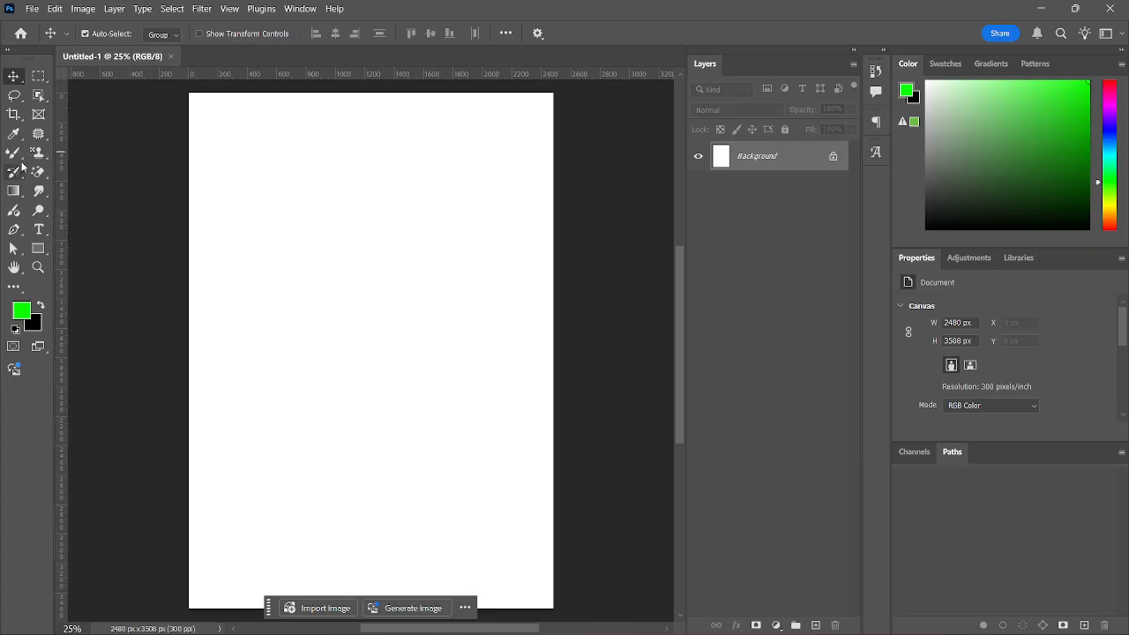
Switch to the Google Meet call in Chrome and present the entire screen
mouse_move(631, 627)
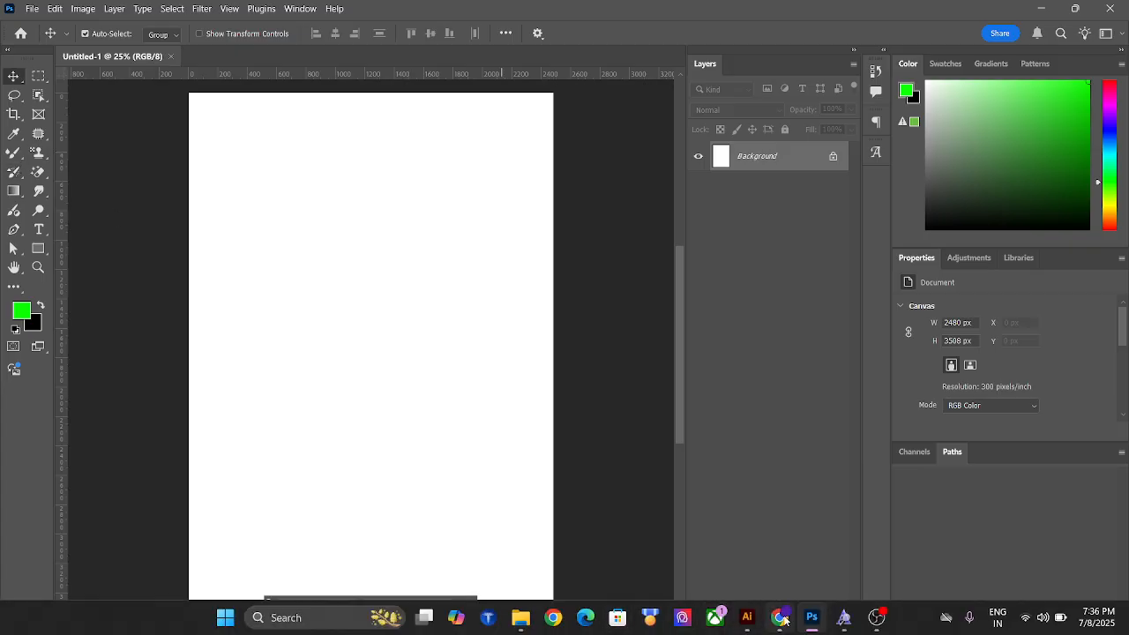
mouse_move(781, 619)
click(785, 533)
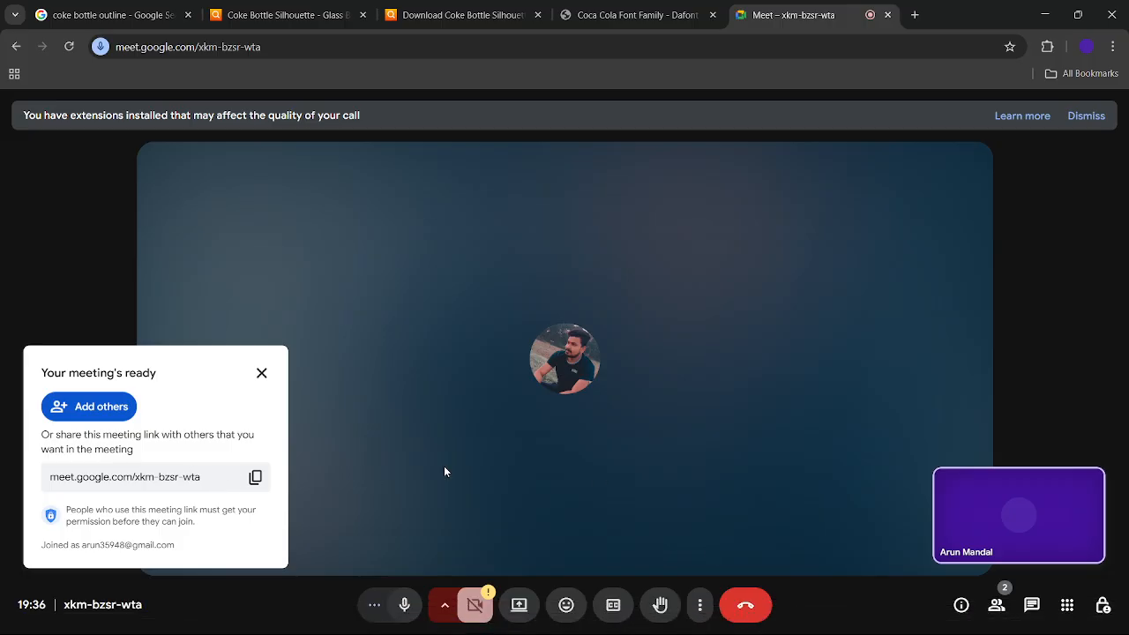
click(529, 611)
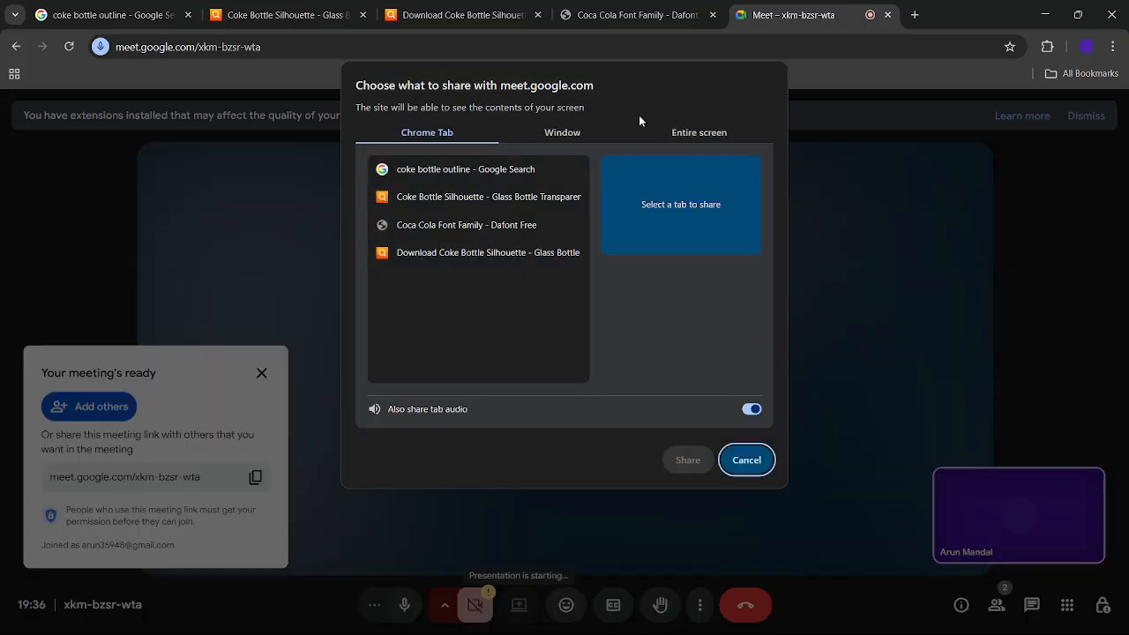
click(713, 133)
click(521, 225)
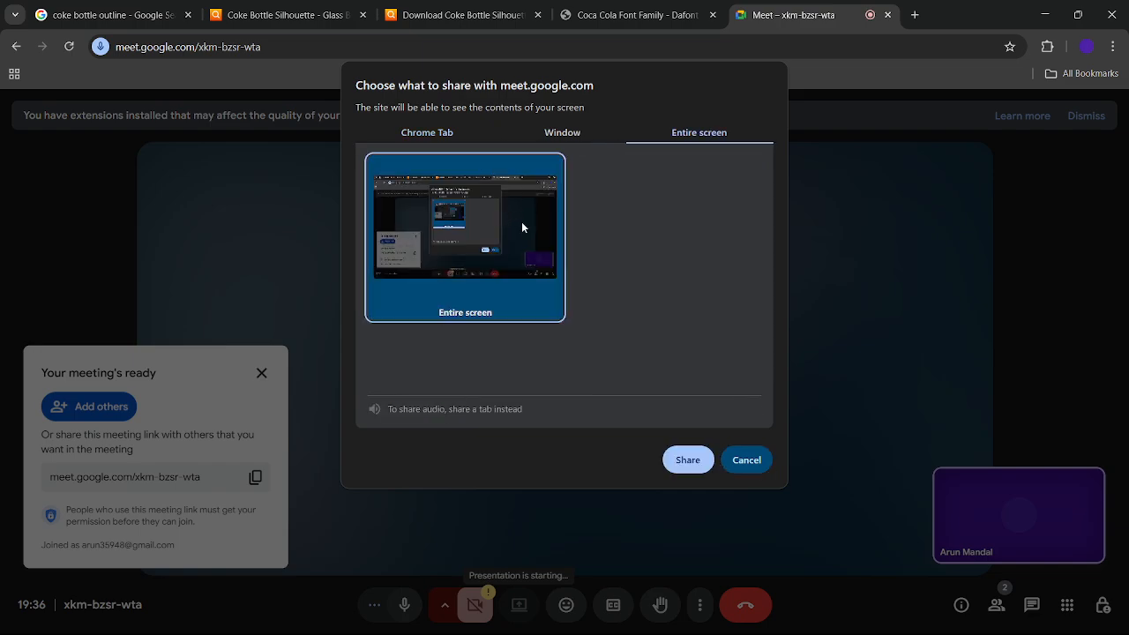
click(688, 462)
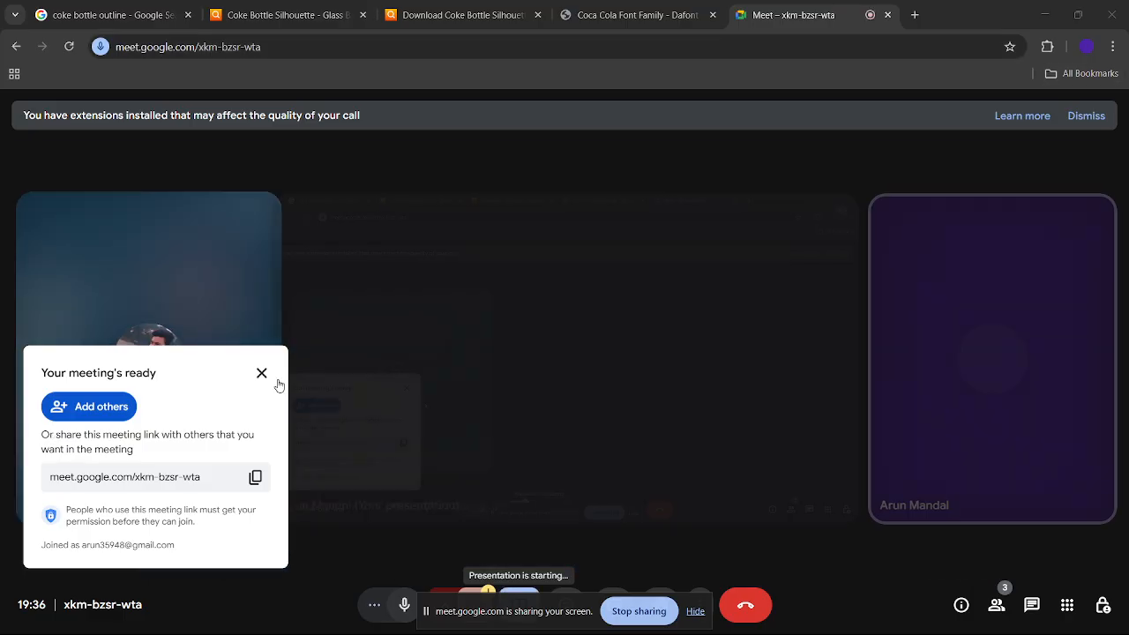
Dismiss the meeting-ready notice, hide the screen-sharing bar and return to Photoshop
click(261, 373)
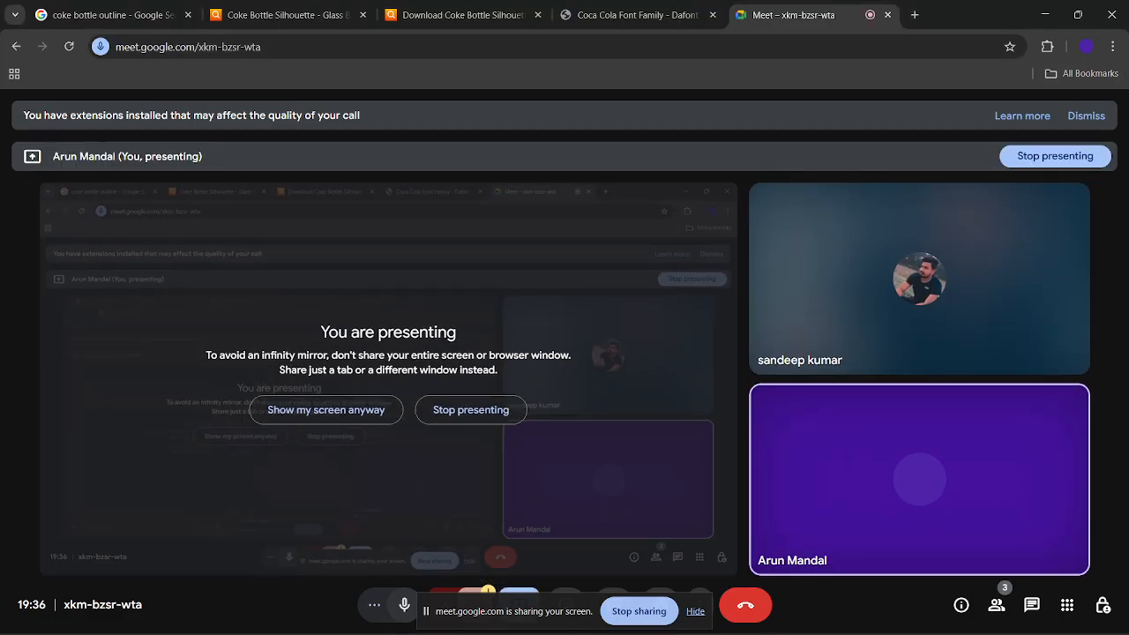
click(696, 617)
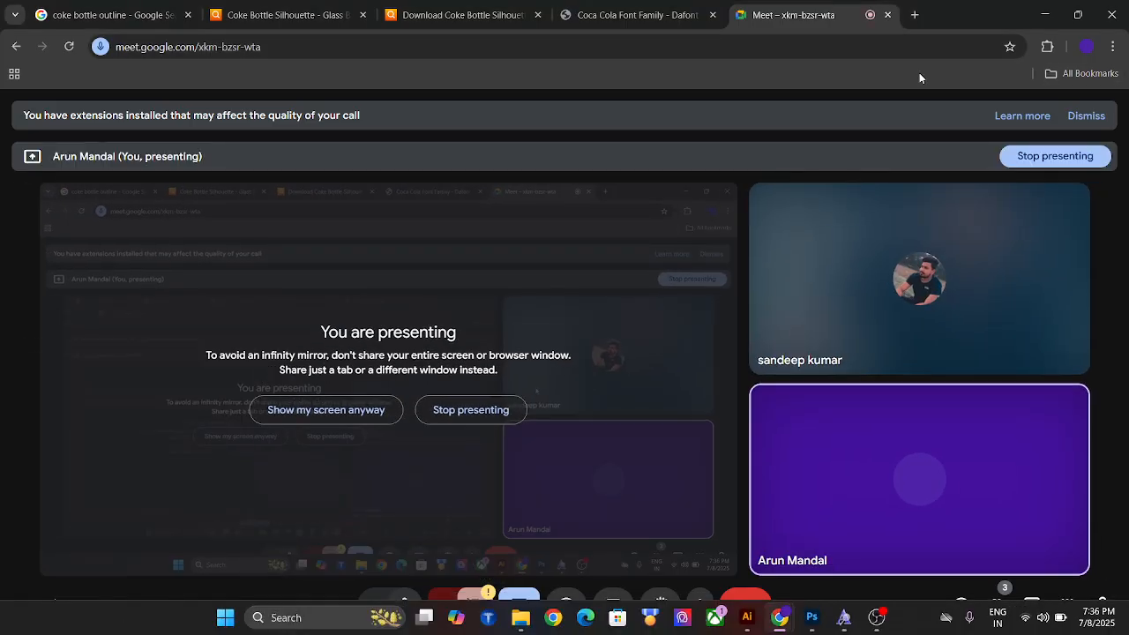
click(1044, 15)
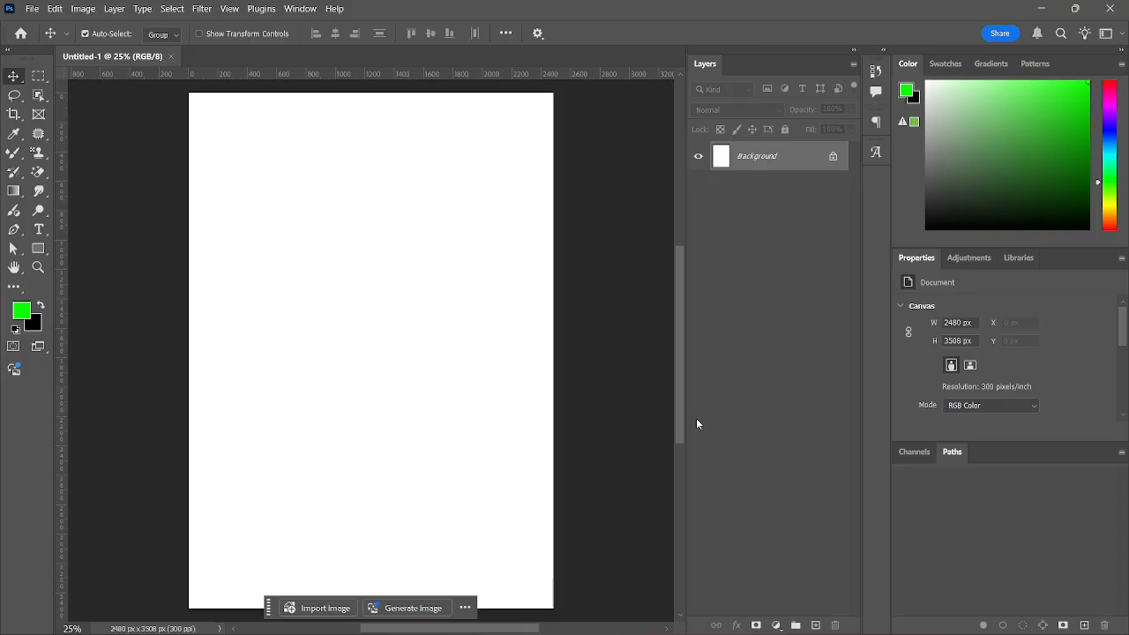
mouse_move(697, 633)
mouse_move(785, 633)
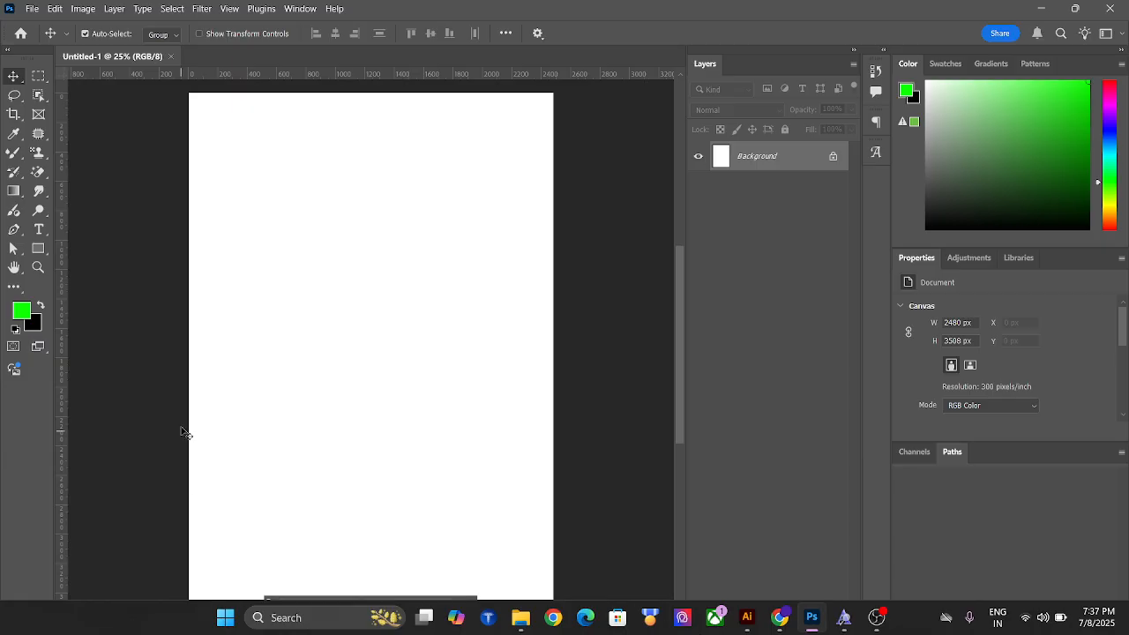
click(13, 228)
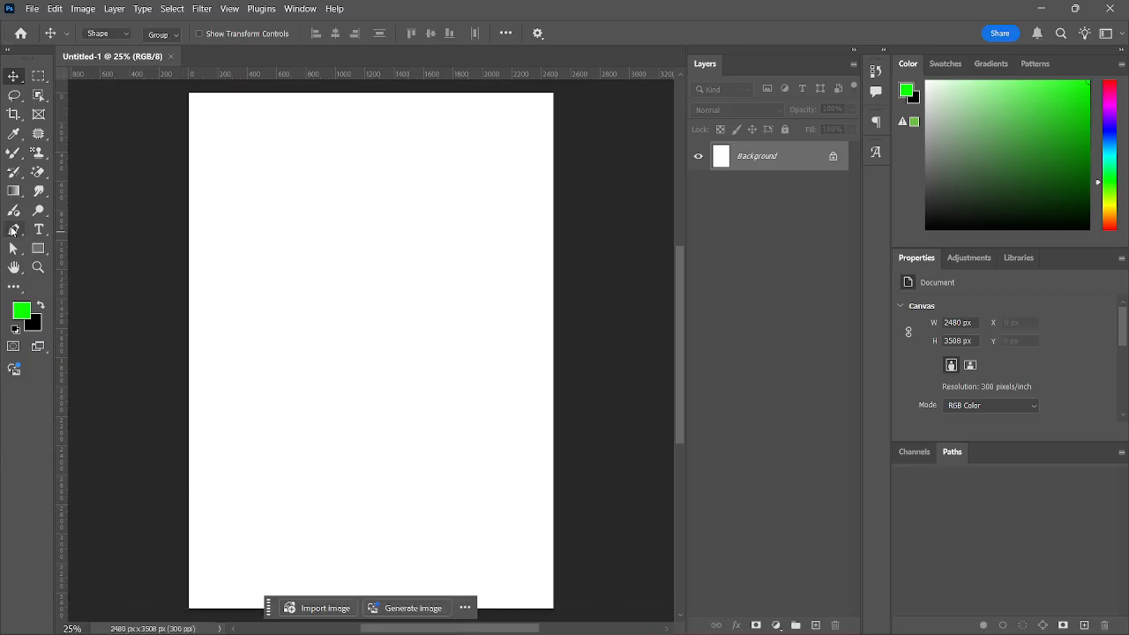
click(13, 76)
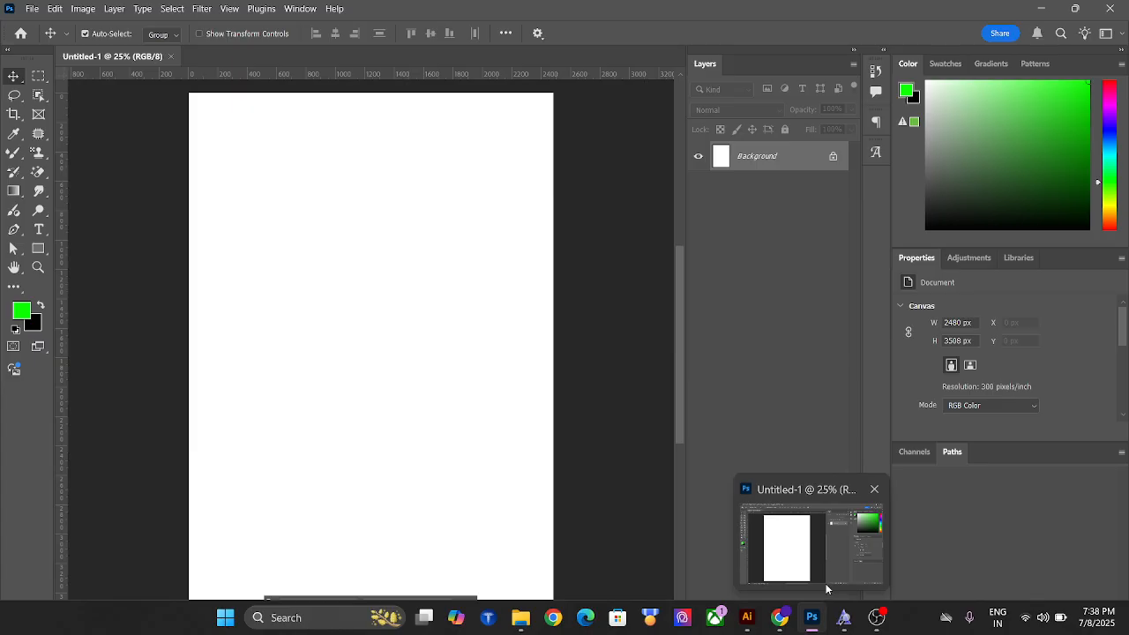
Bring up the other program running in the background and close it
click(844, 617)
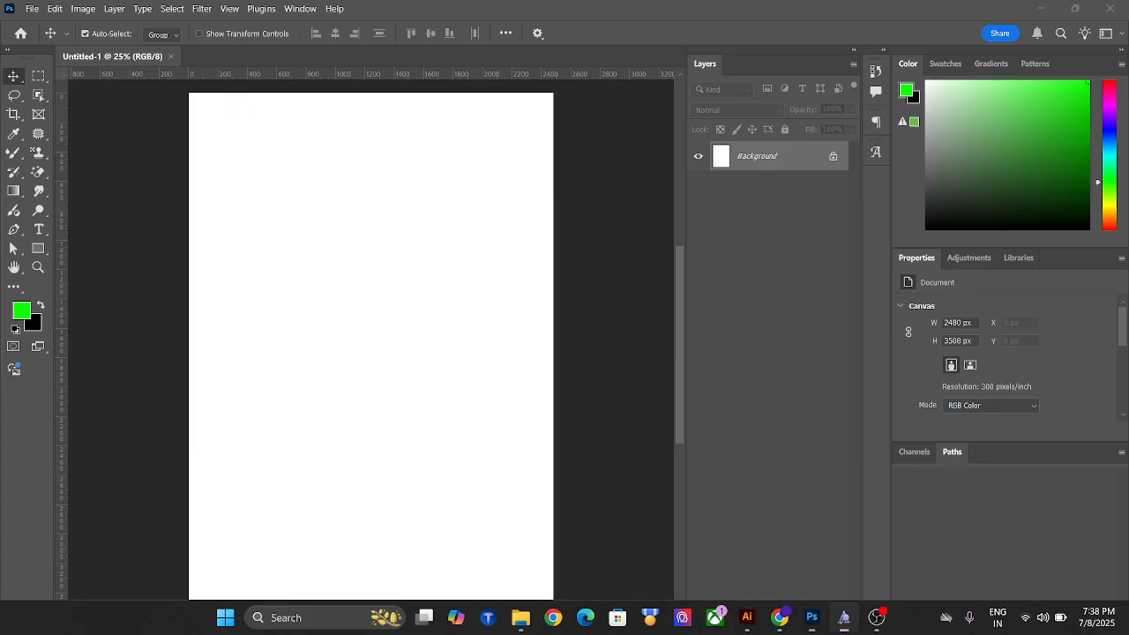
click(842, 30)
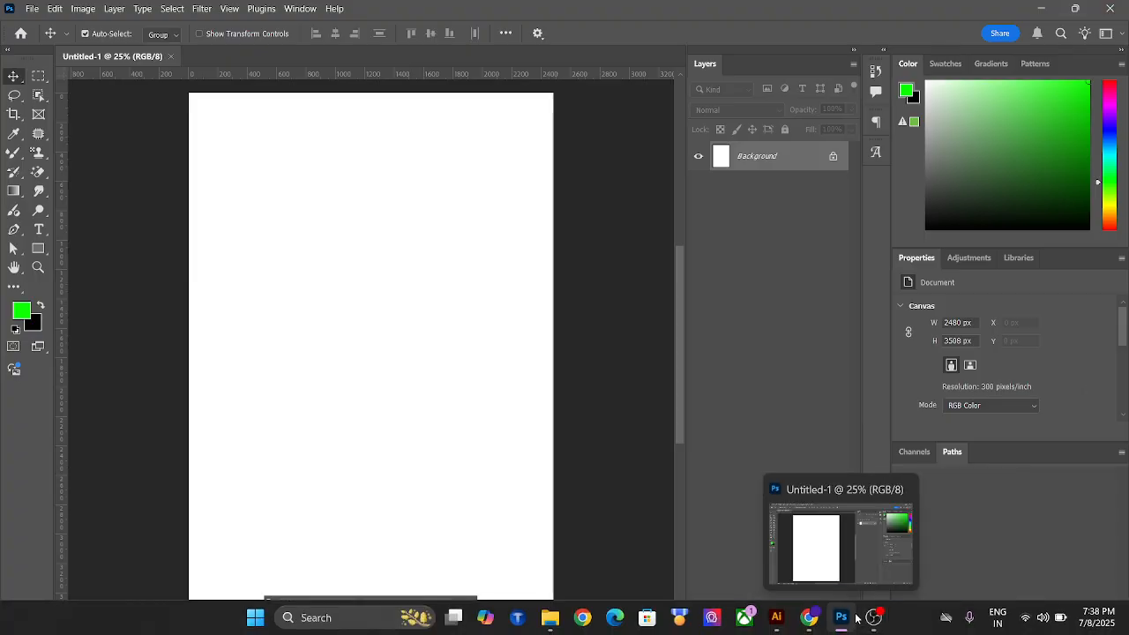
Switch to Chrome to view the coke bottle outline image results, clear the search query and return to Photoshop
mouse_move(809, 618)
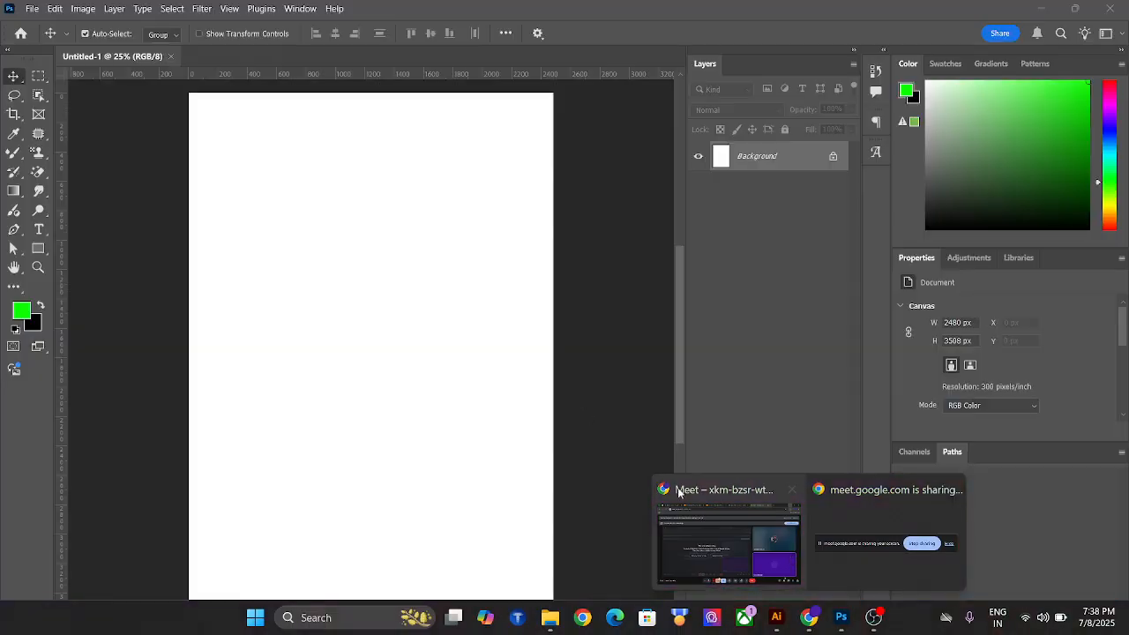
click(677, 486)
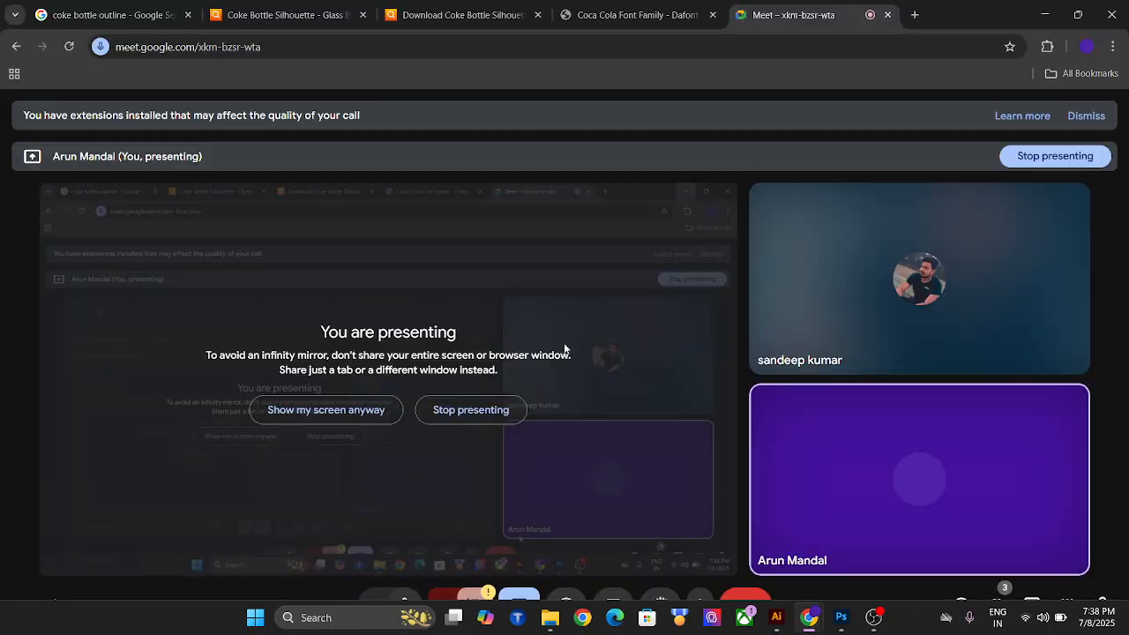
click(125, 24)
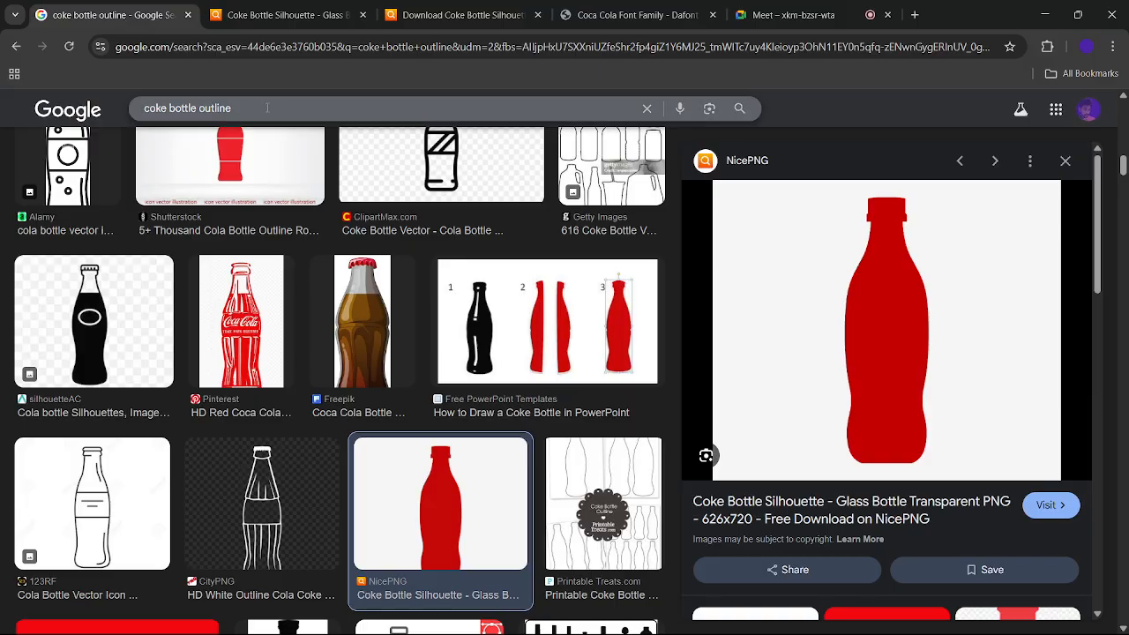
drag(247, 108, 100, 110)
click(44, 109)
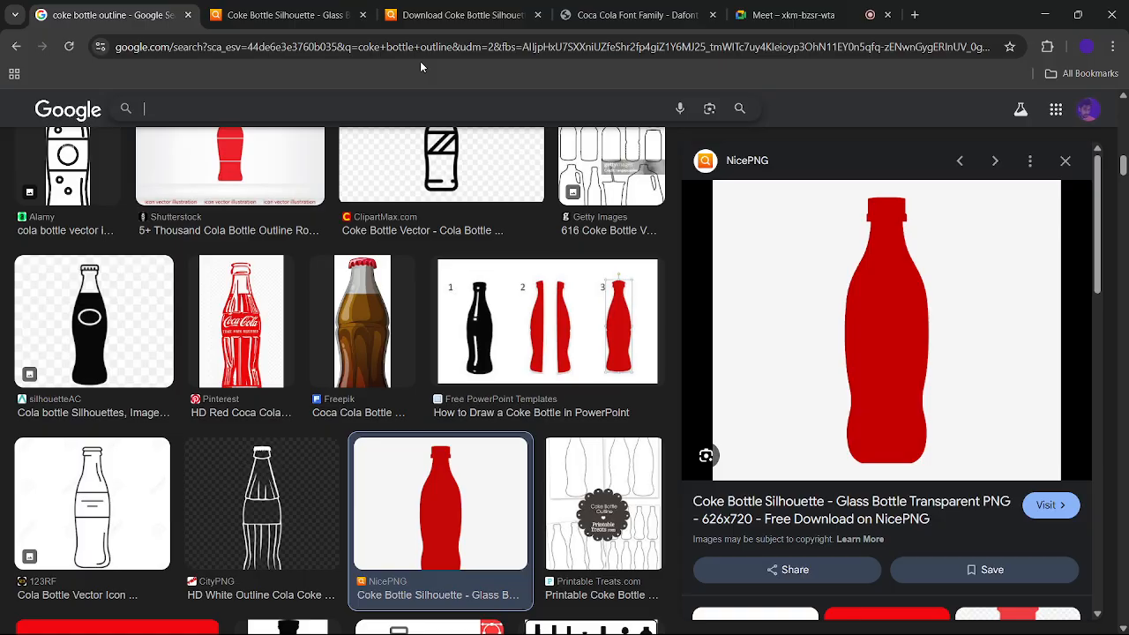
click(1044, 14)
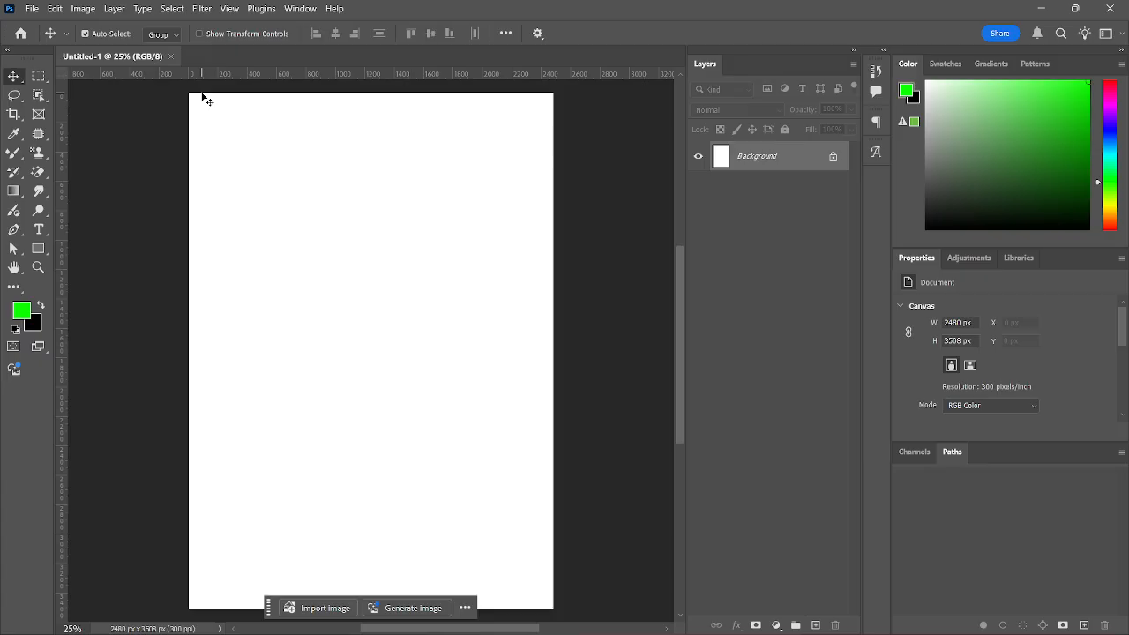
Create a new 1080 x 1080 px document at 300 ppi from the recent presets
key(ctrl)
key(ctrl+n)
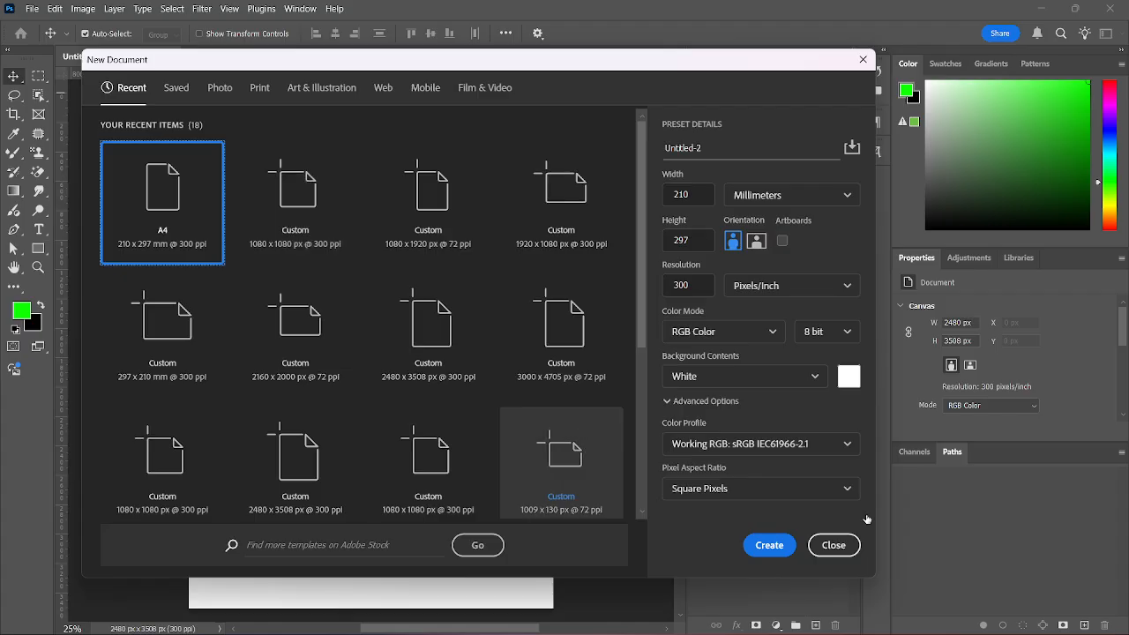
click(269, 240)
click(268, 239)
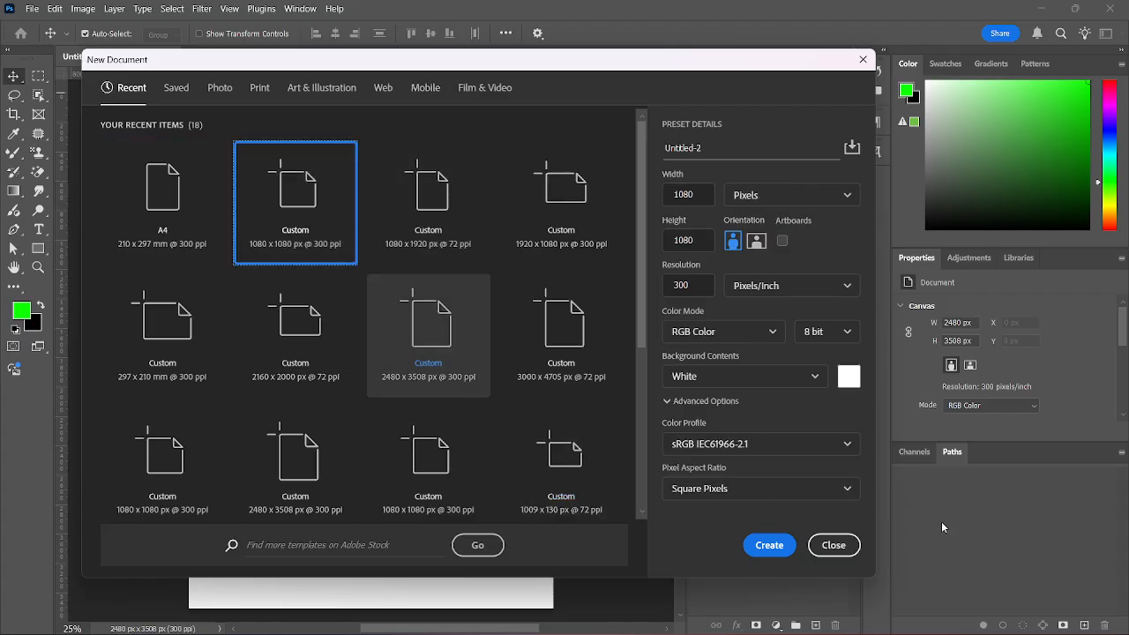
click(762, 545)
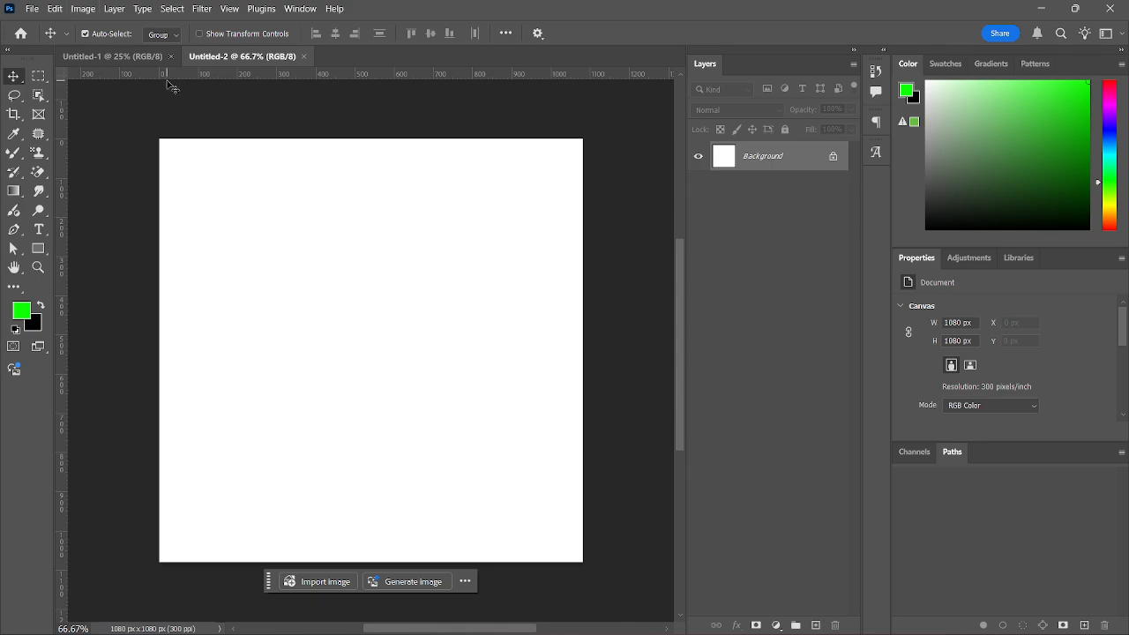
Go to the Home screen and create a new 1080 x 1920 px document at 72 ppi from the recent presets
click(102, 53)
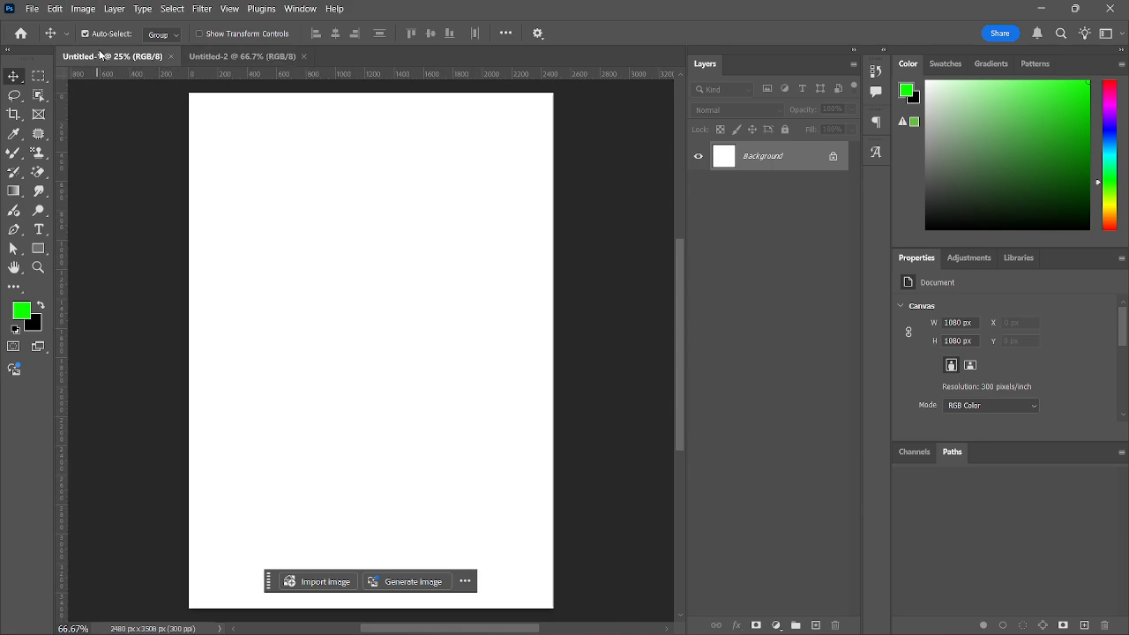
click(20, 34)
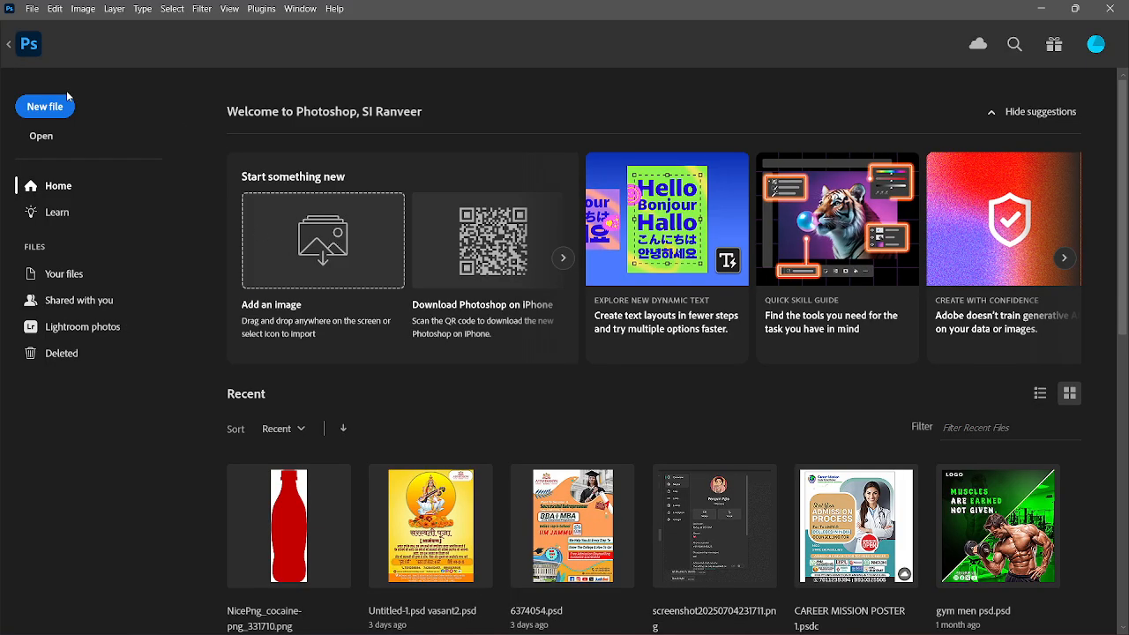
key(ctrl+n)
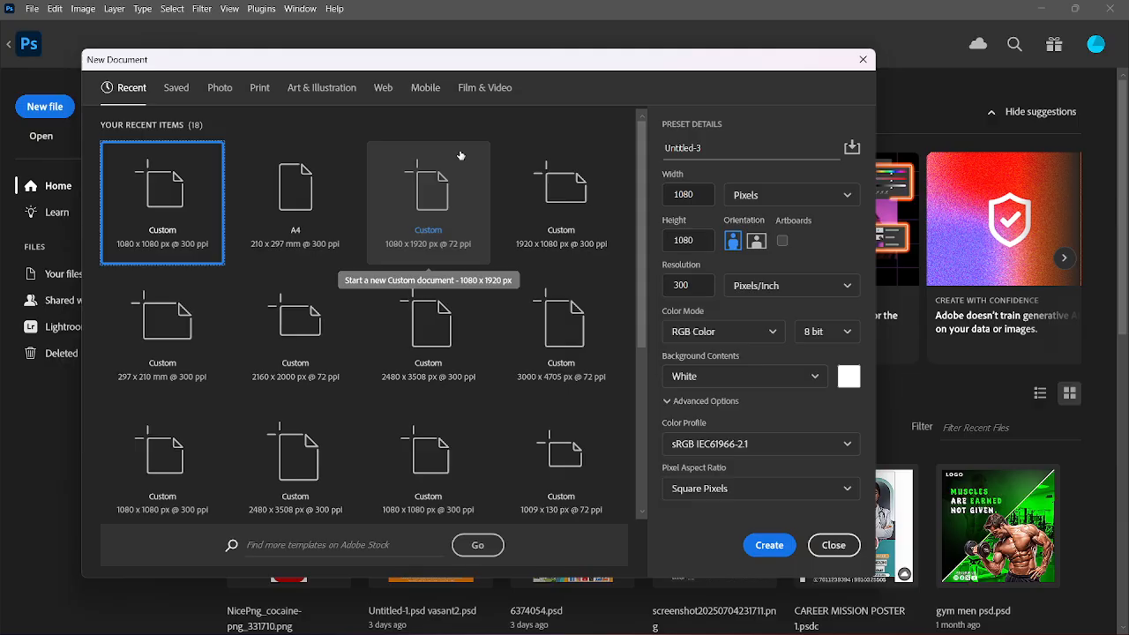
click(424, 244)
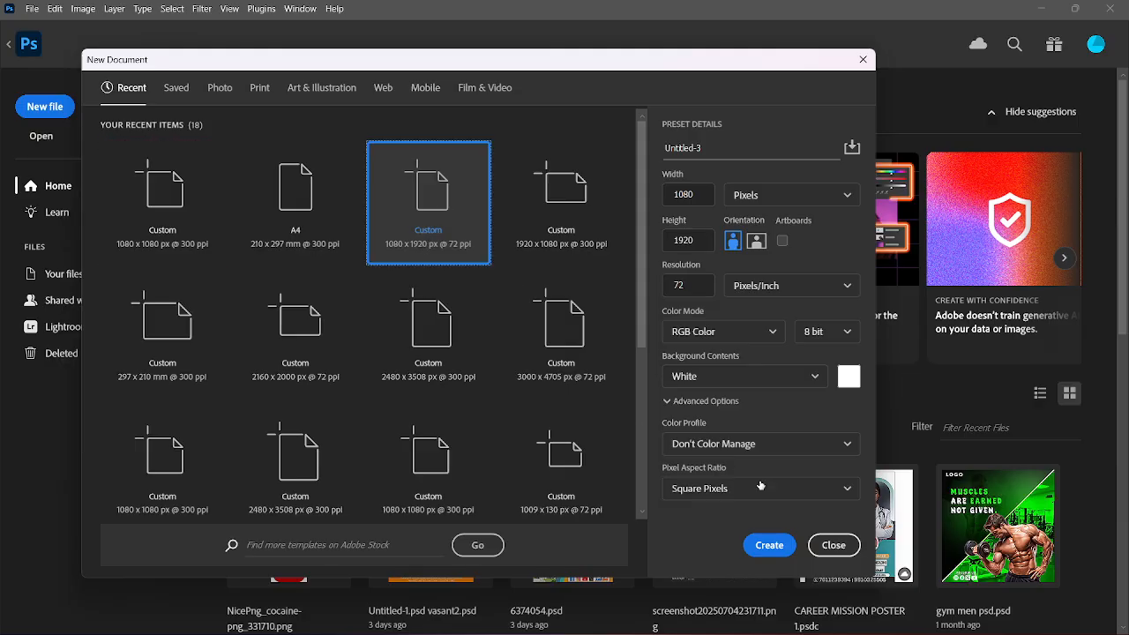
click(769, 544)
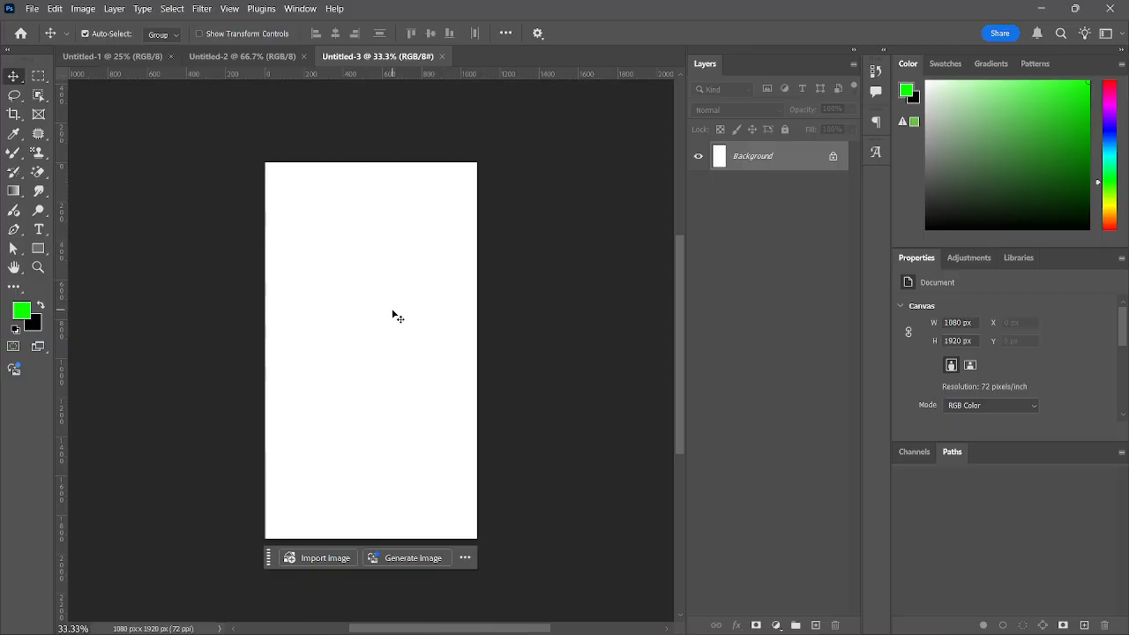
Create a new landscape 1920 x 1080 px document at 300 ppi from the recent presets
key(ctrl)
key(ctrl+n)
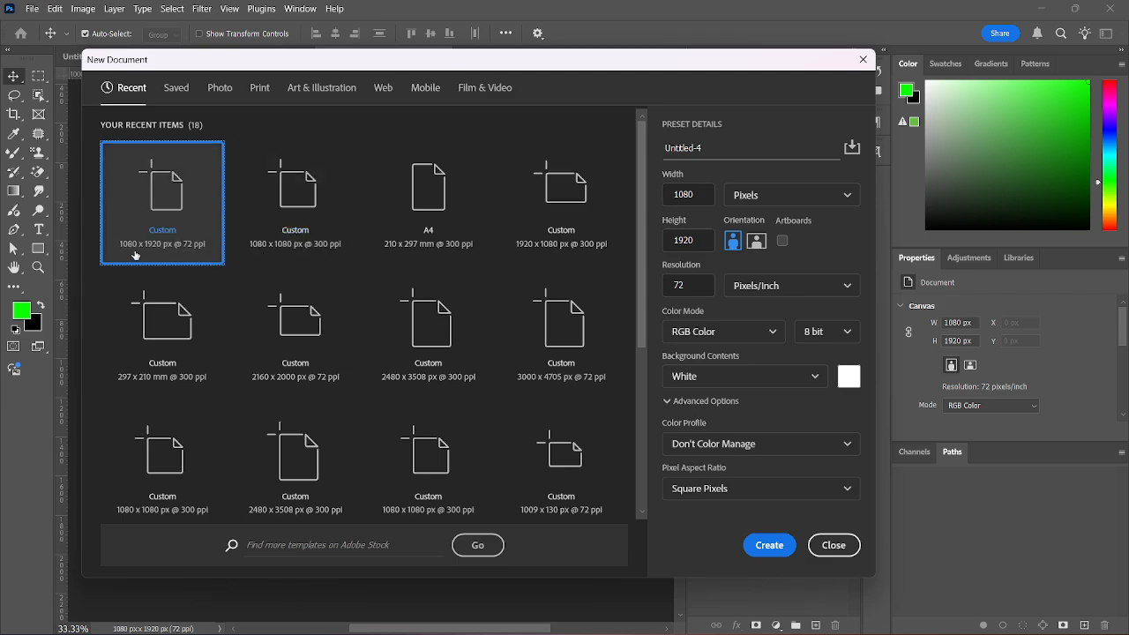
click(557, 250)
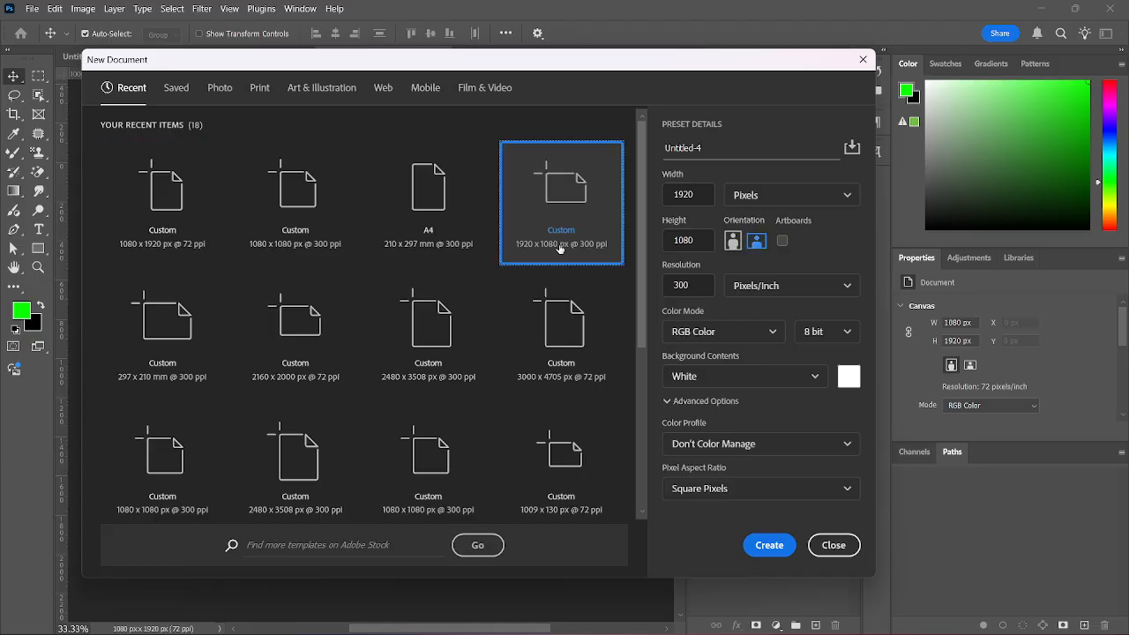
click(768, 544)
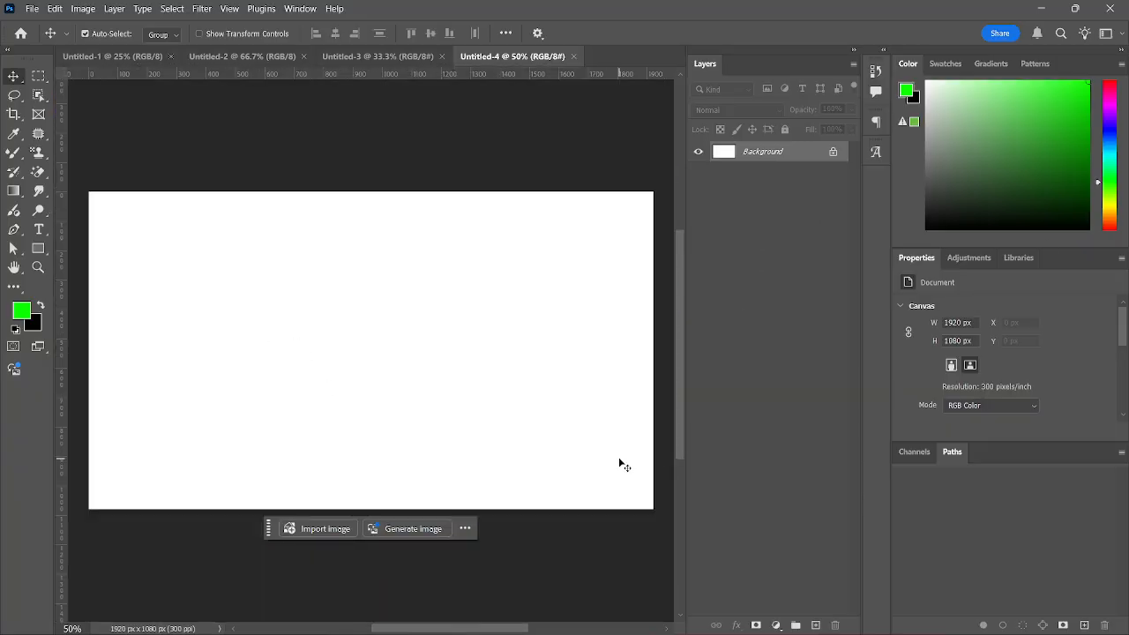
Close the 2480 x 3508 px, 1920 x 1080 px and 1080 x 1920 px documents, keeping only the square one open
click(267, 58)
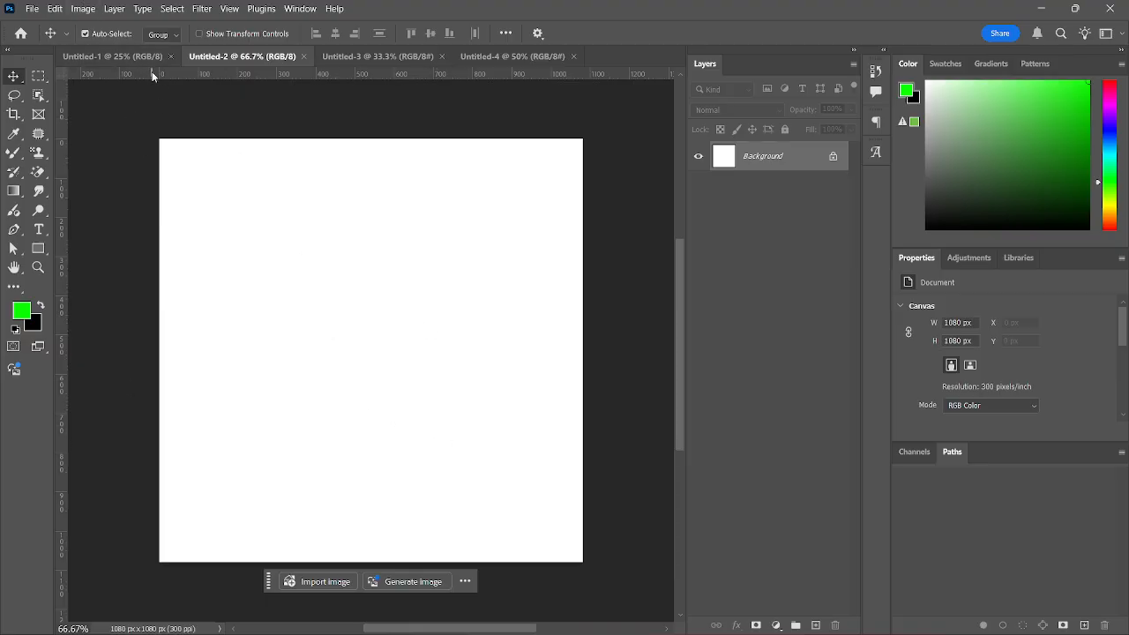
click(132, 55)
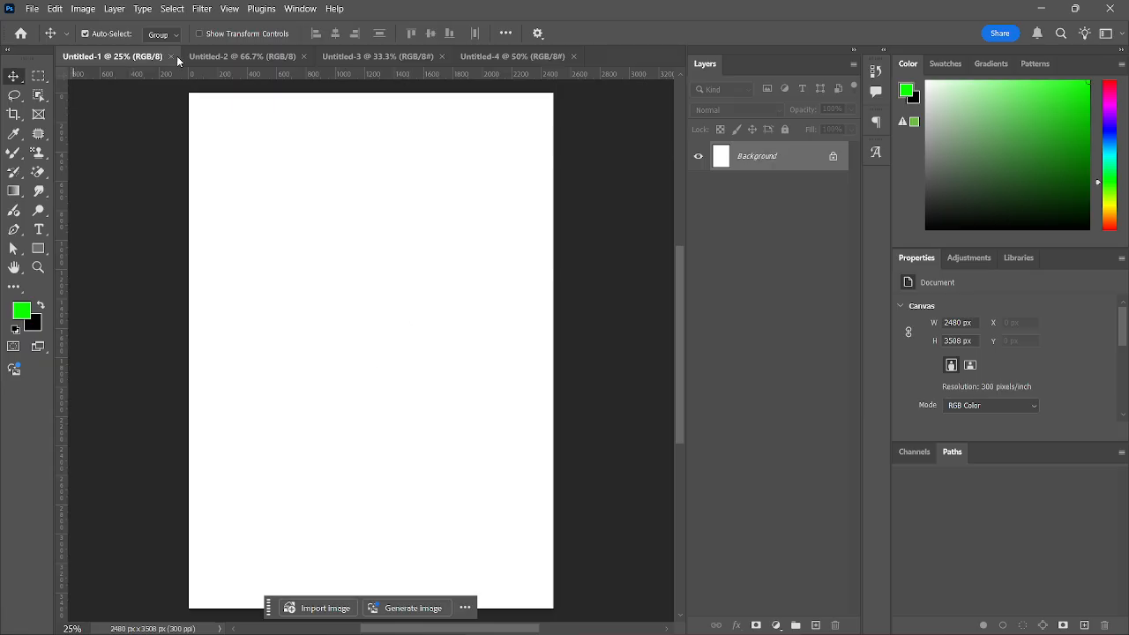
click(172, 56)
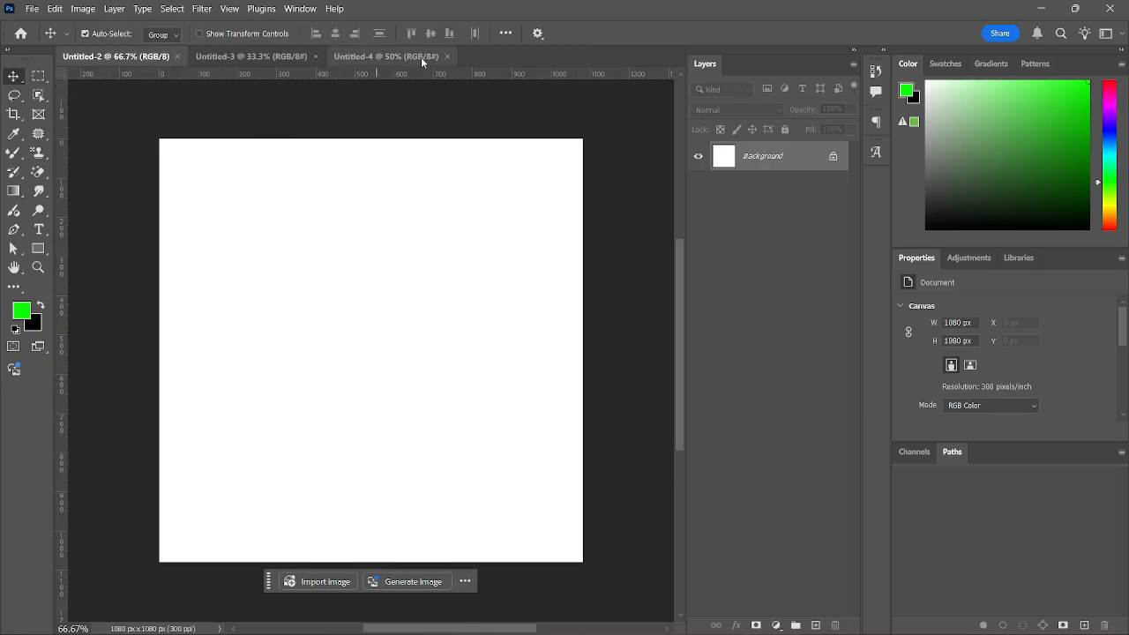
click(449, 56)
click(315, 56)
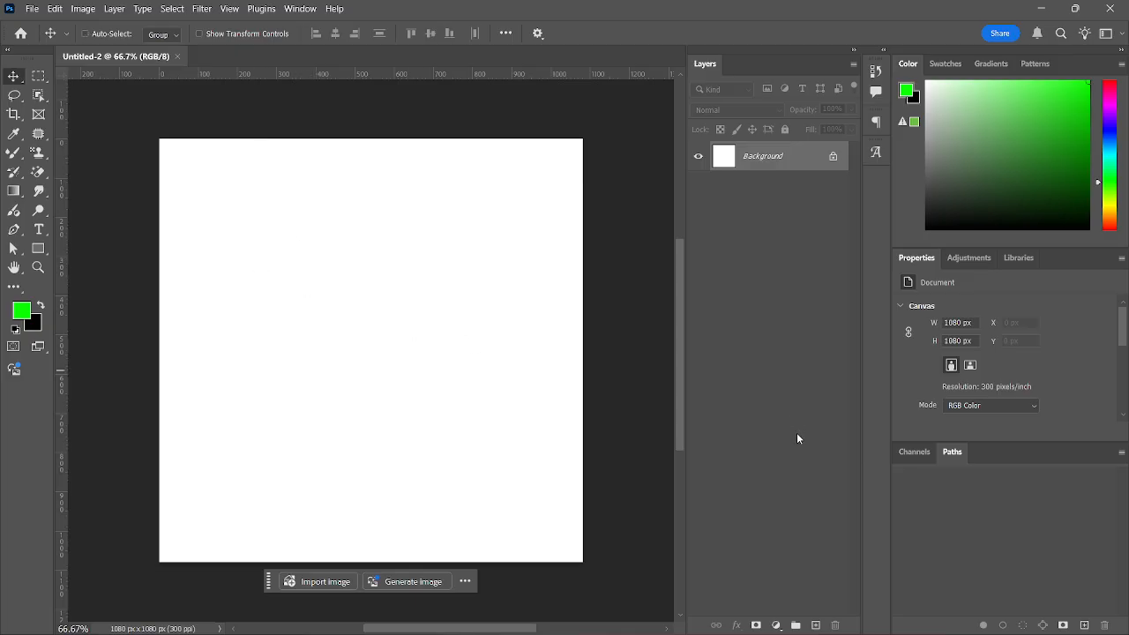
Add a new layer and fill it with purple, foreground color #b200df
key(ctrl+shift+alt+n)
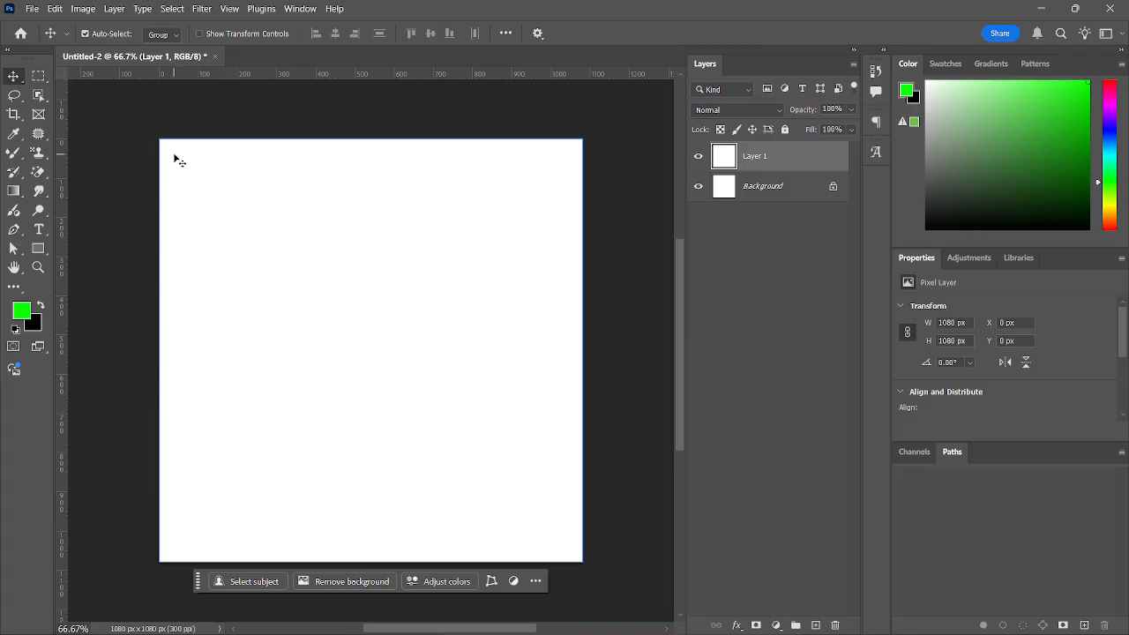
click(22, 310)
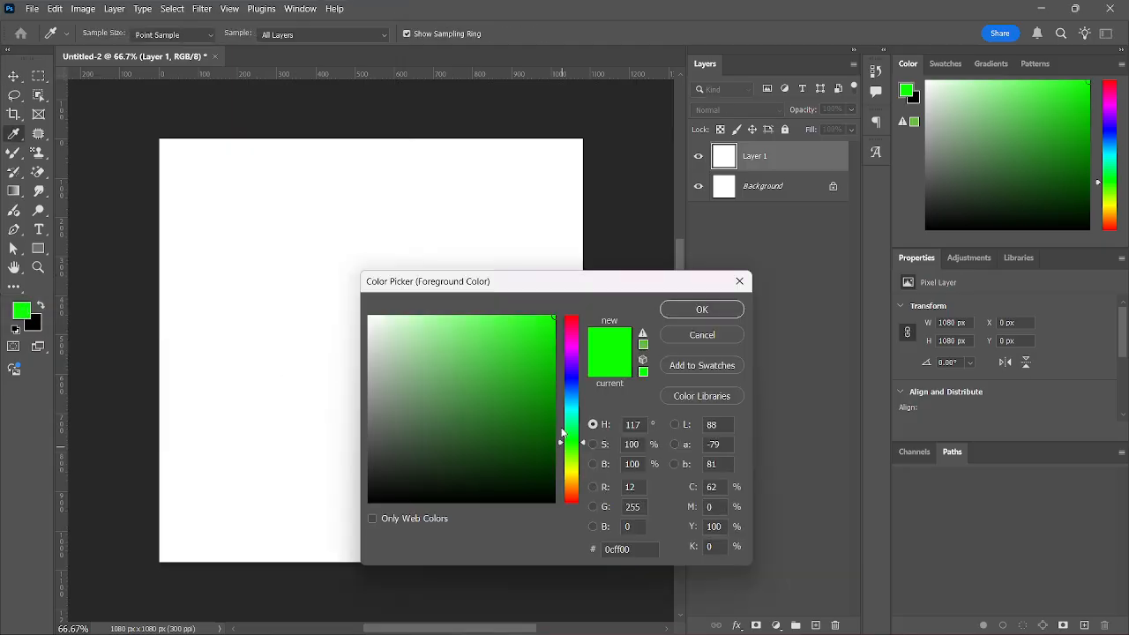
drag(570, 359, 558, 339)
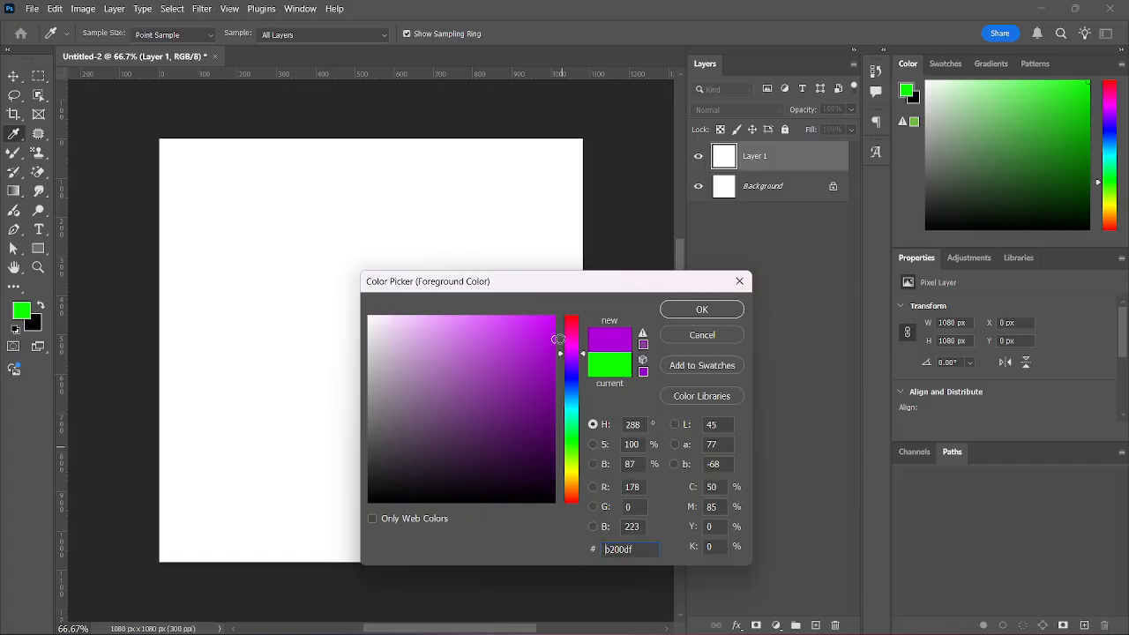
click(684, 313)
key(v)
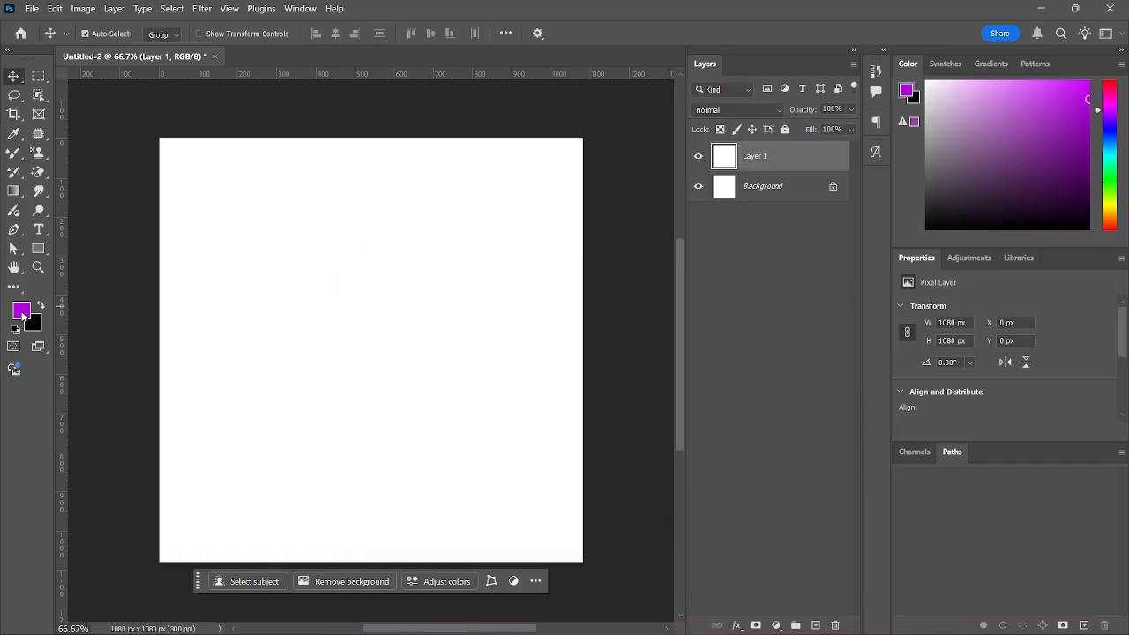
key(alt+BackSpace)
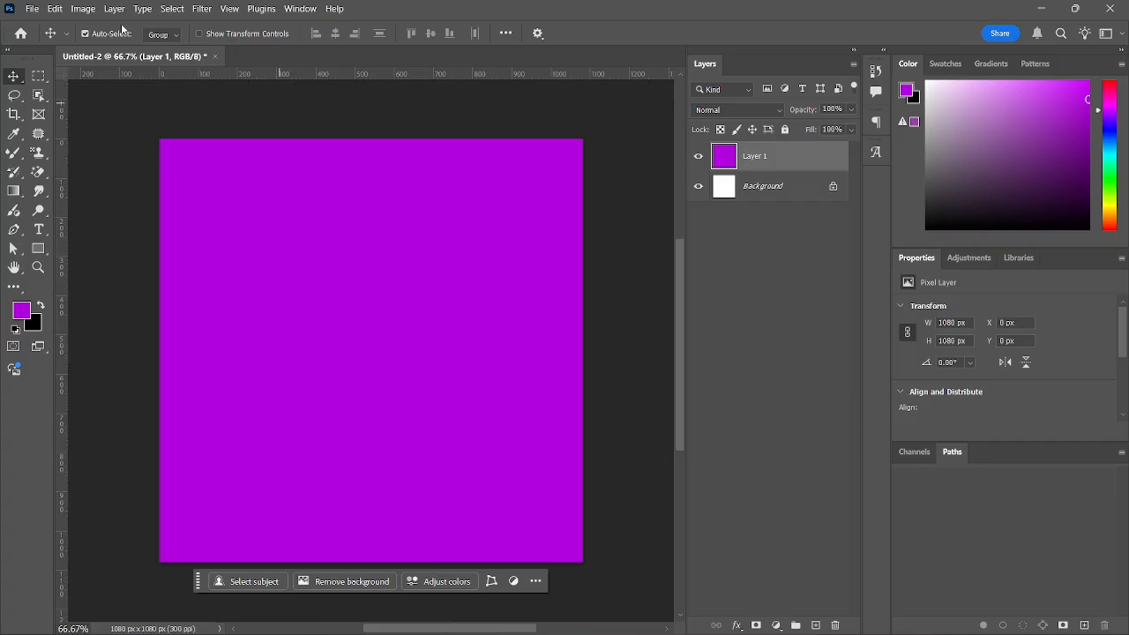
Place Anshika White Logo.png from the Downloads folder as an embedded image in the document
click(31, 9)
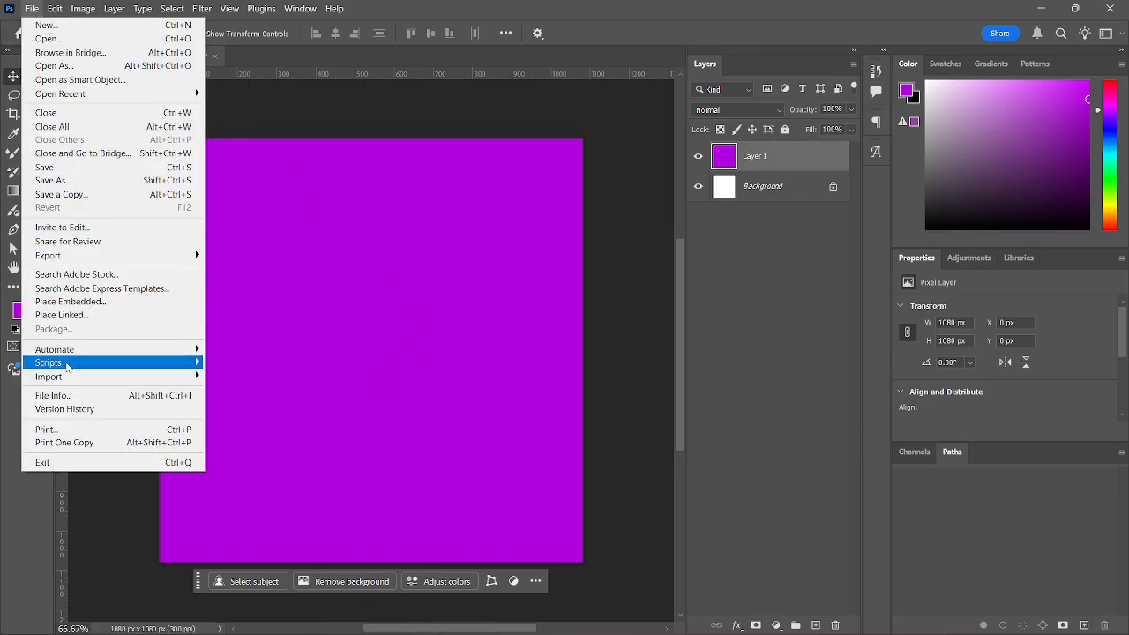
click(76, 300)
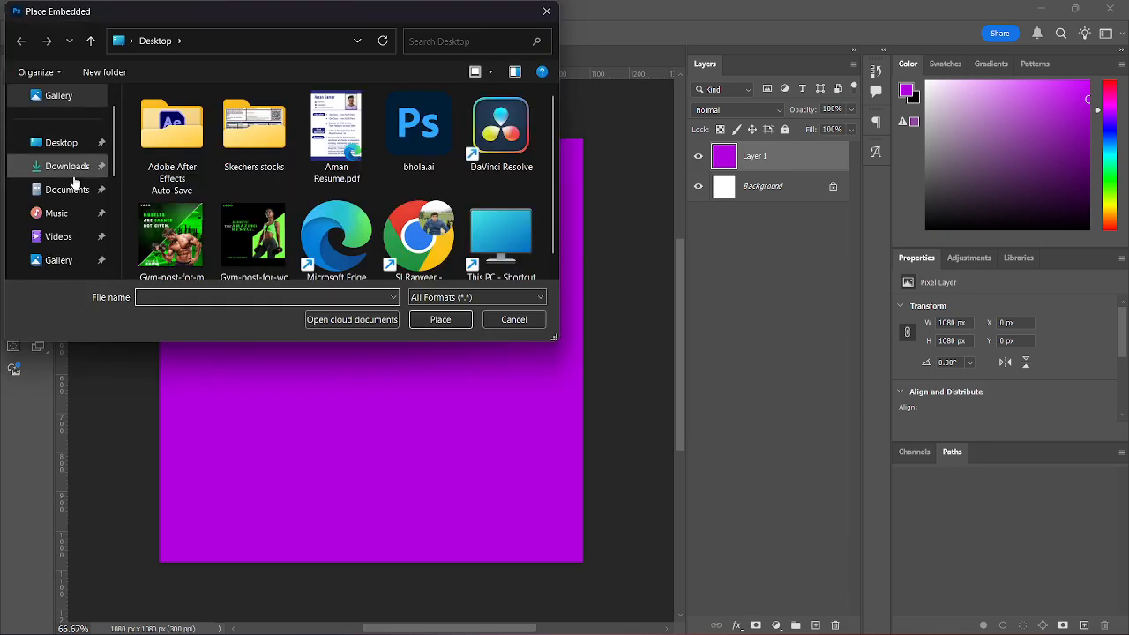
click(75, 172)
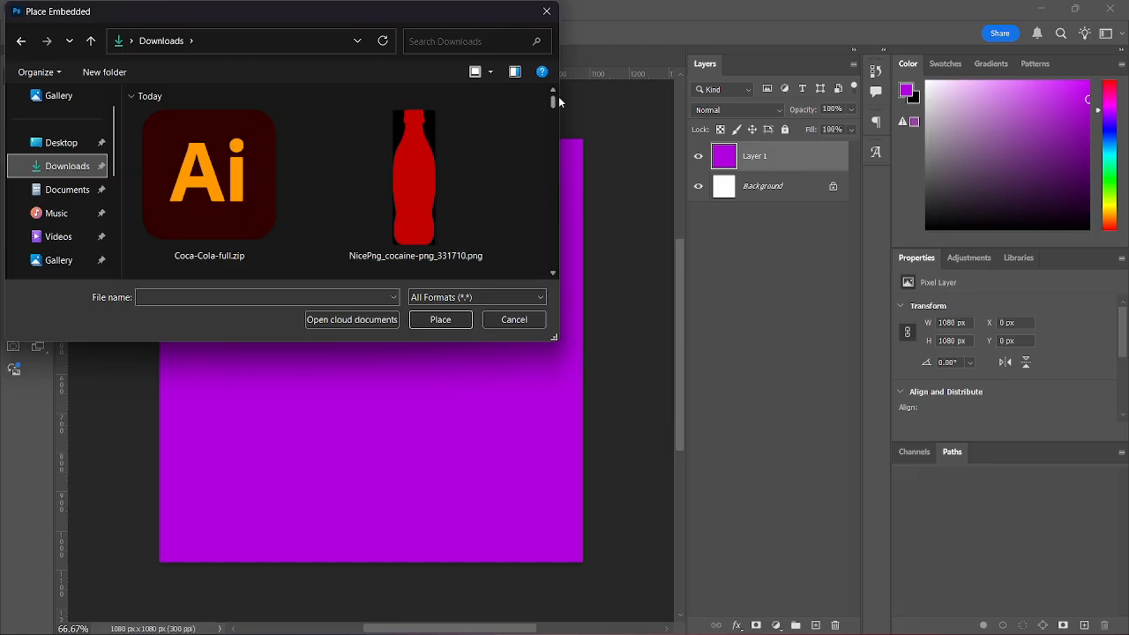
scroll(552, 123, down, 3)
scroll(552, 124, up, 3)
drag(555, 106, 551, 268)
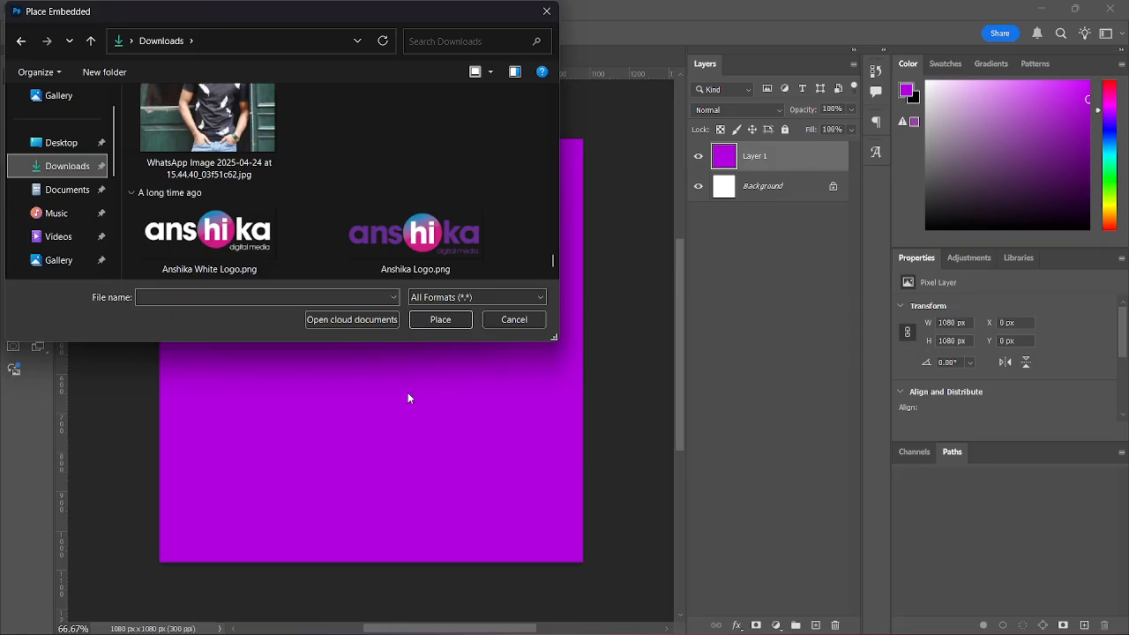
click(200, 248)
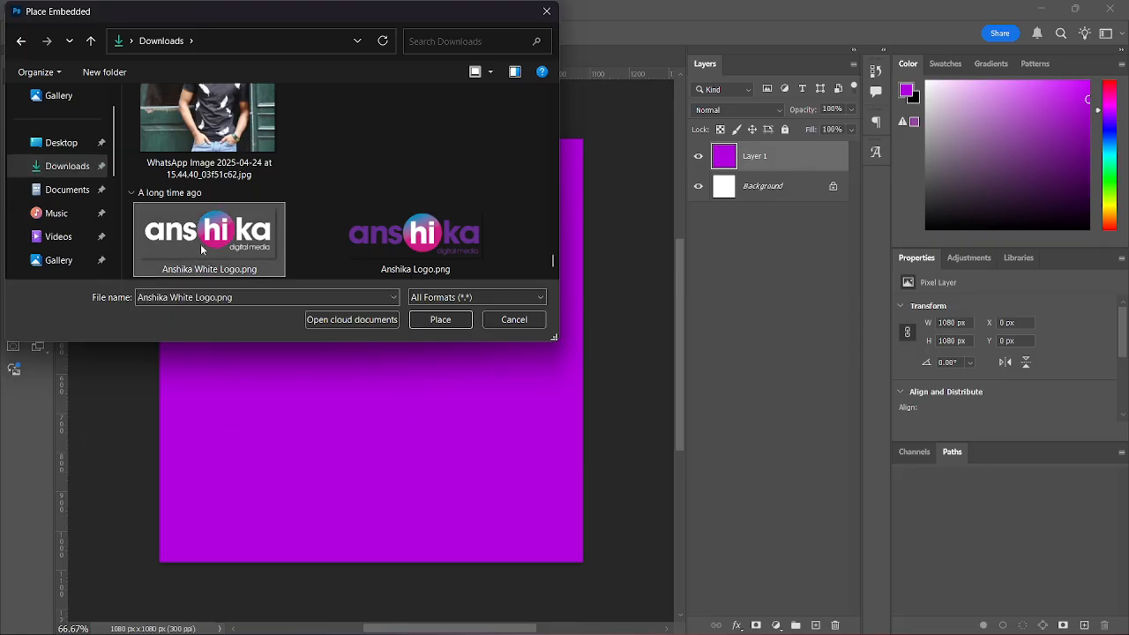
click(434, 315)
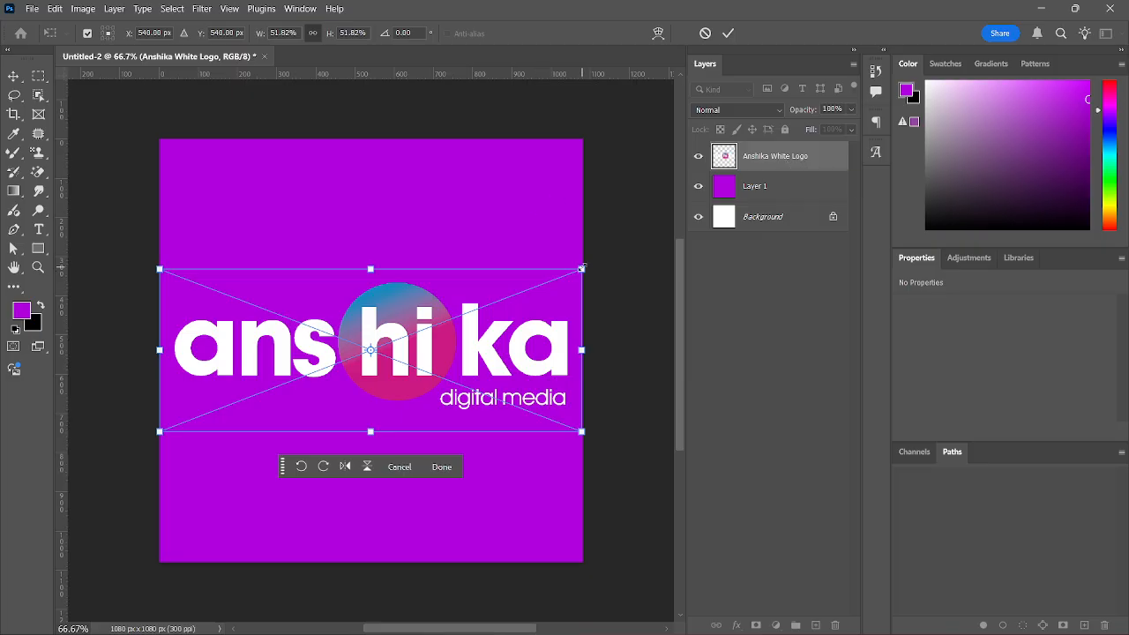
Scale the placed logo down to about 215 x 69 px and put it in the canvas's top-right corner
drag(581, 268, 403, 338)
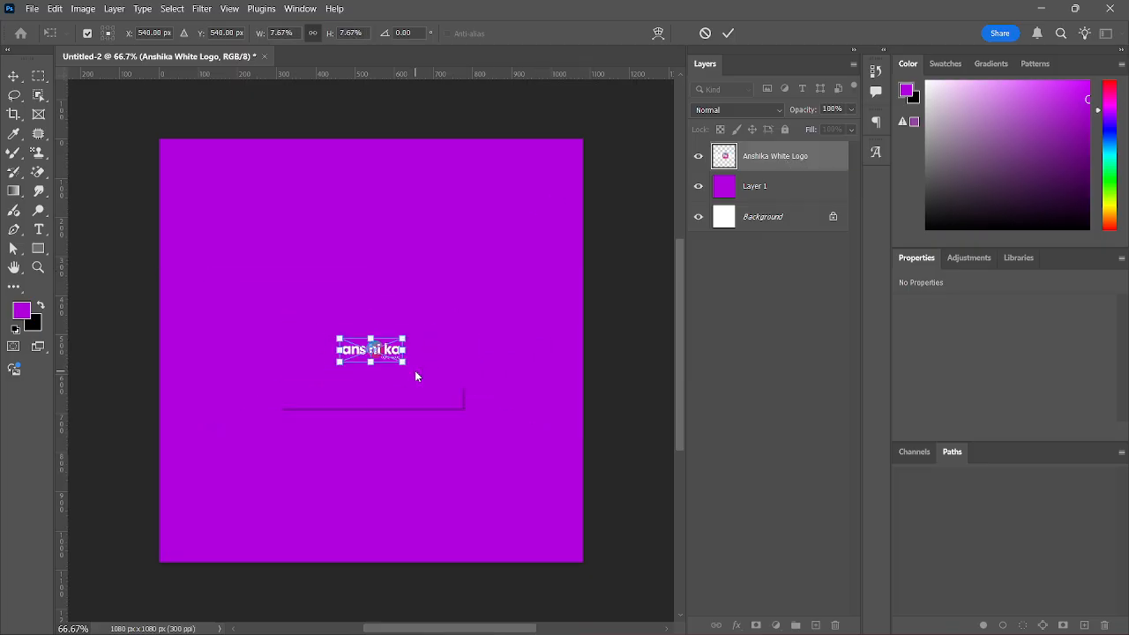
click(441, 398)
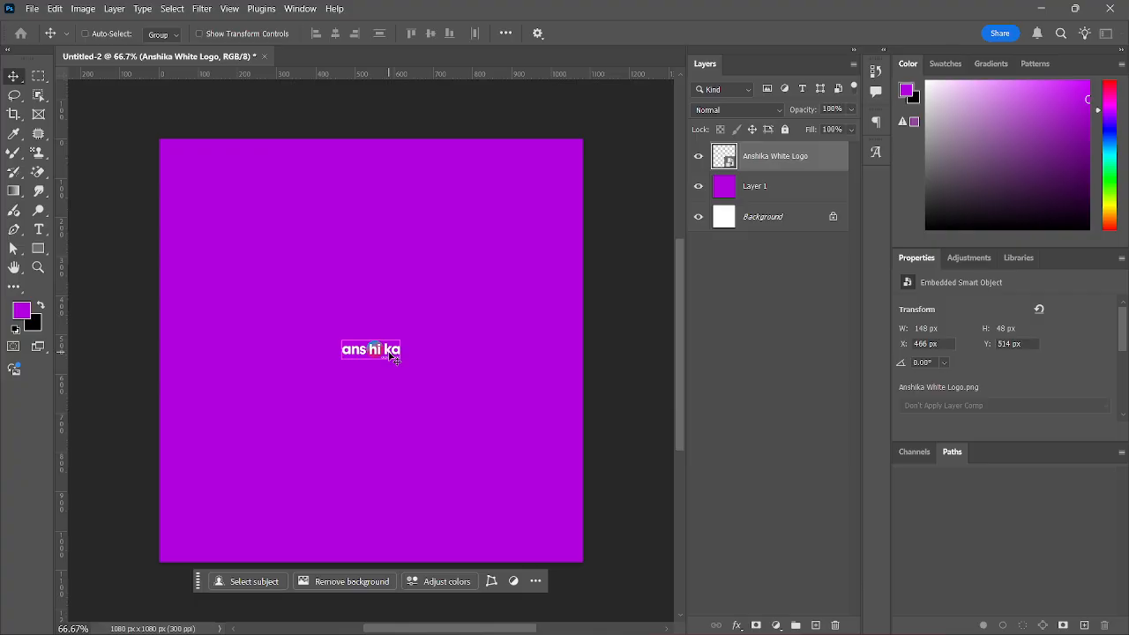
key(ctrl+t)
drag(403, 361, 541, 171)
click(455, 408)
click(555, 182)
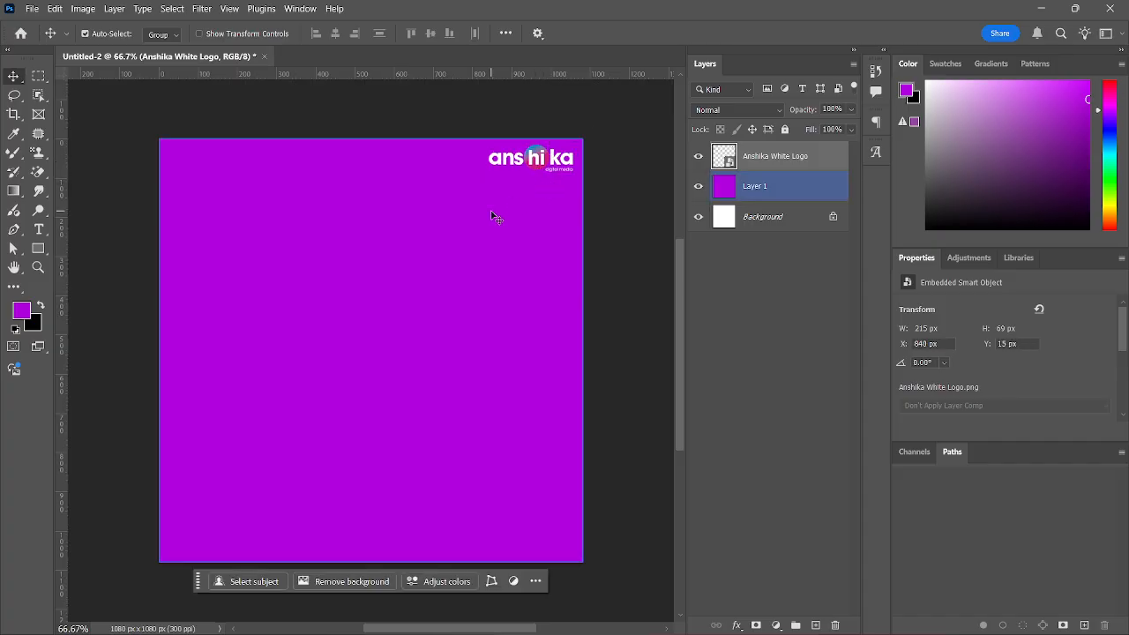
click(548, 173)
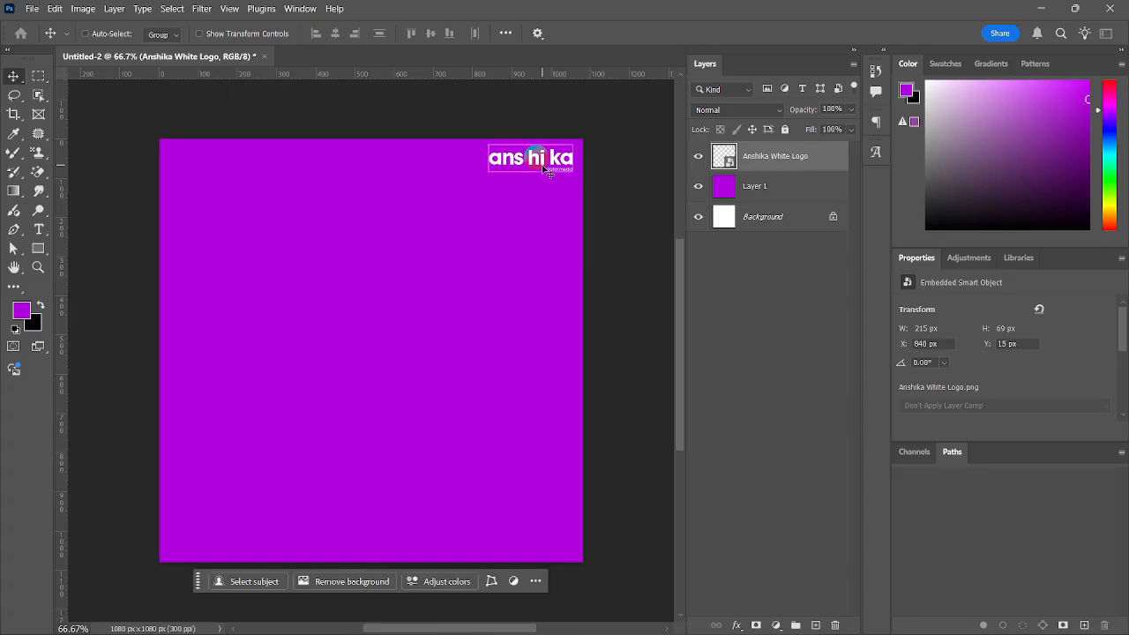
Try enlarging the logo and stretching its height and width out of proportion, and undo these transforms
key(ctrl+t)
drag(485, 159, 214, 158)
drag(421, 150, 435, 209)
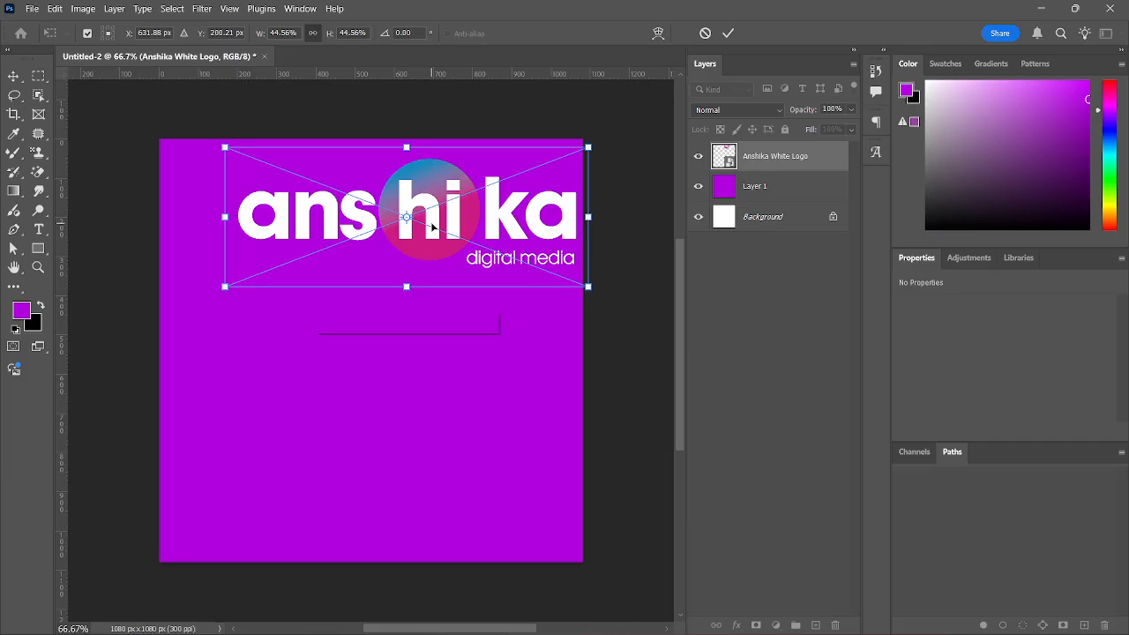
drag(406, 286, 402, 541)
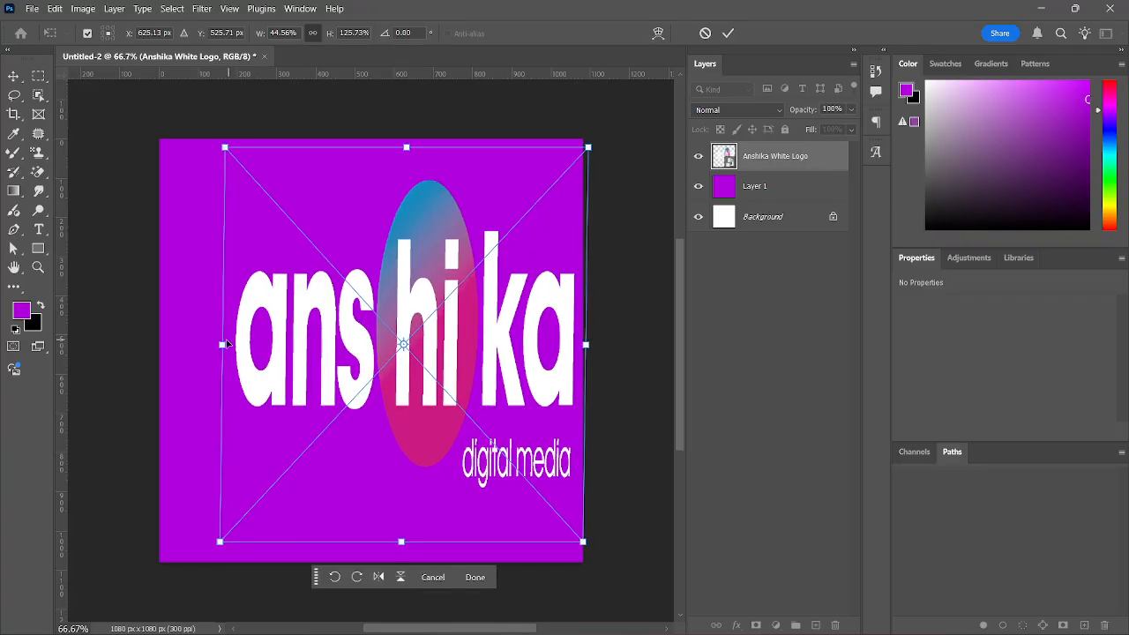
drag(226, 344, 25, 344)
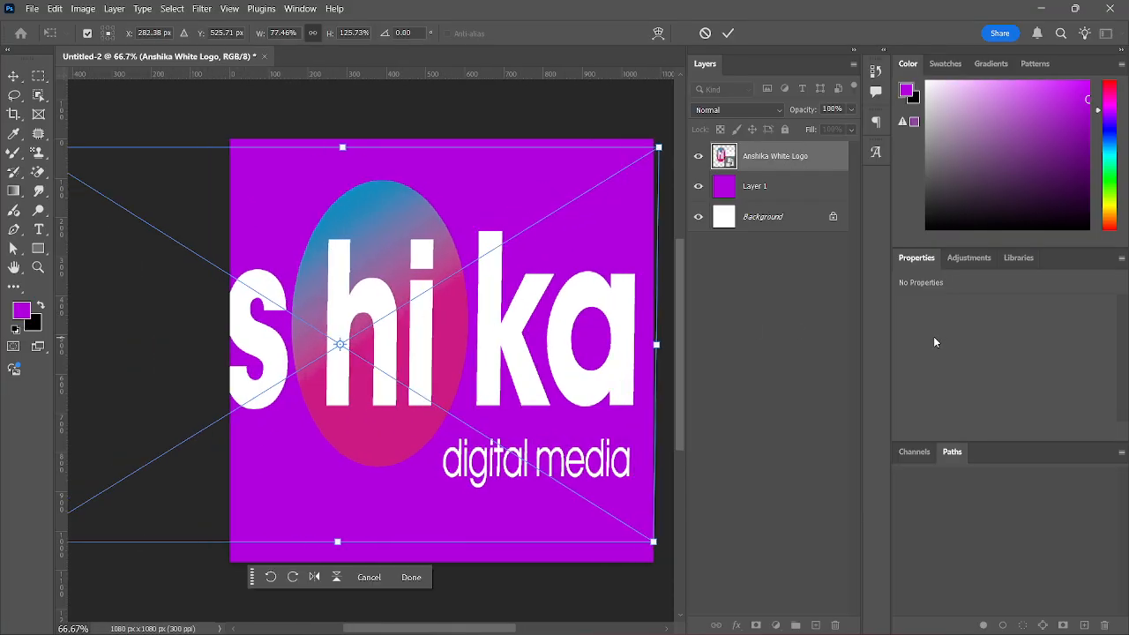
key(ctrl+z)
key(ctrl+z)
key(ctrl+z)
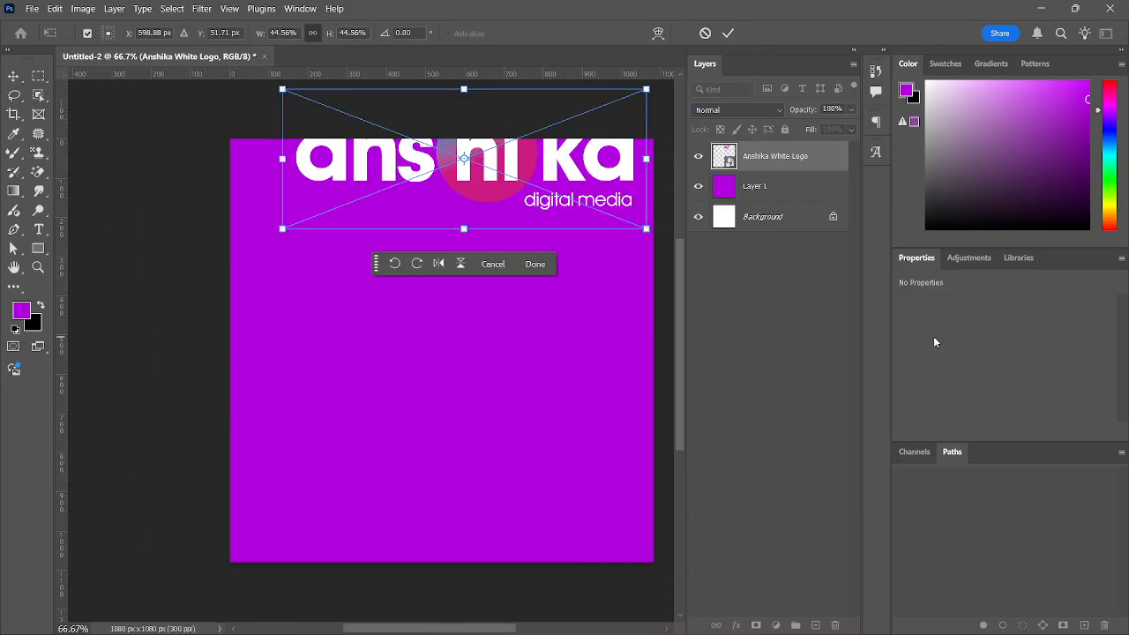
key(ctrl+z)
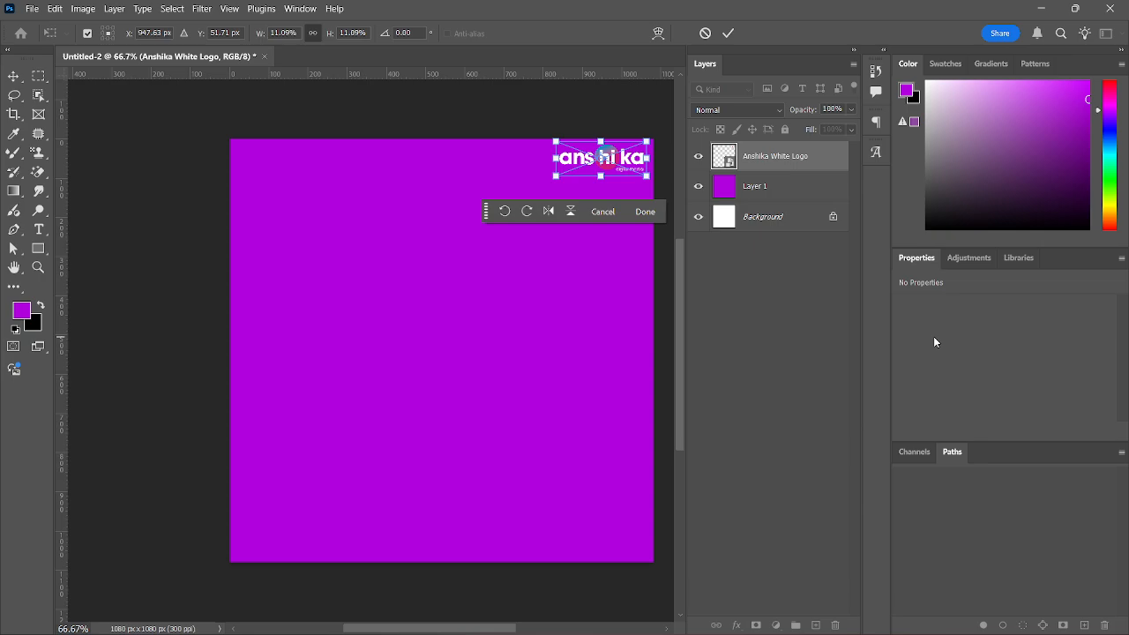
click(729, 31)
Nudge the logo slightly away from the canvas's top and right edges and deselect it
drag(630, 169, 625, 177)
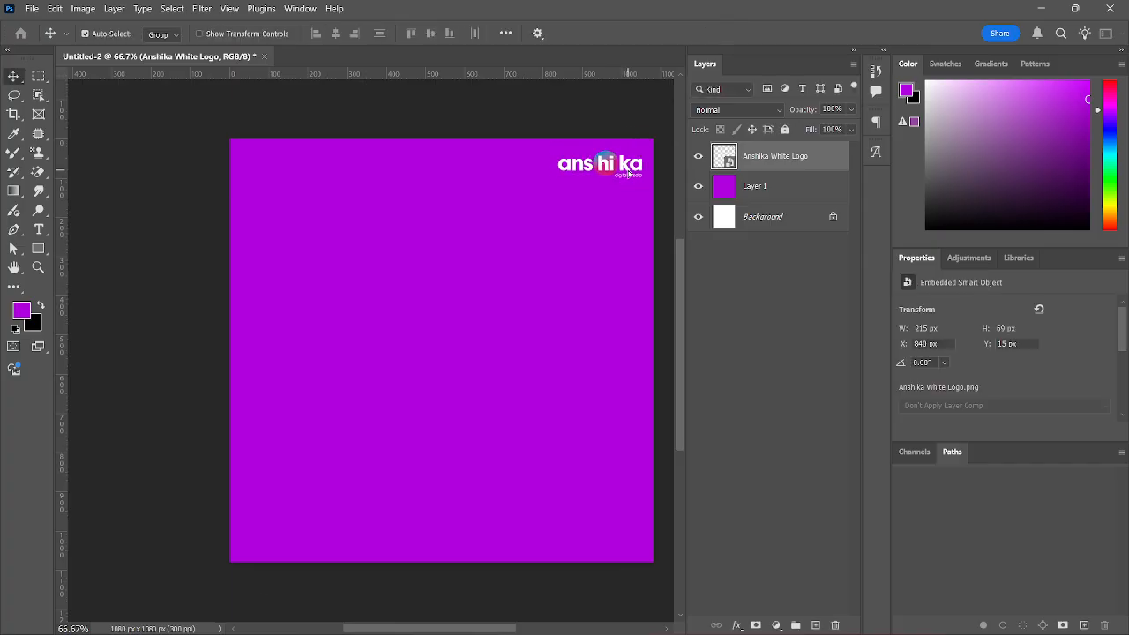
click(657, 280)
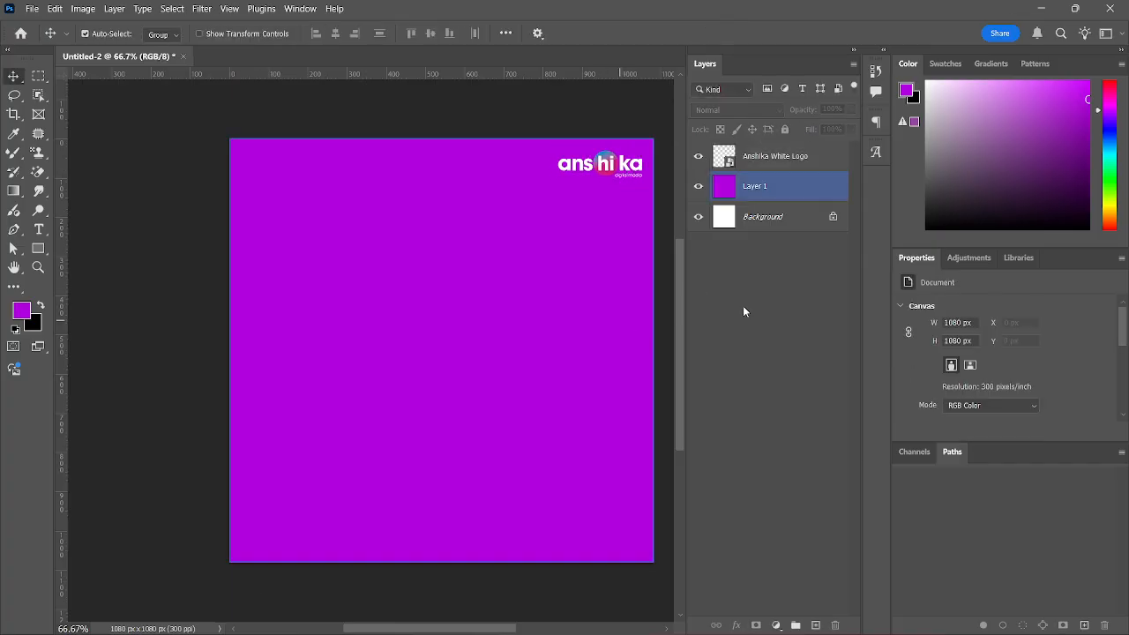
click(12, 238)
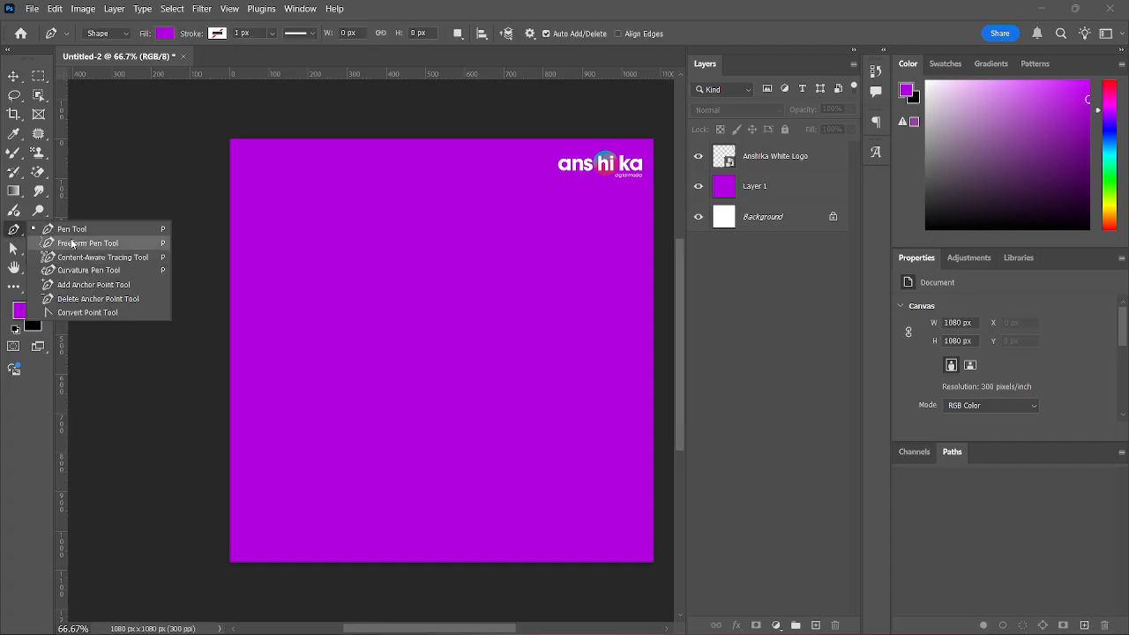
key(v)
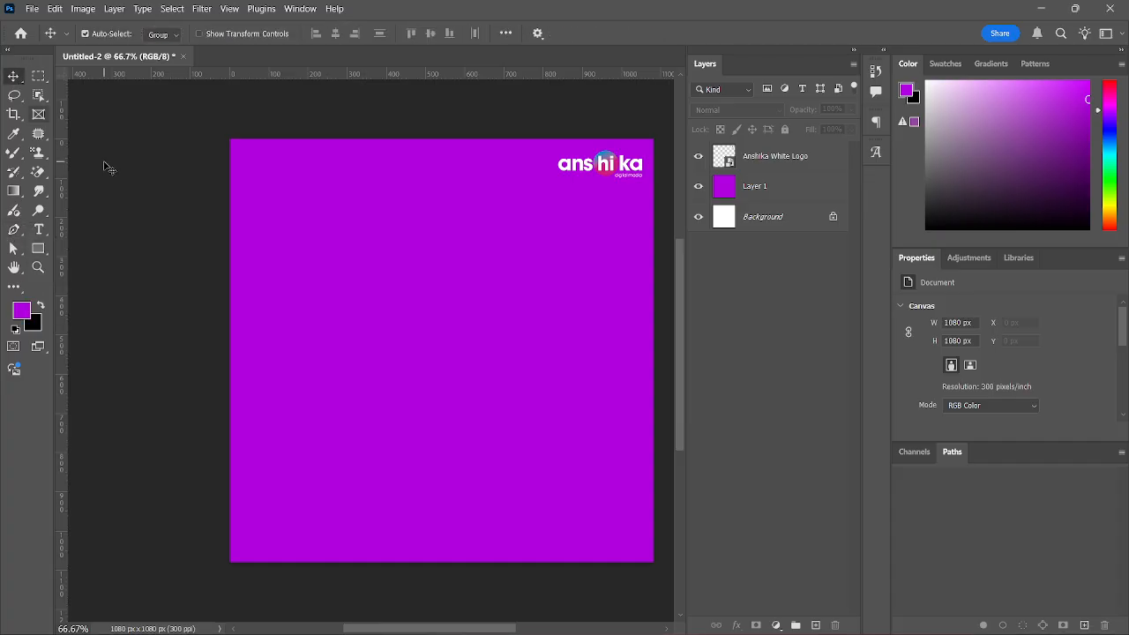
click(498, 269)
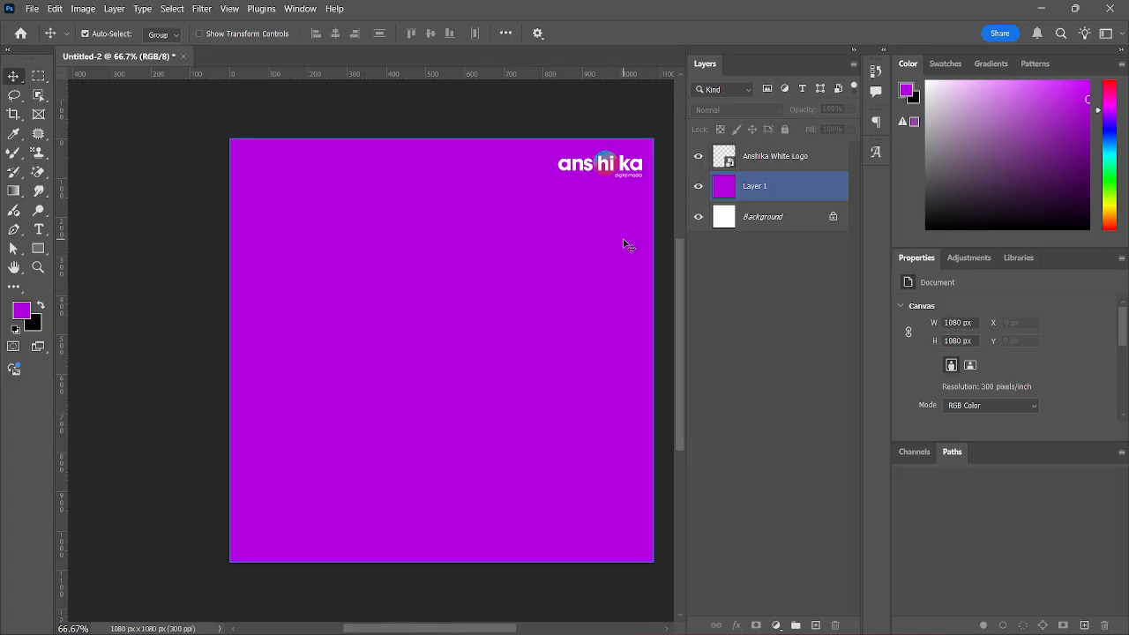
click(134, 270)
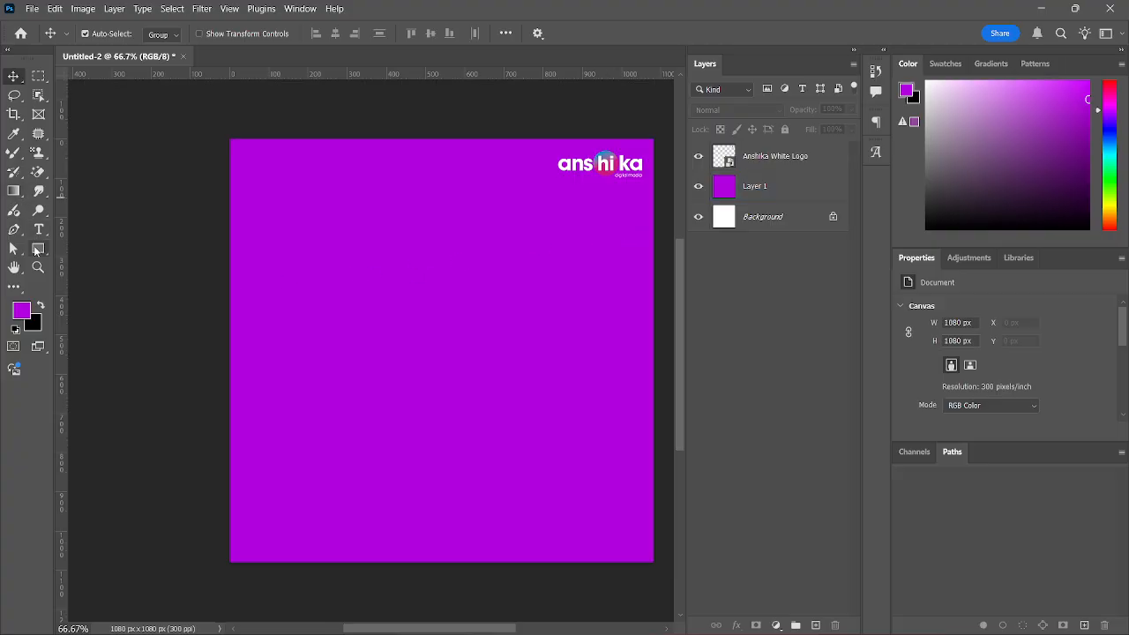
click(37, 250)
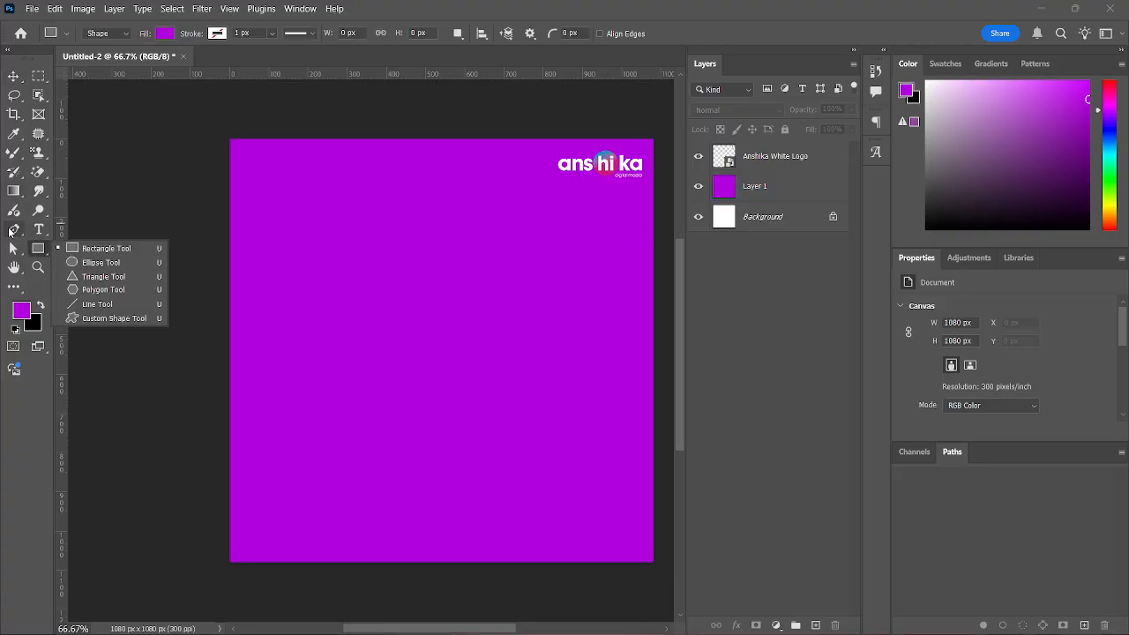
Draw a closed Pen tool shape about 552 x 905 px along the canvas's right and bottom edges, with a curved upper-left side
click(11, 230)
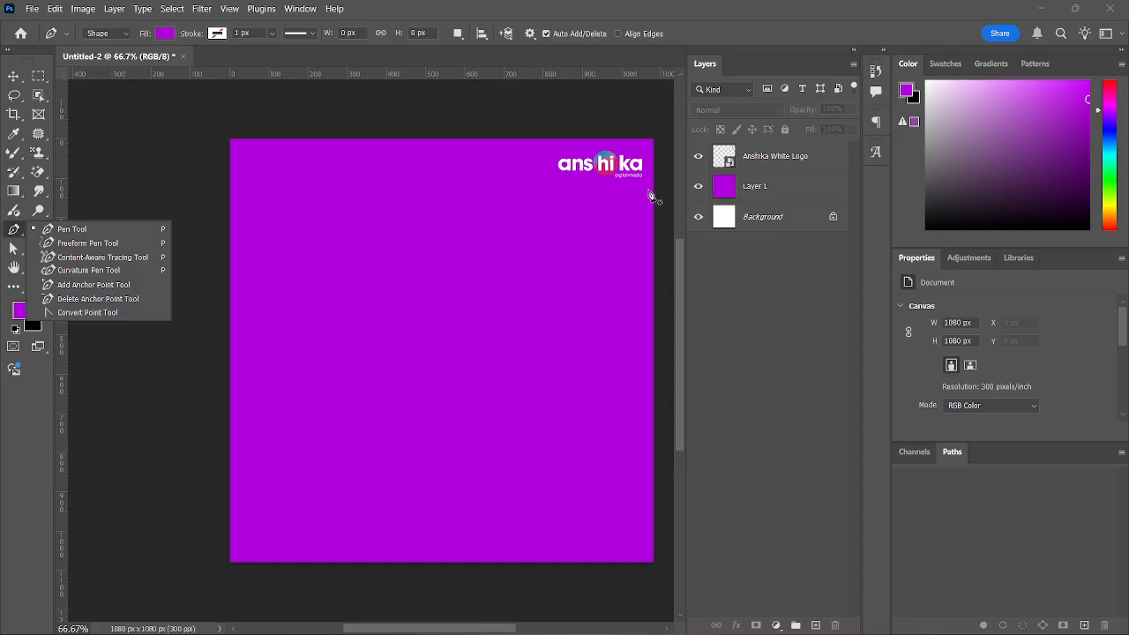
click(652, 206)
drag(443, 350, 478, 466)
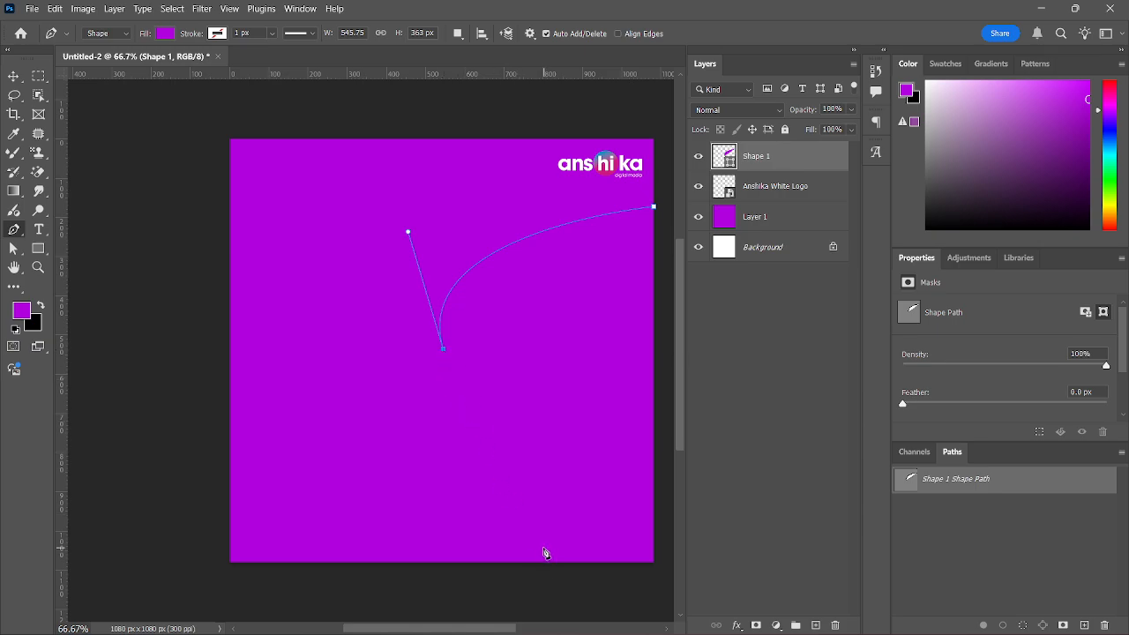
key(ctrl+z)
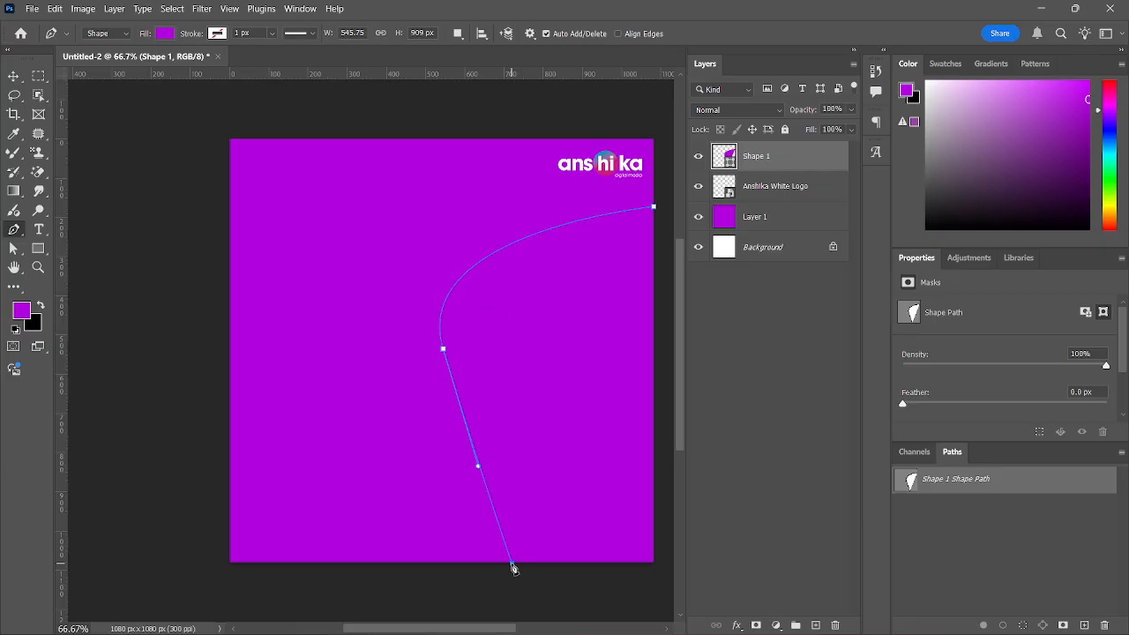
click(423, 561)
key(ctrl+z)
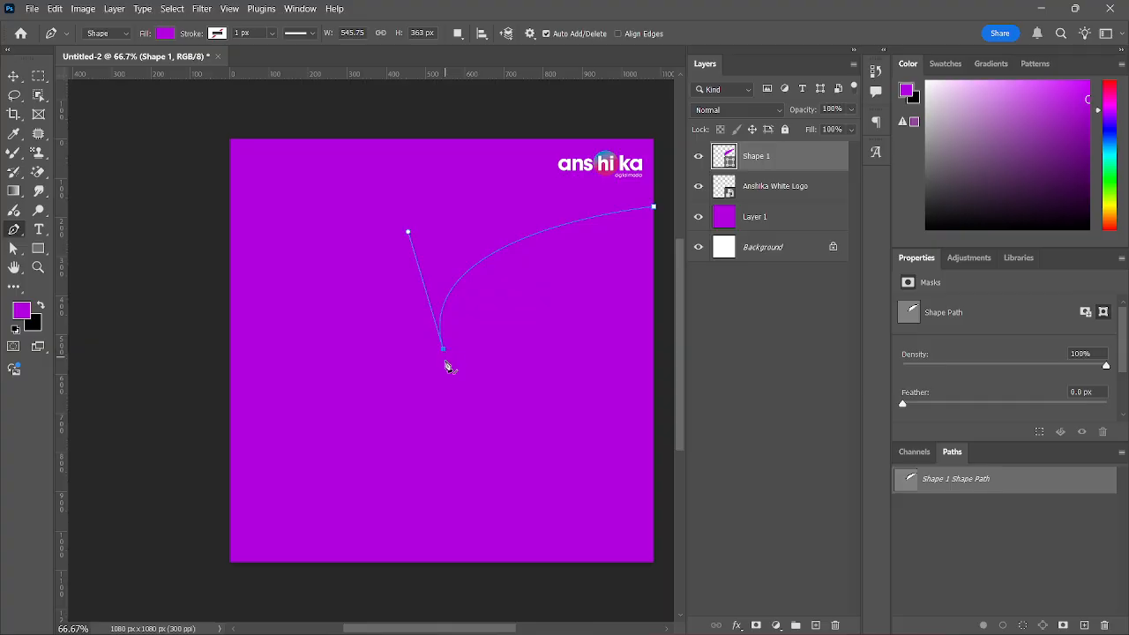
click(505, 563)
click(655, 562)
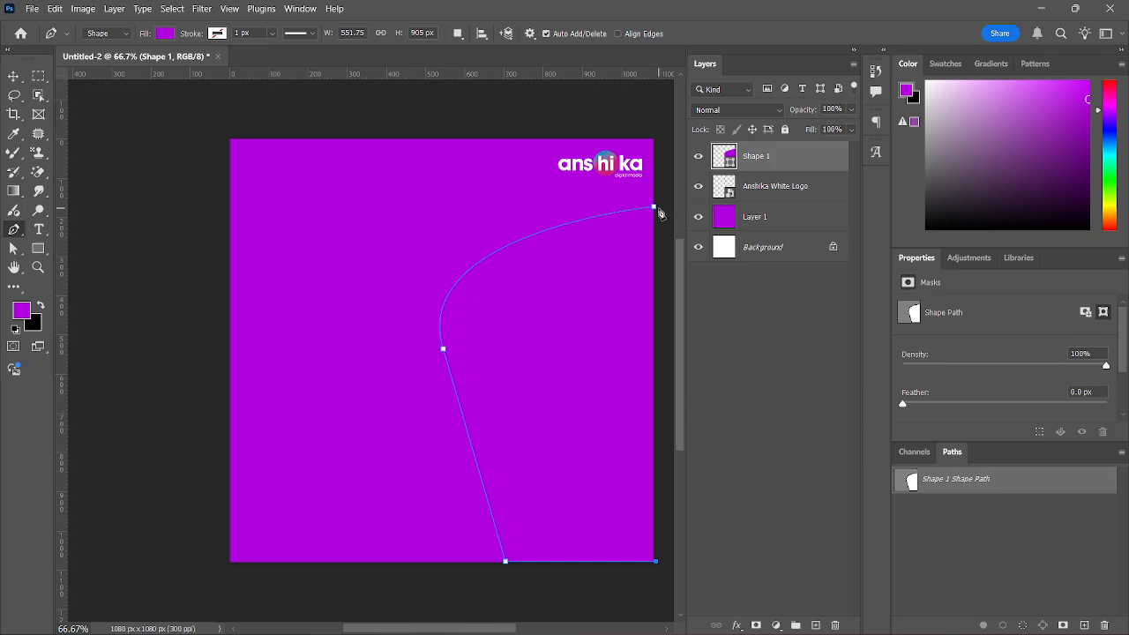
click(655, 208)
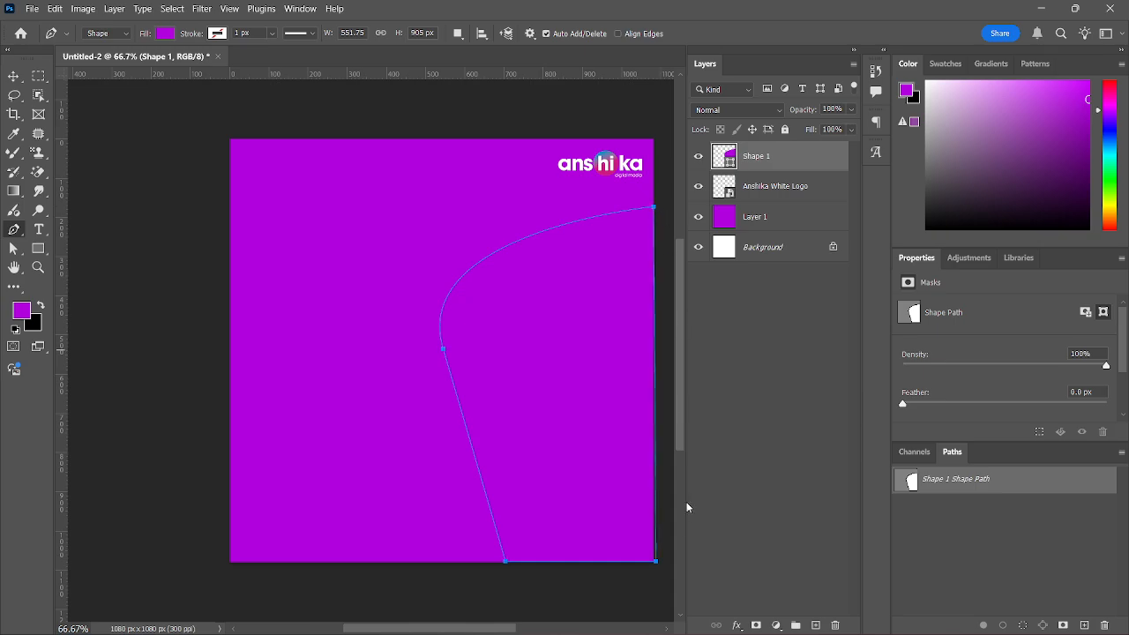
Set the foreground color to white with hex value ffffff
click(20, 311)
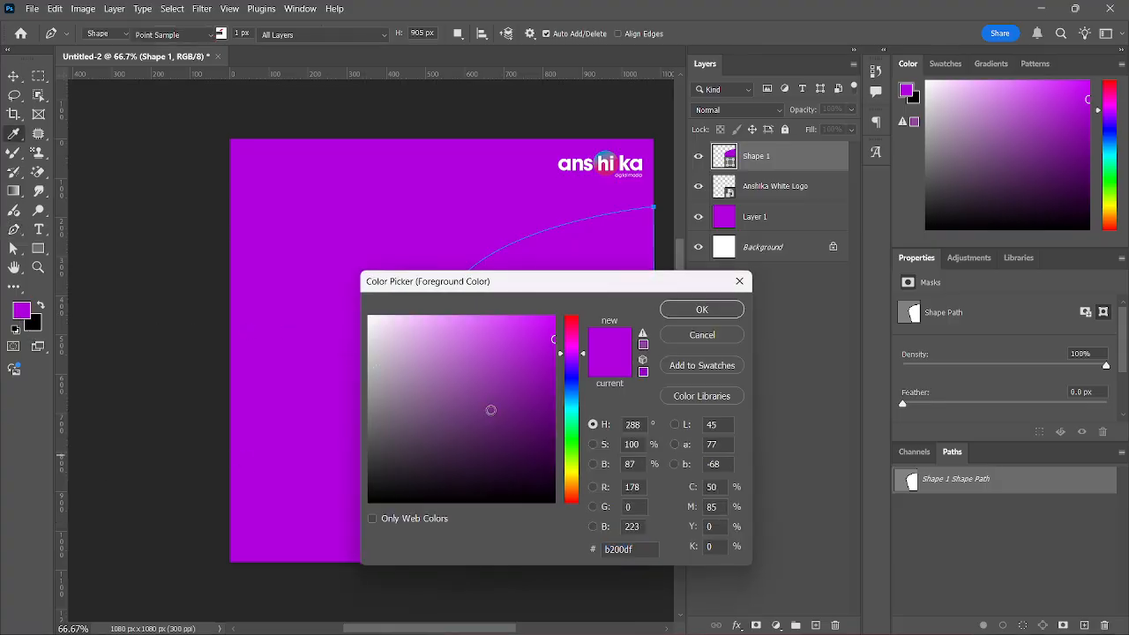
text(ffffff)
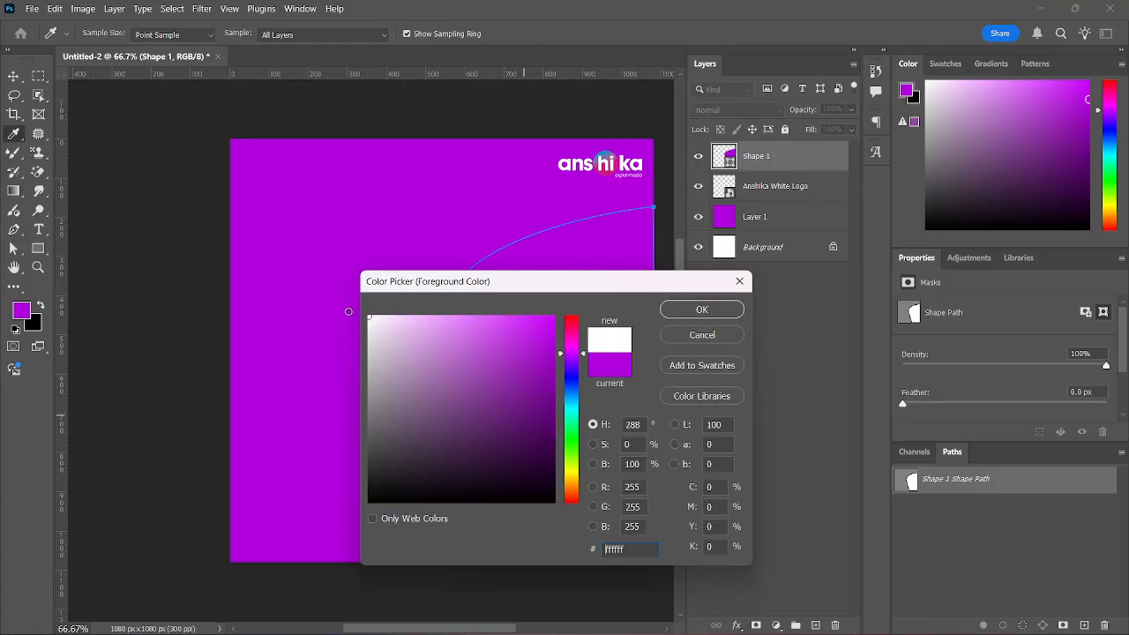
click(701, 311)
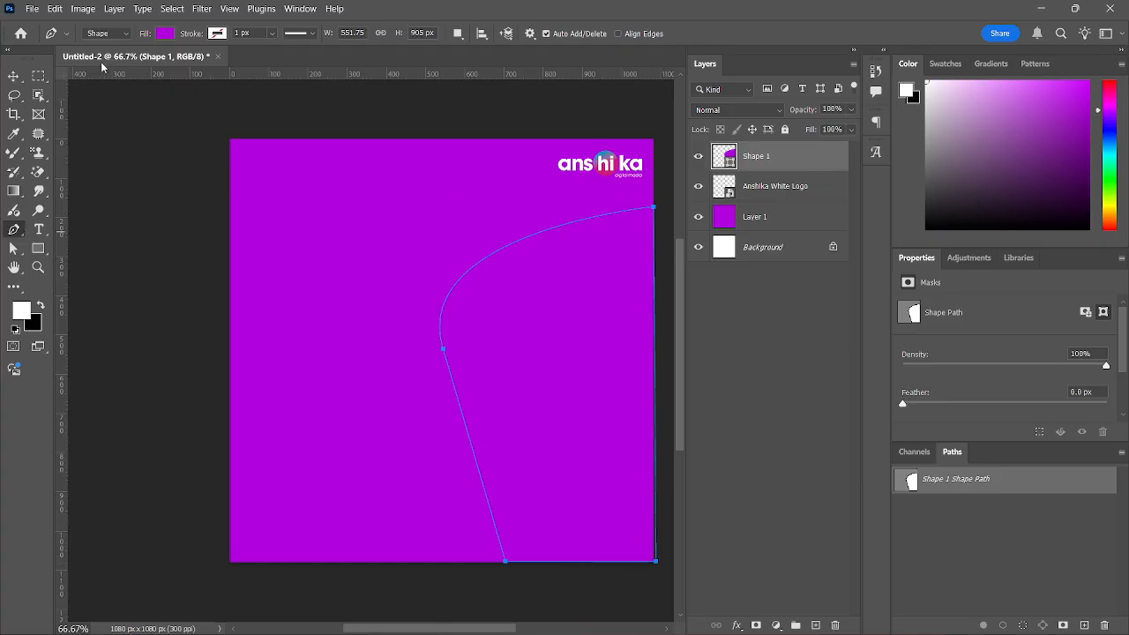
Keep the Pen tool in Shape mode and fill the drawn curved shape with white from the recently used colors
click(111, 35)
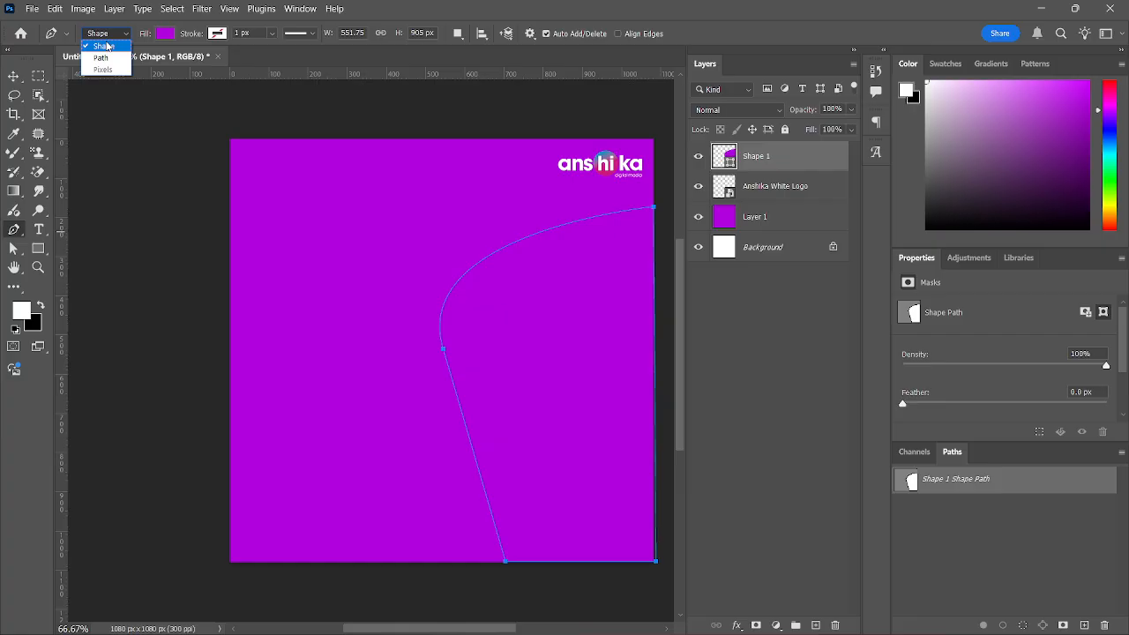
click(103, 46)
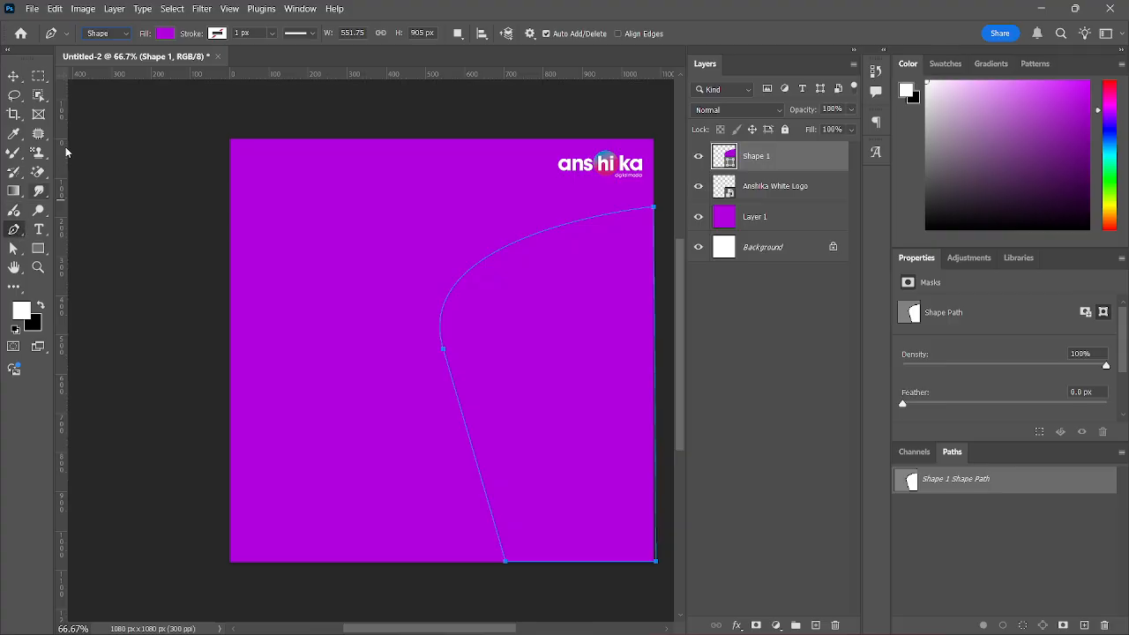
click(165, 36)
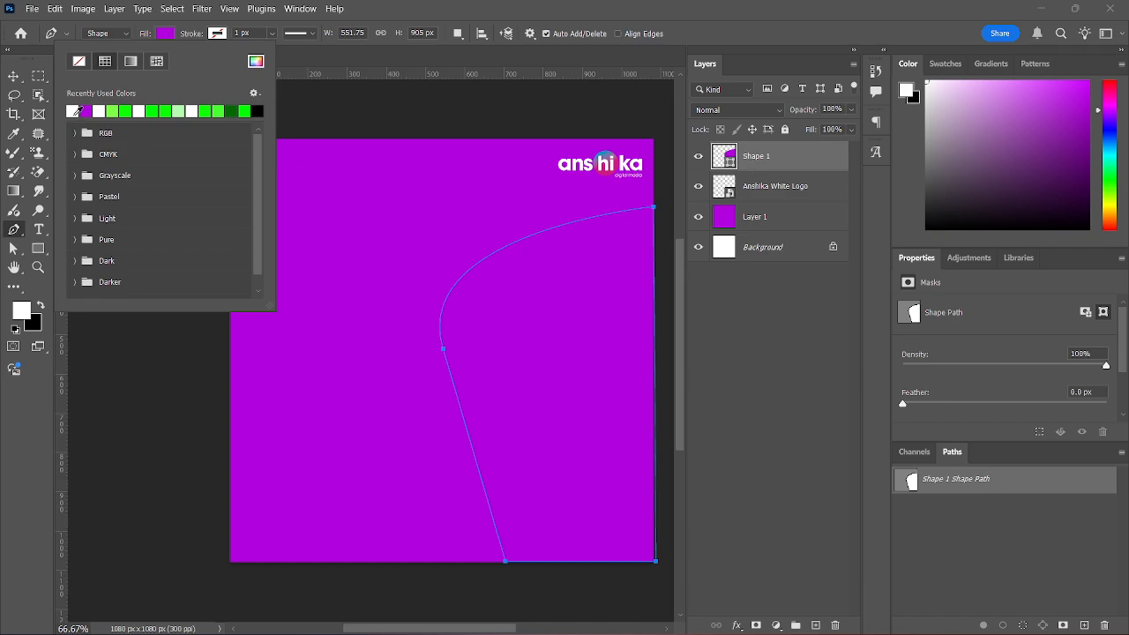
click(76, 110)
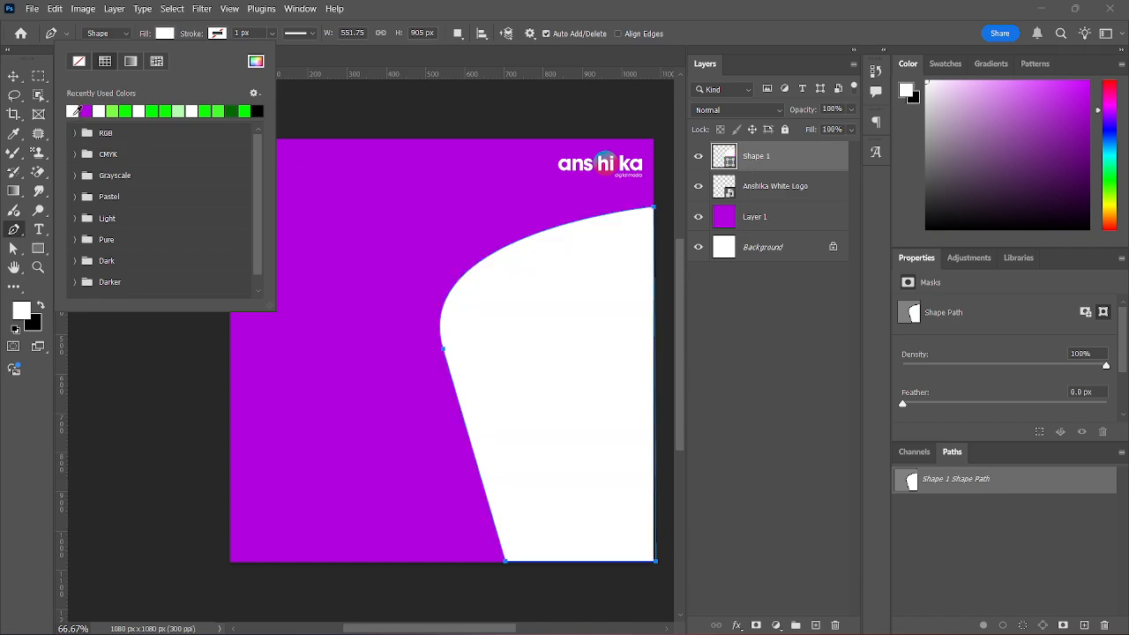
click(124, 350)
click(121, 347)
Undo the white fill and every anchor point of the curved shape until its shape layer is gone
key(ctrl+z)
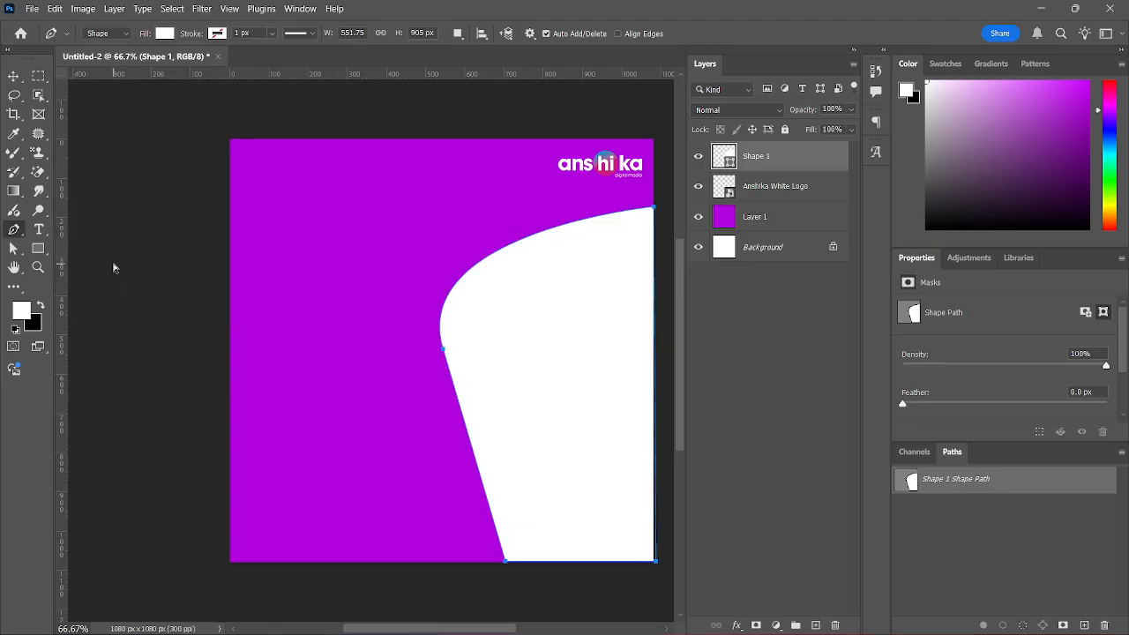
key(ctrl+z)
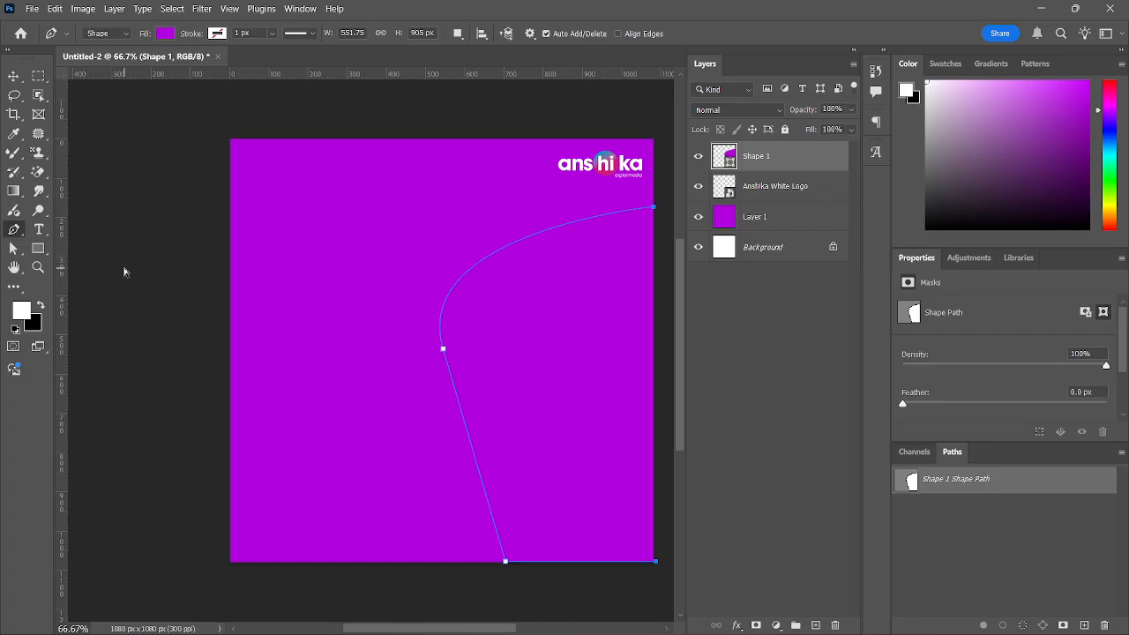
key(ctrl+z)
key(ctrl+z)
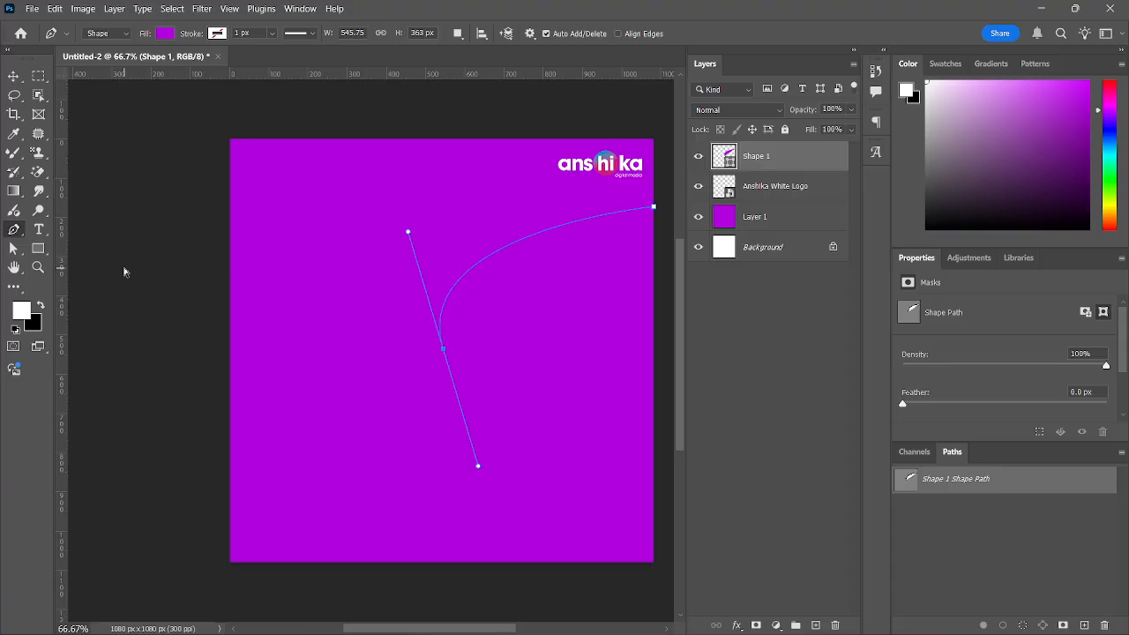
key(ctrl+z)
key(ctrl+z)
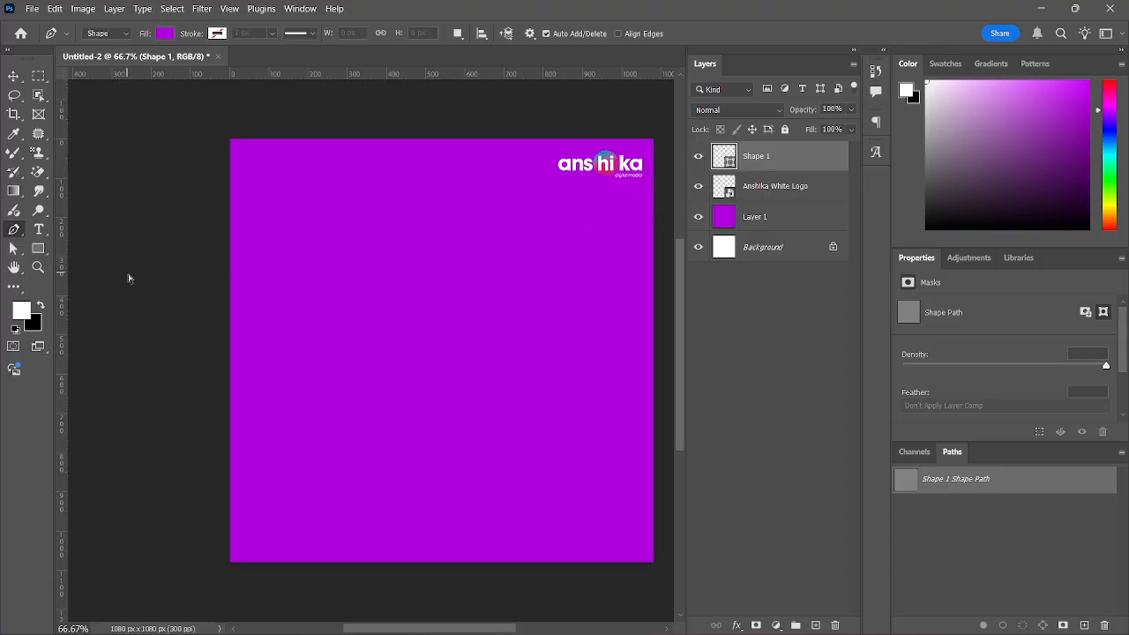
key(ctrl+z)
Switch the Pen tool to Path mode and add a new empty layer above the logo
click(123, 36)
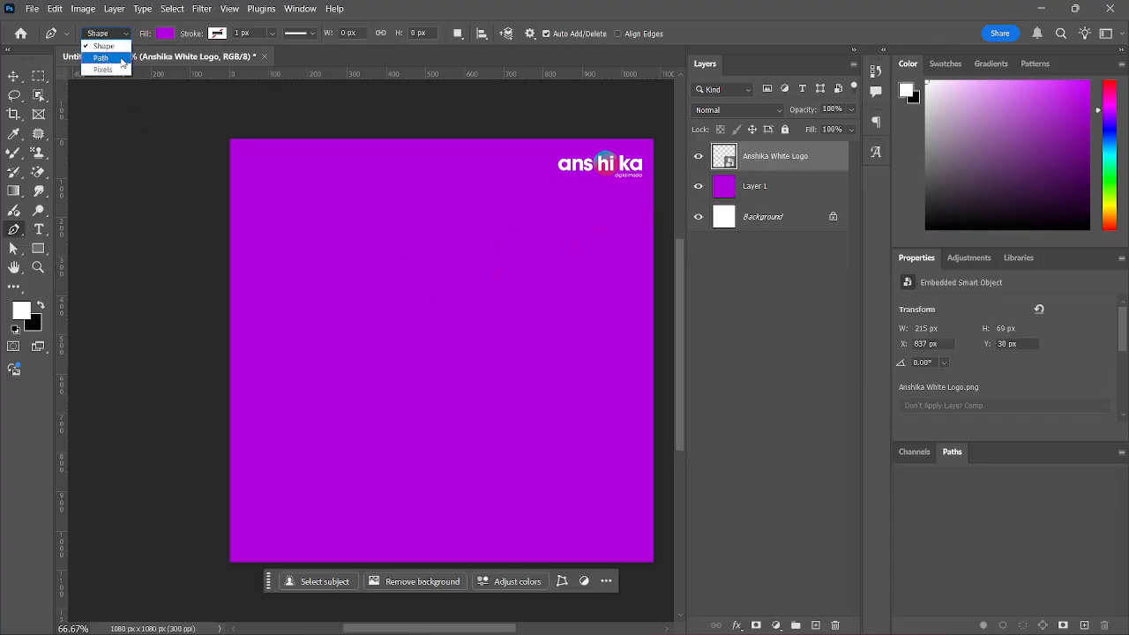
click(120, 56)
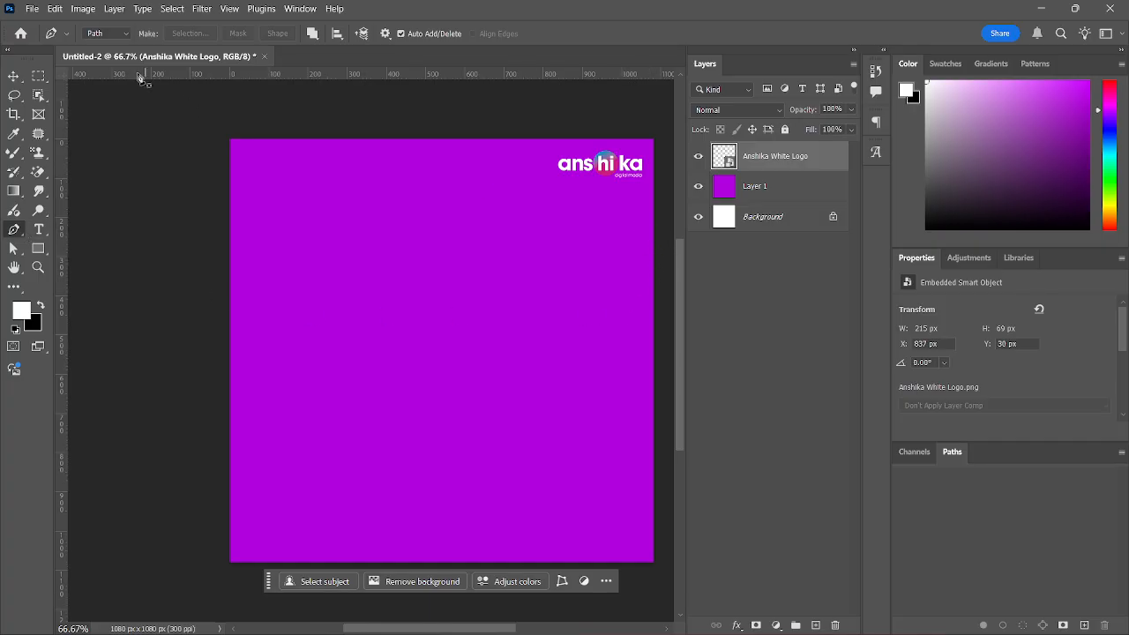
click(93, 35)
click(100, 57)
click(816, 625)
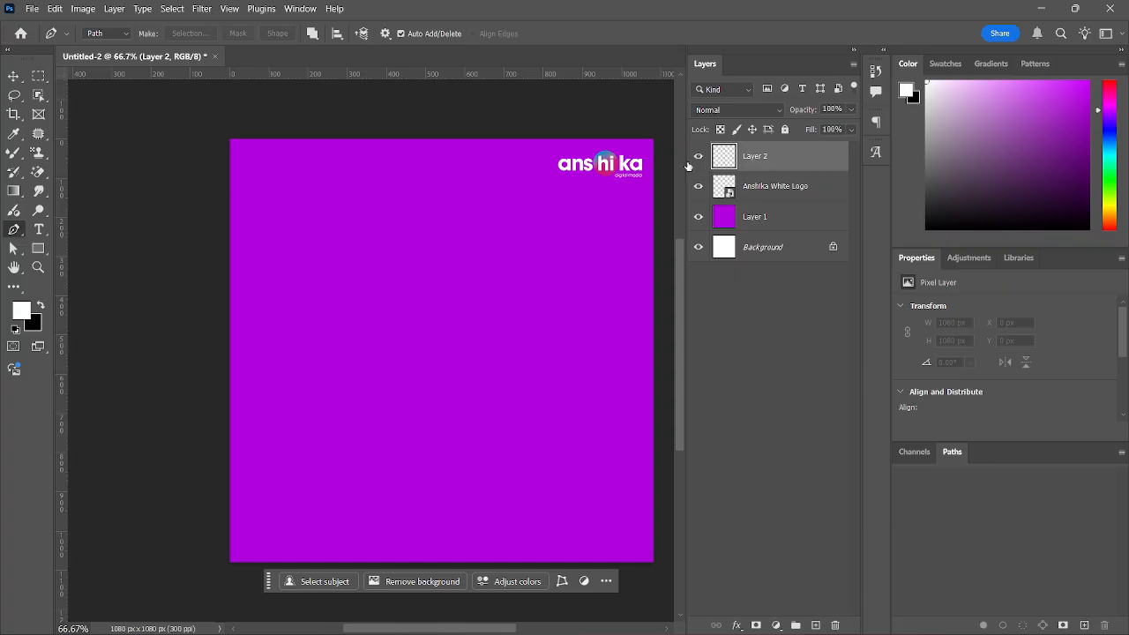
Draw a closed Pen path about 451 x 903 px along the canvas's right and bottom edges, with a curved upper-left side, slightly overlapping the right edge
click(651, 212)
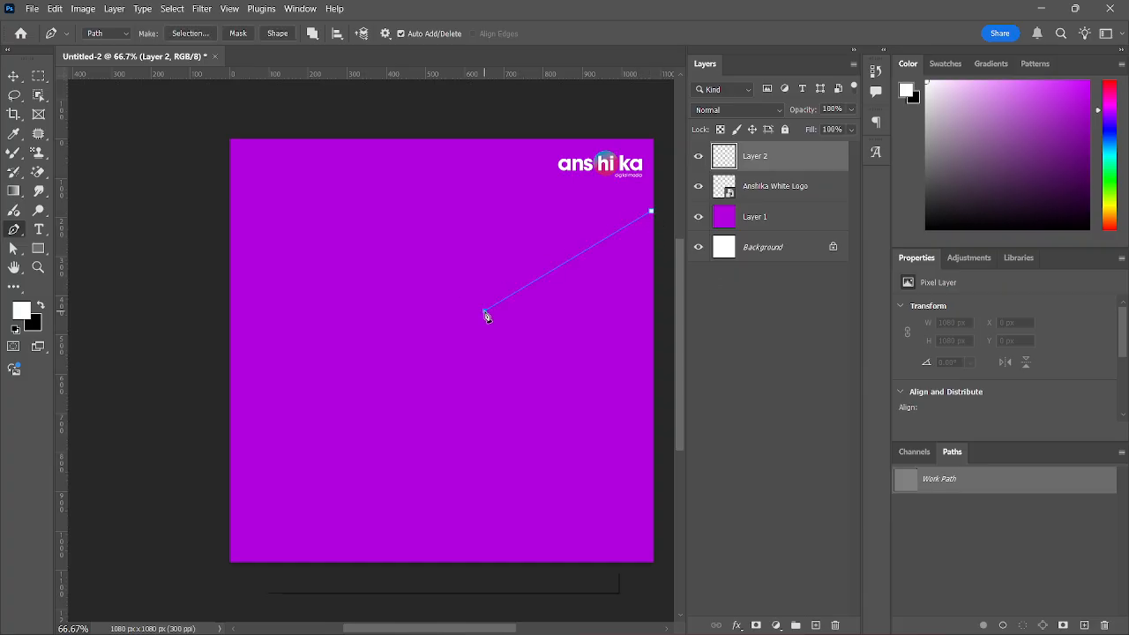
drag(484, 311, 495, 375)
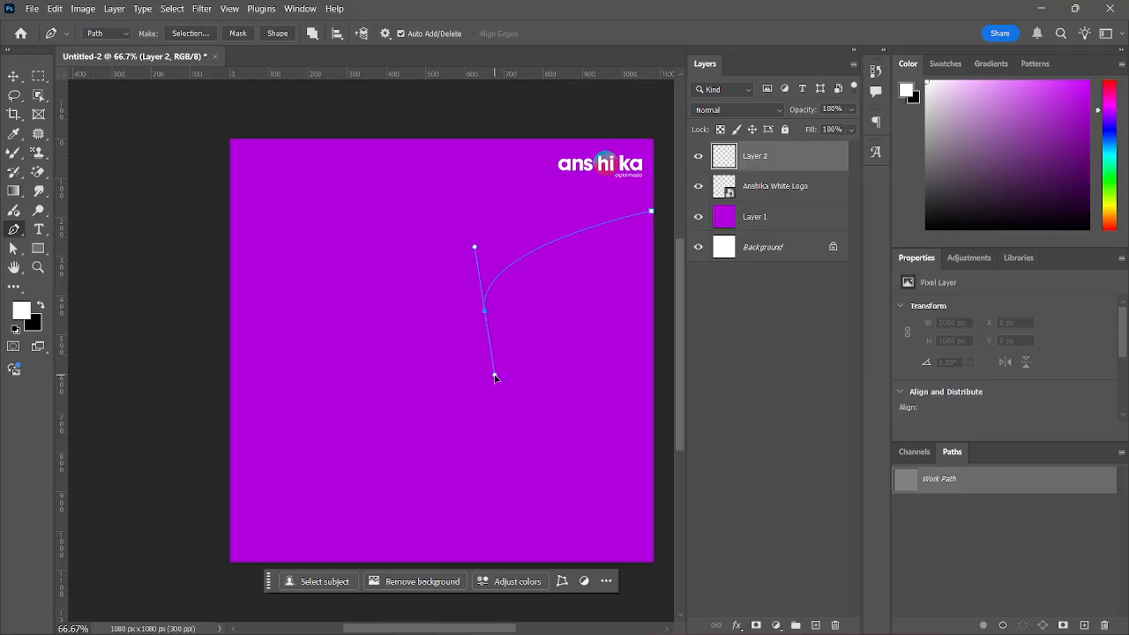
click(523, 561)
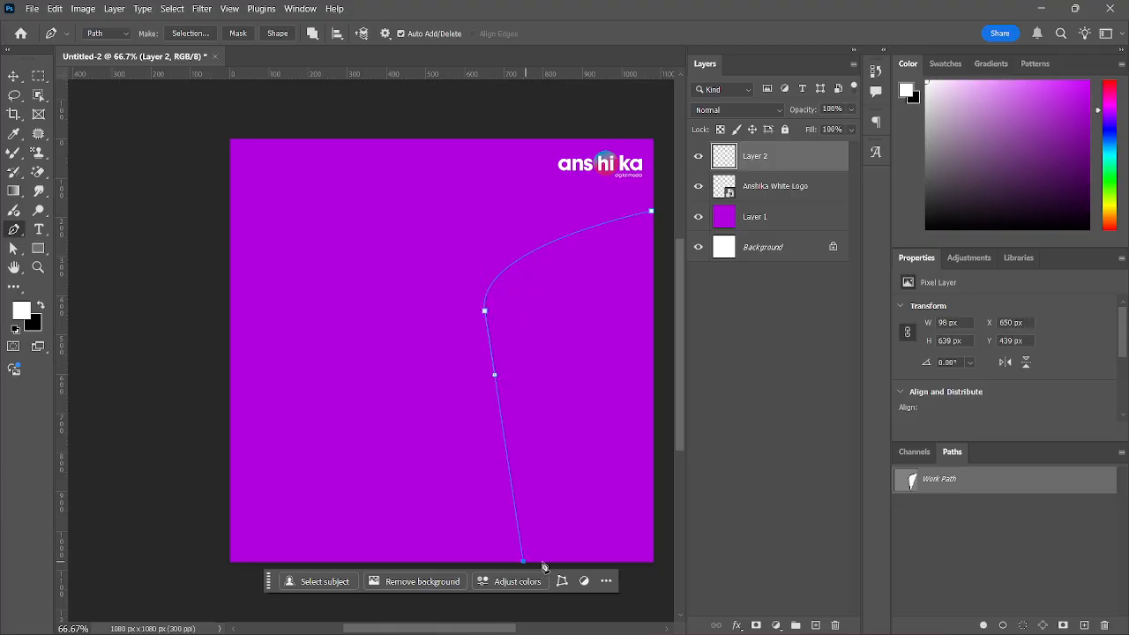
click(653, 564)
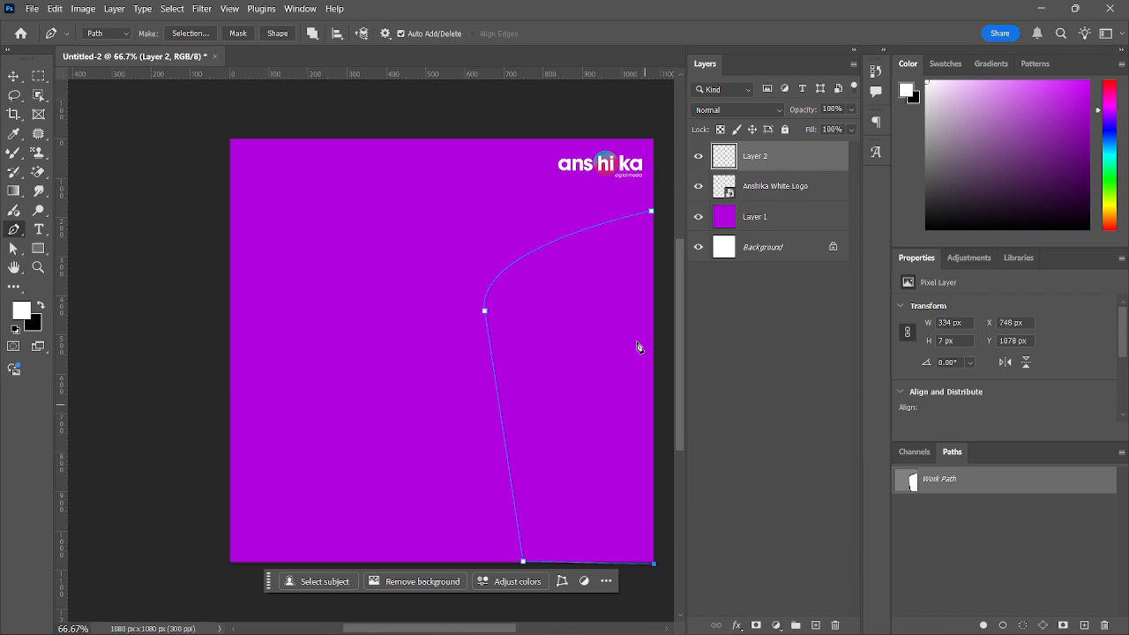
click(652, 212)
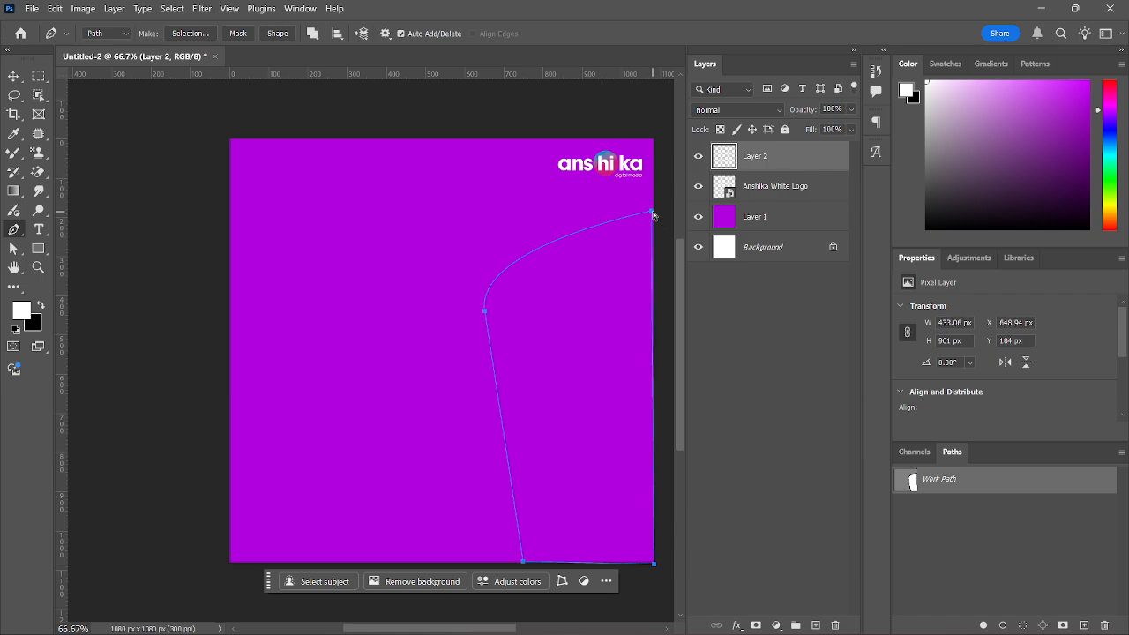
click(661, 212)
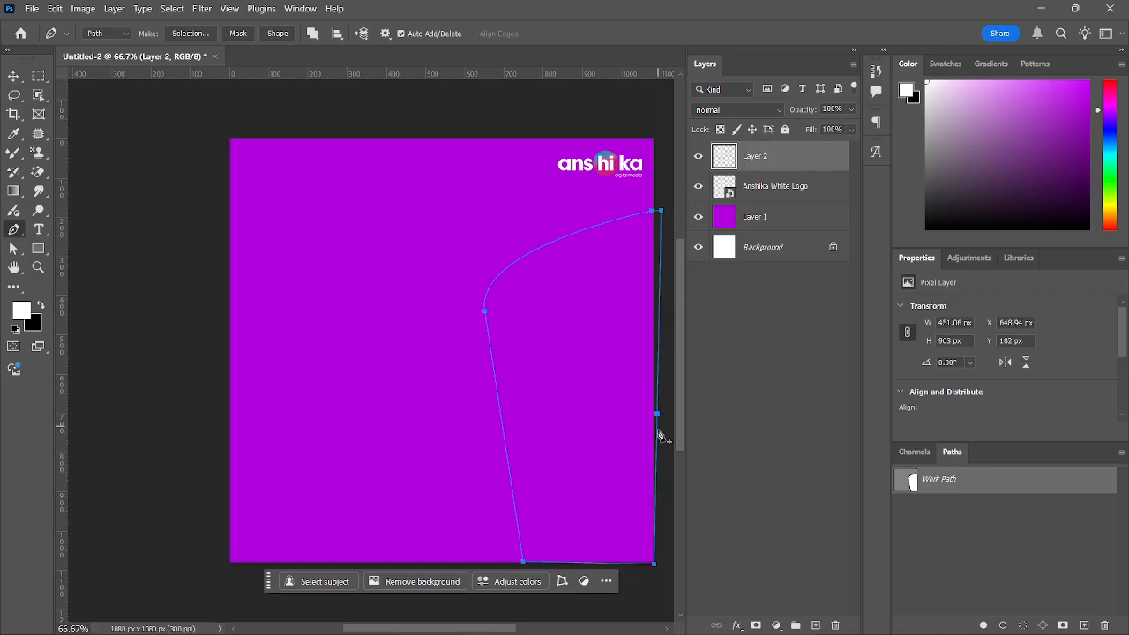
click(654, 525)
click(656, 524)
click(653, 544)
Convert the curved path to a selection and fill it with the white foreground color on the new layer
drag(603, 457, 519, 455)
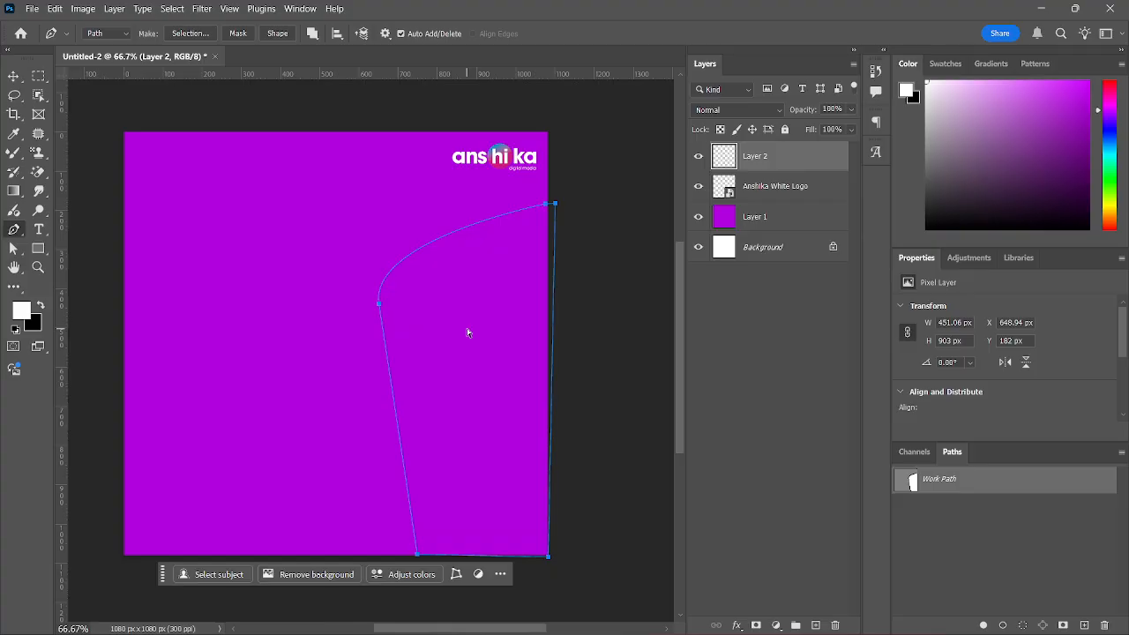
key(ctrl+Return)
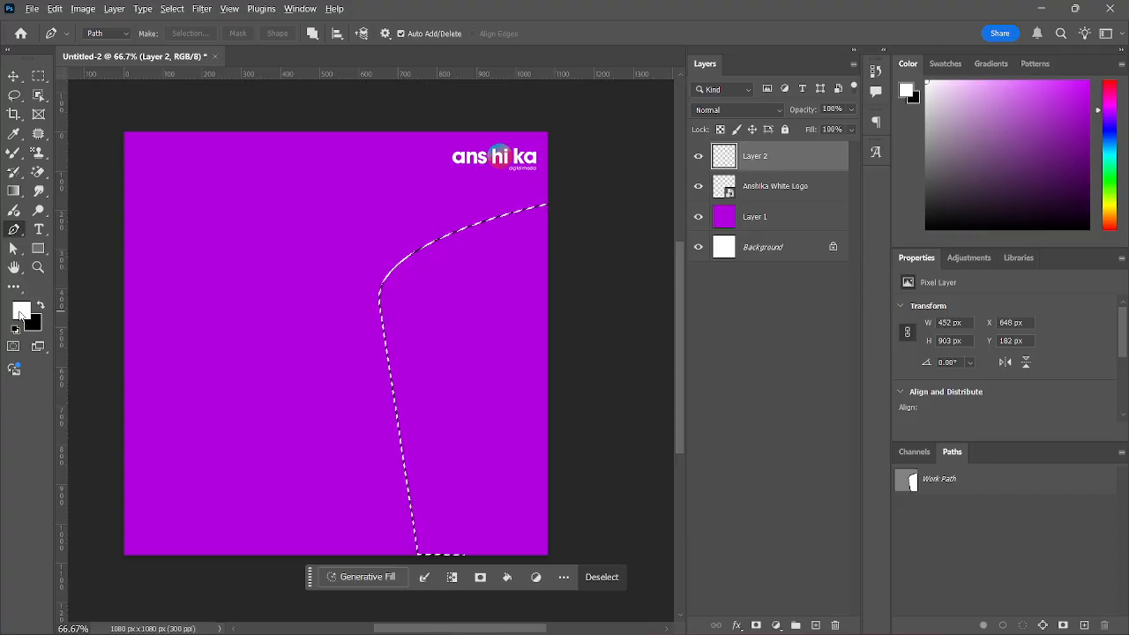
key(alt+BackSpace)
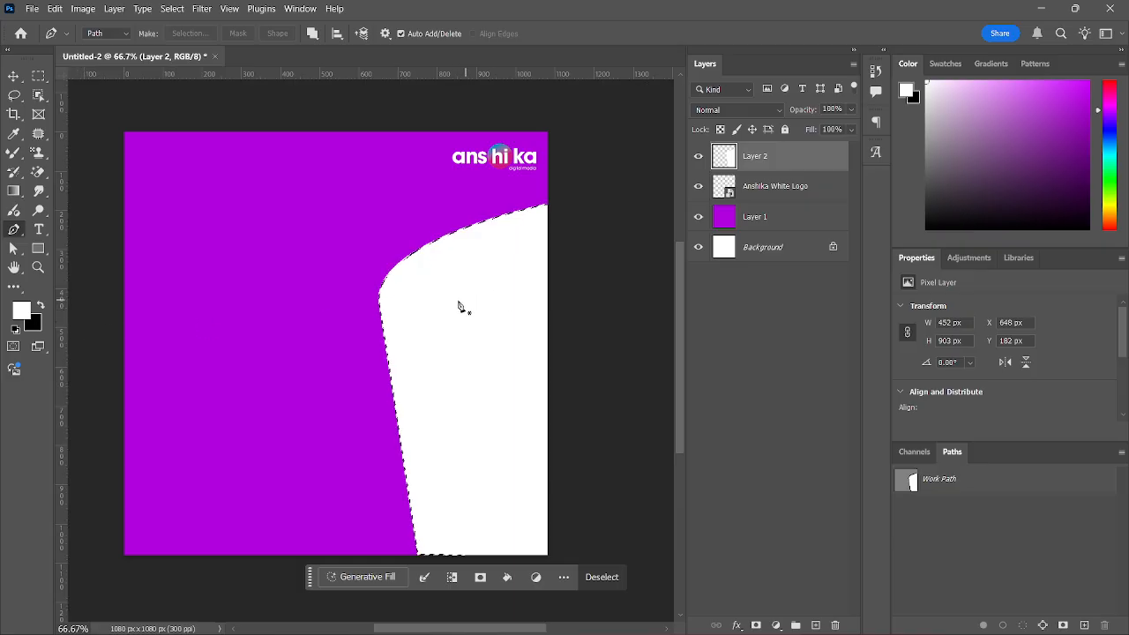
click(14, 76)
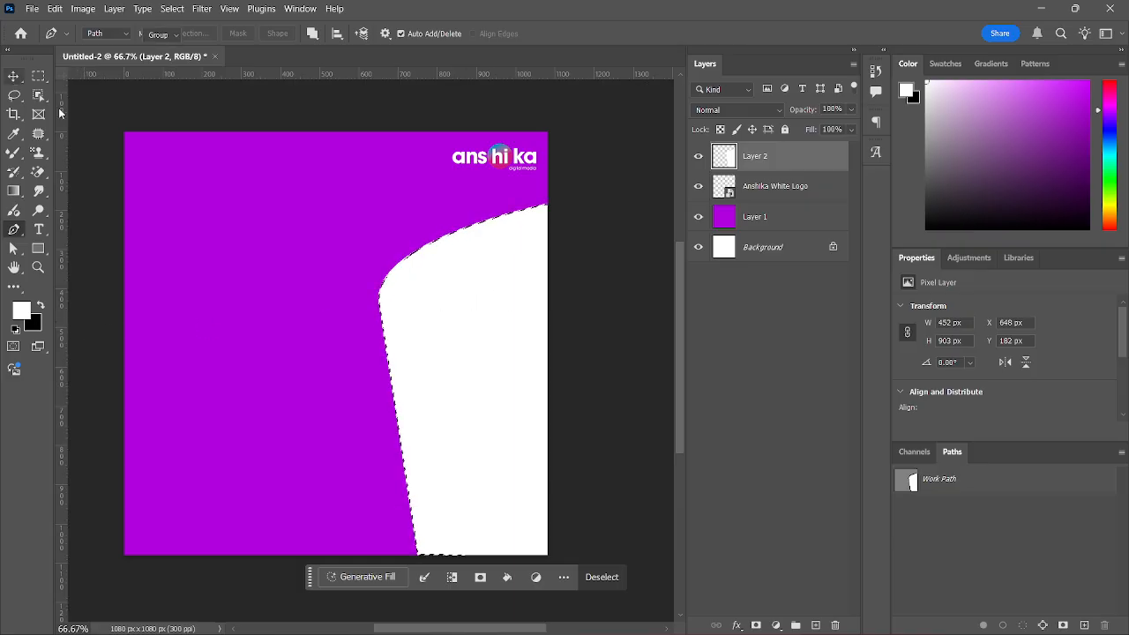
click(308, 252)
click(415, 306)
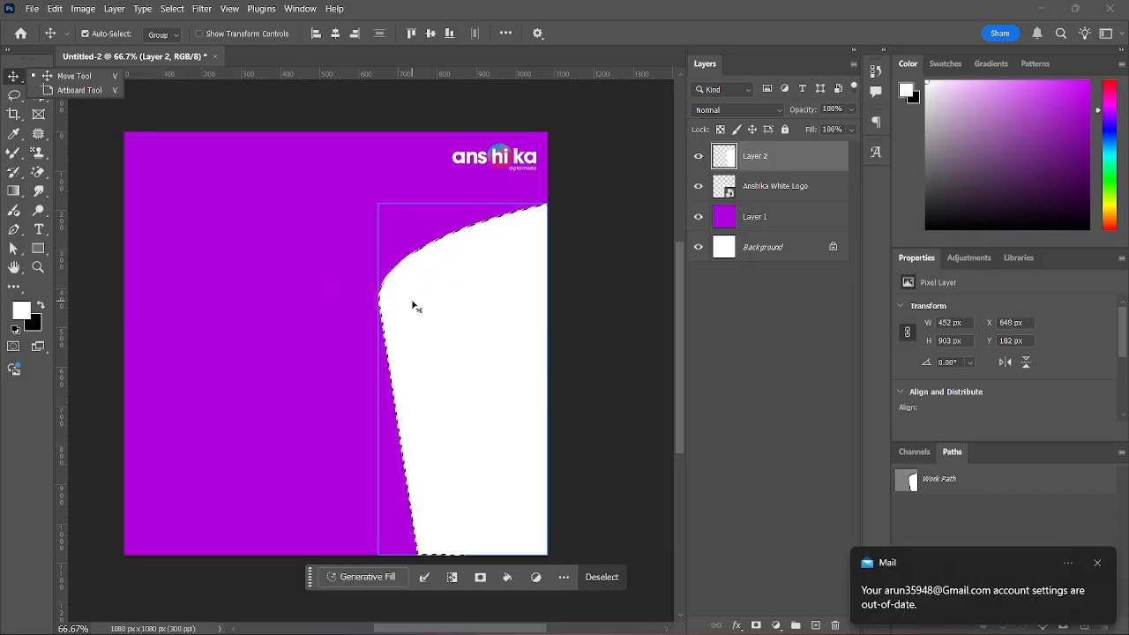
click(1099, 566)
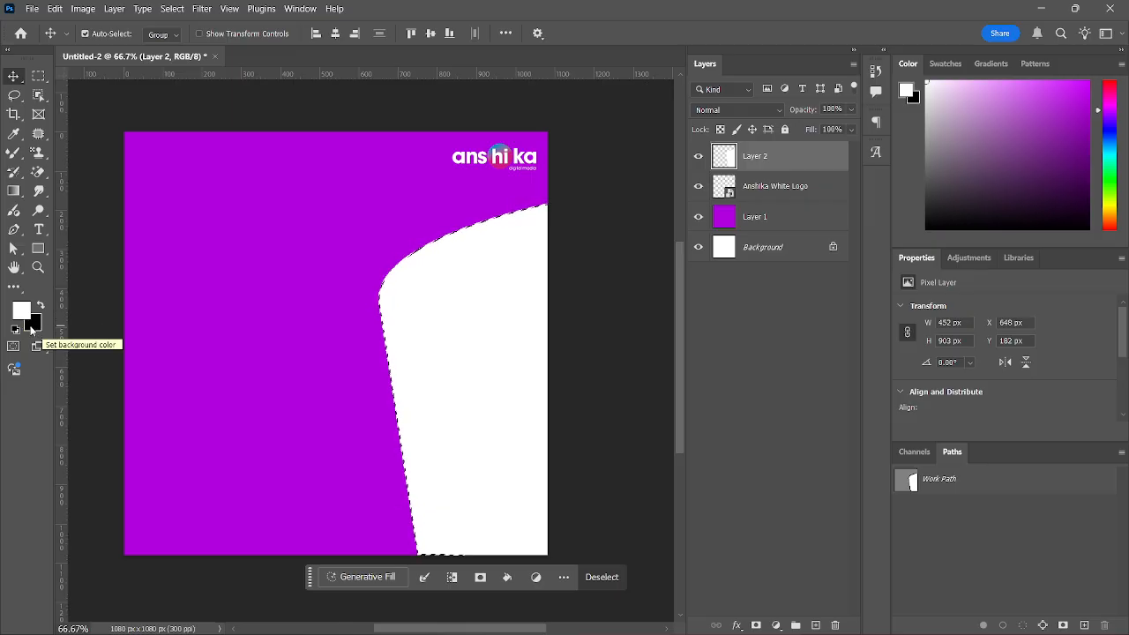
Fill the curved selection with the black background color and deselect it
key(ctrl)
key(ctrl+BackSpace)
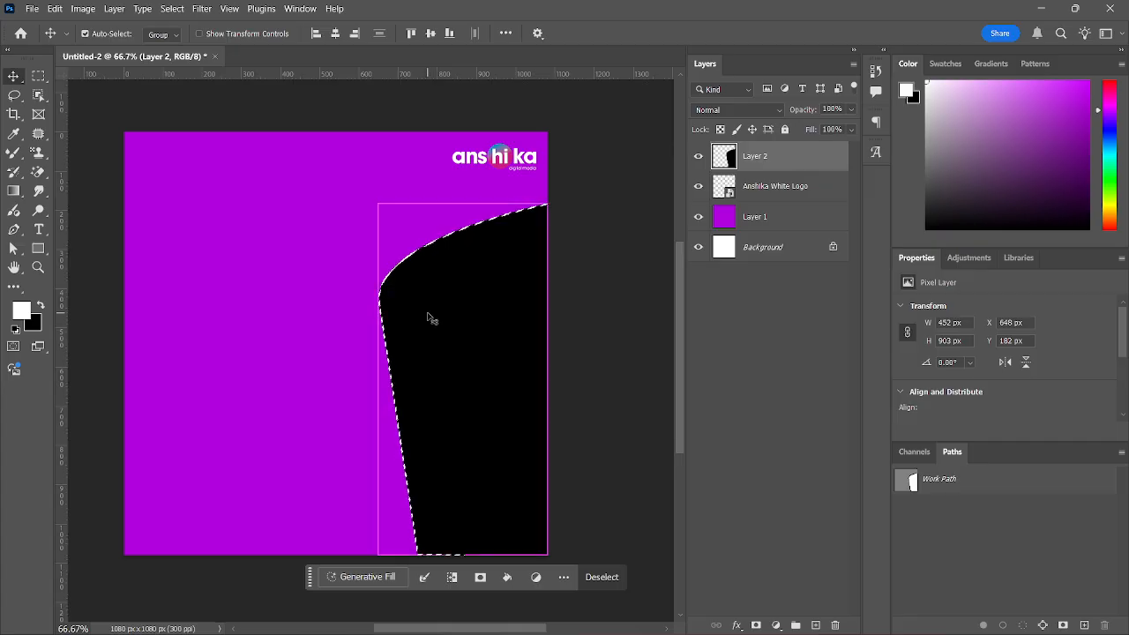
key(ctrl)
key(ctrl+d)
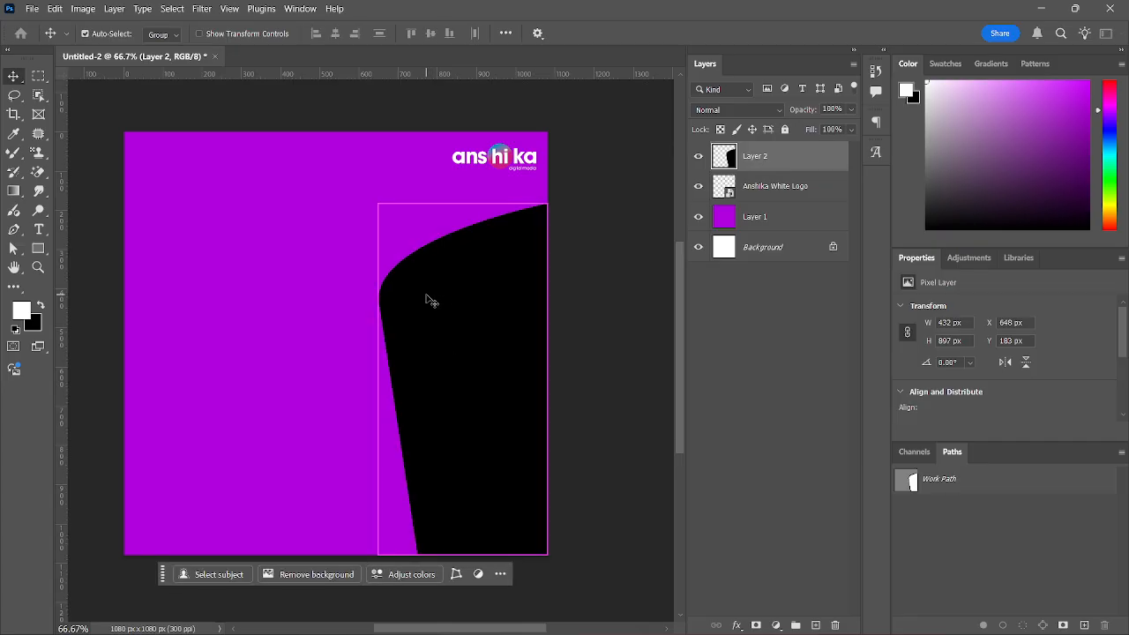
Try free-transforming the black curved shape and shifting it sideways, and deselect its layer
key(ctrl+t)
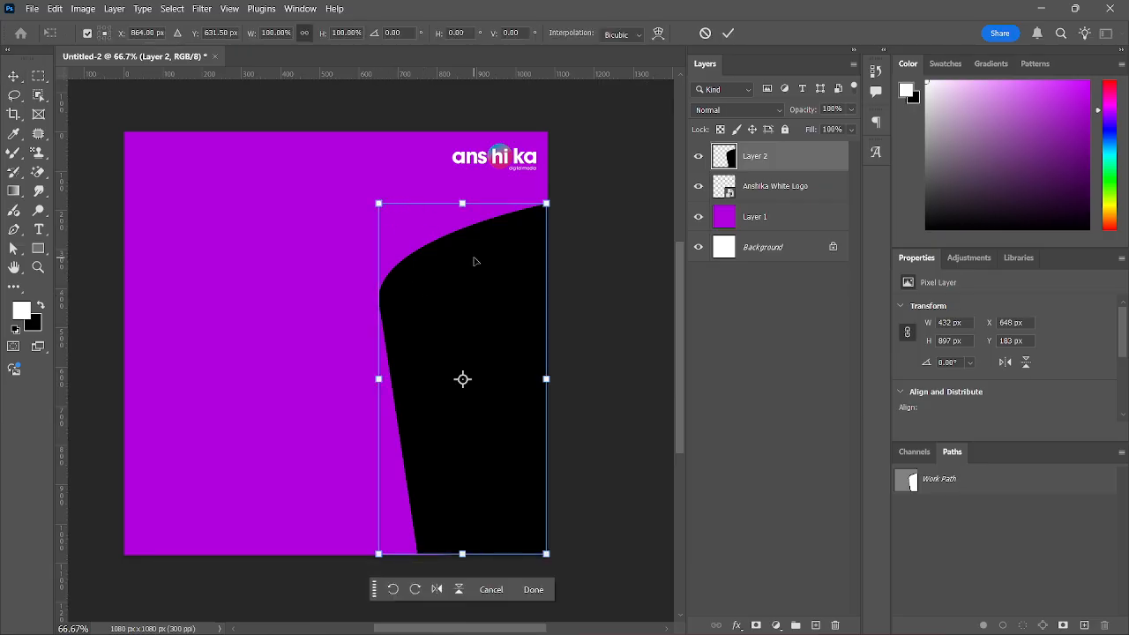
click(727, 32)
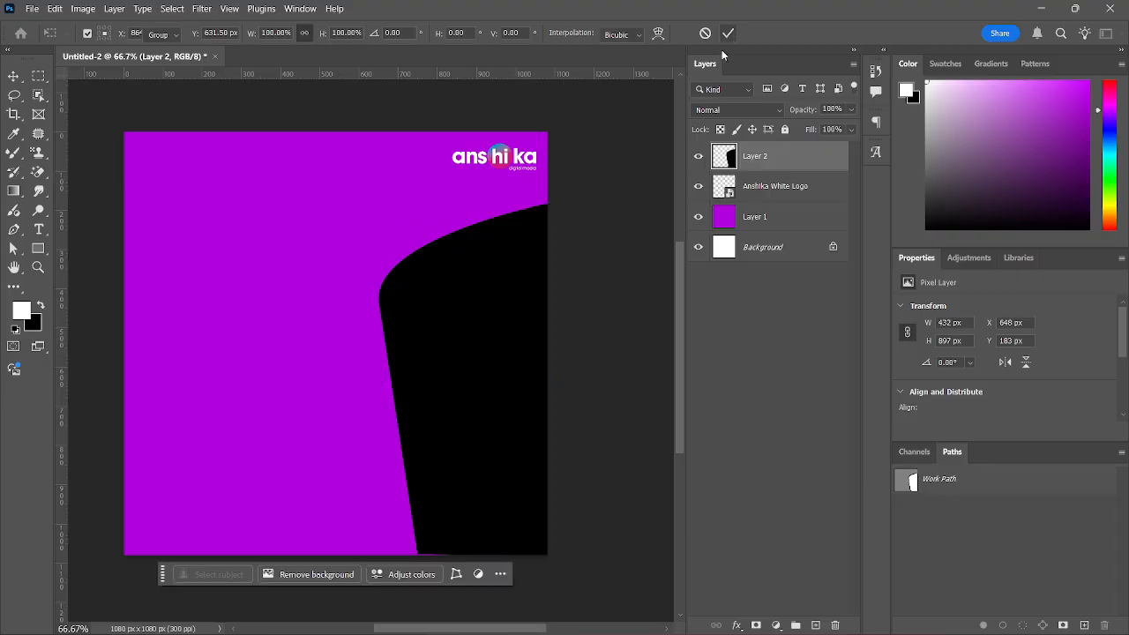
drag(533, 272, 518, 272)
key(shift+Right)
key(shift+Right)
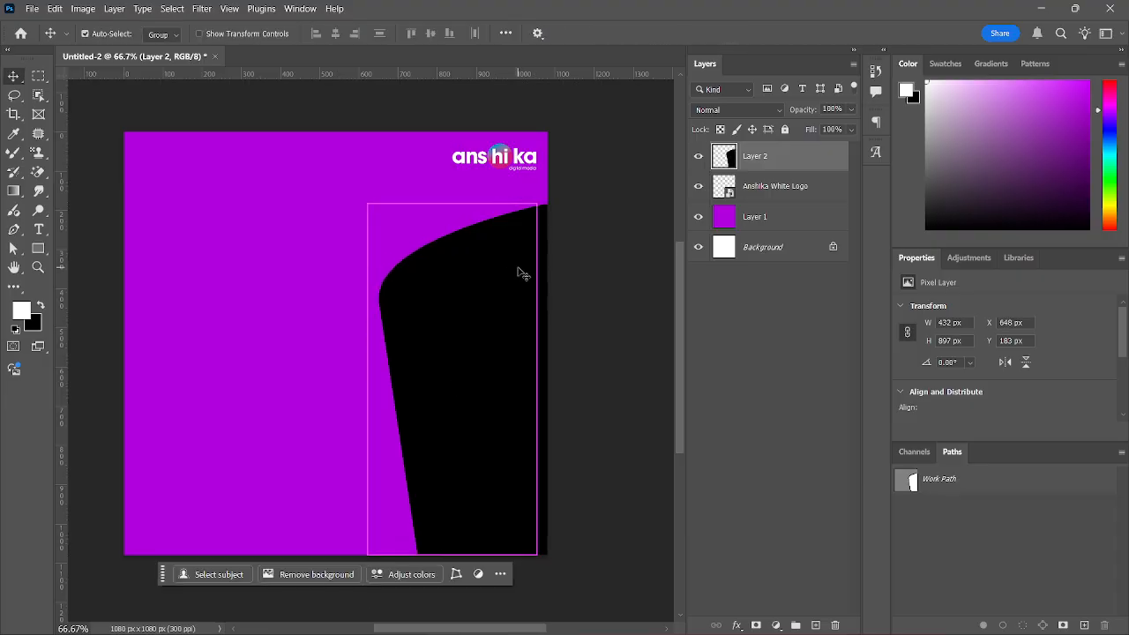
click(562, 270)
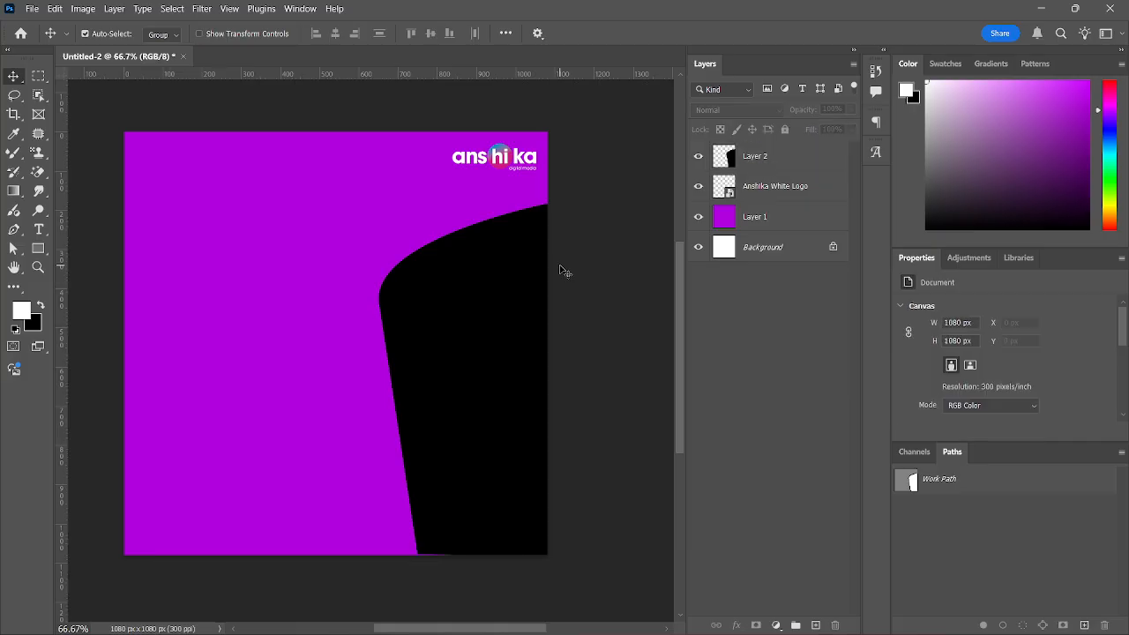
Try warping the black curved shape by pulling its lower-left corner slightly below the canvas edge
click(460, 498)
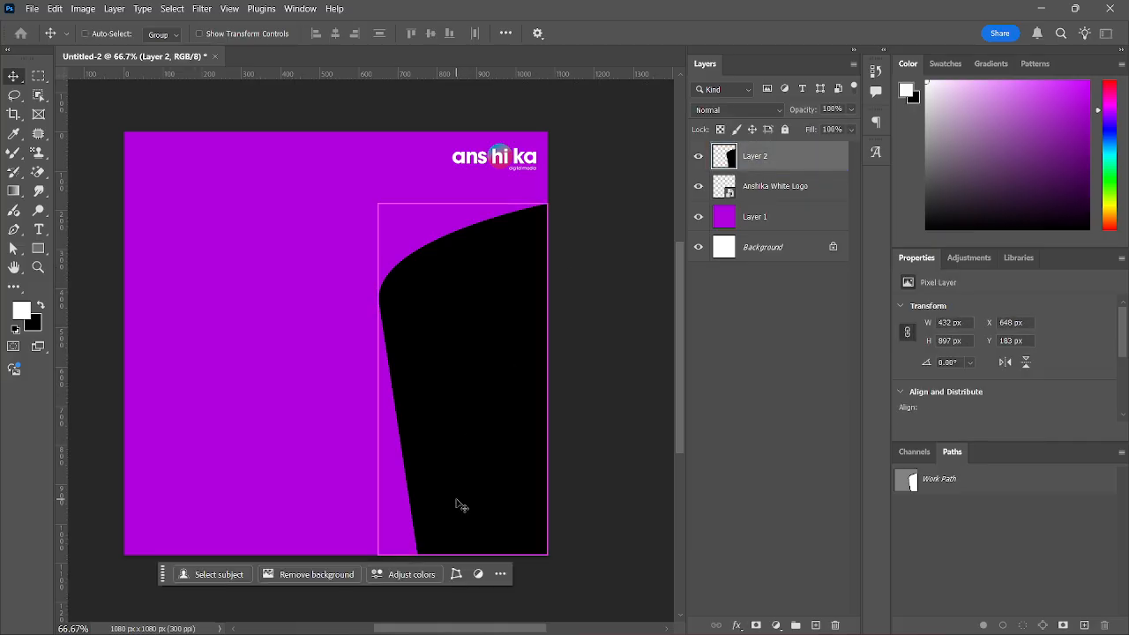
key(ctrl+t)
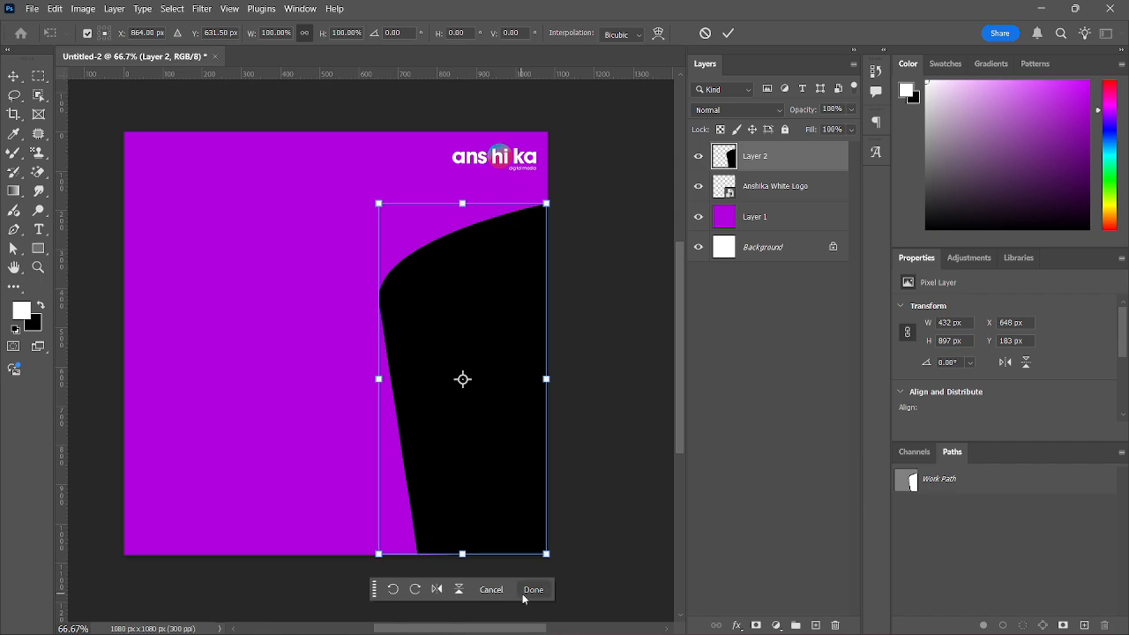
right_click(482, 496)
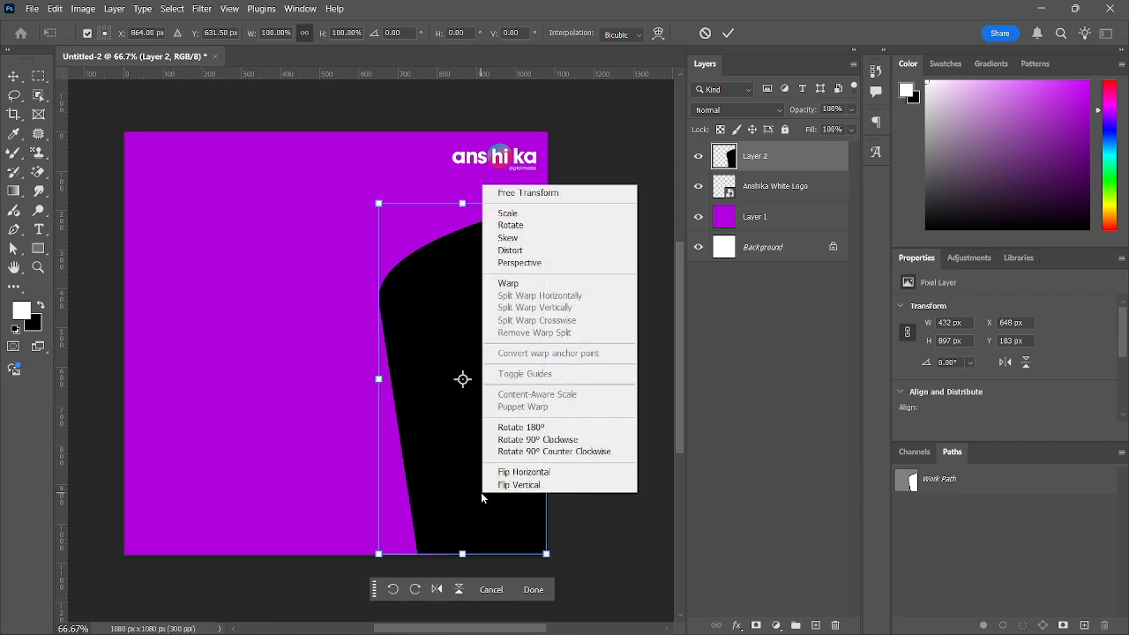
click(509, 283)
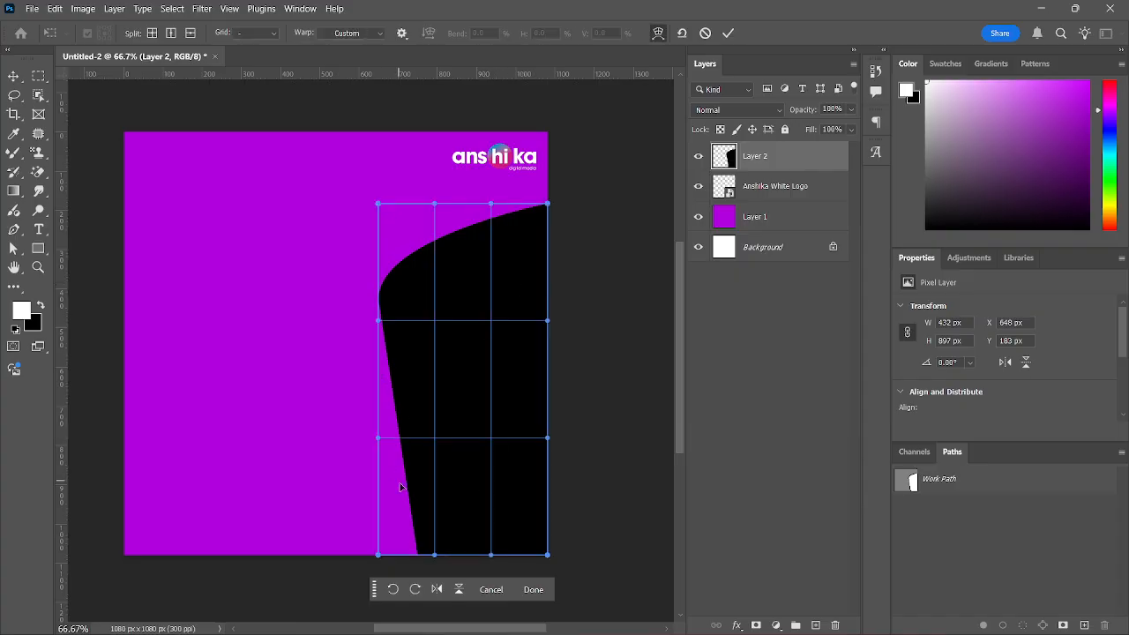
drag(378, 560, 377, 566)
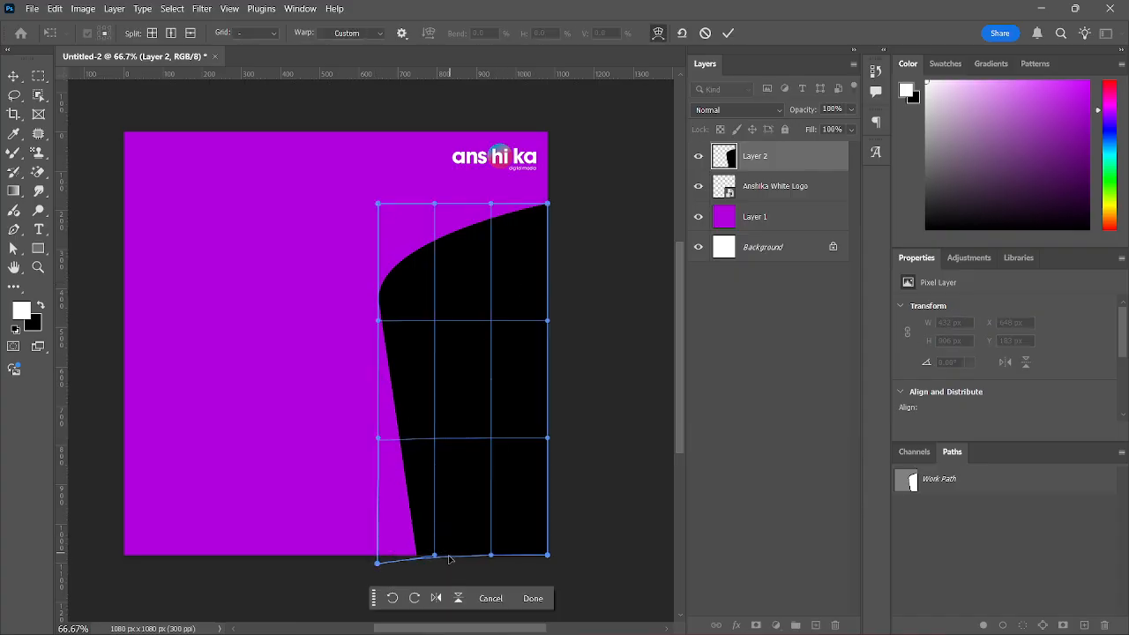
click(532, 605)
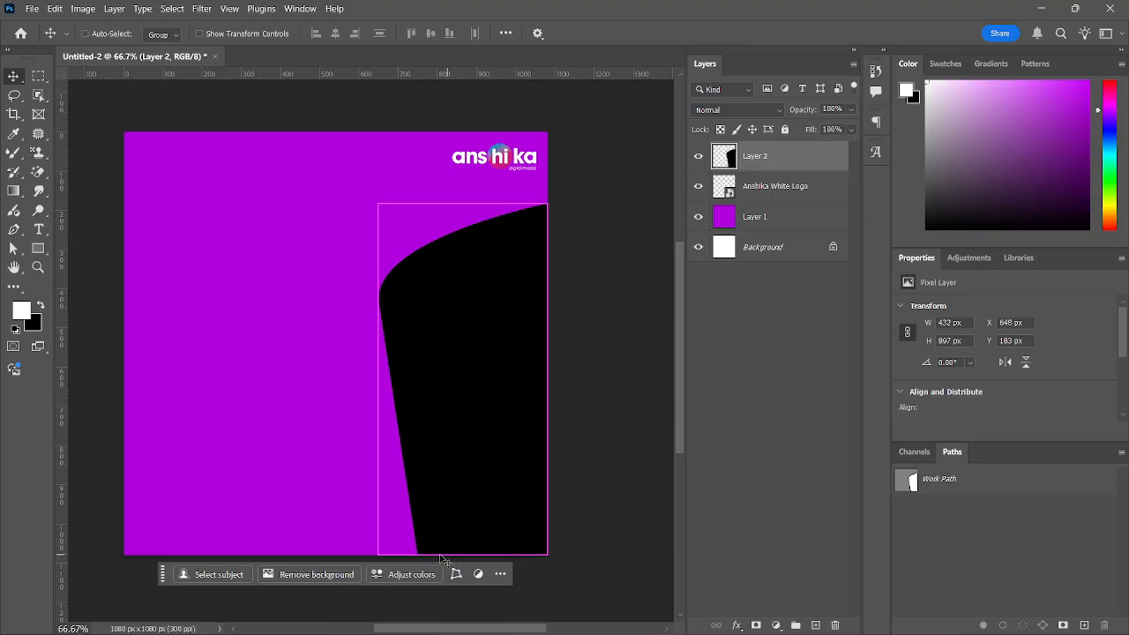
Warp the black curved shape's lower-left corner below the canvas edge to cover the thin purple gap, making it 904 px high
scroll(445, 544, up, 4)
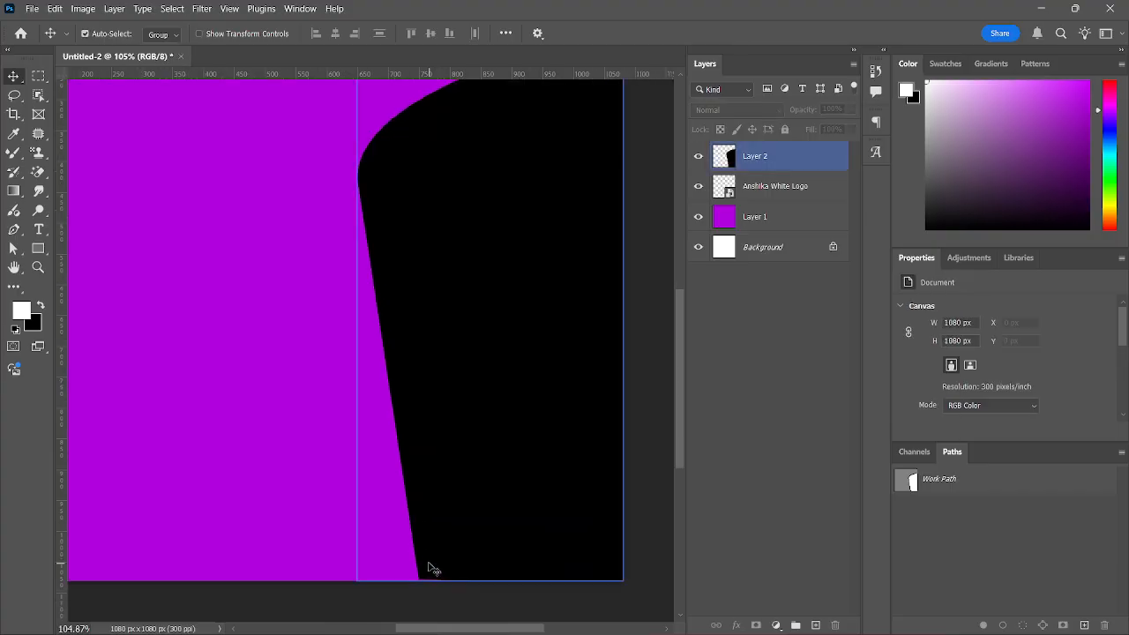
click(405, 599)
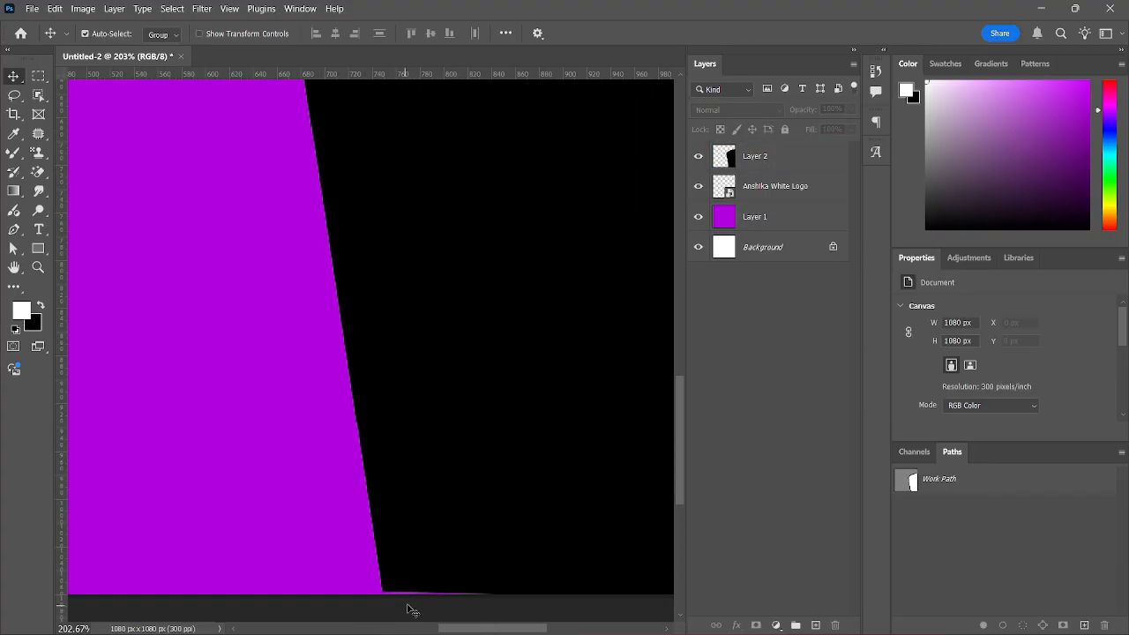
scroll(407, 597, up, 1)
click(406, 595)
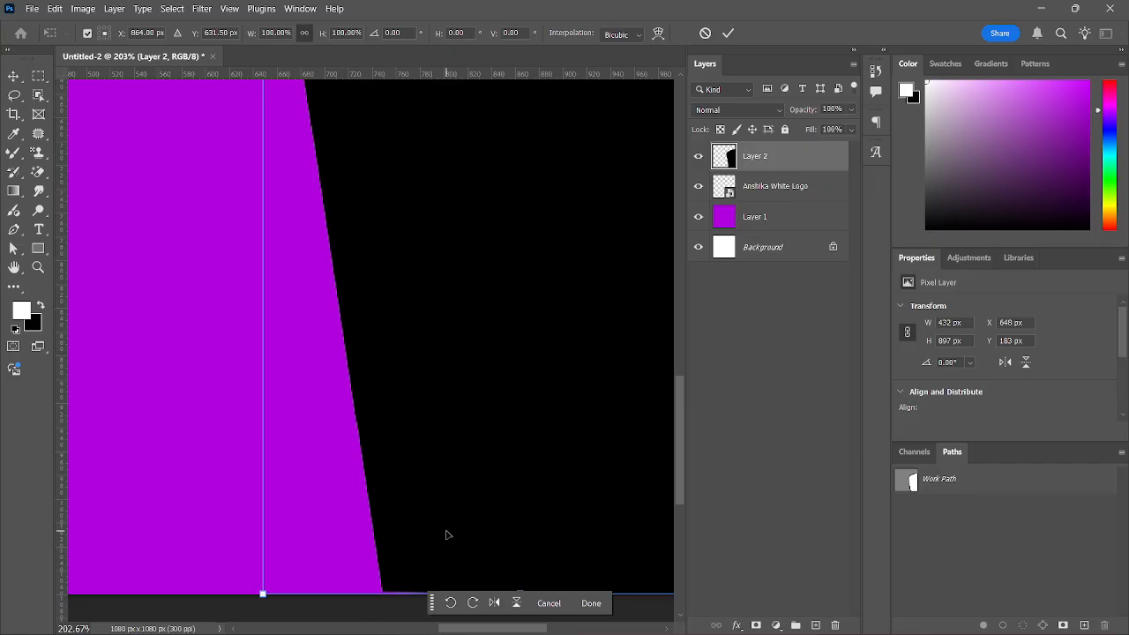
scroll(446, 529, down, 2)
right_click(458, 252)
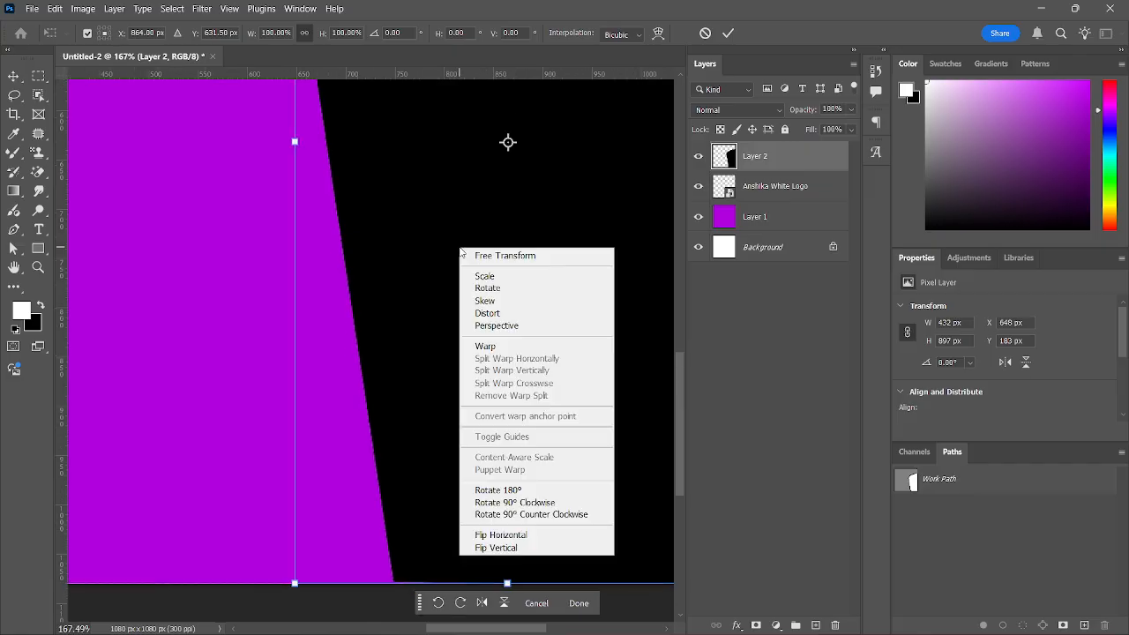
click(497, 348)
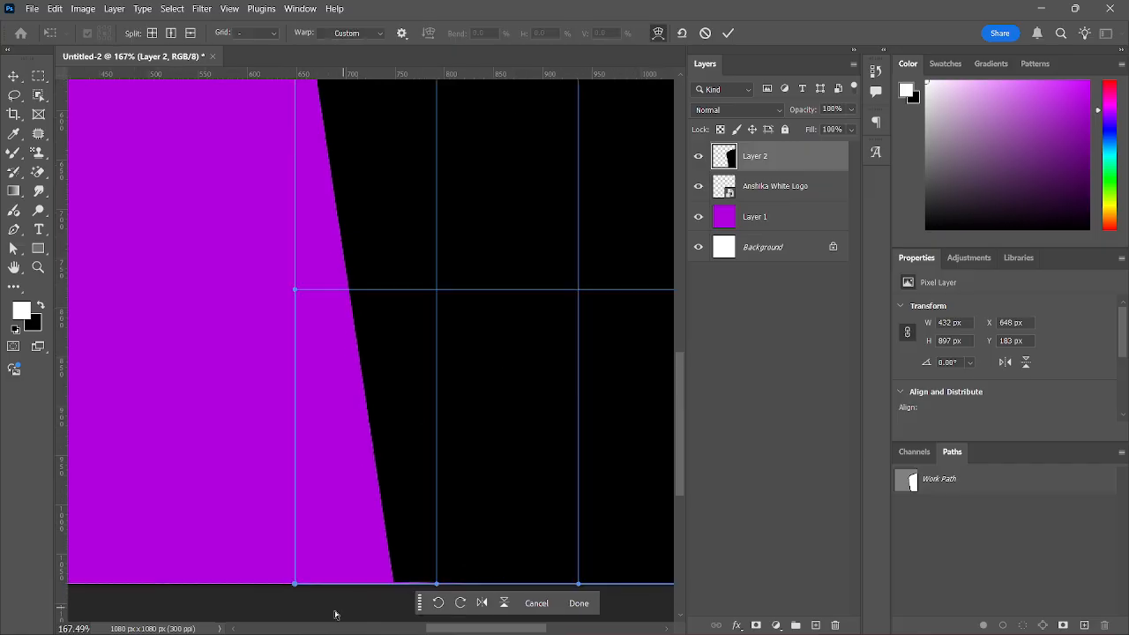
drag(296, 589, 300, 601)
click(579, 604)
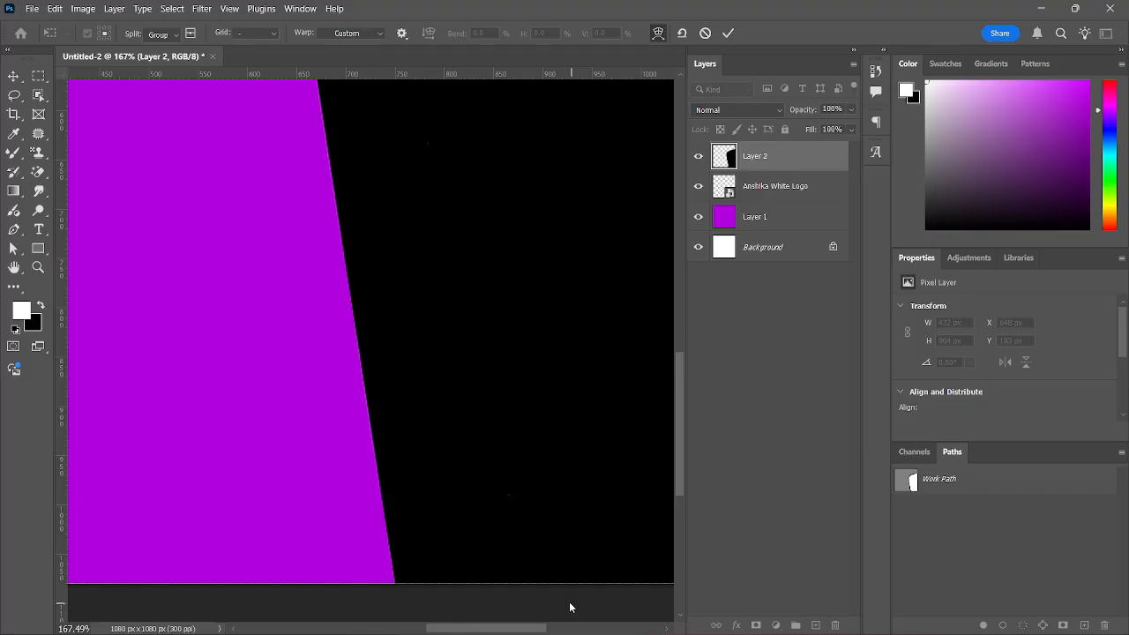
scroll(500, 569, down, 2)
scroll(501, 569, down, 1)
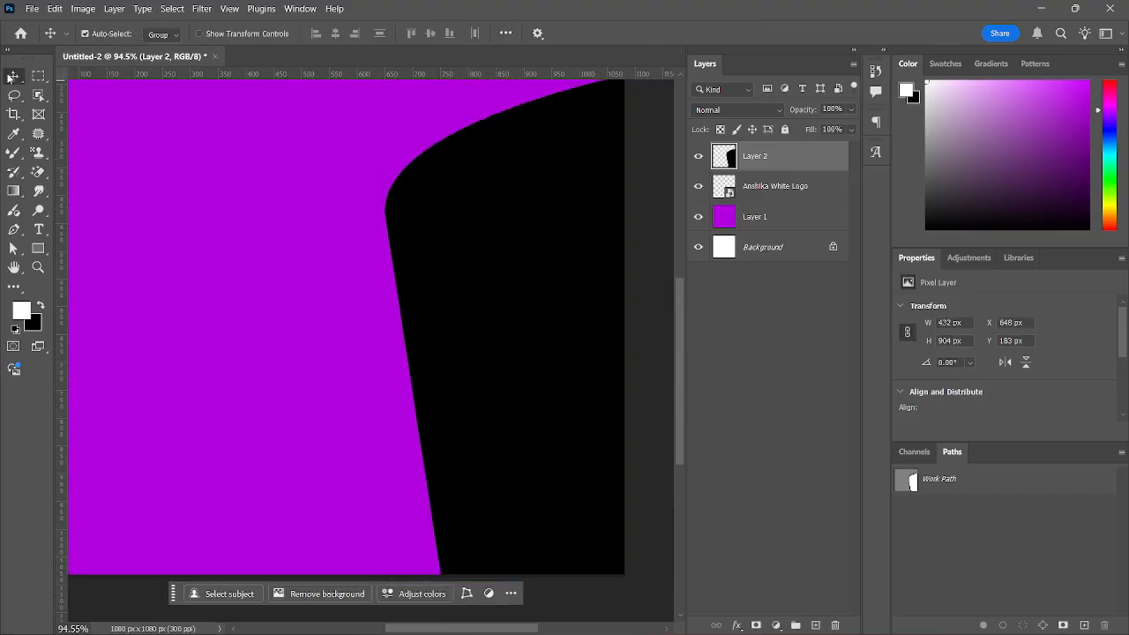
mouse_move(737, 628)
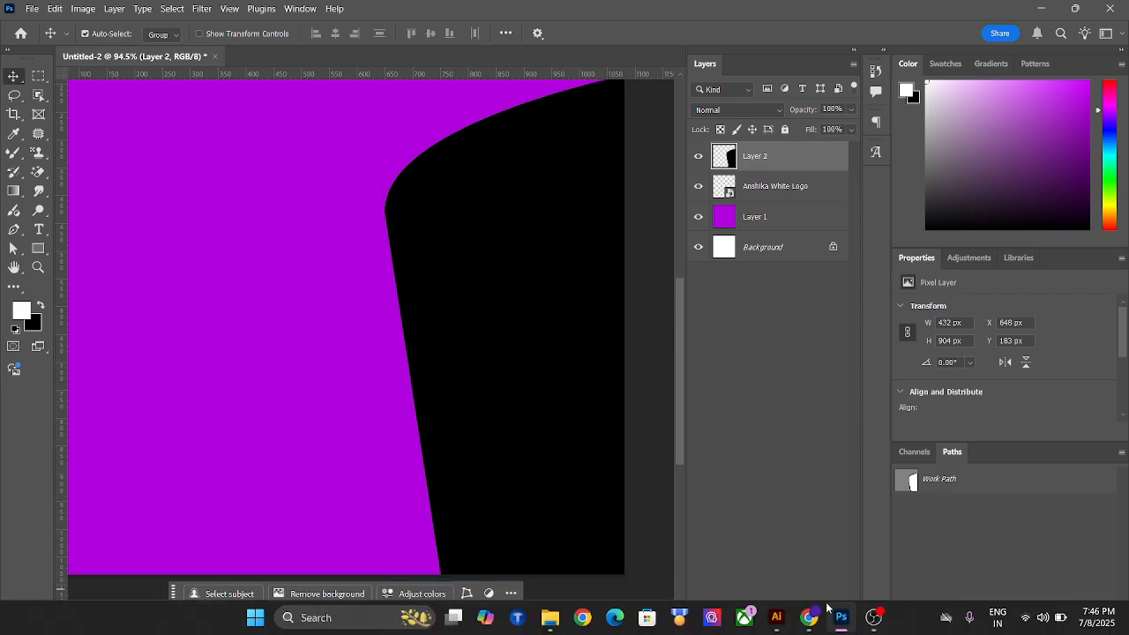
mouse_move(841, 618)
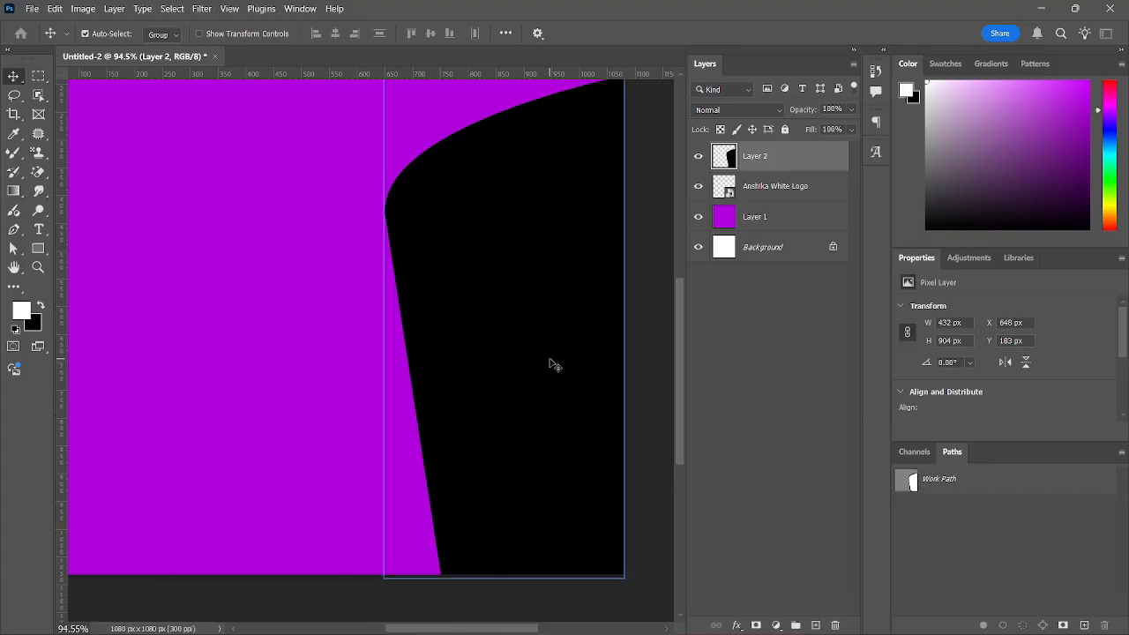
right_click(744, 161)
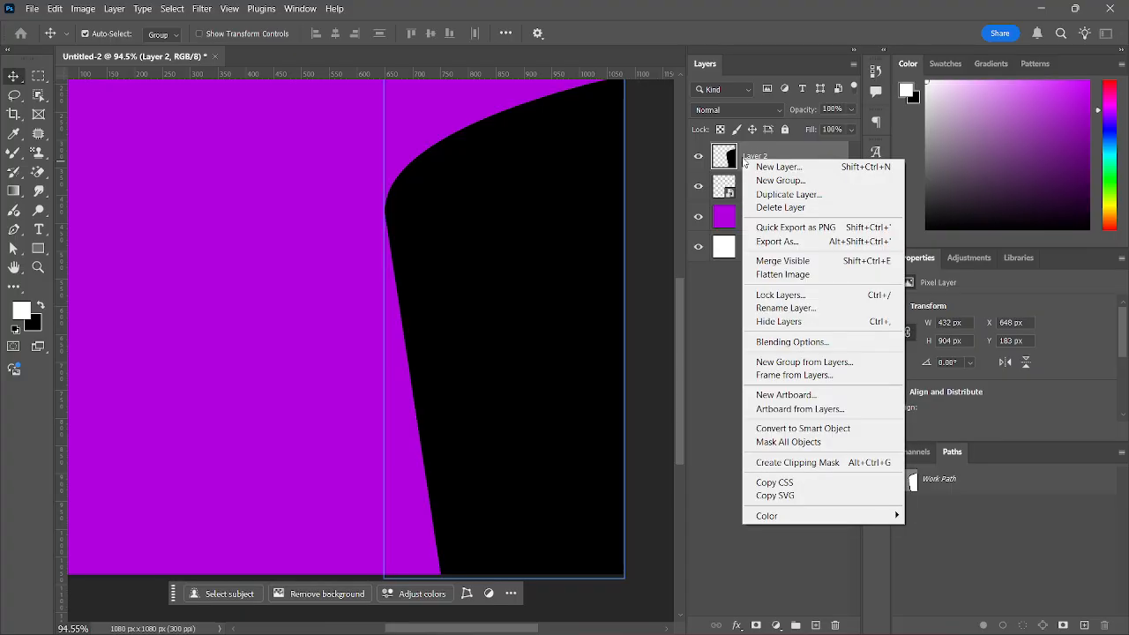
key(Escape)
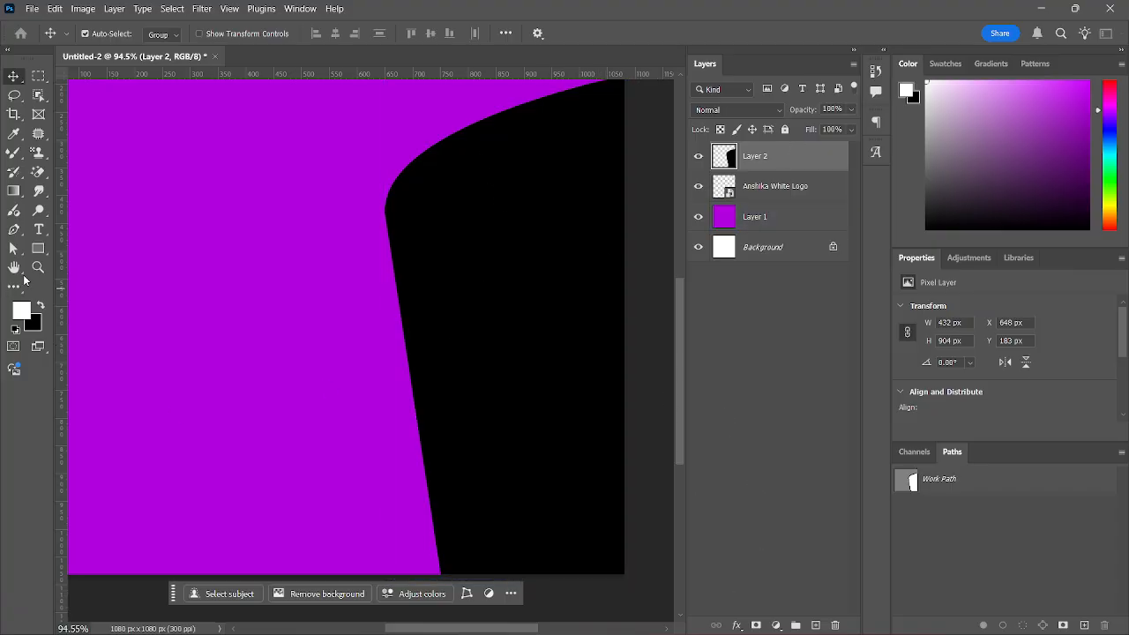
Set the background color to the near-white f2f2f2
click(35, 326)
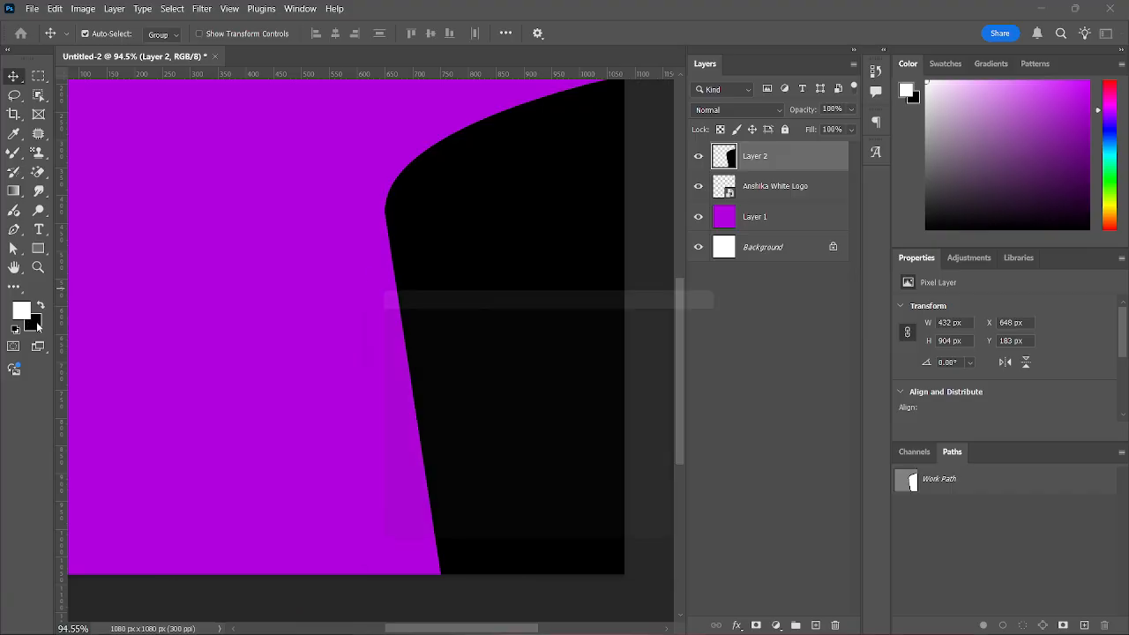
drag(405, 344, 330, 323)
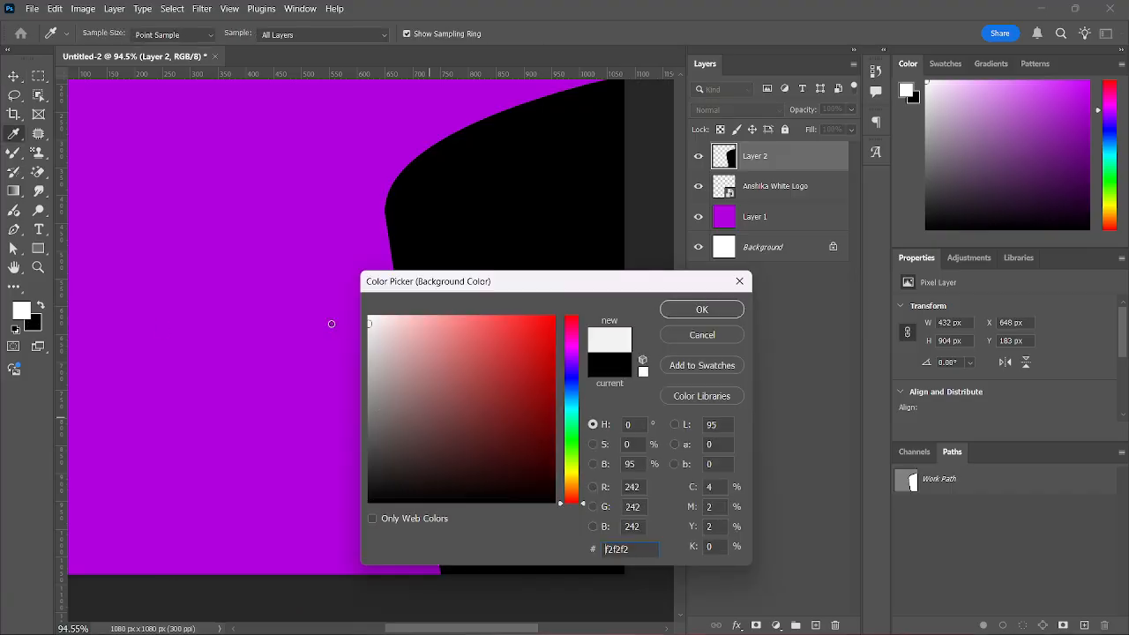
click(703, 310)
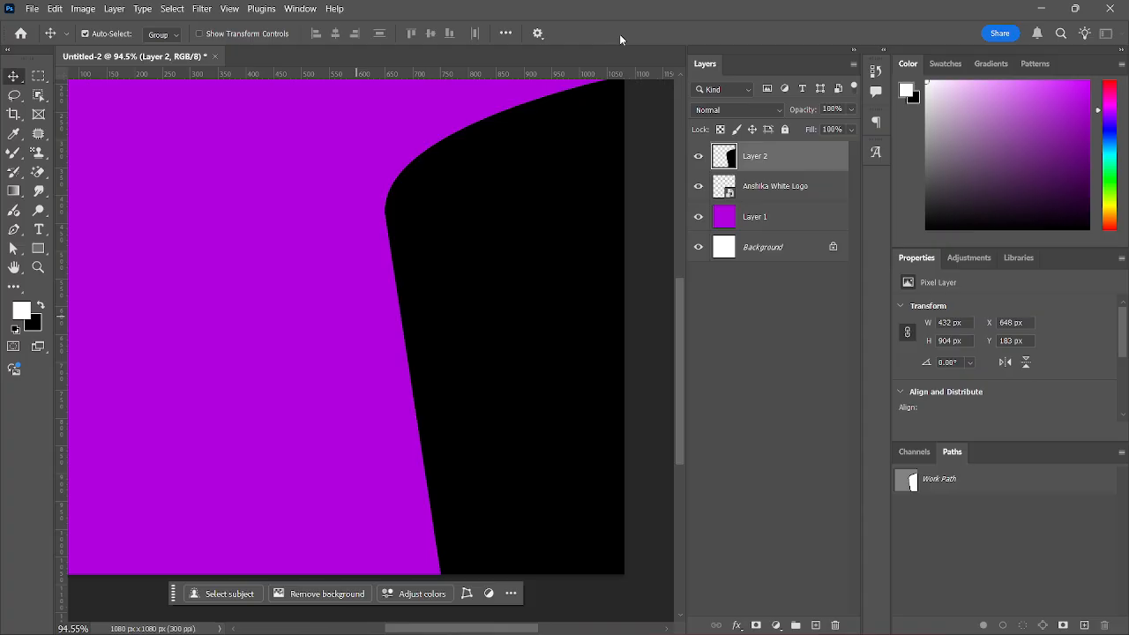
Try filling the black shape's layer with the near-white background color, and undo the fill
click(597, 78)
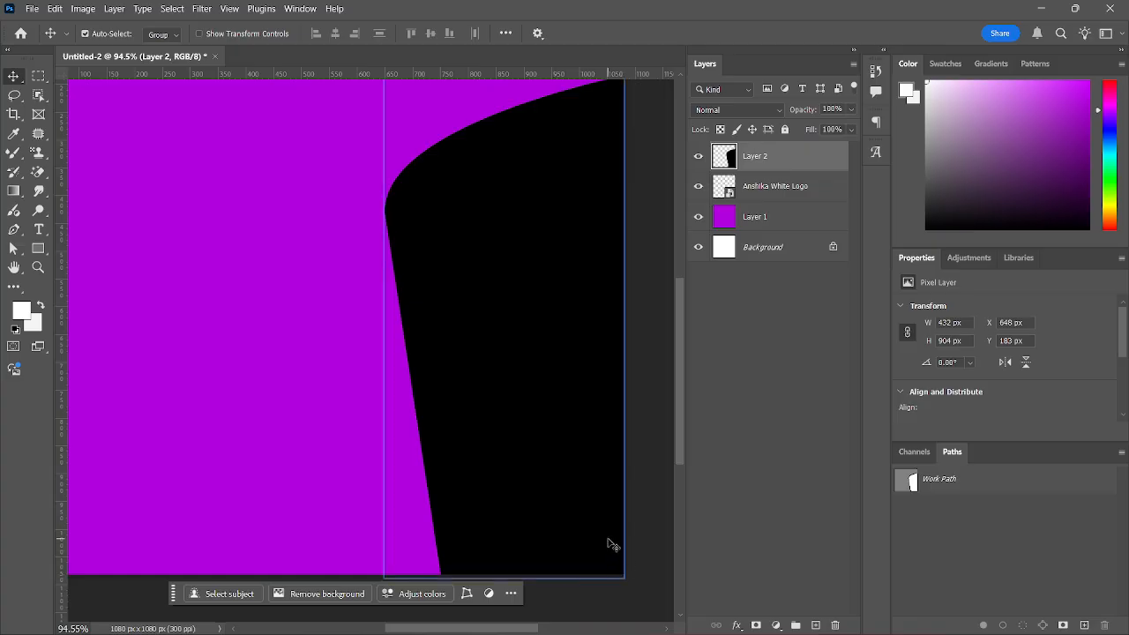
key(ctrl+BackSpace)
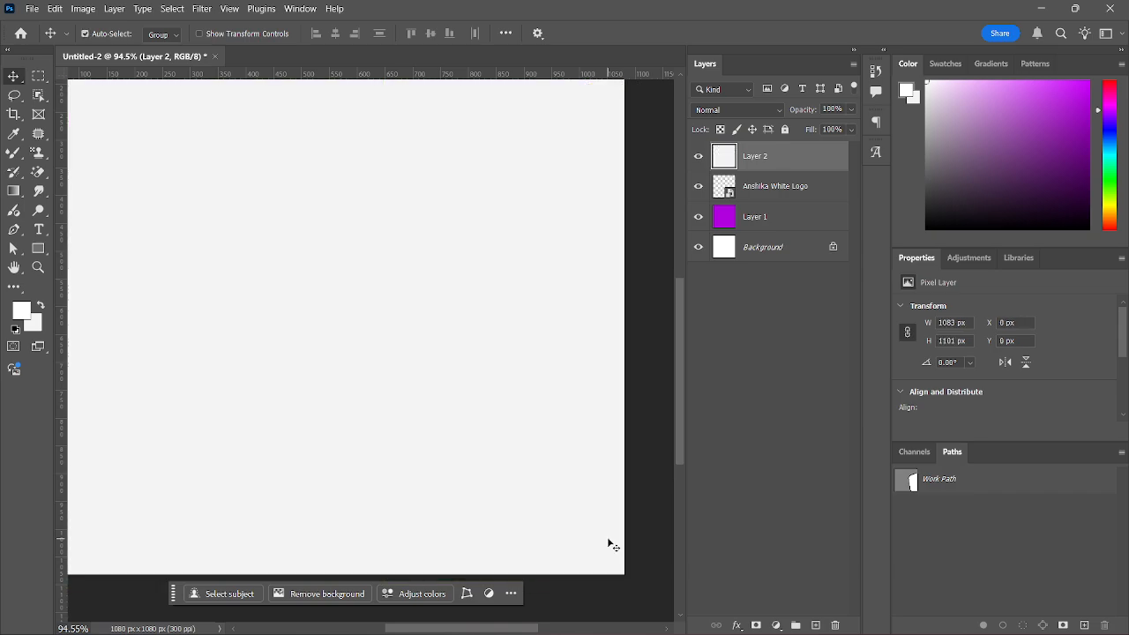
key(ctrl+z)
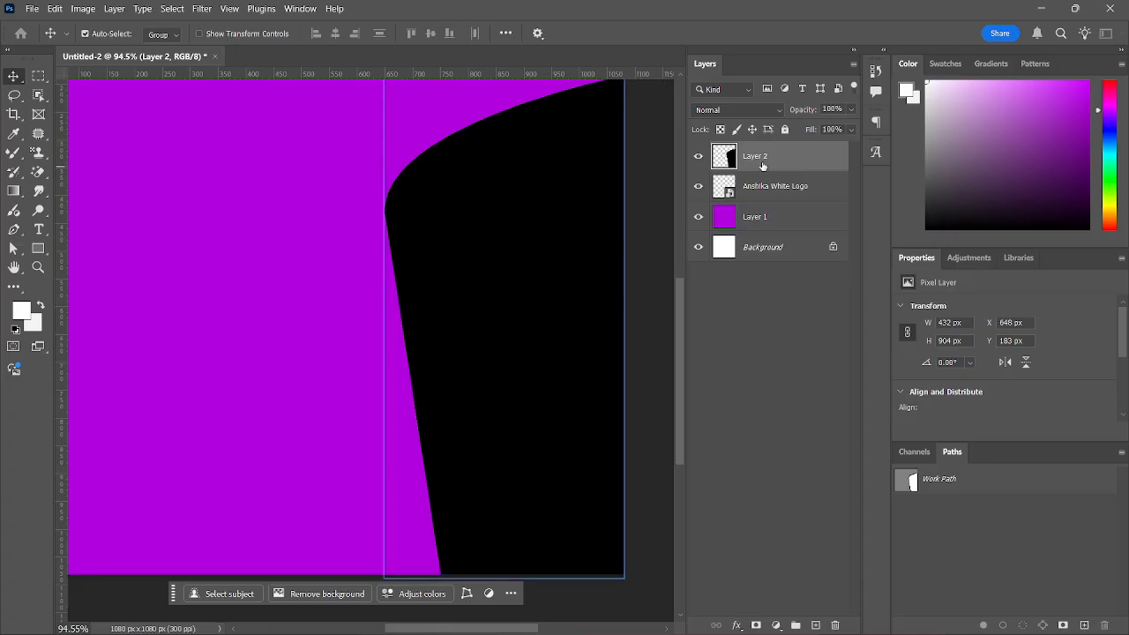
Add a Color Overlay effect to the black shape's layer in red ff0000 at 100% opacity
click(735, 625)
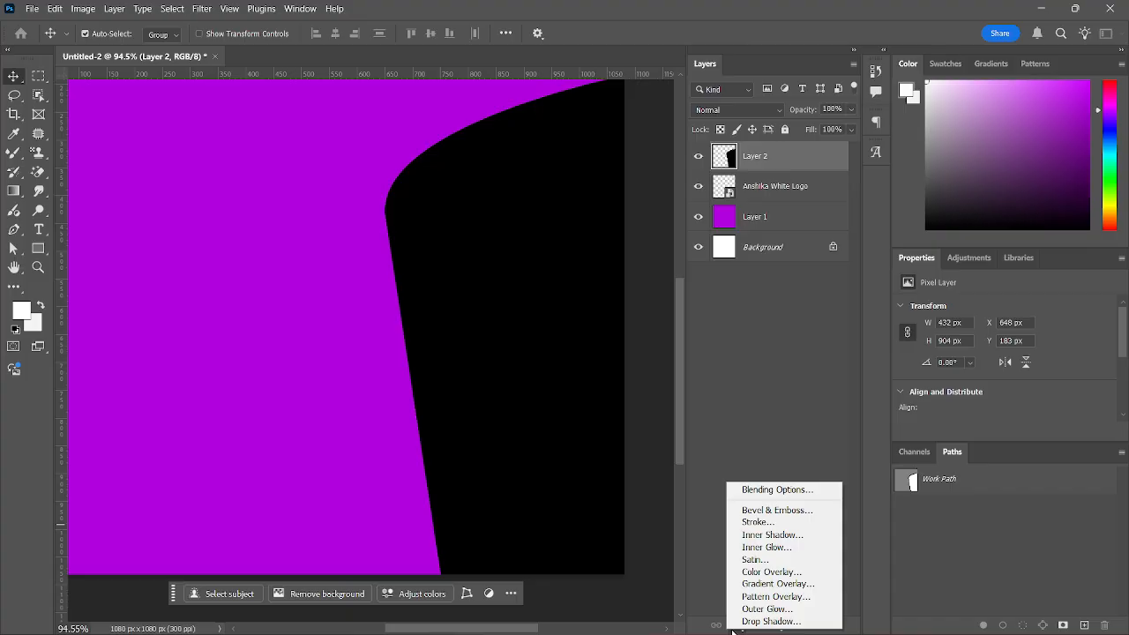
click(760, 576)
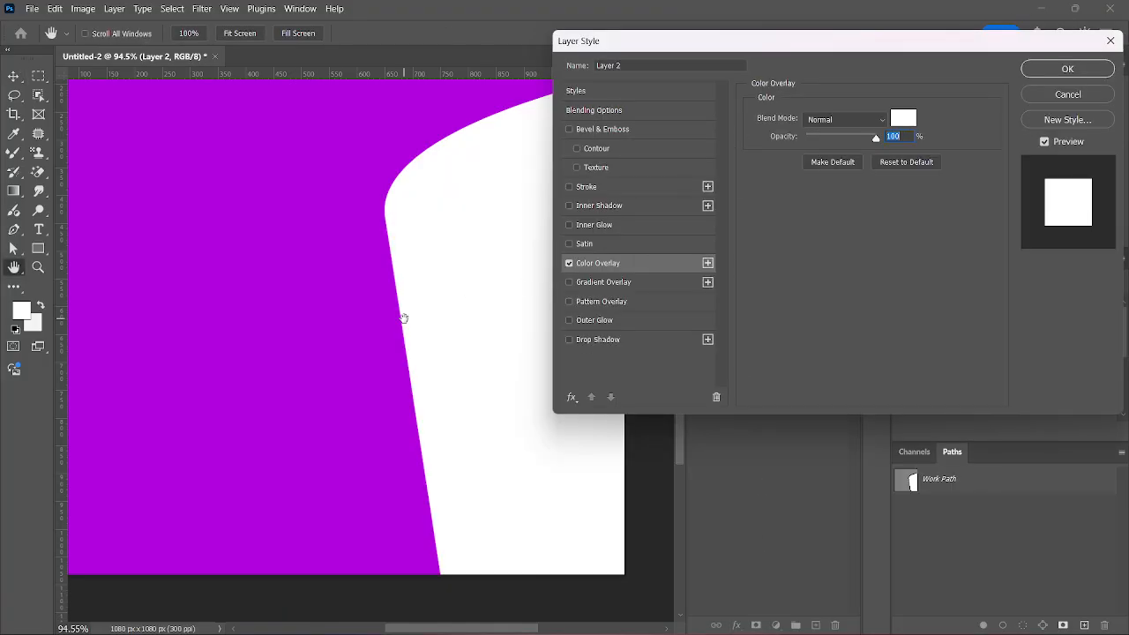
click(903, 118)
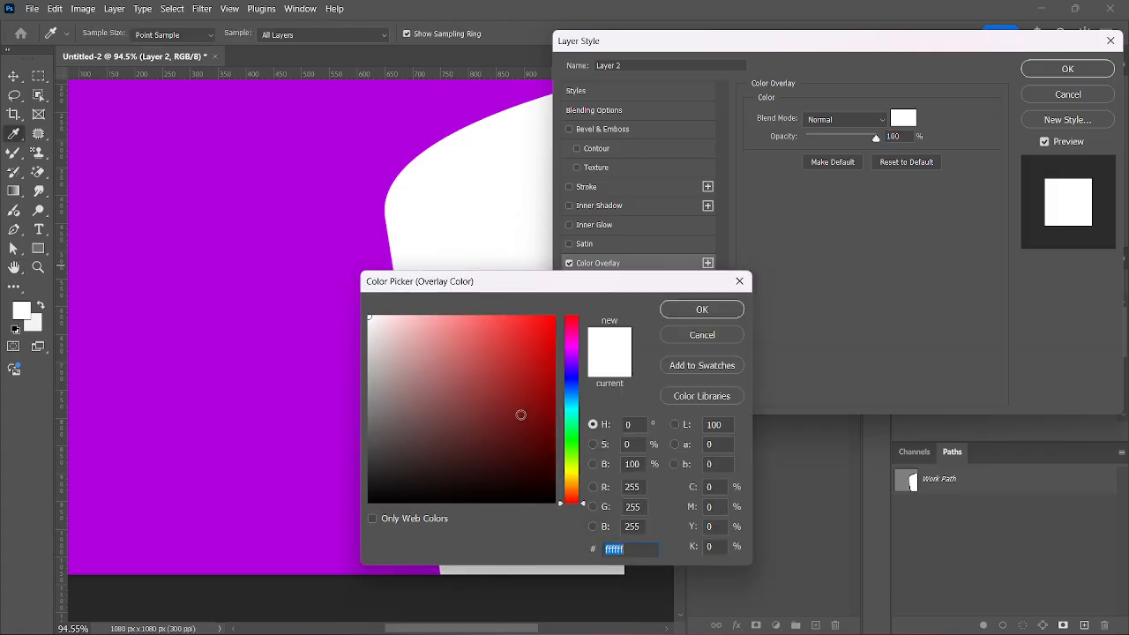
drag(521, 411, 554, 316)
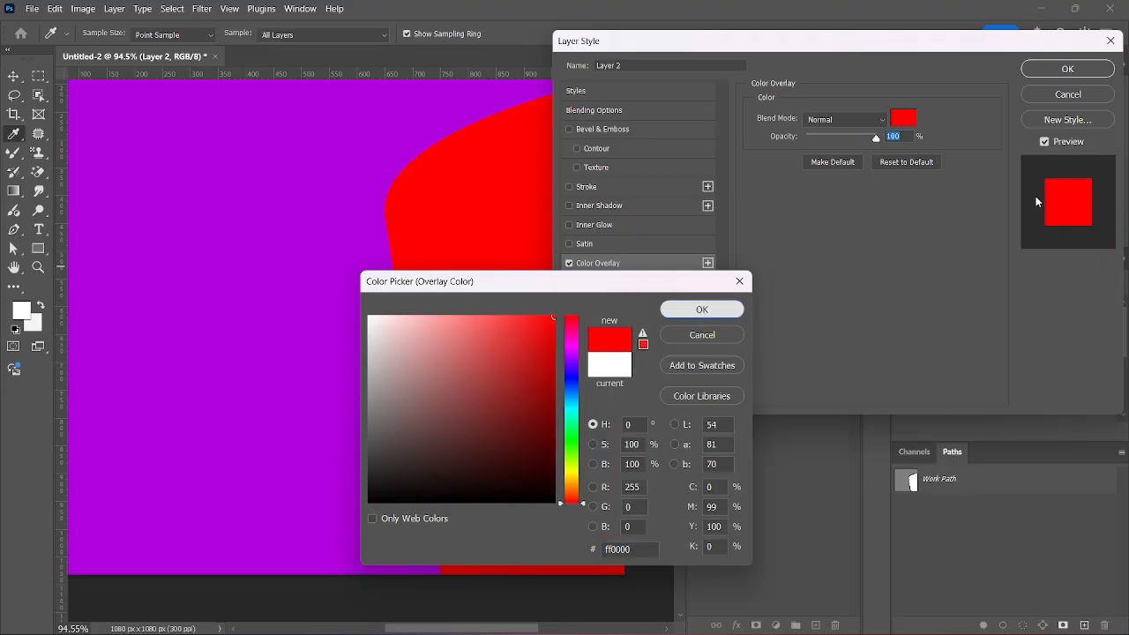
click(701, 310)
Try the overlay color 00ffcc with the effect preview off, discard it, and turn the preview back on
click(1044, 141)
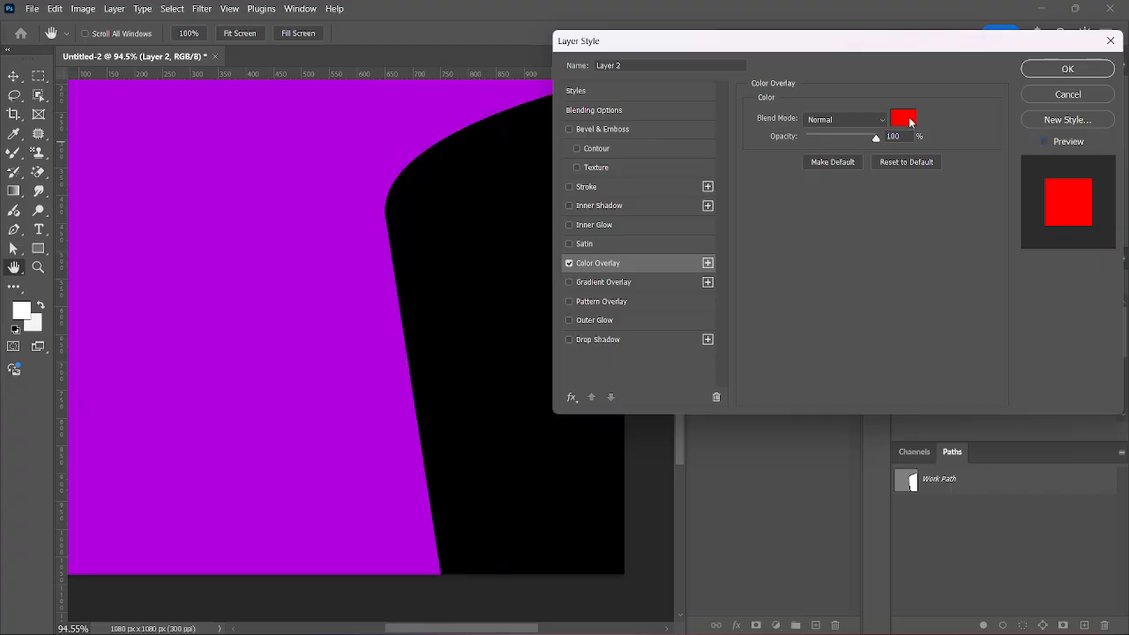
click(904, 119)
text(00ffcc)
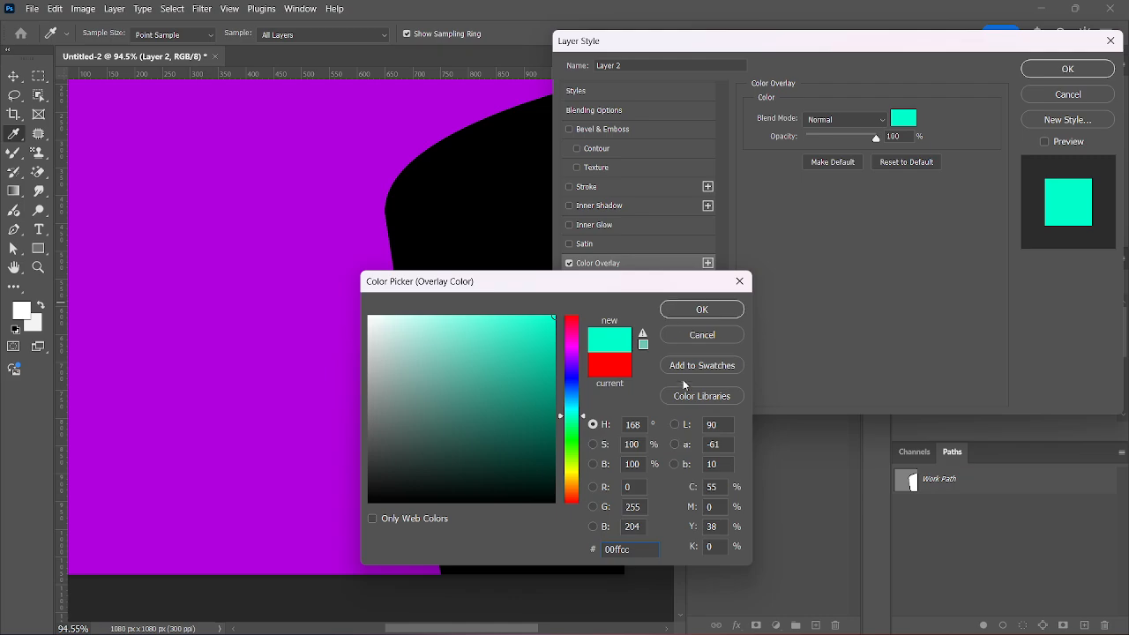
click(711, 336)
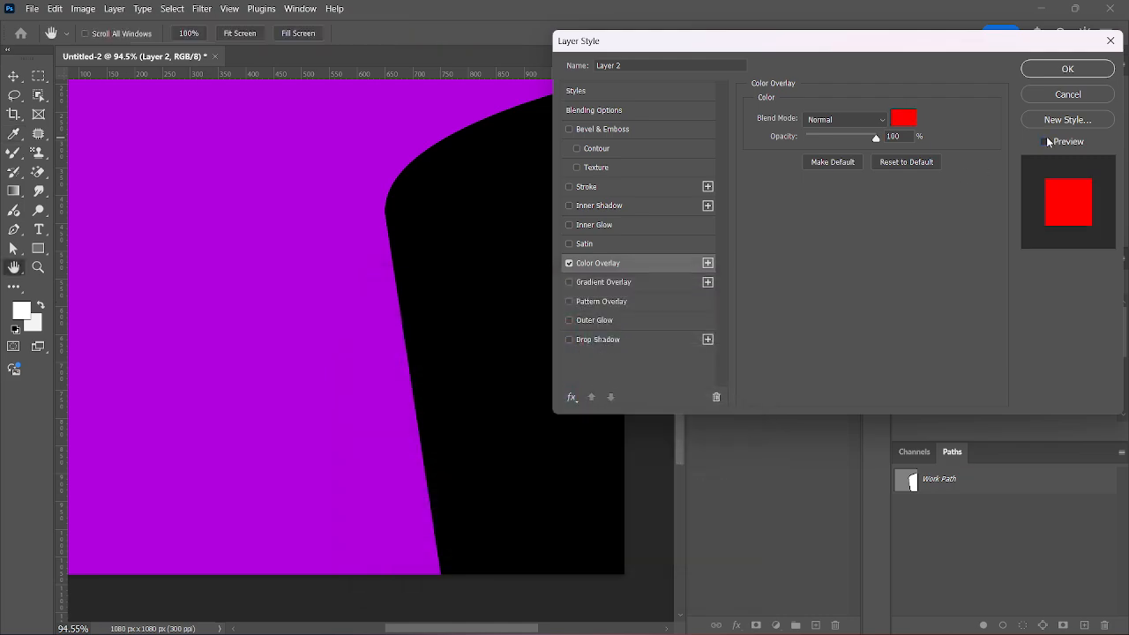
click(1045, 141)
Try the cyan-blue 00ccff and the dark green 0e5b03 as the shape's overlay color
click(904, 119)
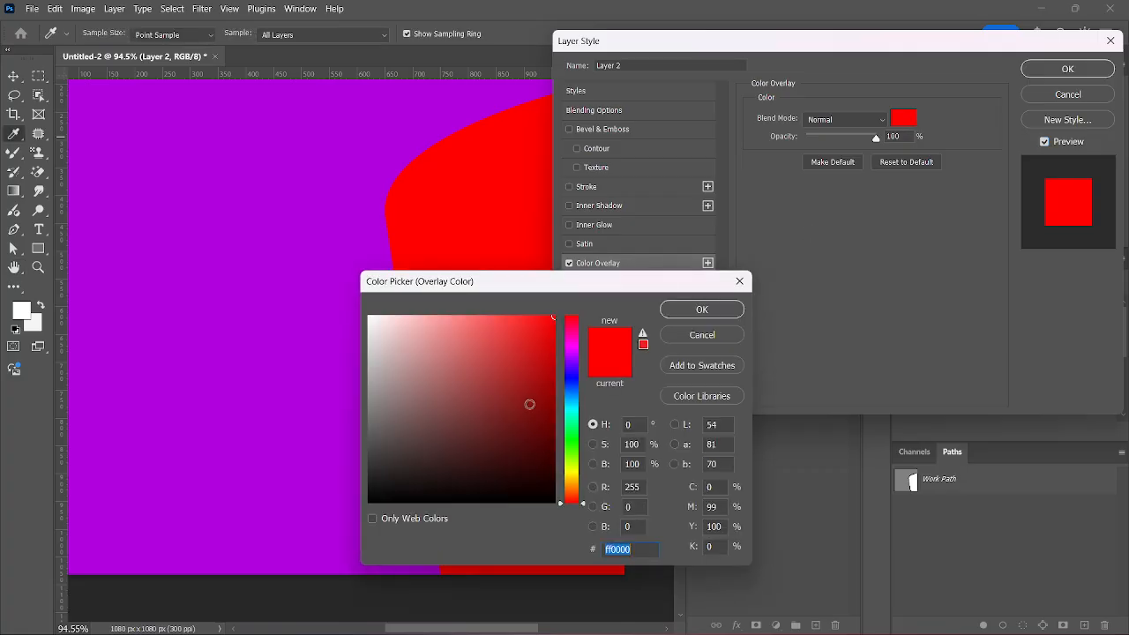
click(569, 403)
click(546, 398)
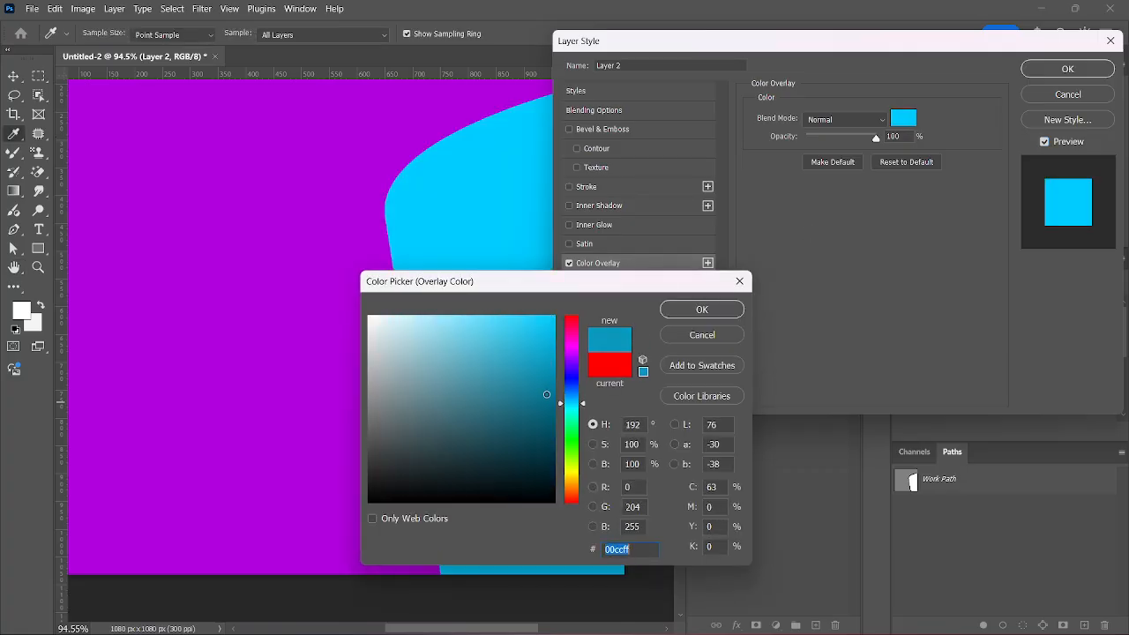
click(572, 444)
click(549, 435)
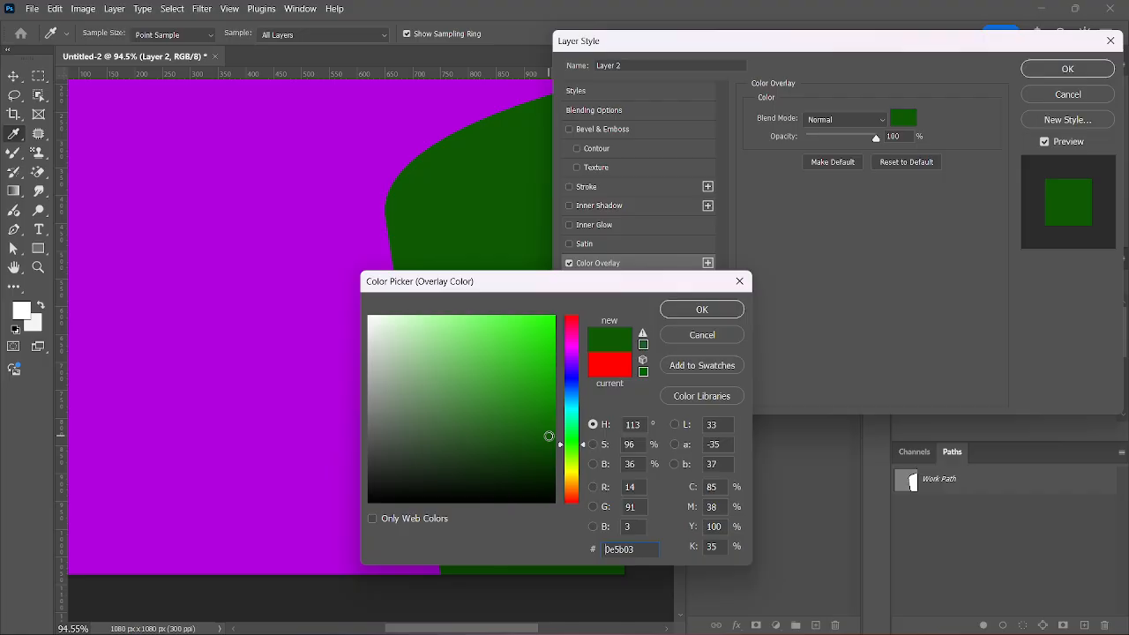
Try applying the Color Overlay in white ffffff to the shape's layer, and undo the effect
drag(598, 291, 402, 348)
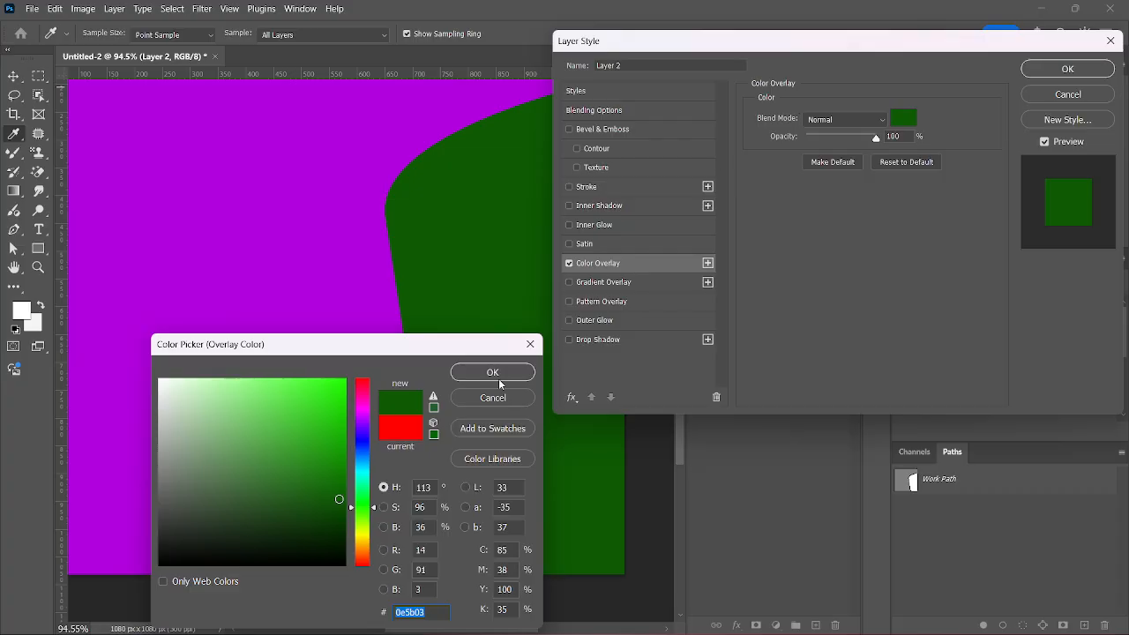
mouse_move(308, 465)
mouse_down()
mouse_move(88, 391)
mouse_move(97, 355)
mouse_up()
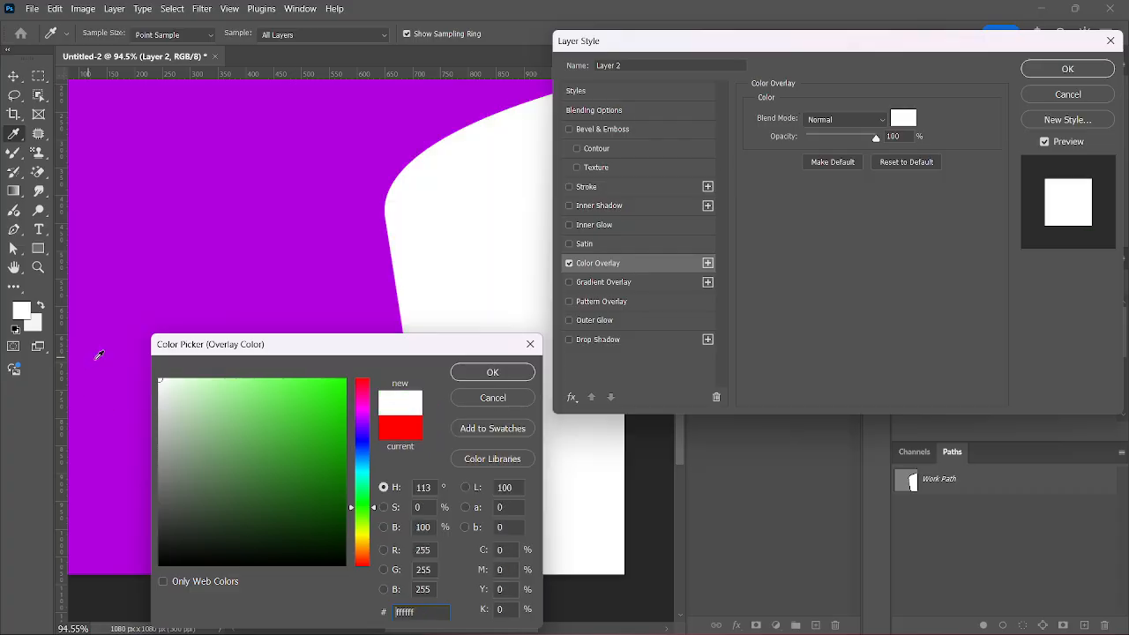
click(471, 377)
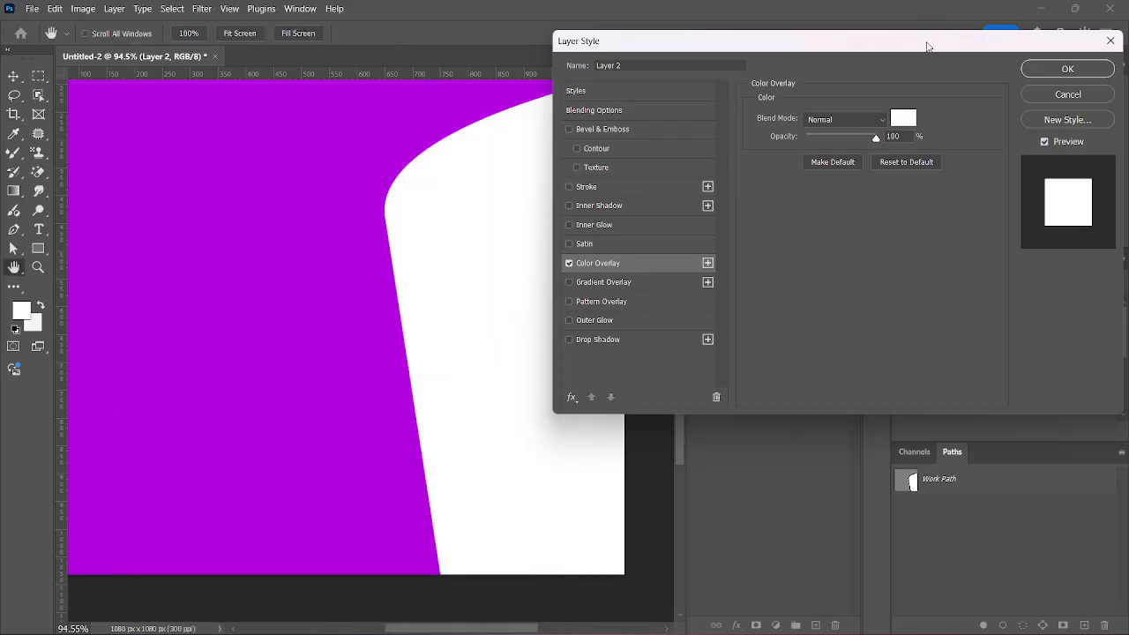
click(1039, 69)
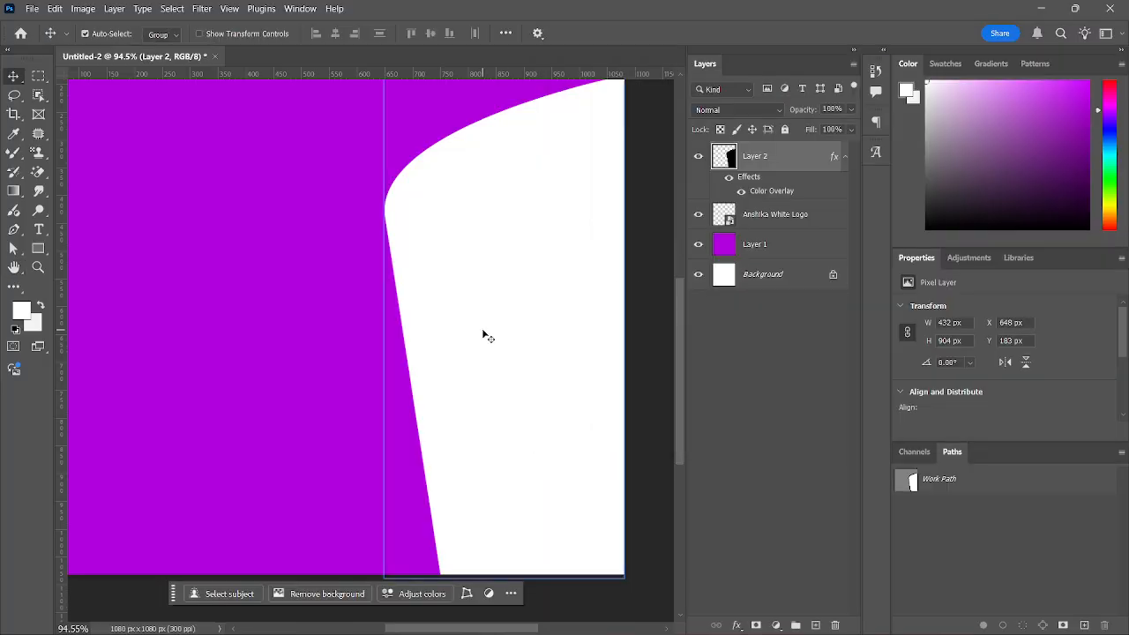
key(ctrl+z)
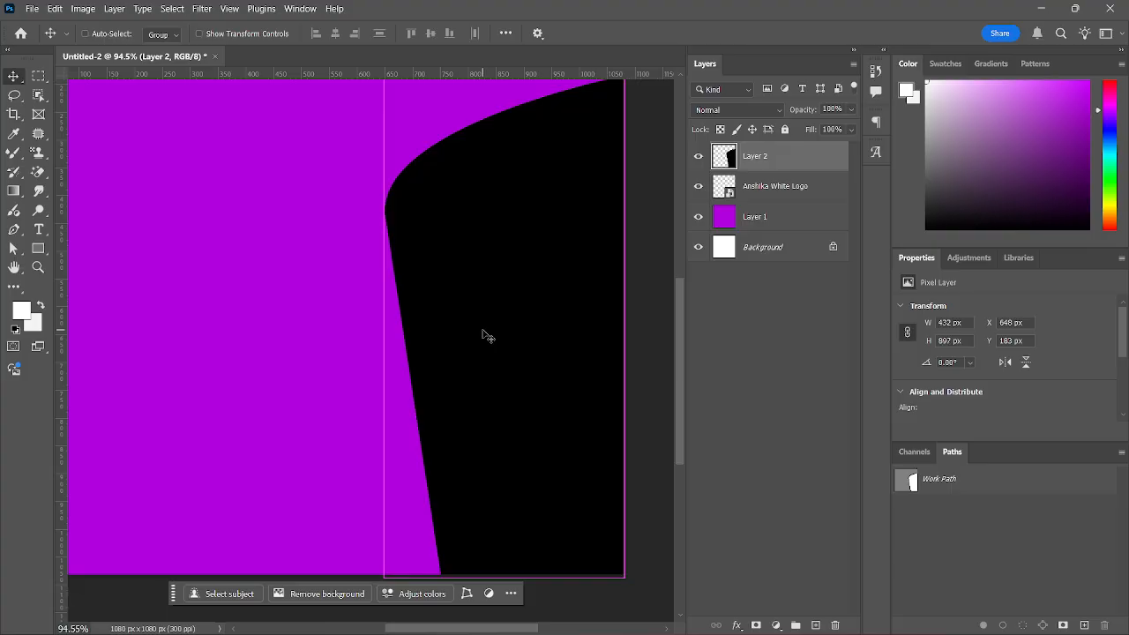
Load the work path as a selection, delete the shape's fill from its layer and deselect
key(ctrl+Return)
key(alt+BackSpace)
key(Delete)
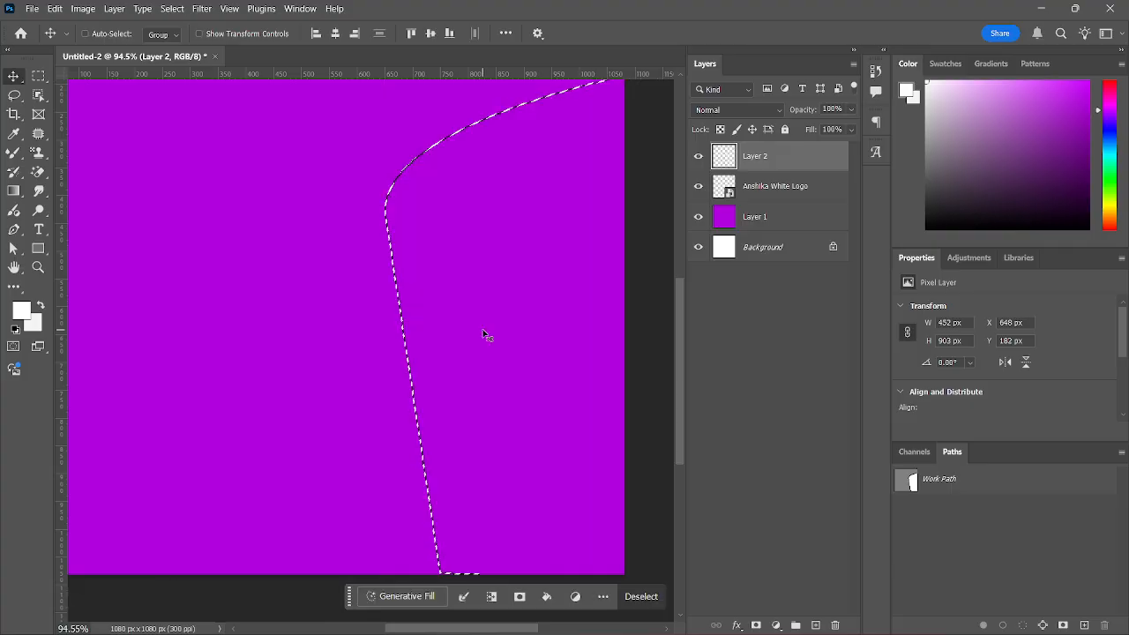
key(ctrl+d)
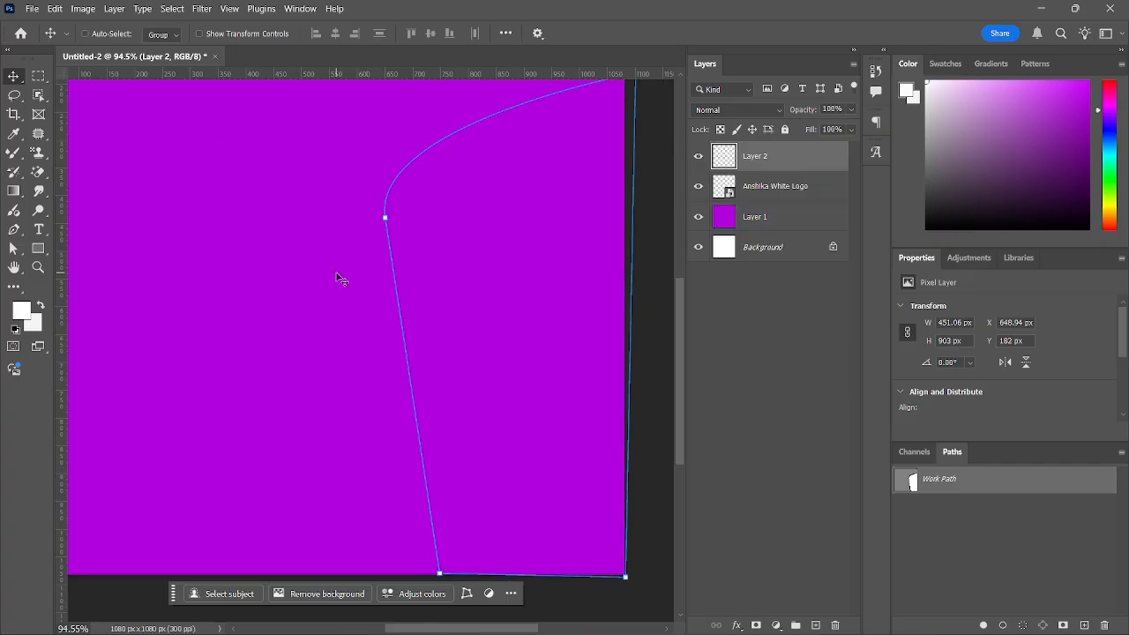
Undo back through the old curved path until it is removed, keeping the empty Layer 2 selected
key(ctrl+z)
key(ctrl+z)
key(ctrl+z)
key(ctrl+z)
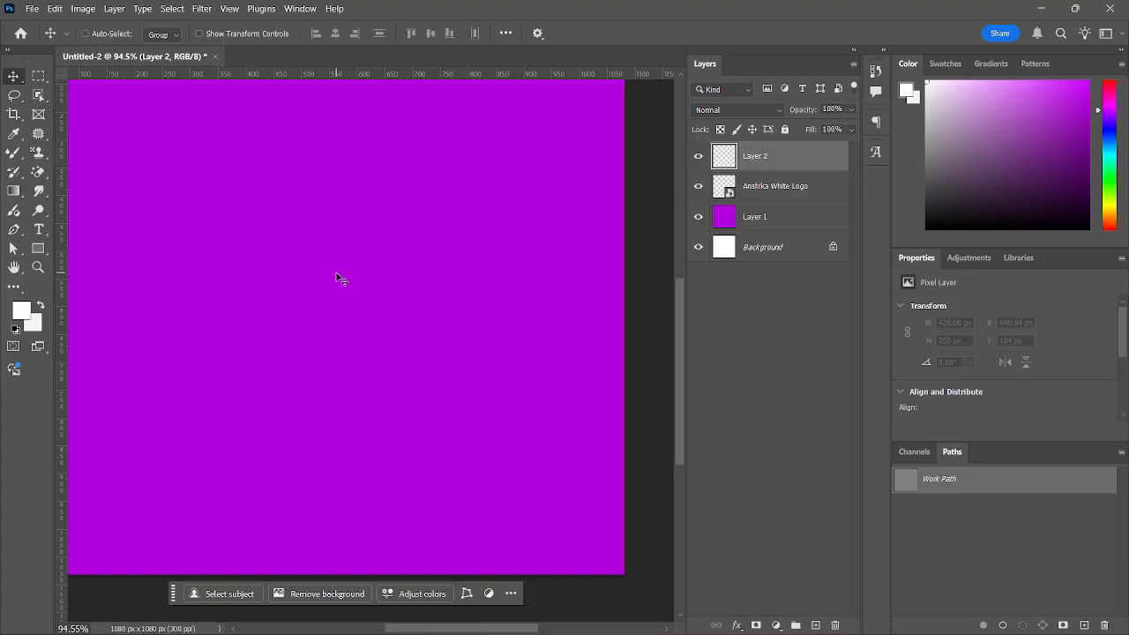
scroll(467, 260, down, 2)
drag(418, 220, 426, 296)
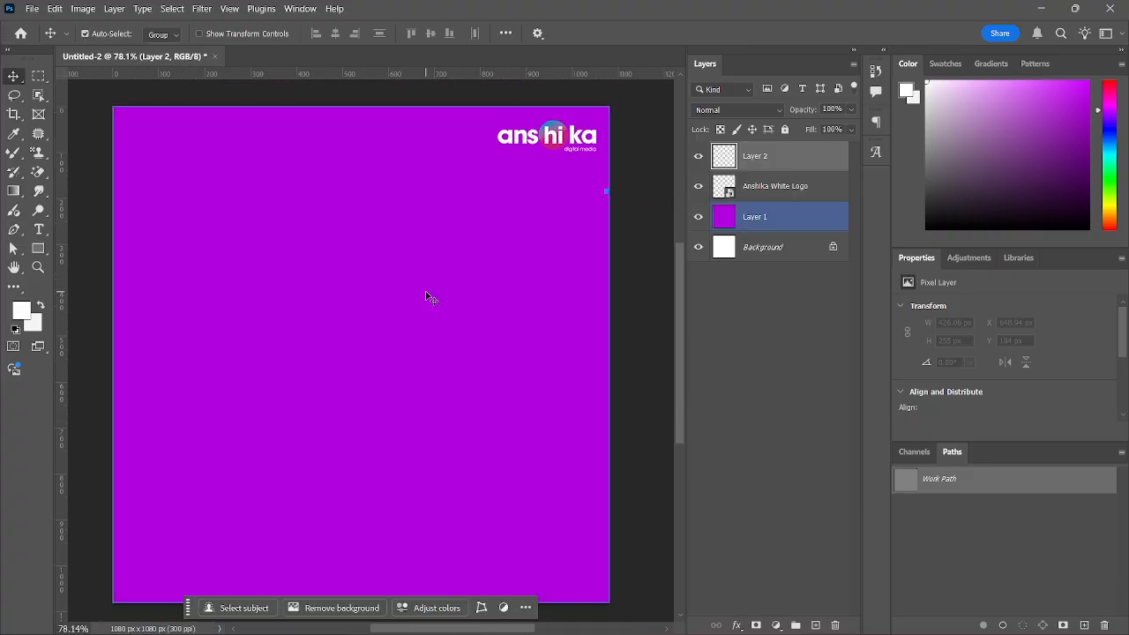
click(782, 156)
key(ctrl+z)
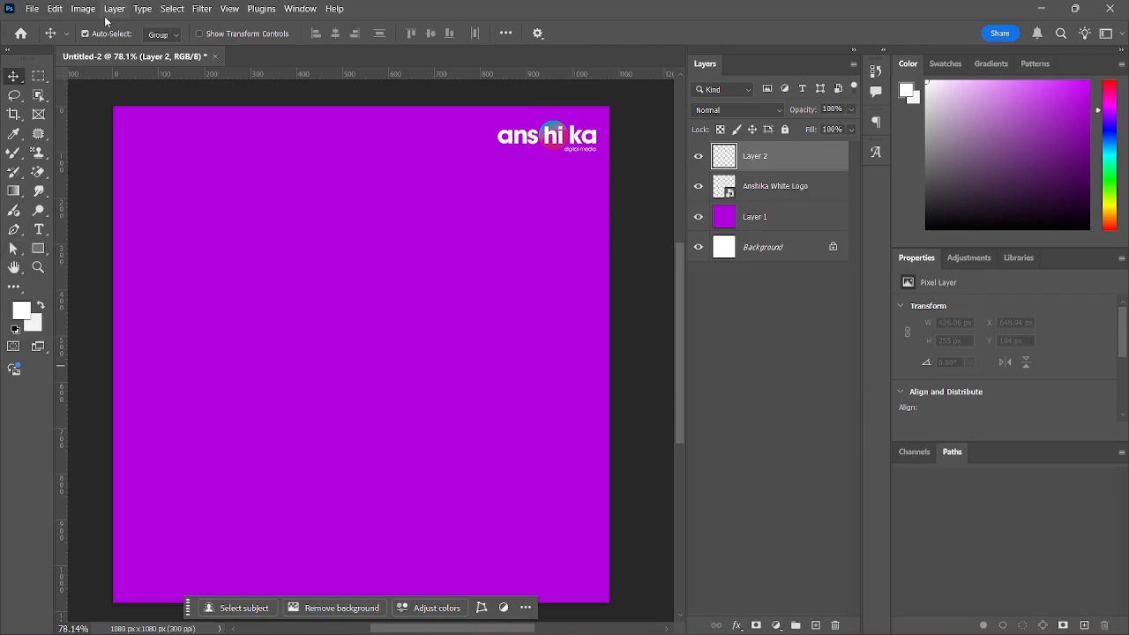
Set the Pen tool to Shape mode and draw a curve about 418 by 274 px inward from the canvas's right edge below the logo
click(14, 229)
click(124, 41)
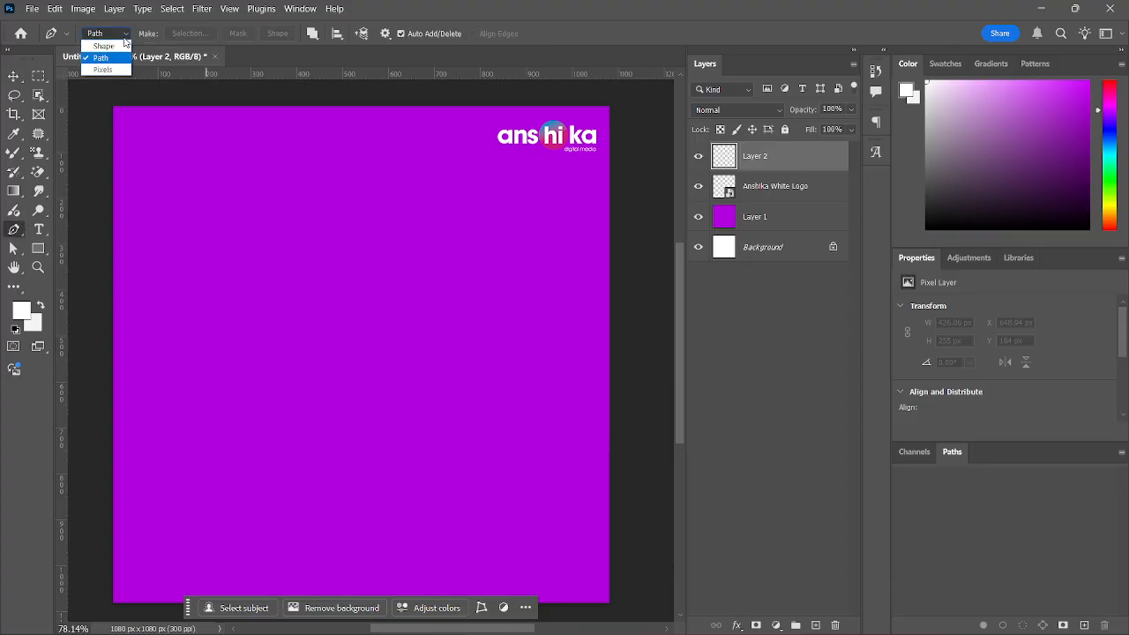
click(104, 39)
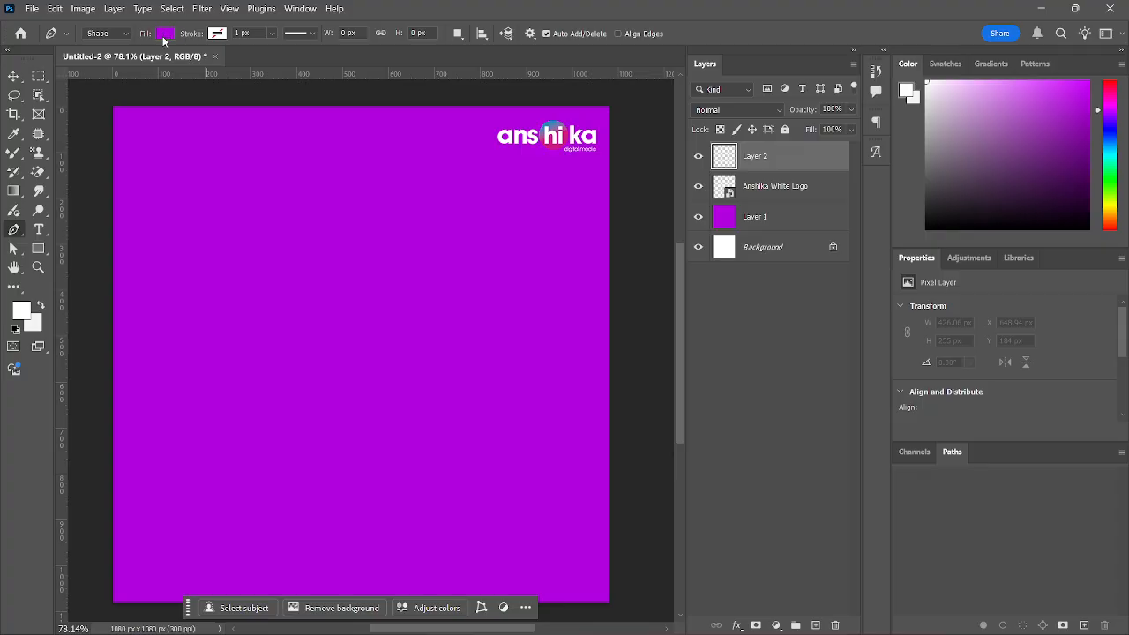
click(607, 184)
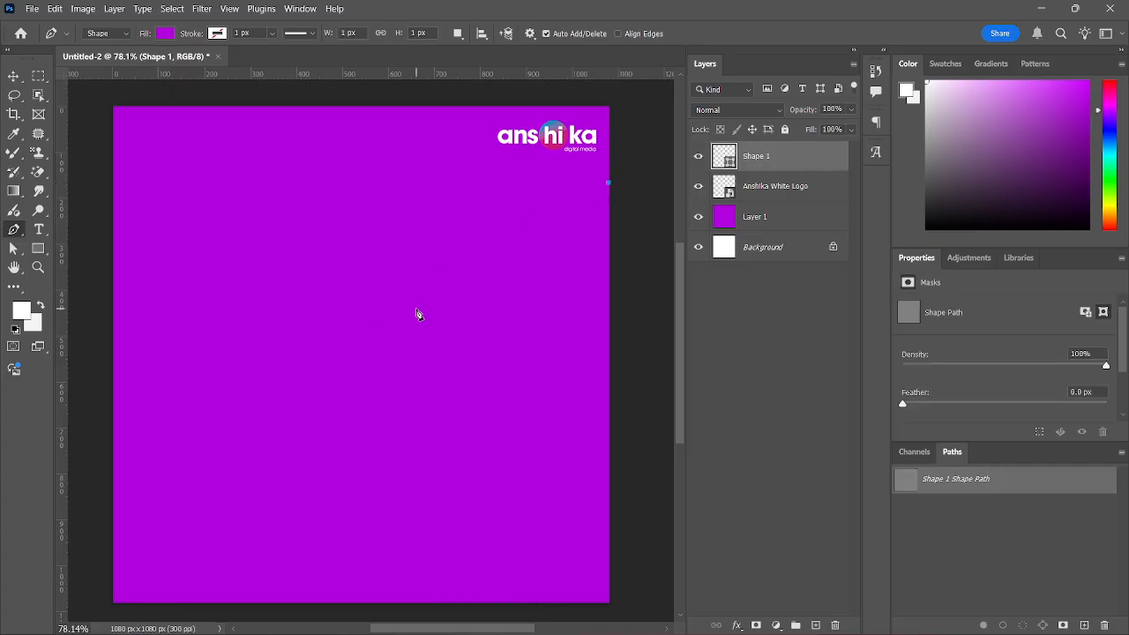
drag(416, 309, 436, 405)
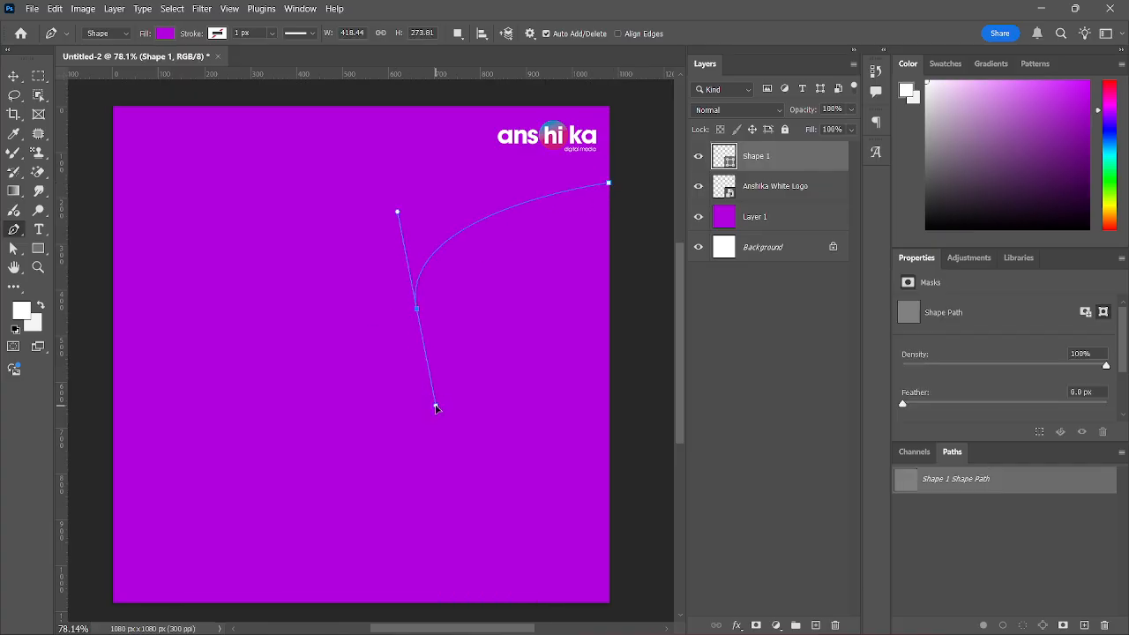
Continue the outline straight down to the canvas's bottom edge and close it beyond the right edge, forming a shape about 484 by 943 px
click(447, 608)
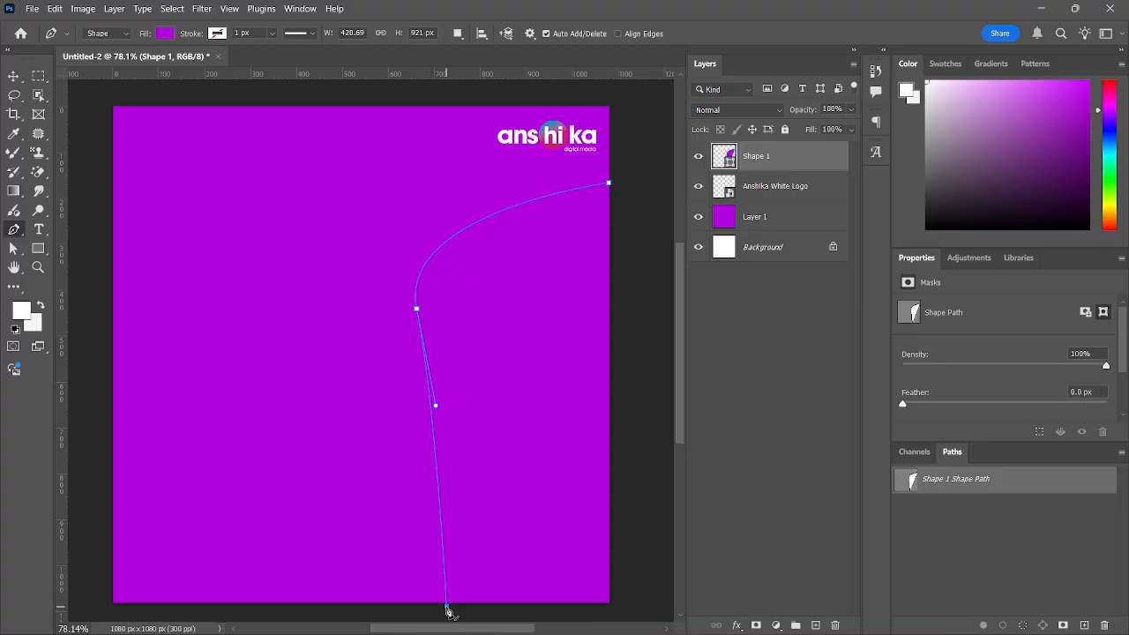
drag(447, 608, 431, 608)
key(ctrl+z)
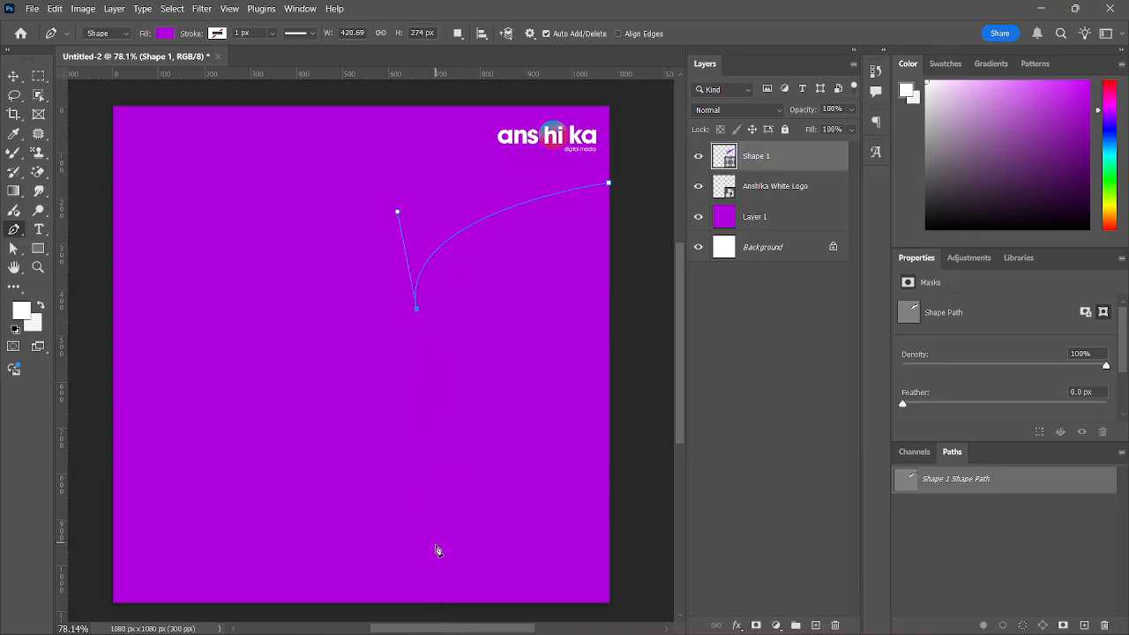
click(443, 603)
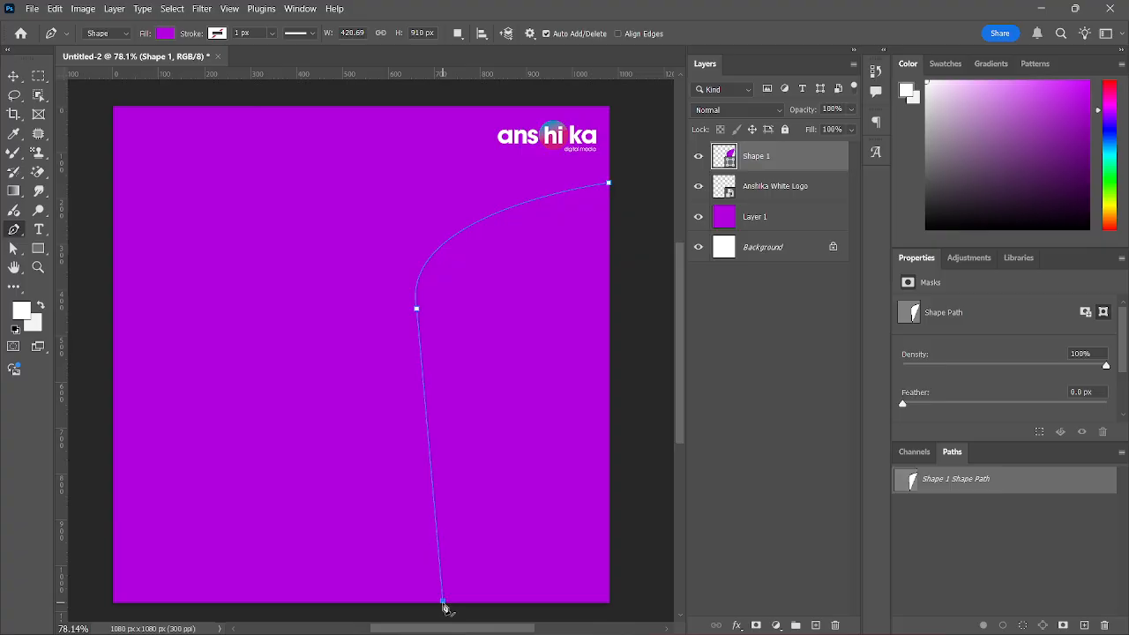
click(624, 608)
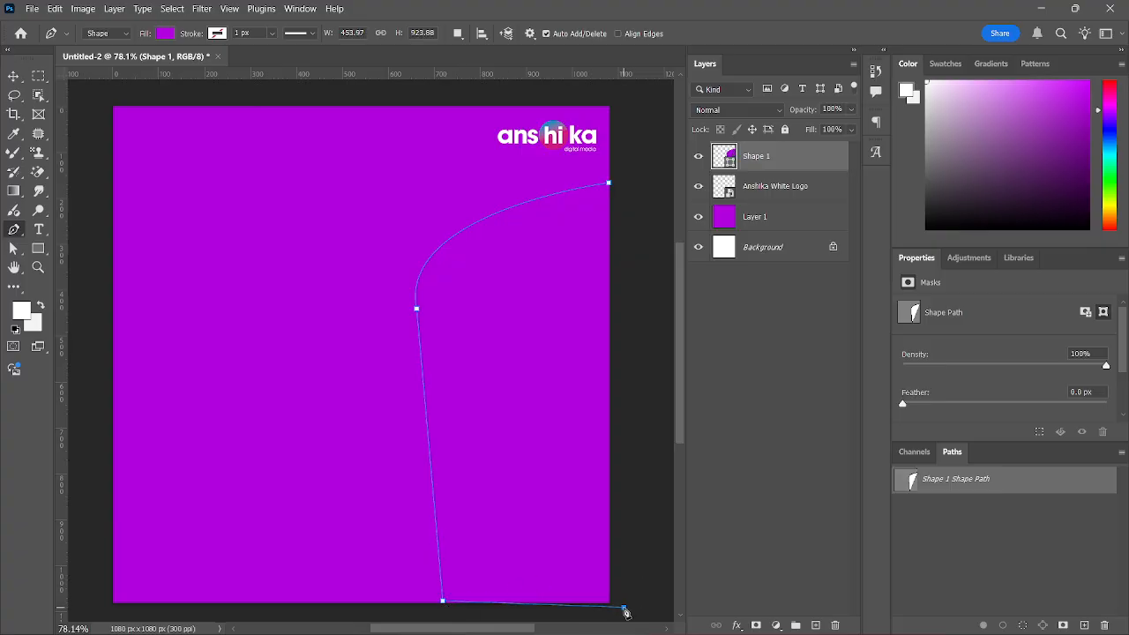
click(638, 174)
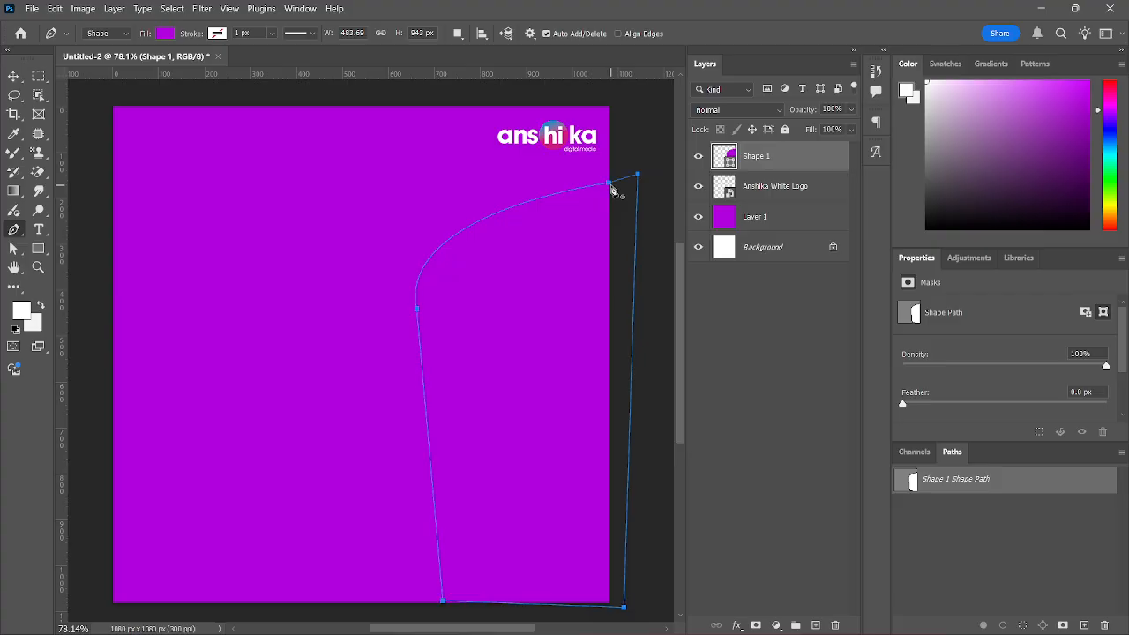
click(609, 185)
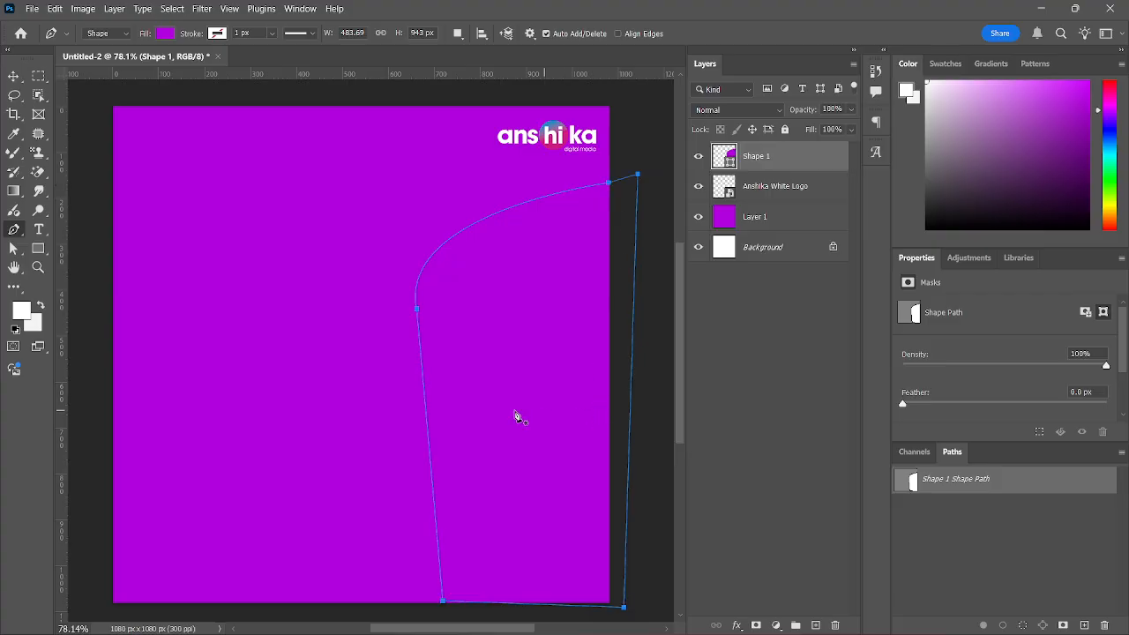
Fill the new curved shape with white from the recently used colors
click(165, 35)
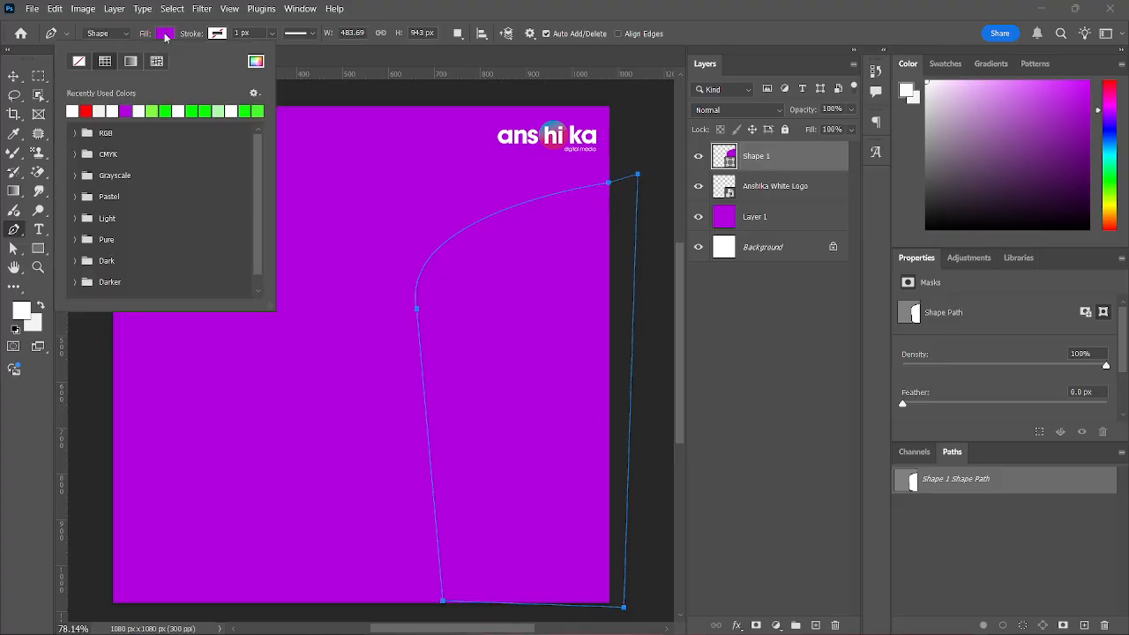
click(76, 110)
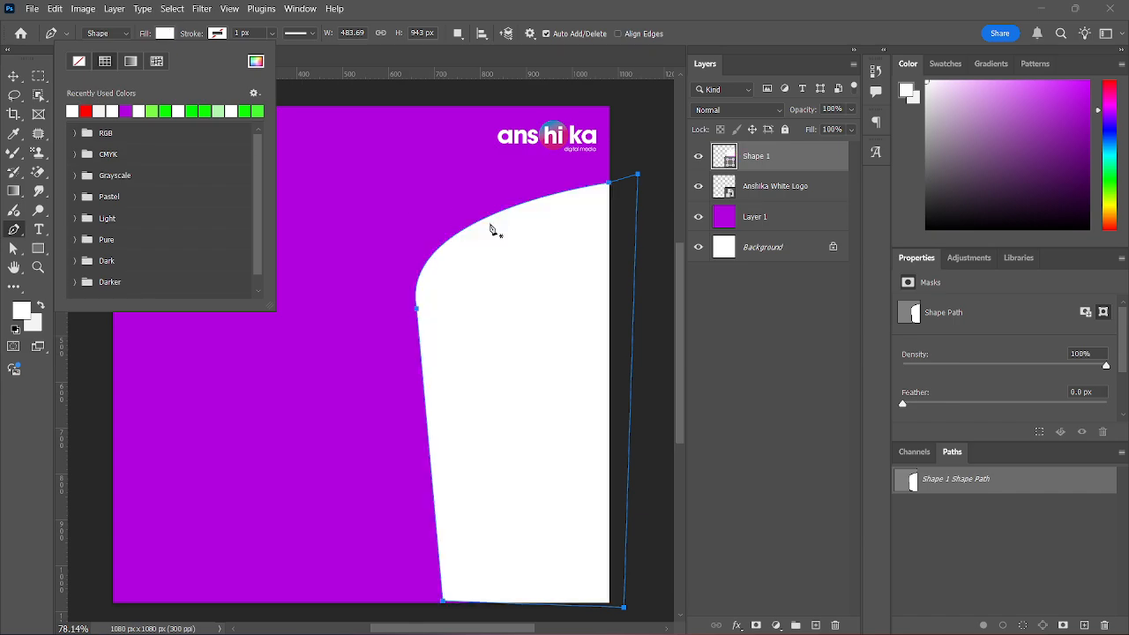
click(12, 77)
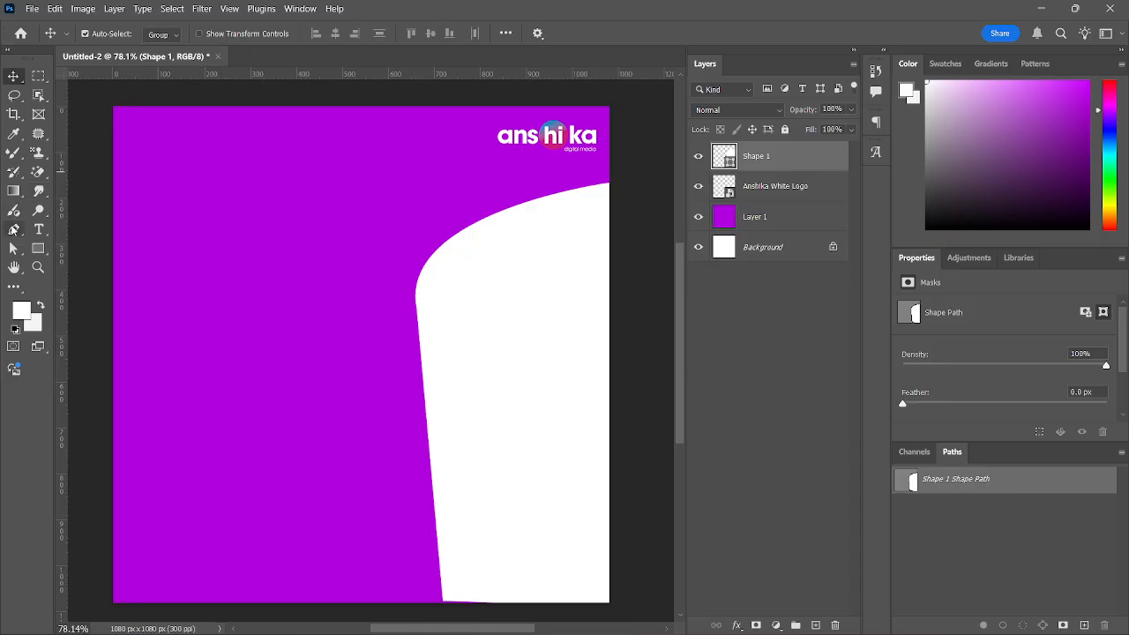
Give the white curved shape a 5 px stroke in the RGB yellow swatch, and keep the shape selected
click(14, 230)
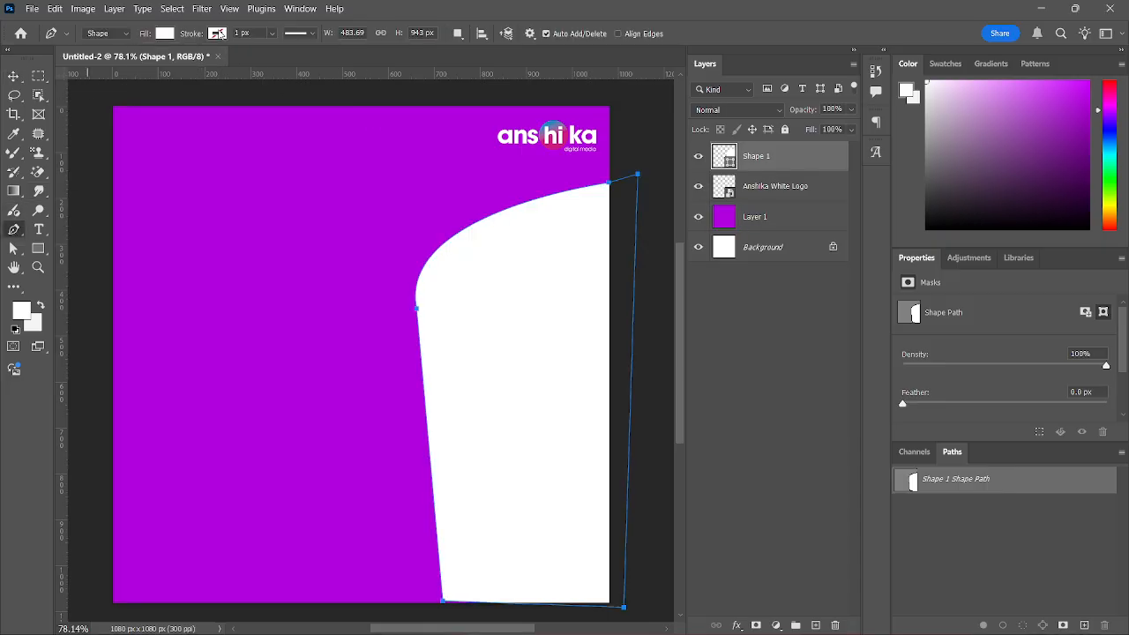
click(217, 33)
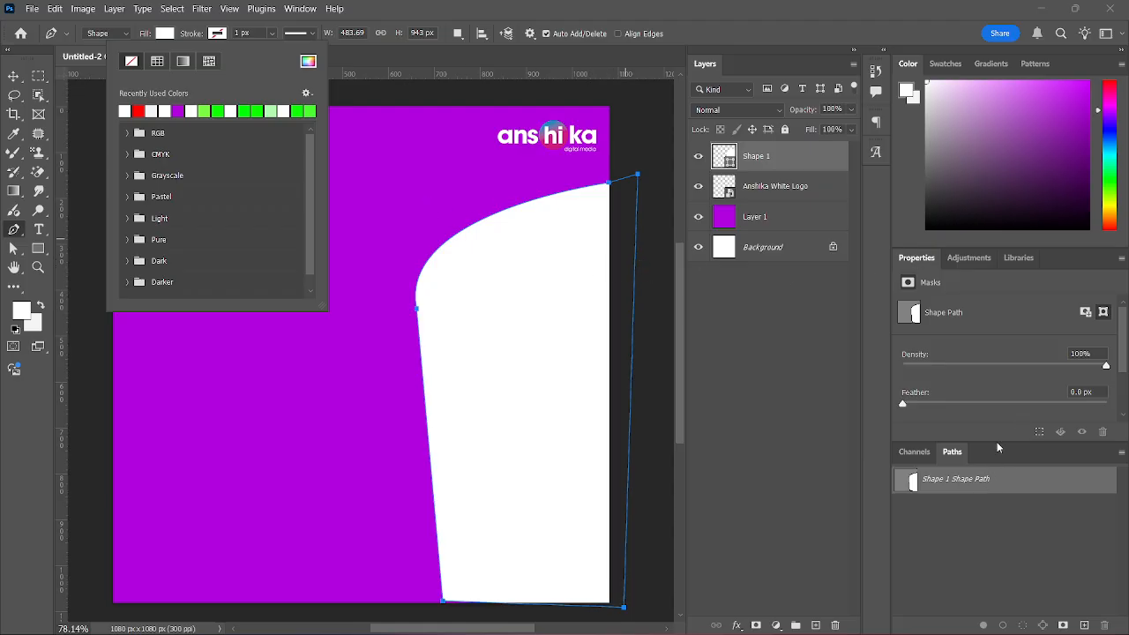
click(128, 134)
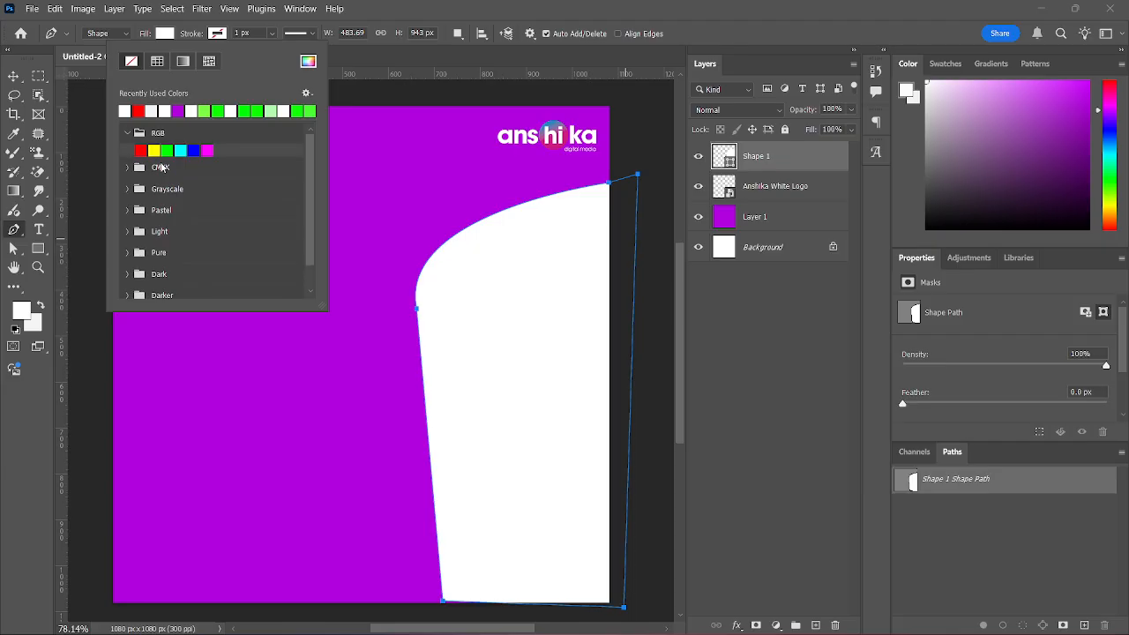
click(155, 150)
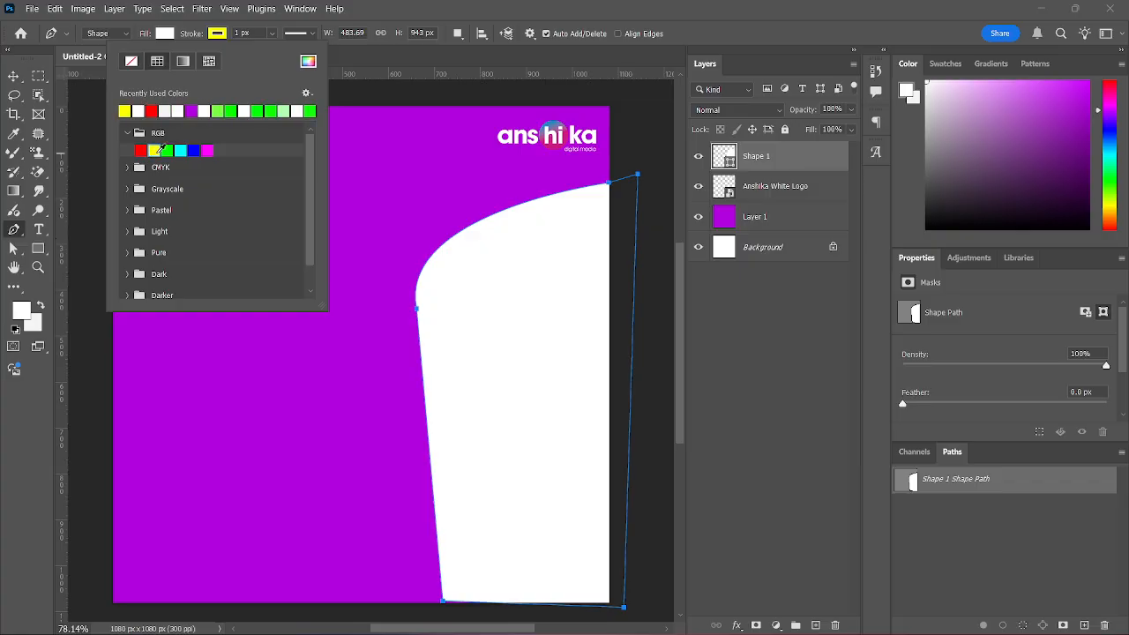
click(236, 34)
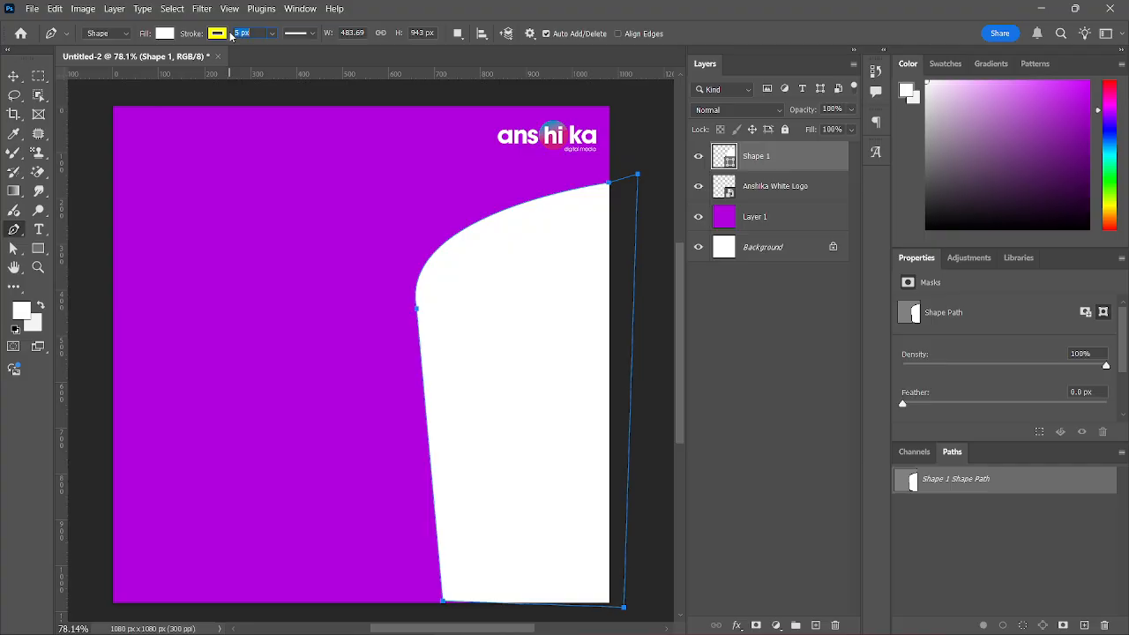
text(5)
key(Return)
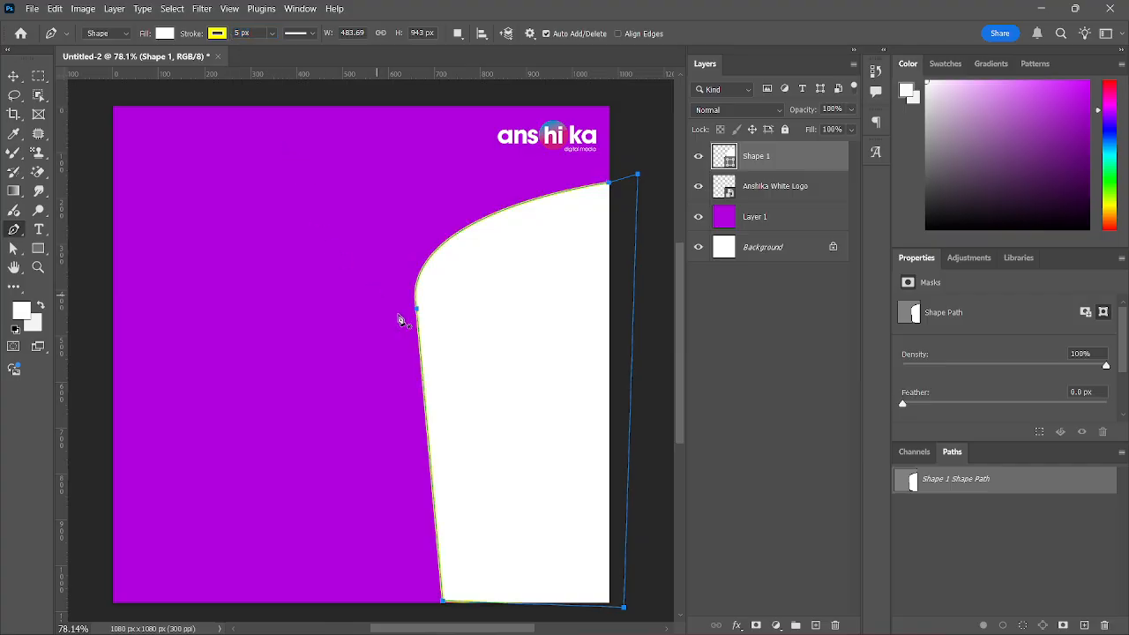
click(13, 76)
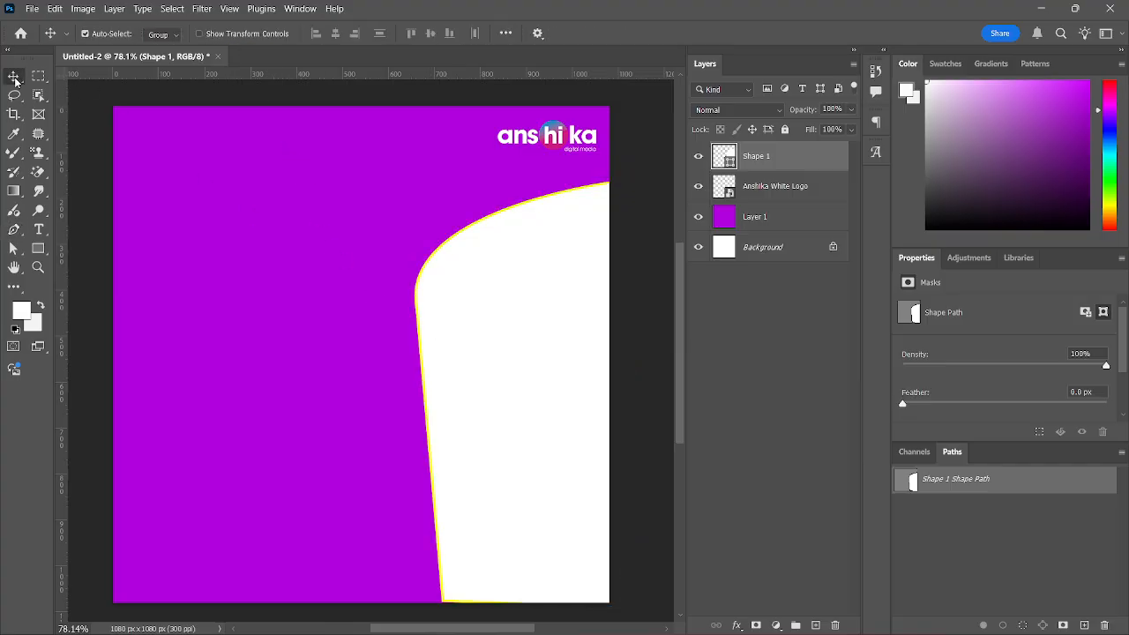
click(642, 248)
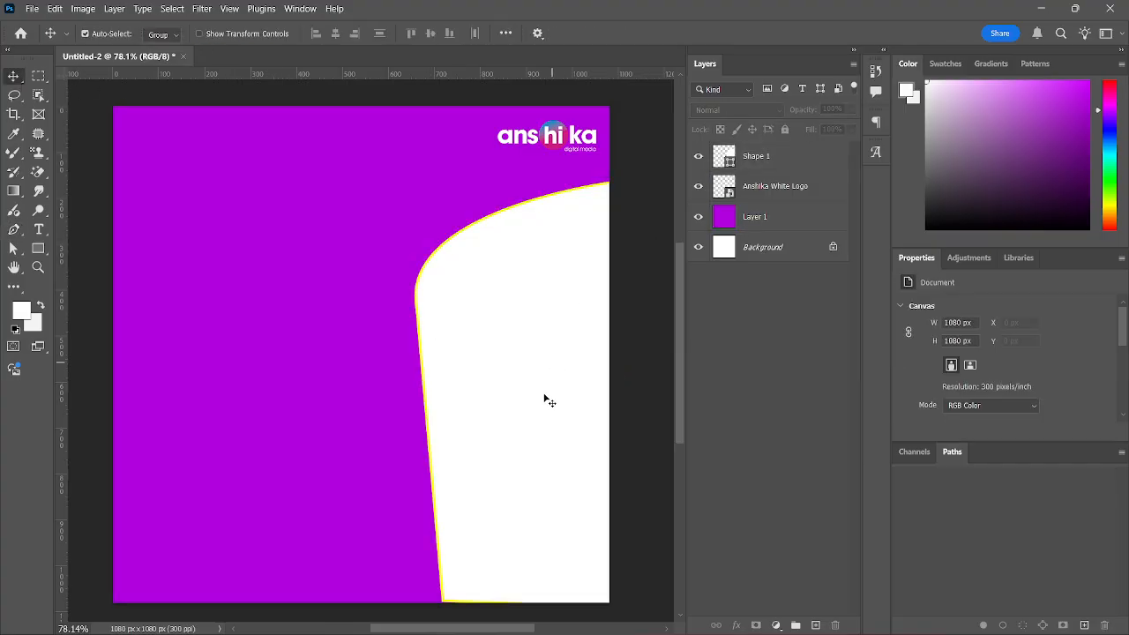
click(503, 542)
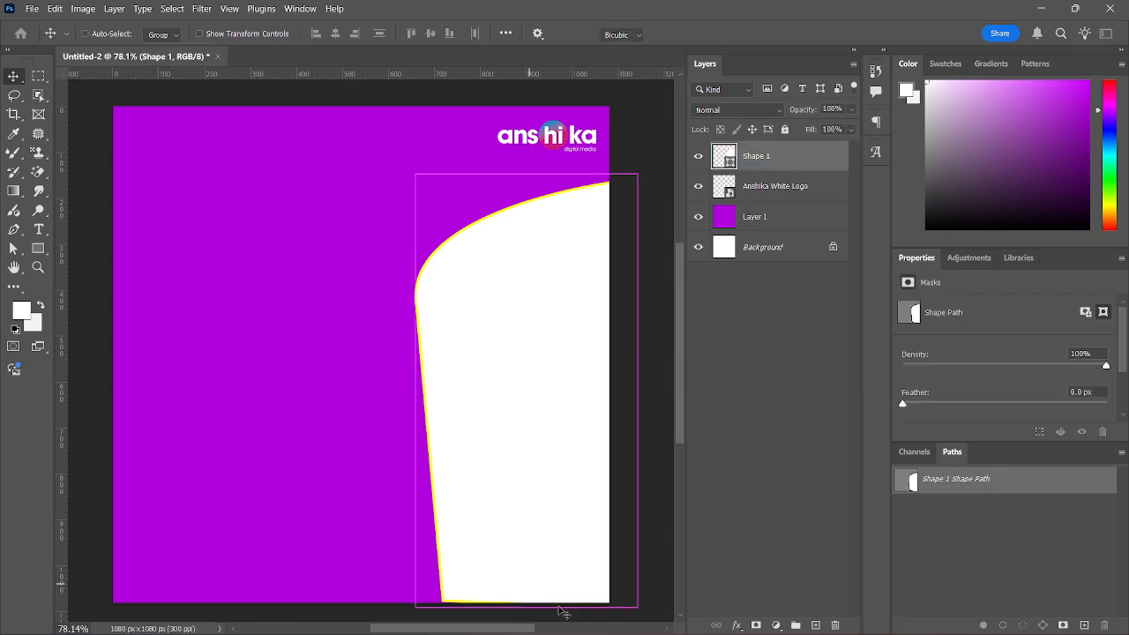
Warp the white curved shape, pulling its lower outer corner slightly up toward the canvas's bottom edge
key(ctrl+t)
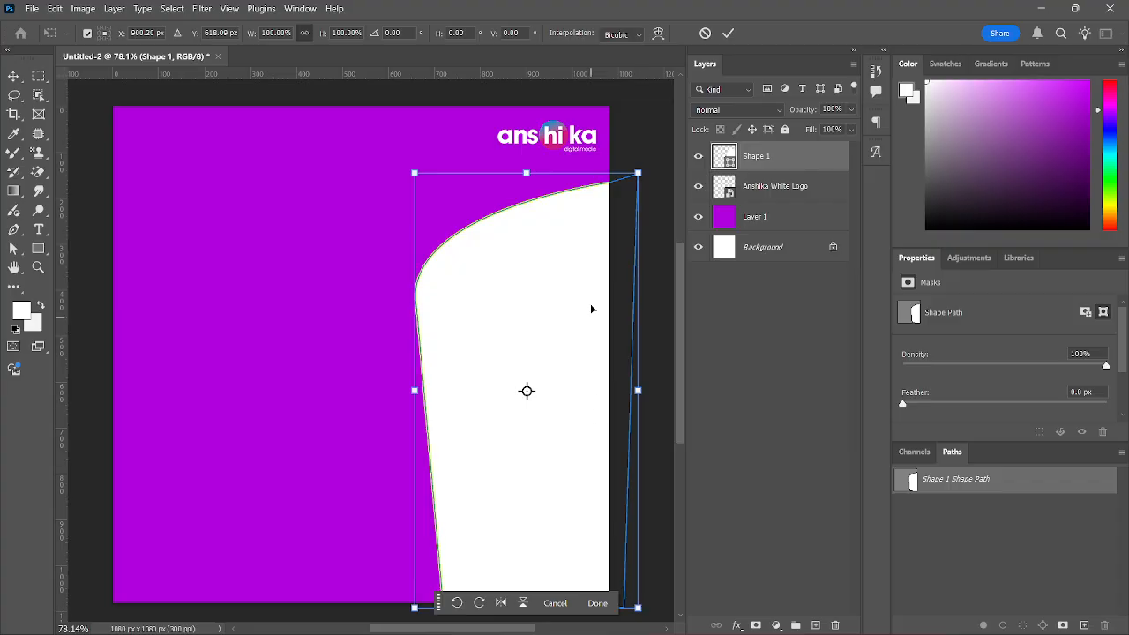
right_click(535, 294)
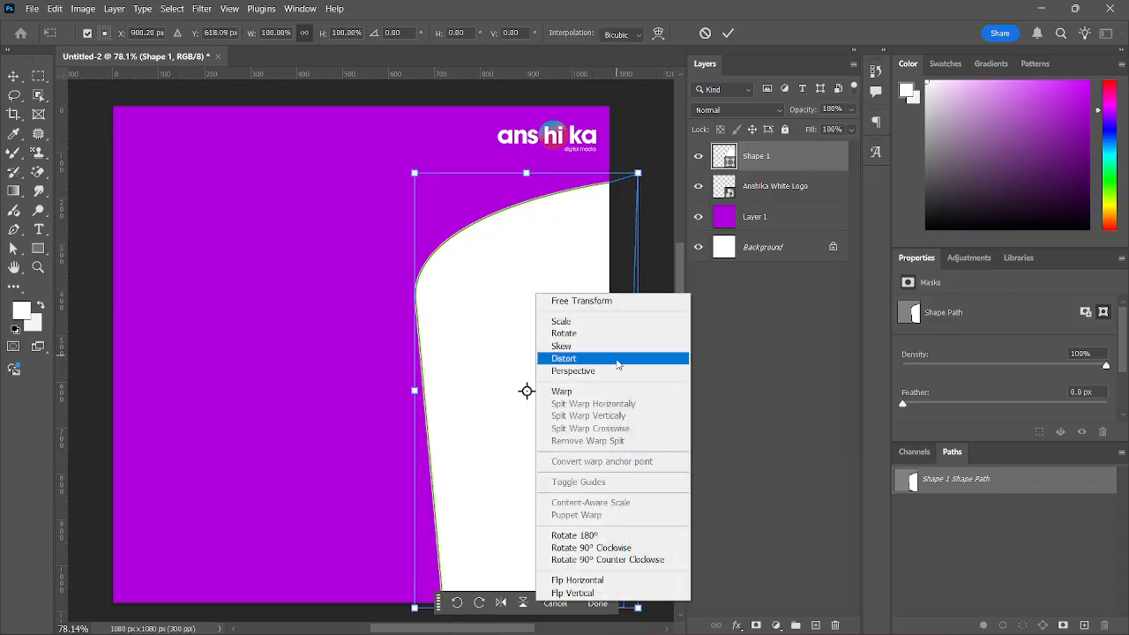
click(608, 397)
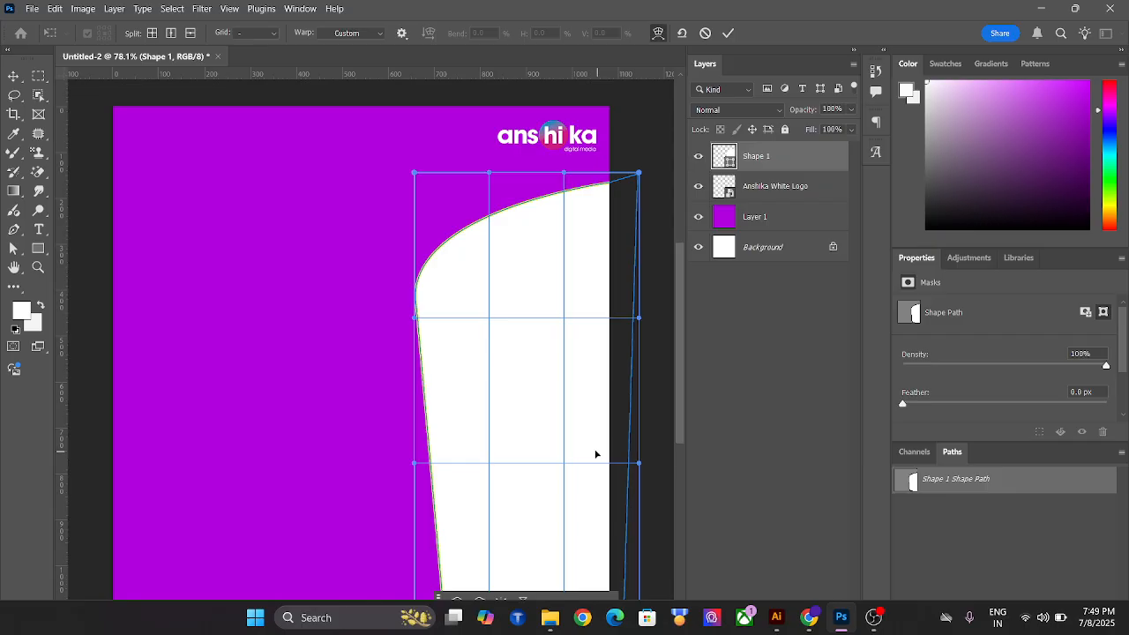
drag(564, 425, 549, 361)
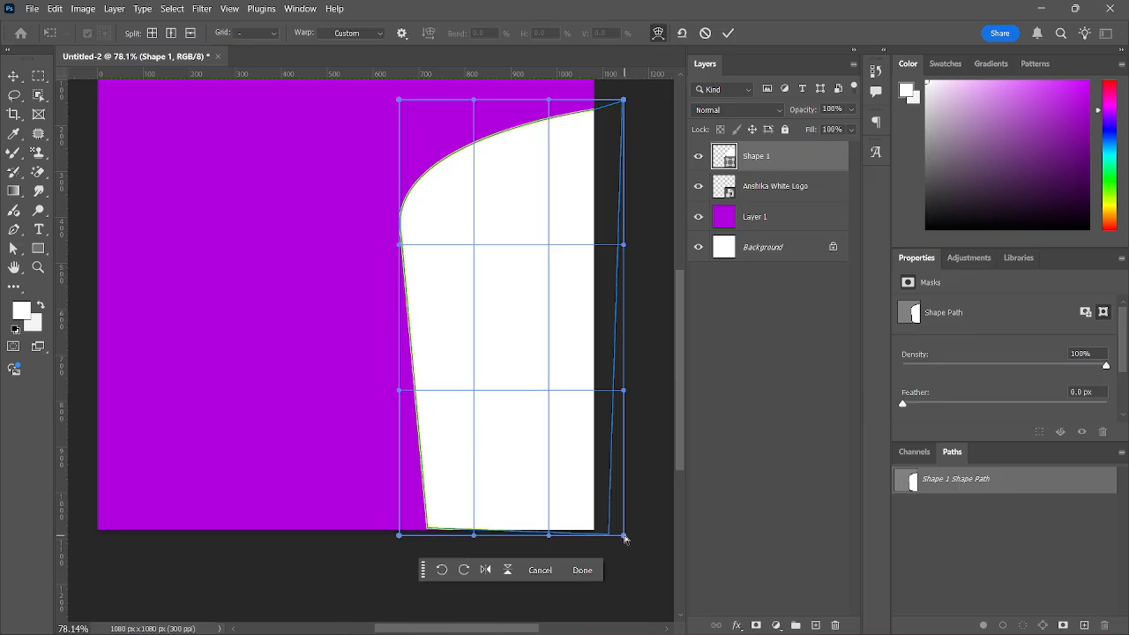
drag(623, 538, 625, 525)
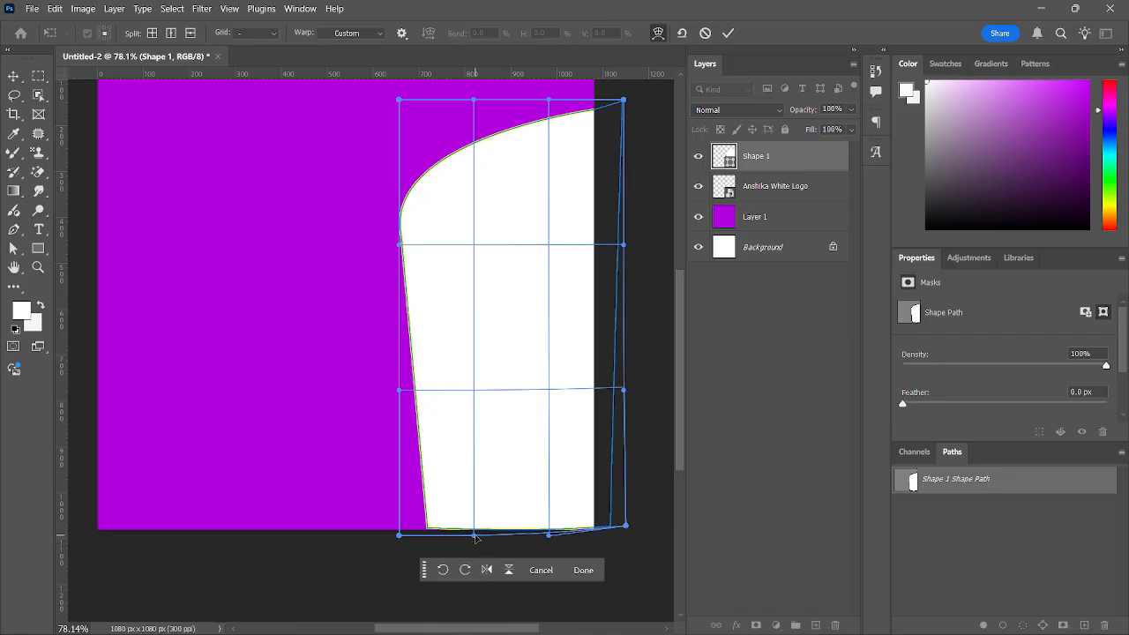
Fine-tune the warp points along the curved shape's lower edge to align it with the canvas's bottom edge, and apply the warp
drag(474, 538, 475, 541)
drag(474, 537, 475, 534)
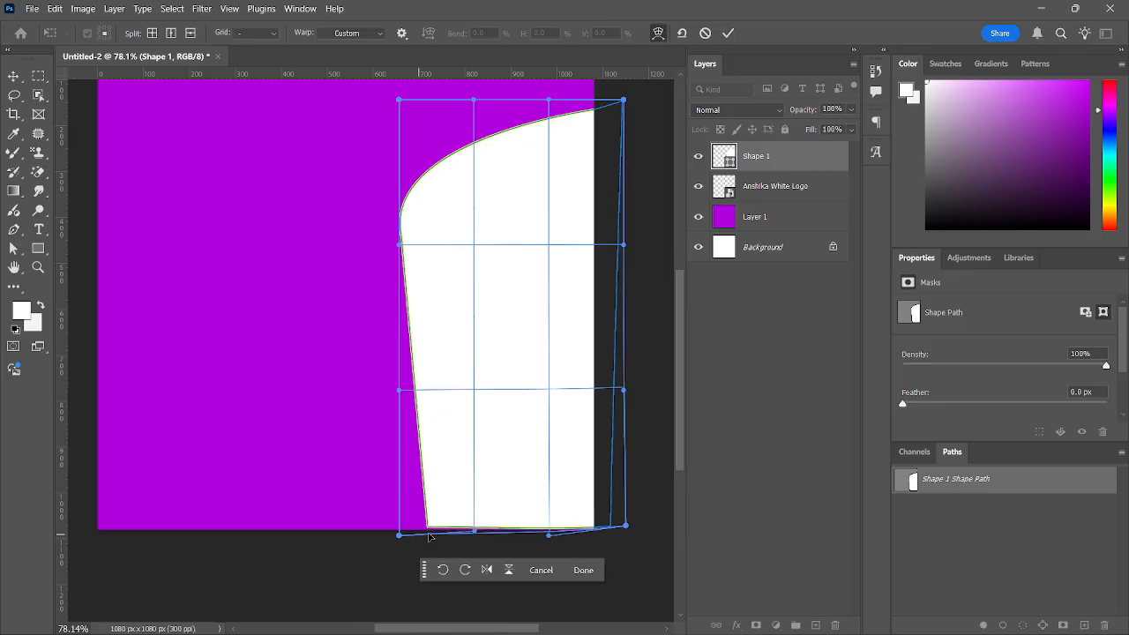
drag(474, 533, 474, 536)
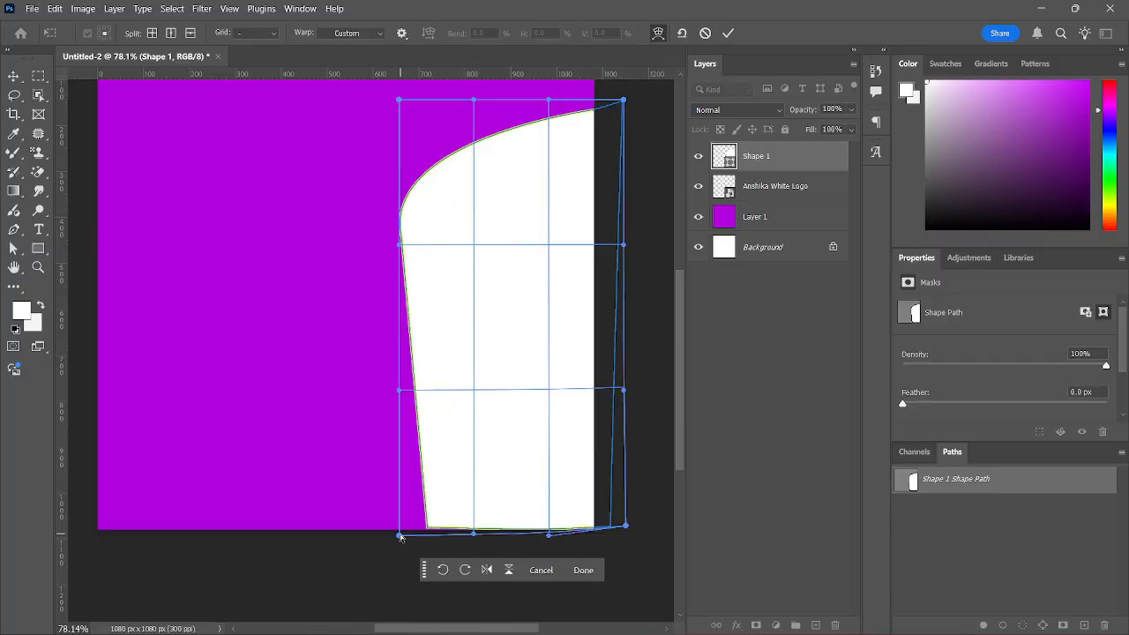
drag(400, 537, 400, 540)
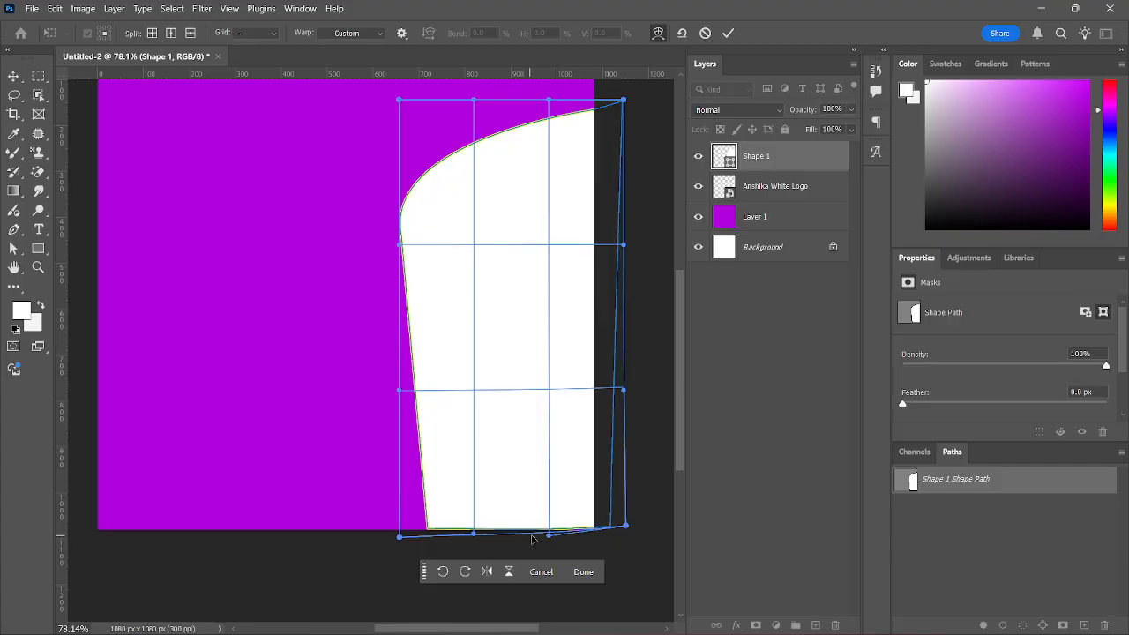
drag(546, 535, 544, 533)
drag(473, 535, 476, 533)
click(580, 573)
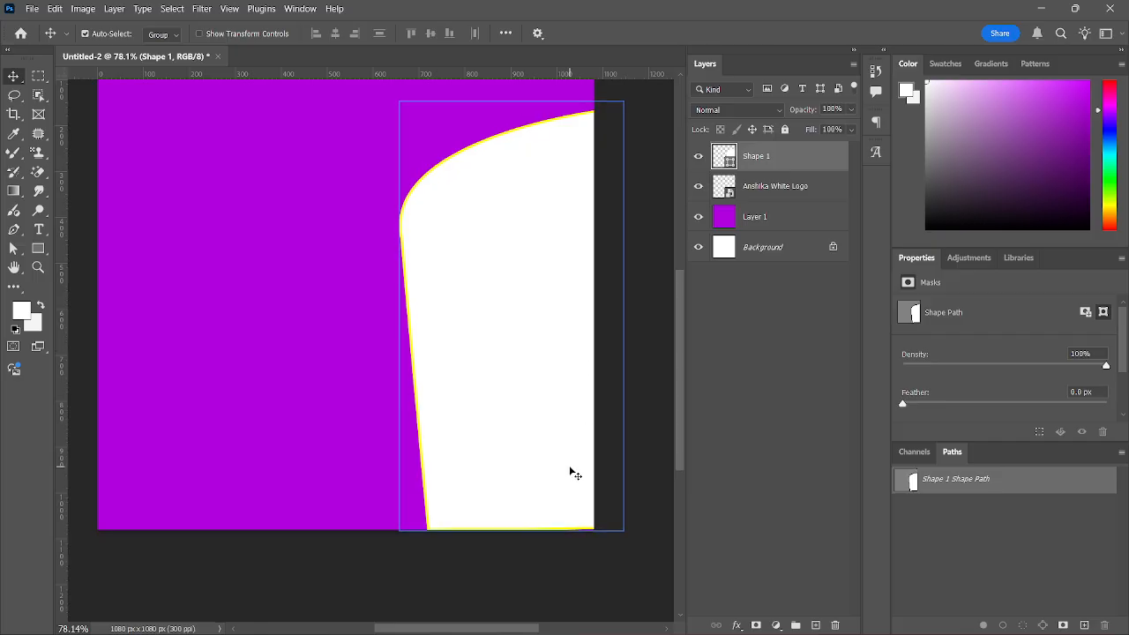
Deselect the curved shape and select the purple background layer, Layer 1
click(600, 199)
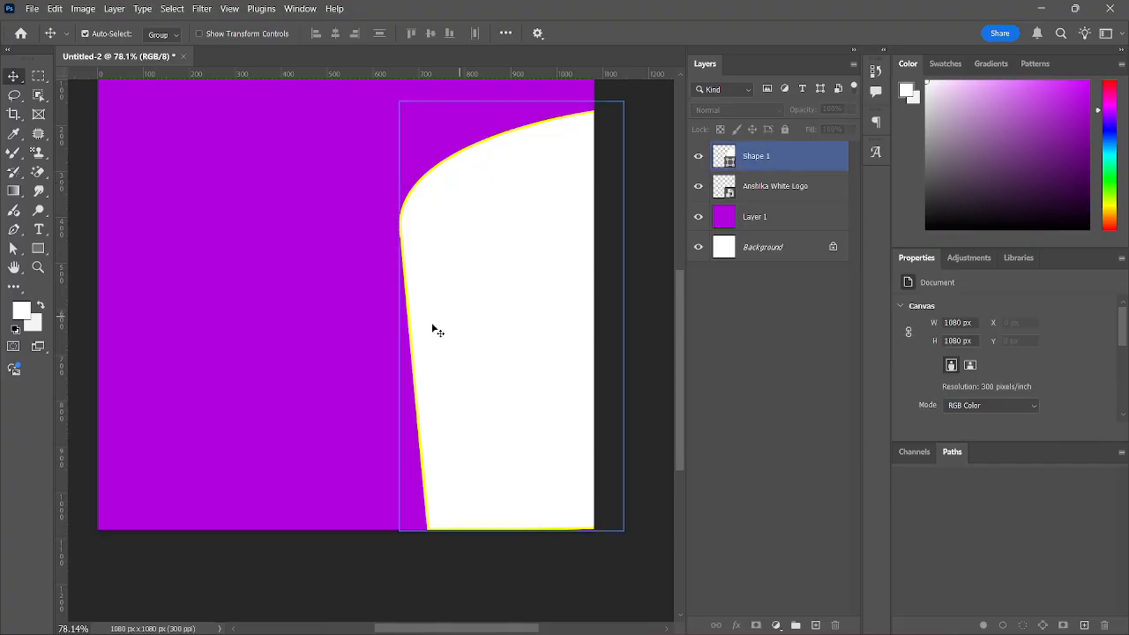
click(231, 375)
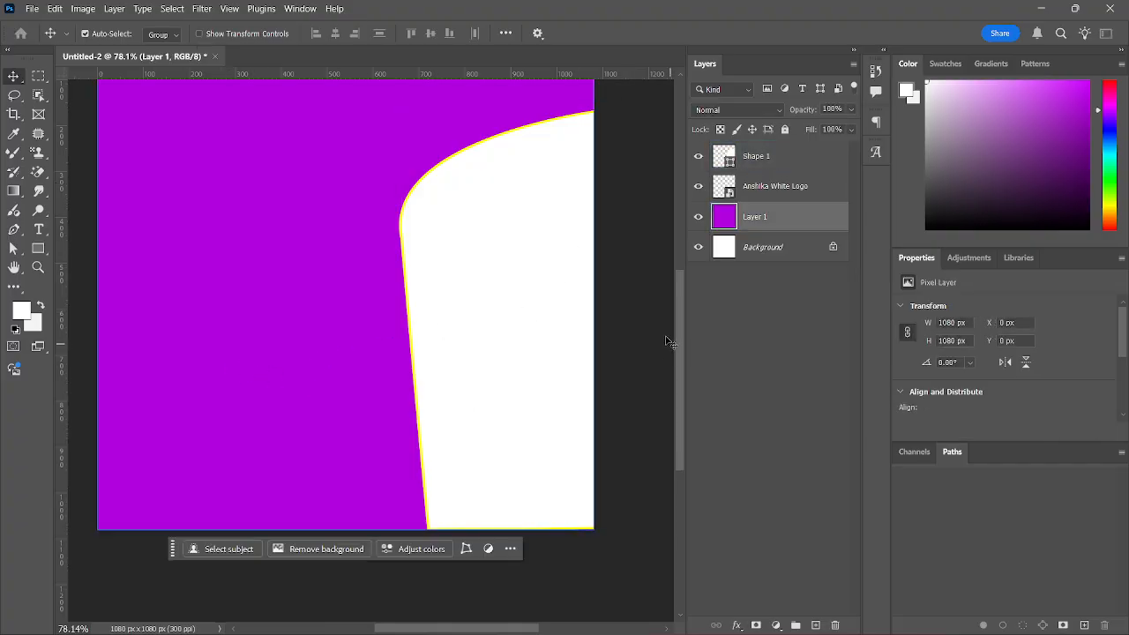
mouse_move(498, 284)
mouse_down()
mouse_move(479, 247)
mouse_move(471, 292)
mouse_move(517, 299)
mouse_move(493, 282)
mouse_up()
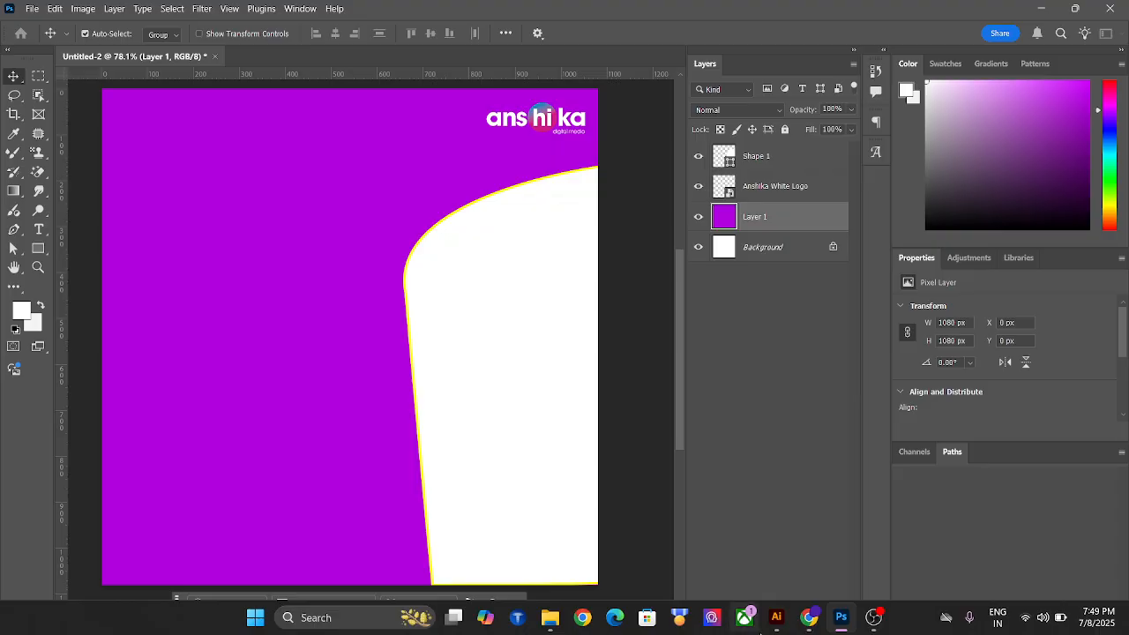
Switch to the Chrome window with the coke bottle image results and search Google Images for "girl student image"
mouse_move(768, 632)
mouse_move(809, 617)
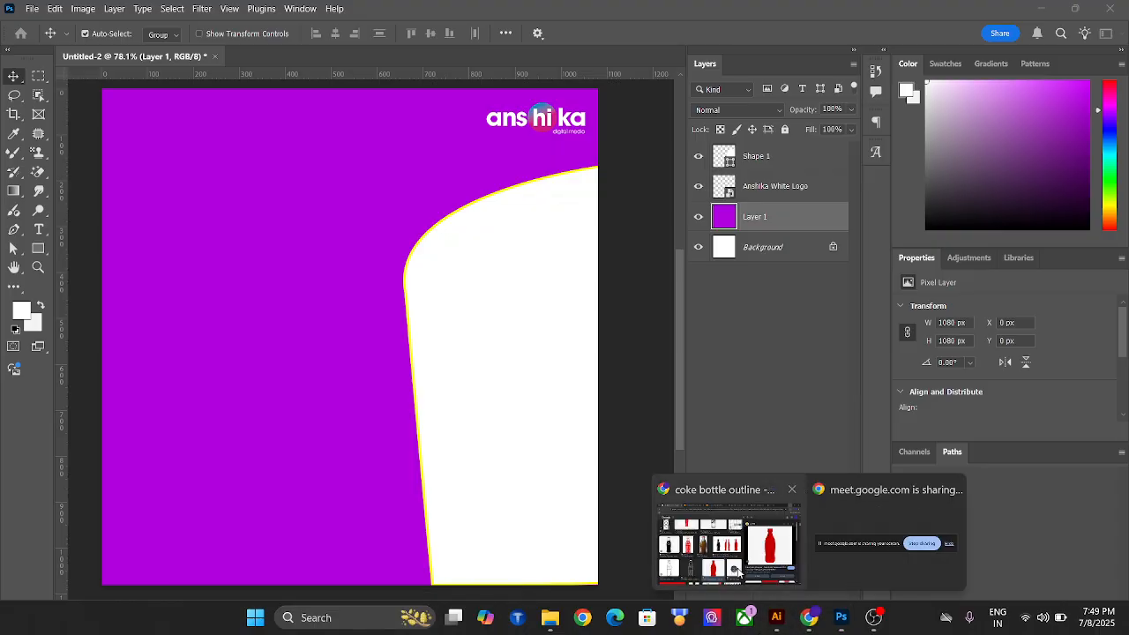
click(732, 538)
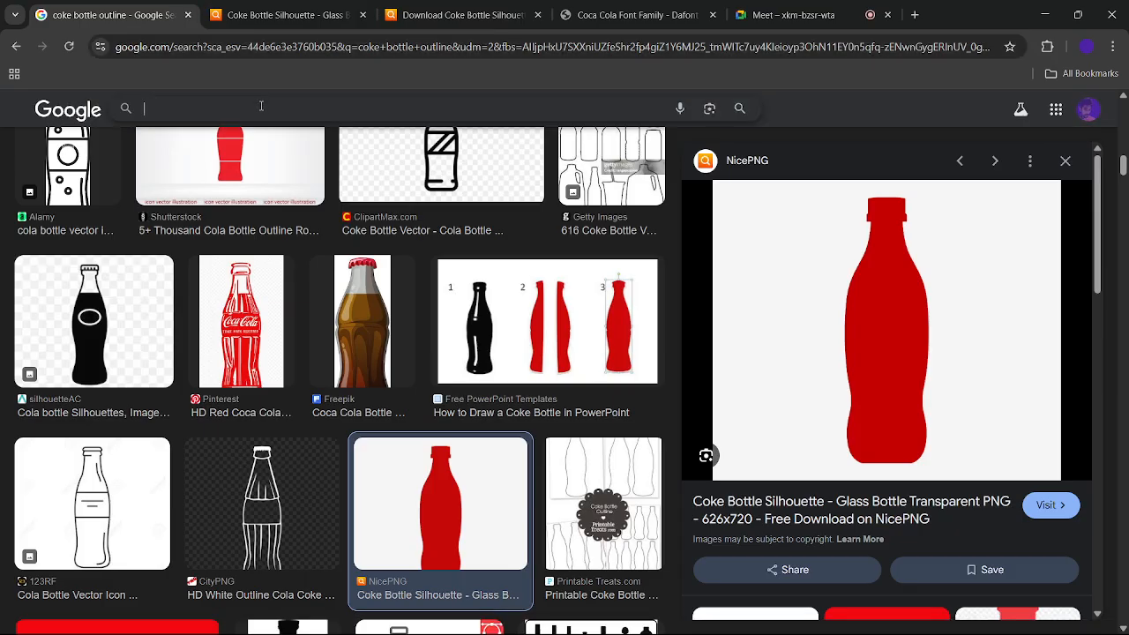
text(student)
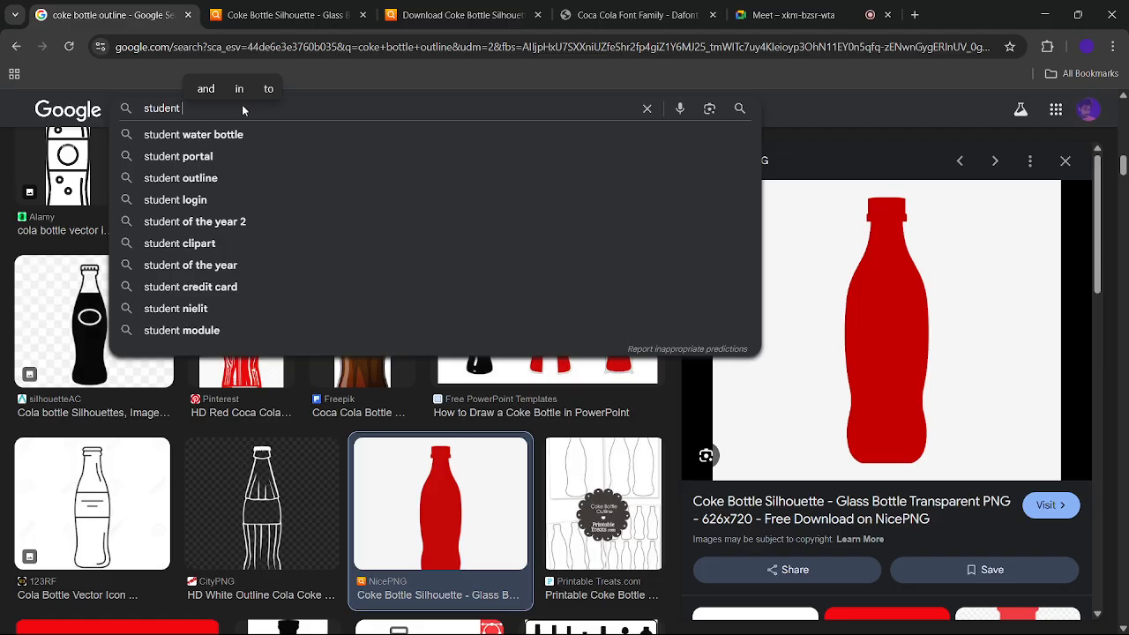
click(137, 108)
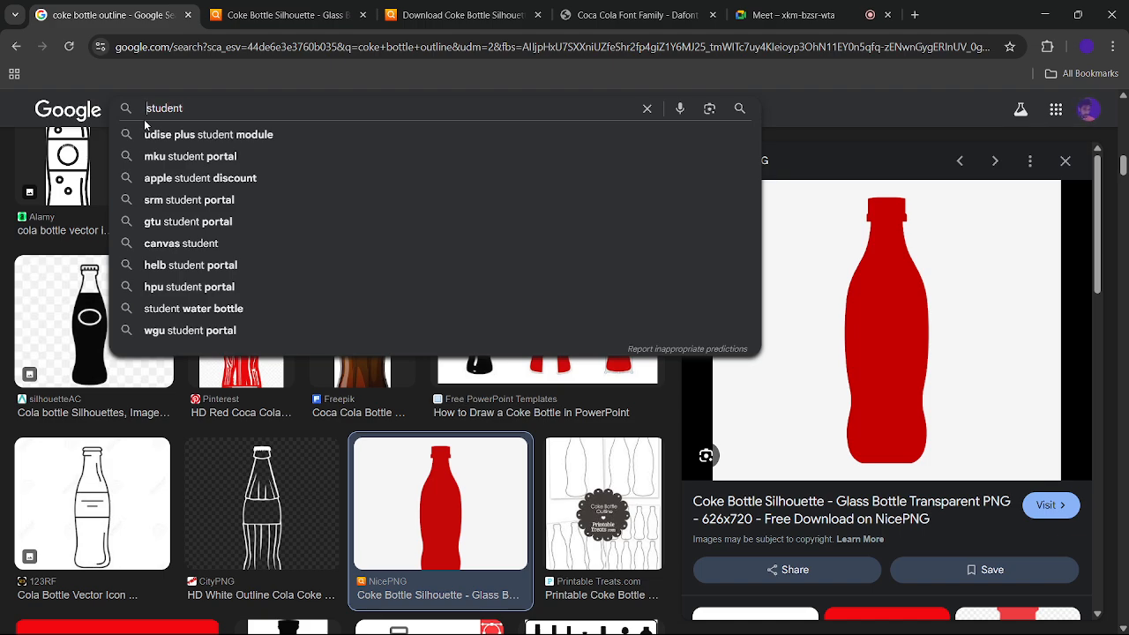
text(girl)
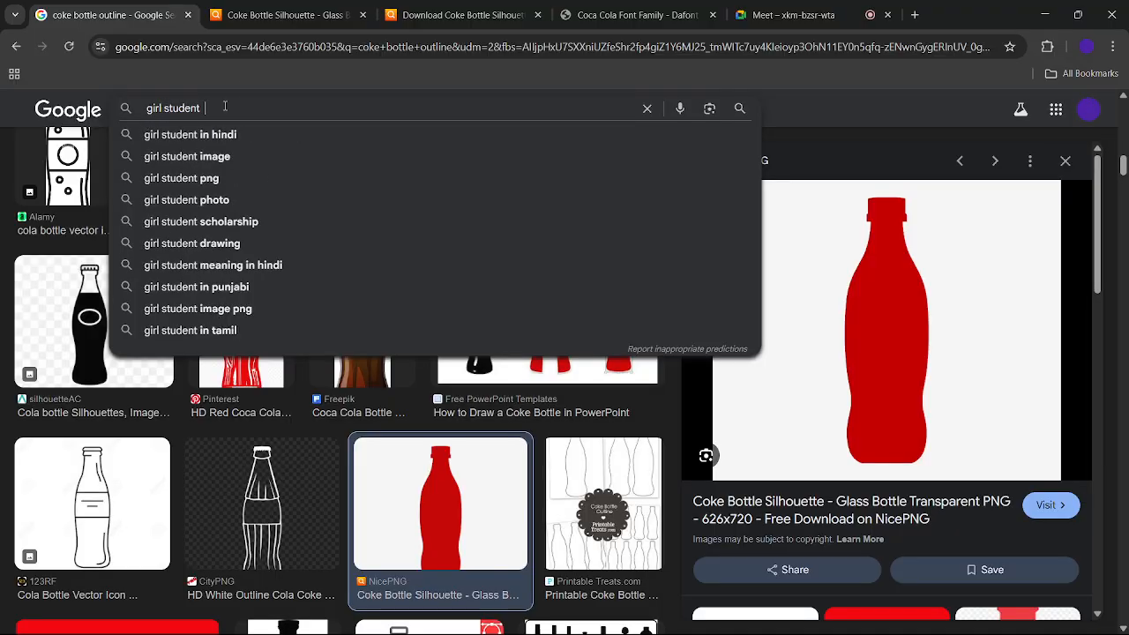
click(223, 156)
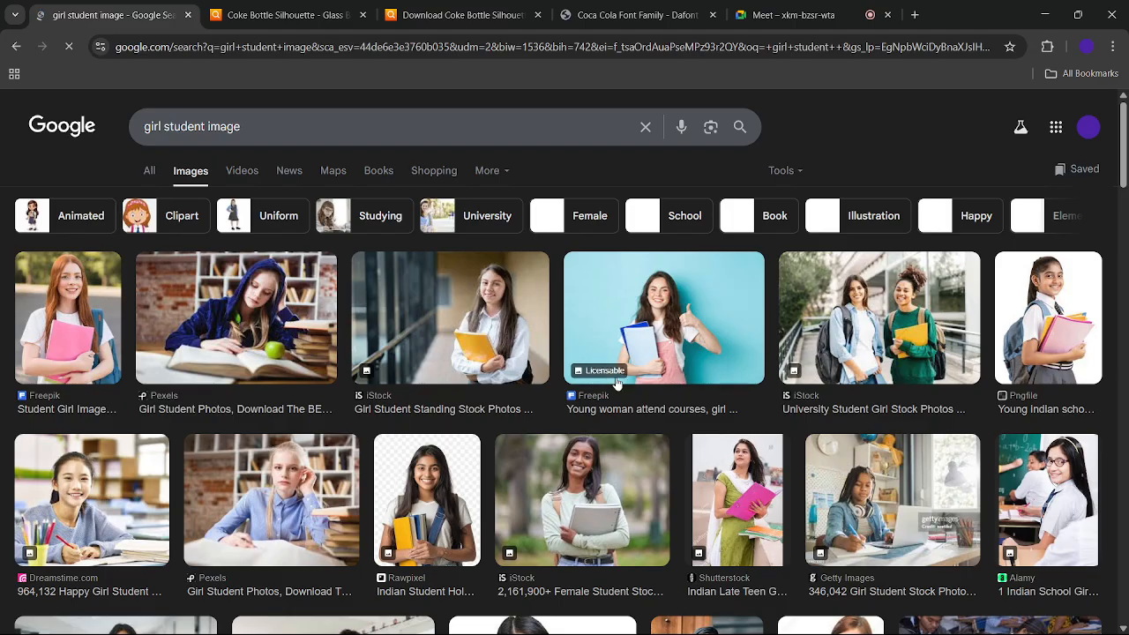
Look through the girl student photos, previewing the Dreamstime pictures of women typing on laptops and browsing their related images
scroll(637, 422, down, 4)
scroll(637, 421, down, 2)
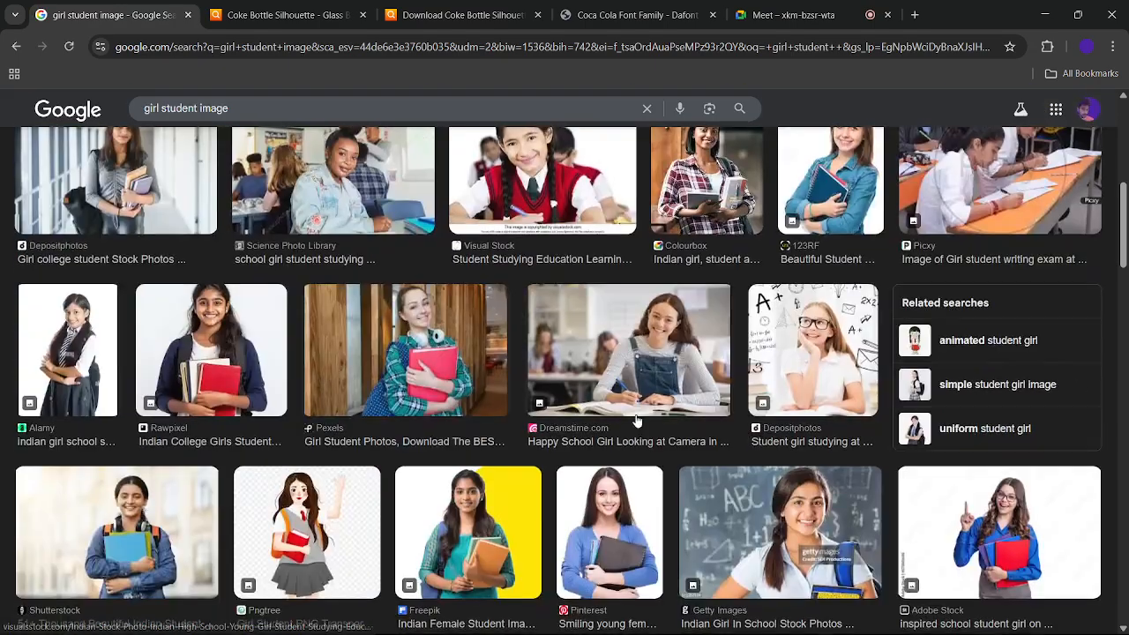
scroll(637, 422, down, 2)
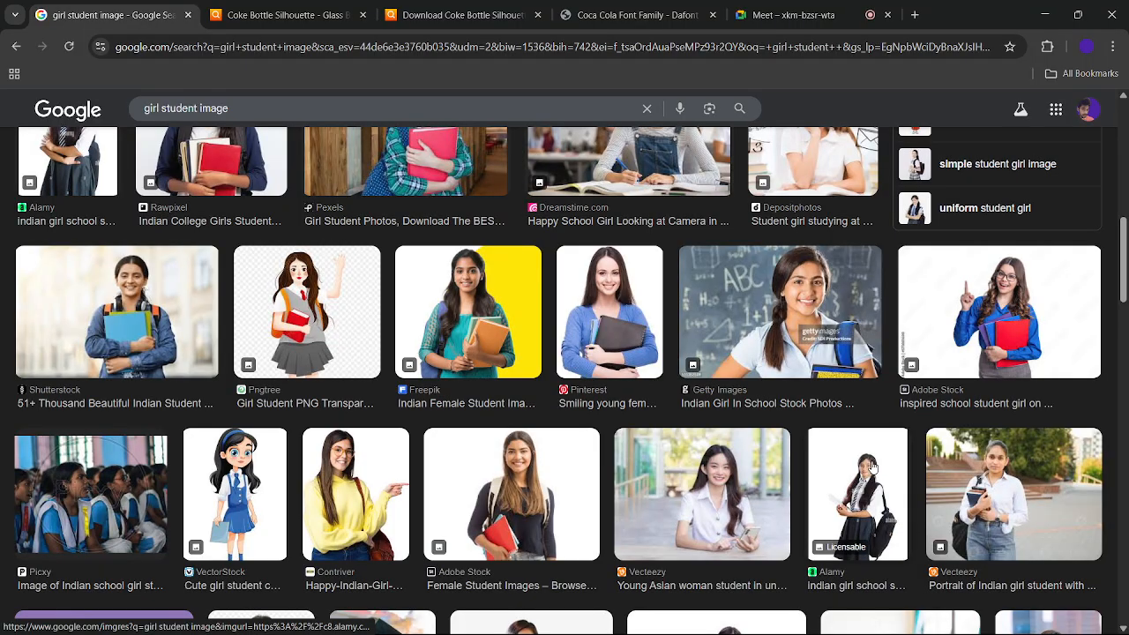
scroll(494, 477, down, 2)
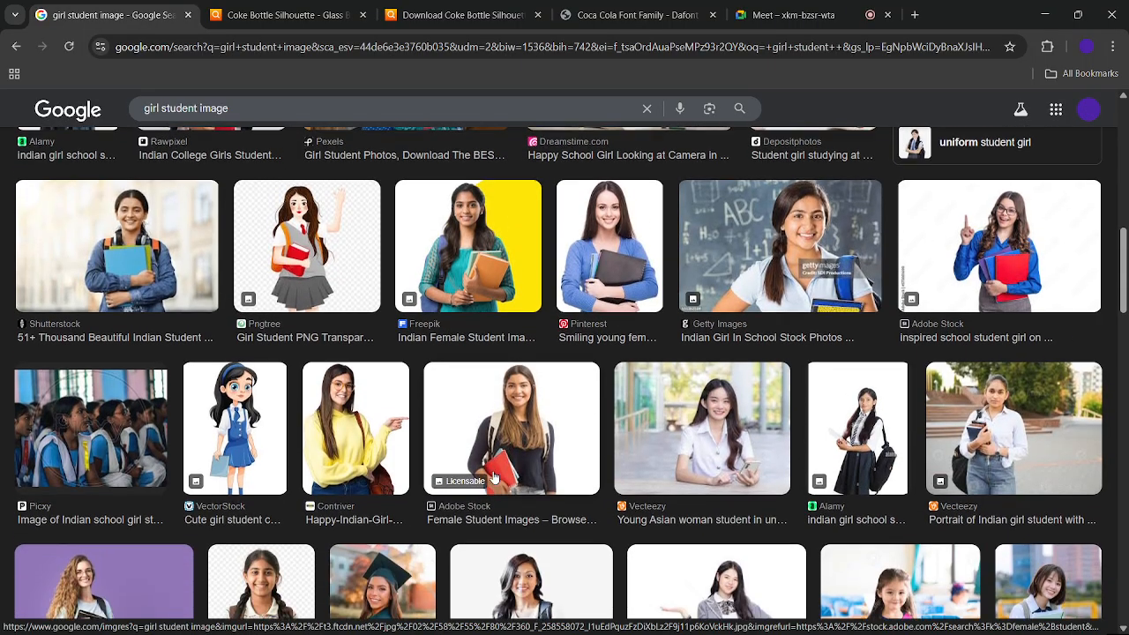
scroll(494, 477, down, 4)
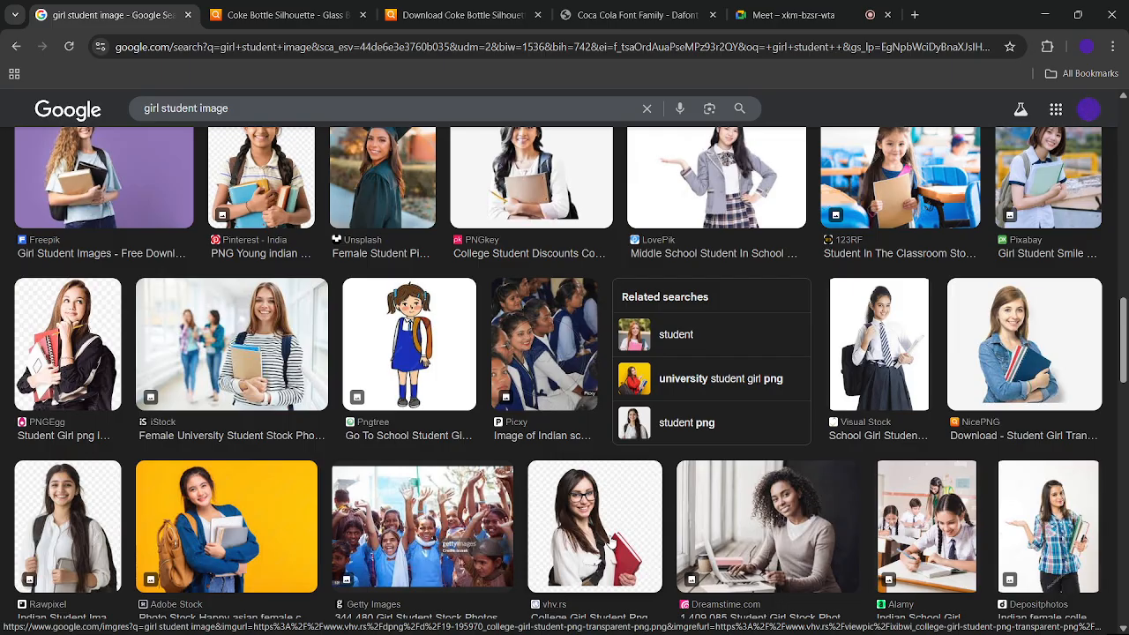
click(790, 551)
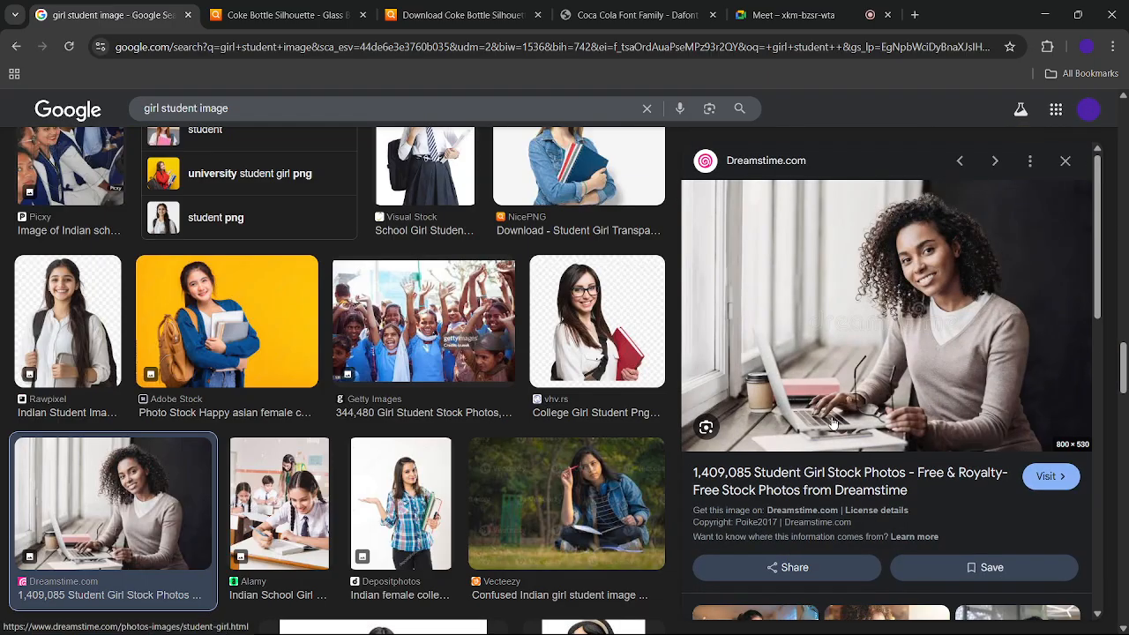
scroll(833, 424, down, 3)
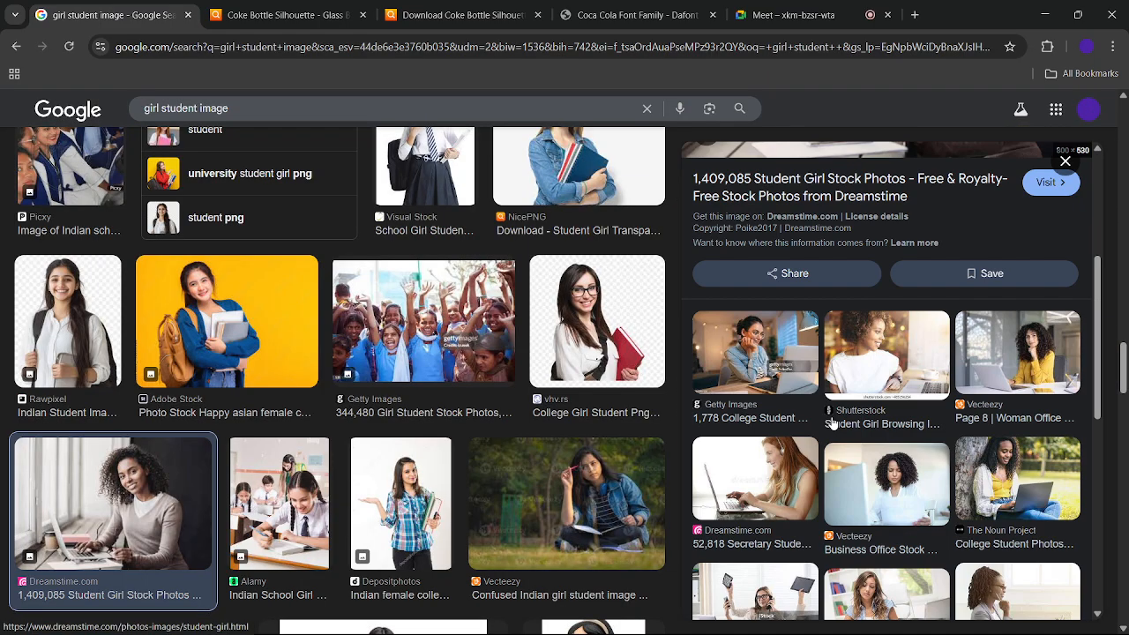
click(790, 491)
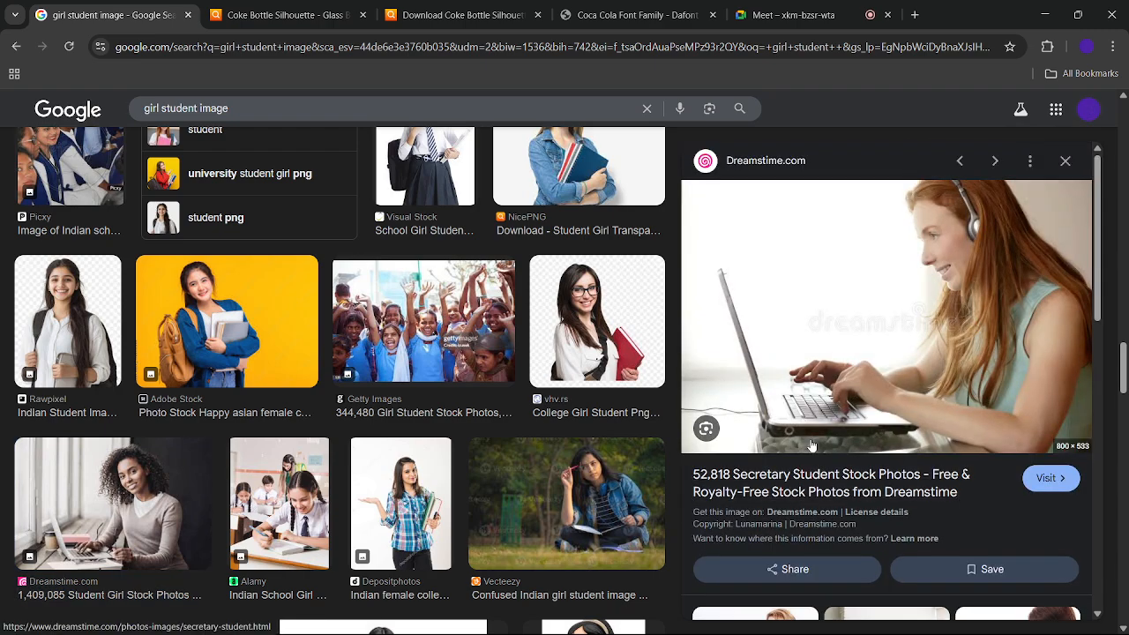
scroll(810, 476, down, 4)
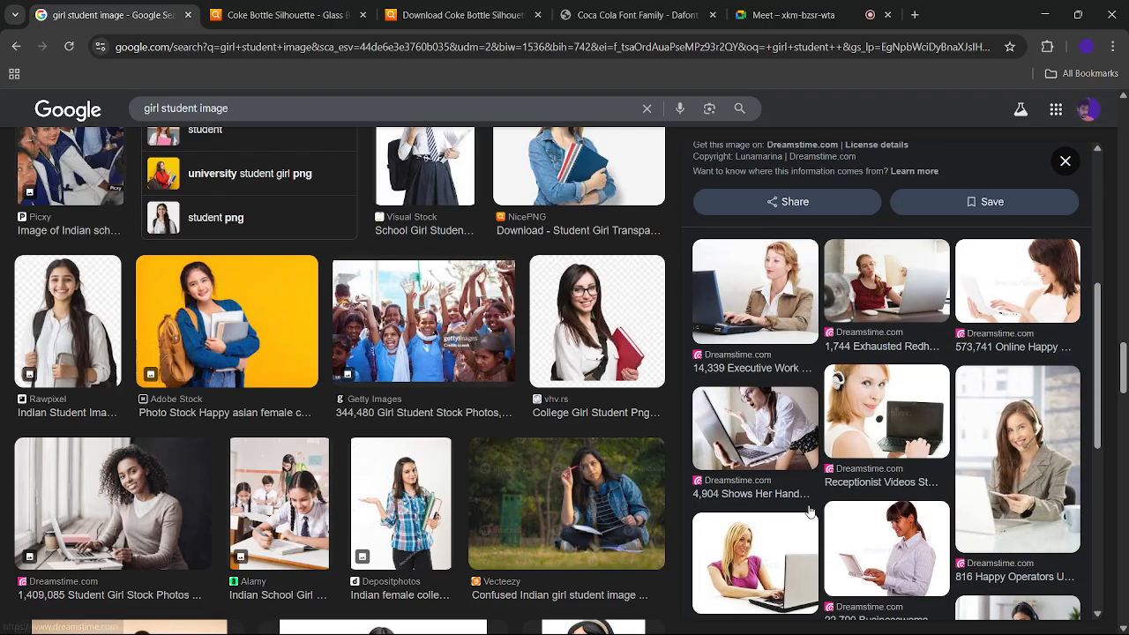
scroll(811, 509, down, 3)
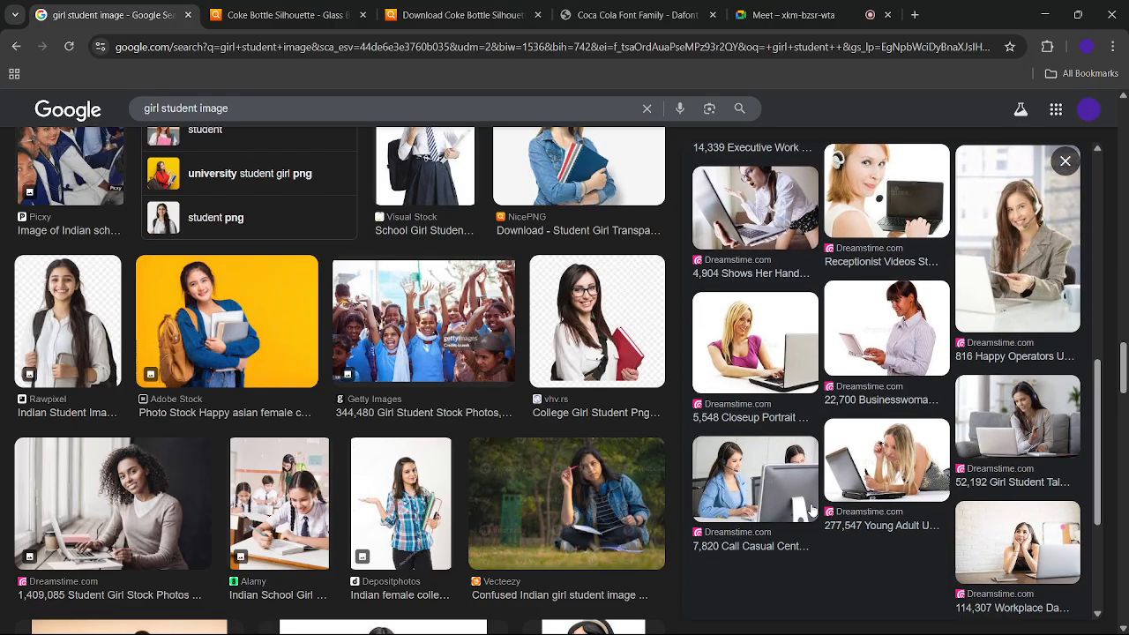
Preview the photo of the woman in a striped shirt holding a laptop, and check its related images and further search results
click(878, 343)
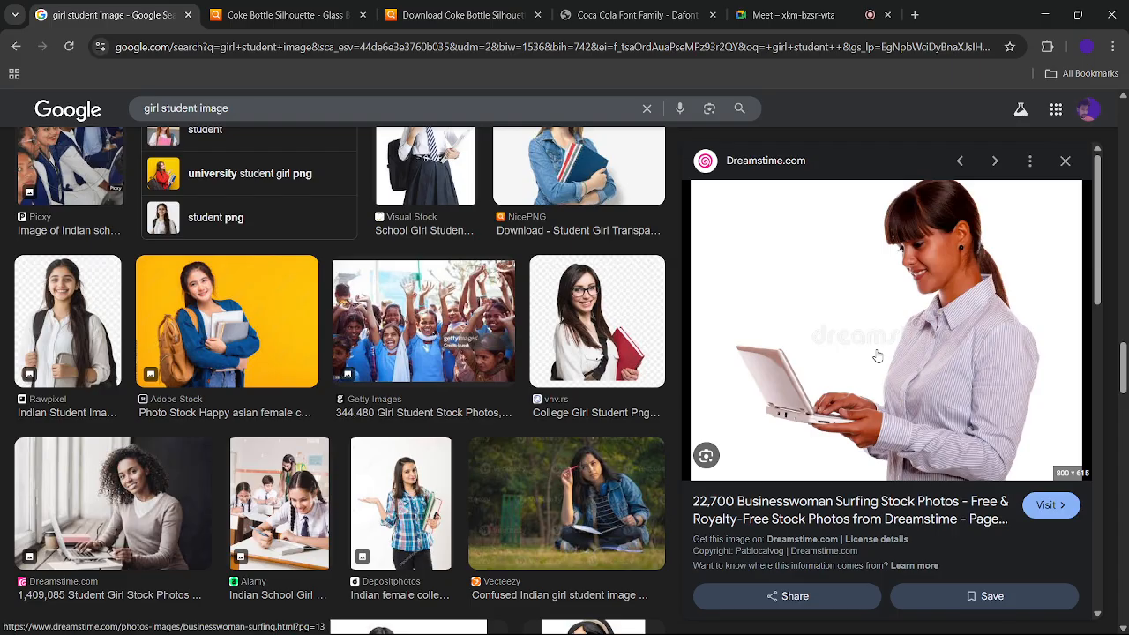
right_click(876, 349)
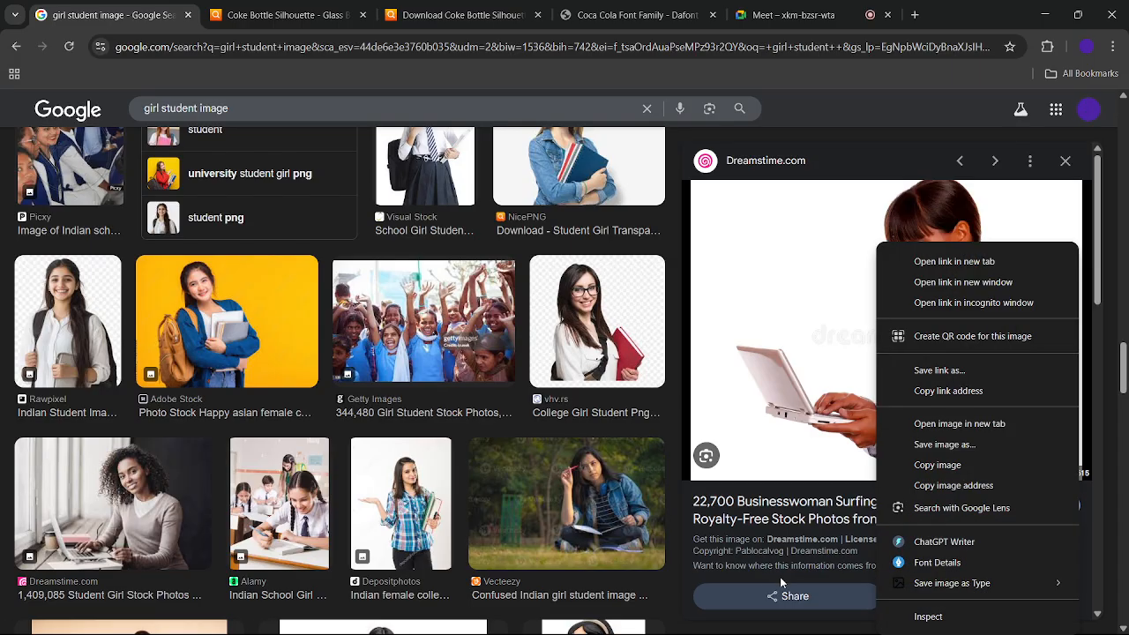
click(759, 504)
scroll(758, 504, down, 5)
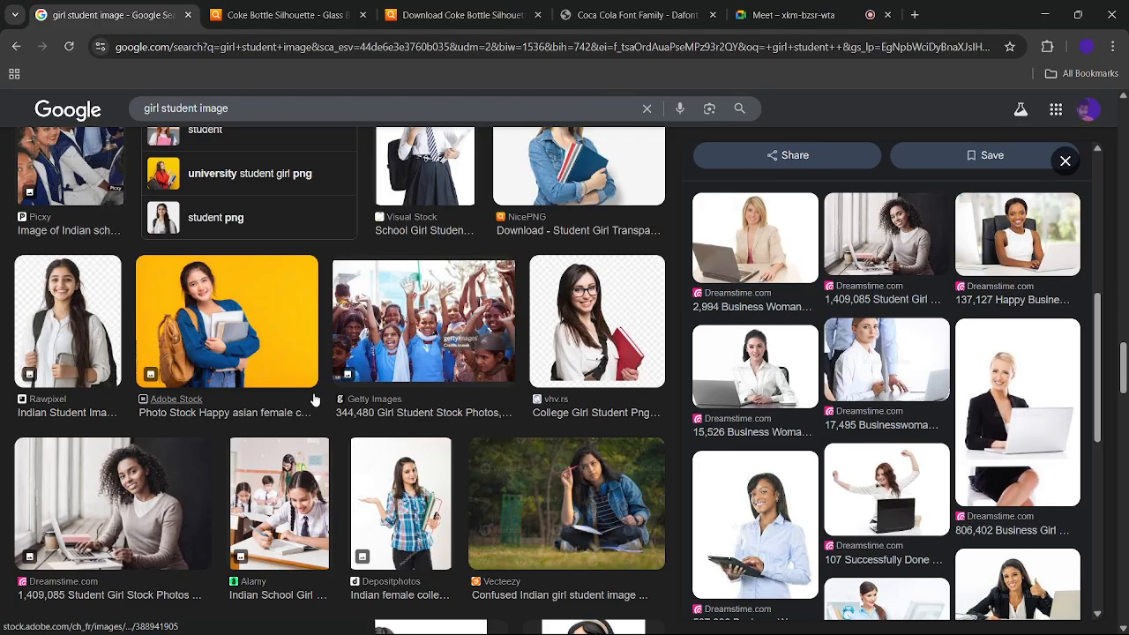
scroll(315, 399, down, 5)
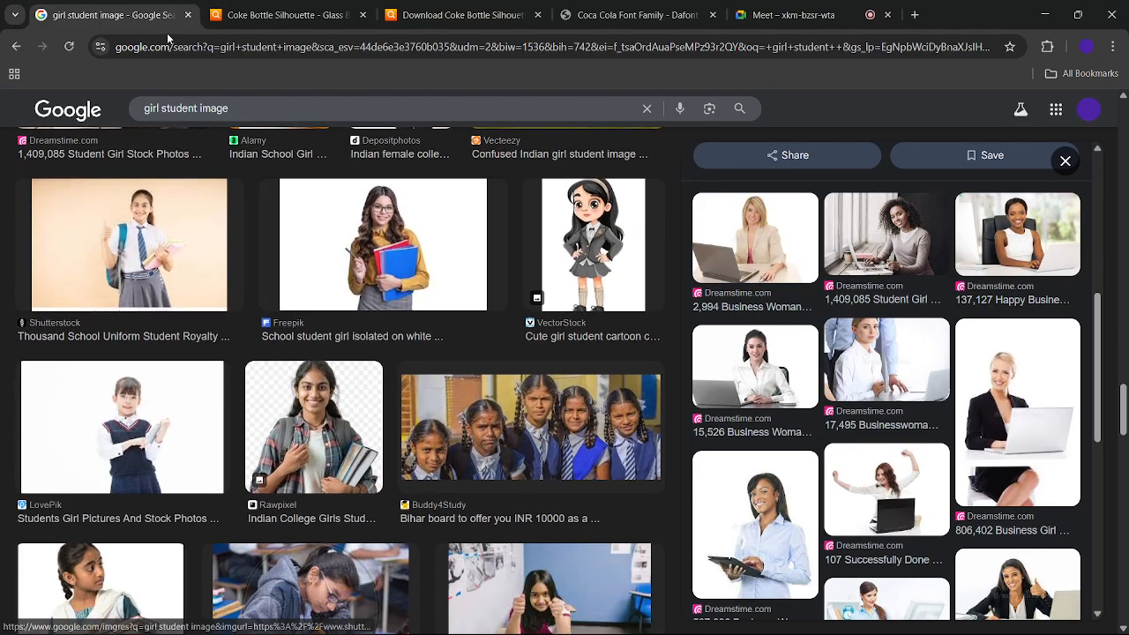
Search Google Images for "girl student carring with laptop image"
click(194, 108)
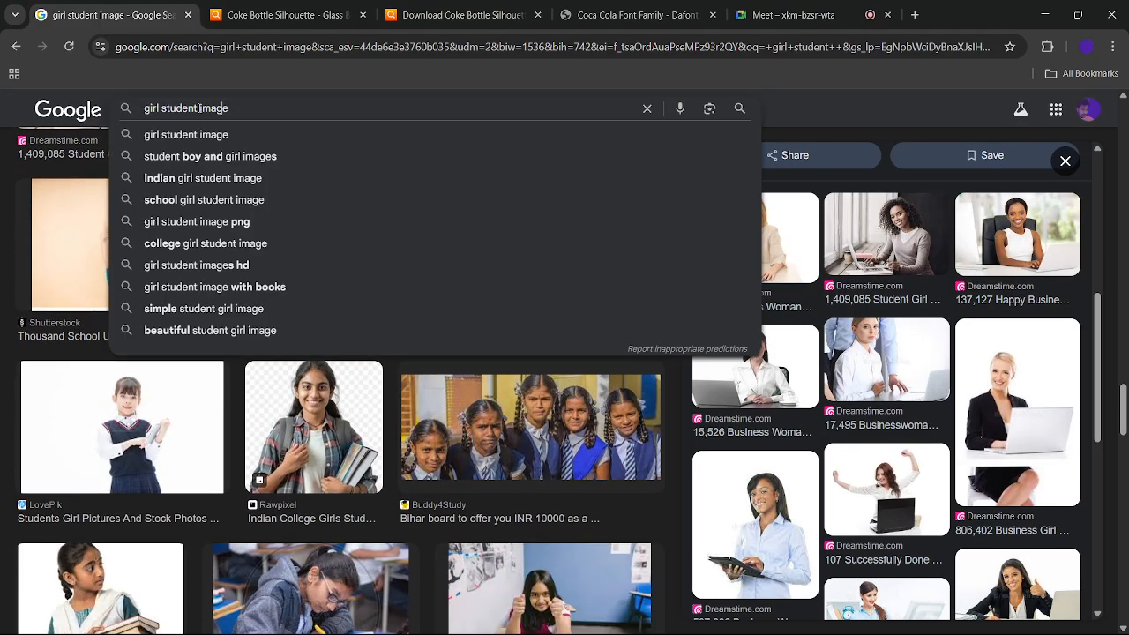
click(198, 108)
text(carr )
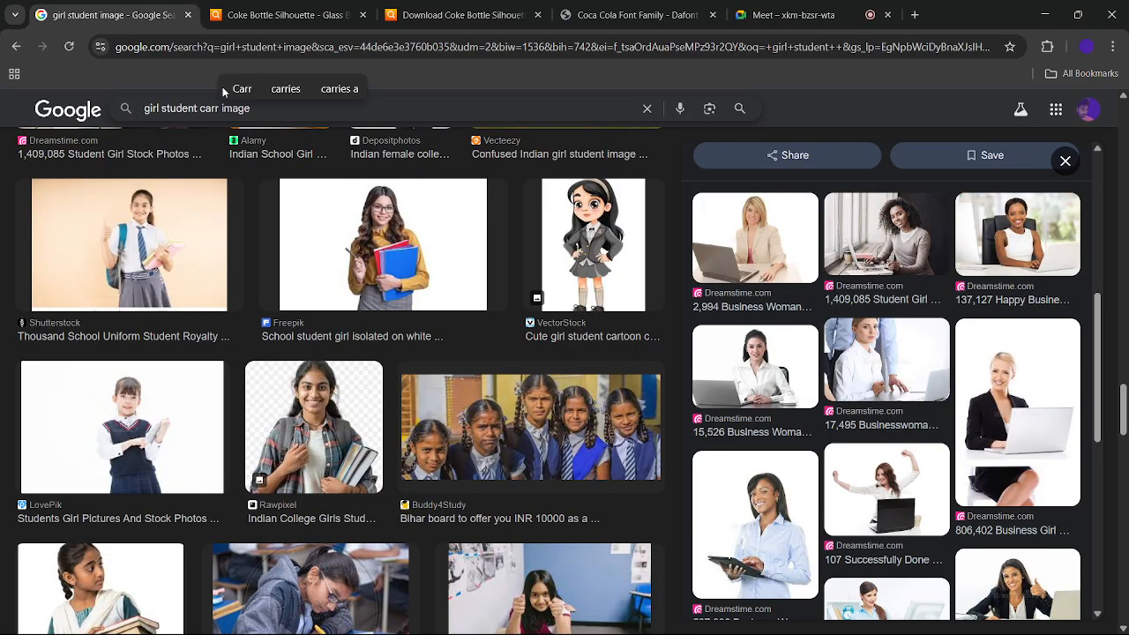
text(in)
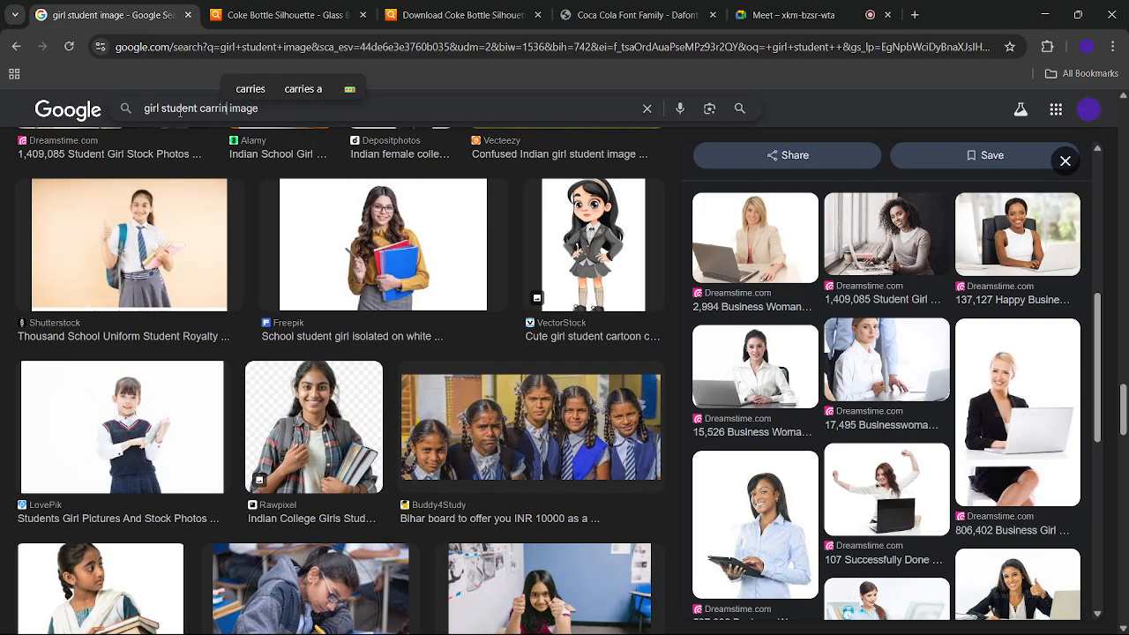
text(g )
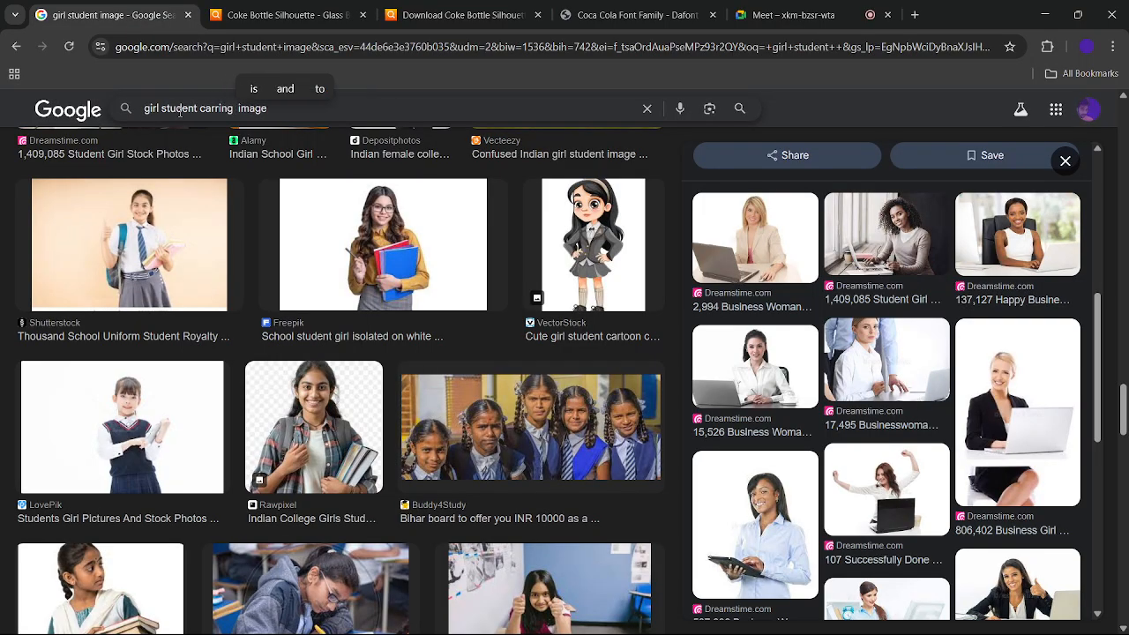
text(with )
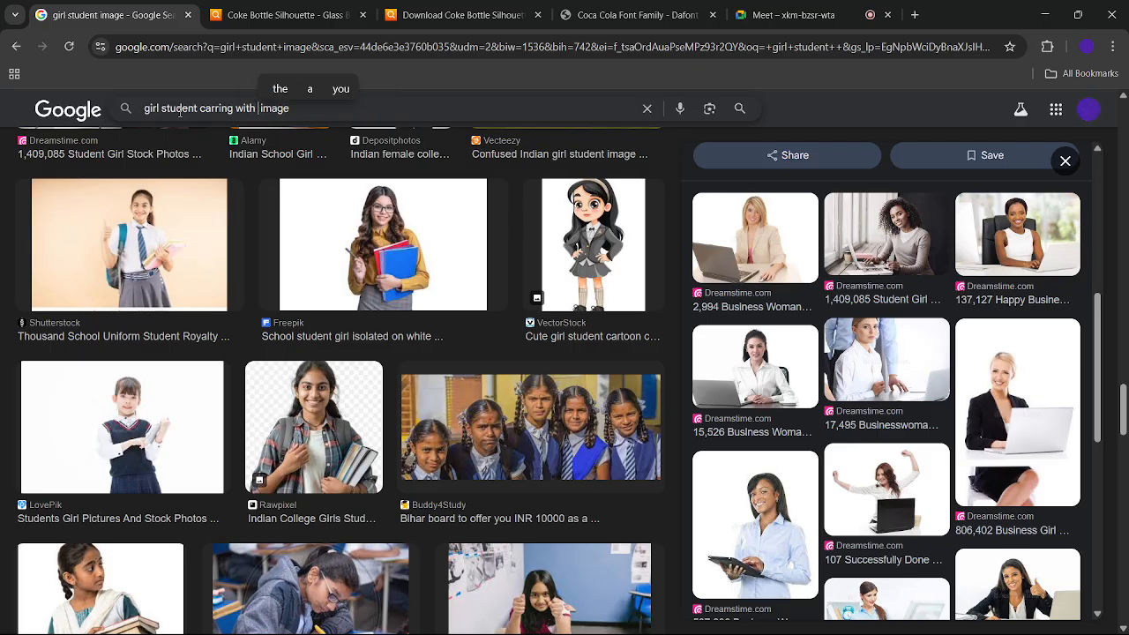
text(la )
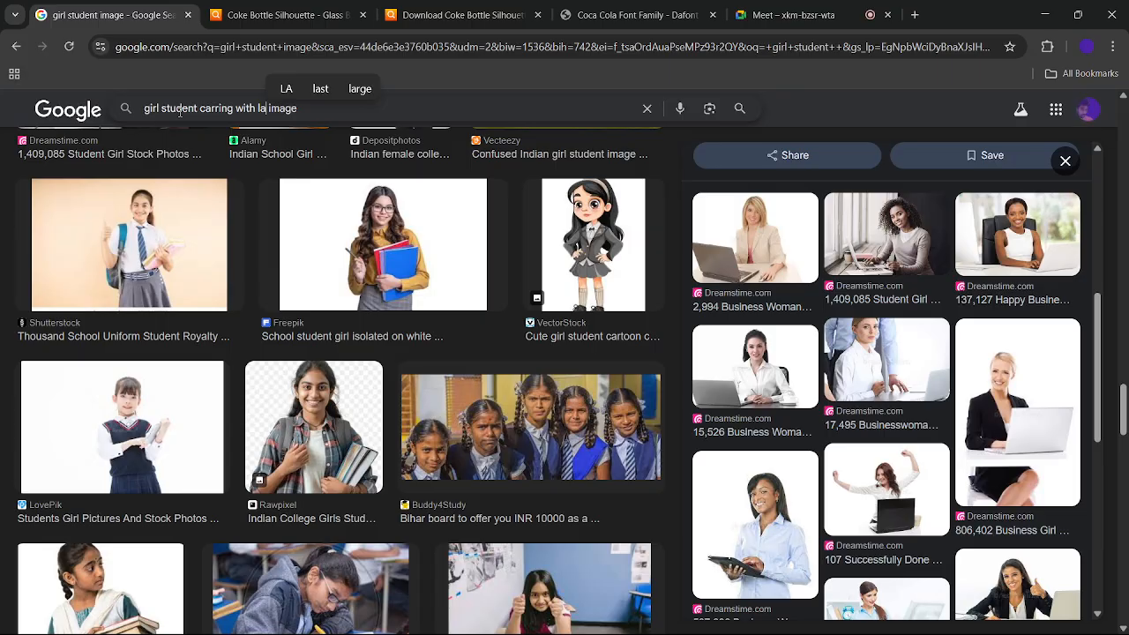
text(pto)
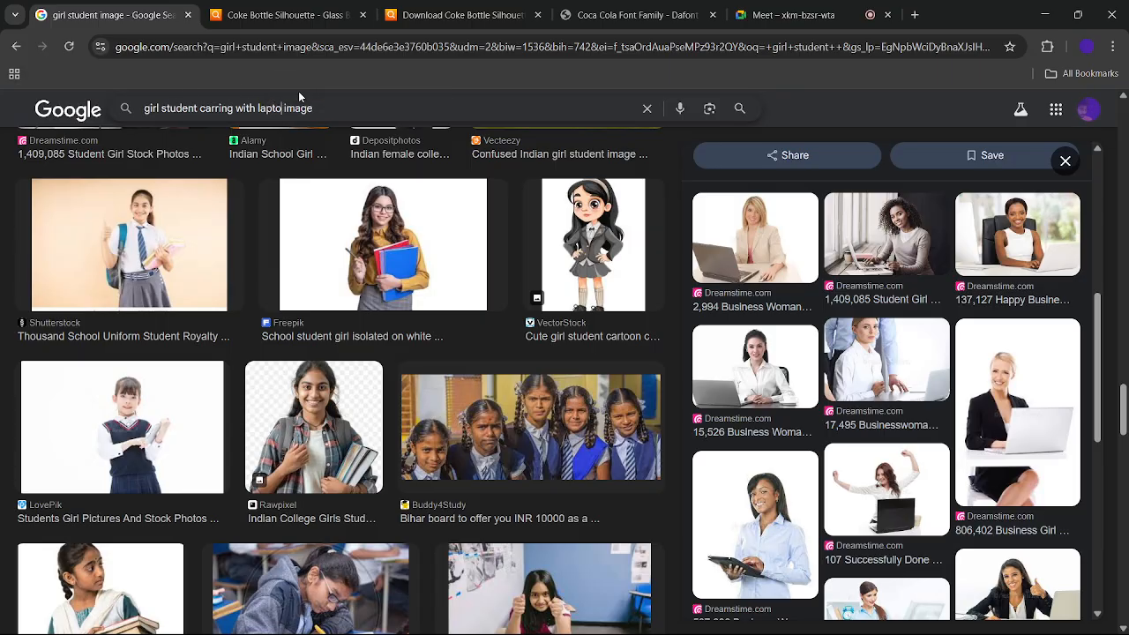
text(p)
key(Return)
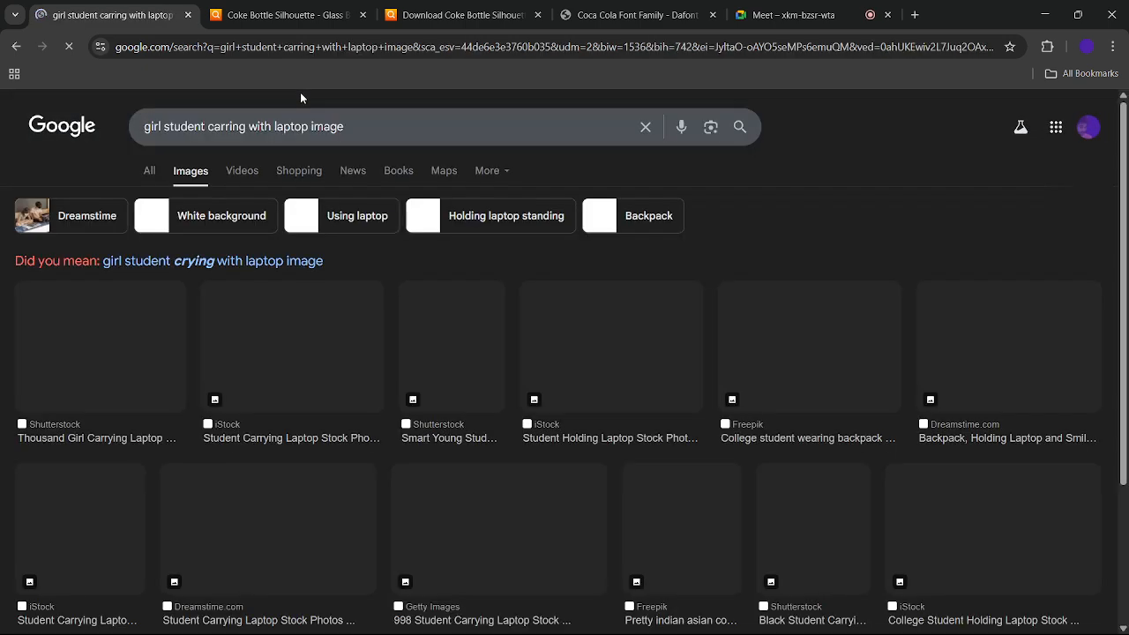
Open the suggested search "girl student crying with laptop image" and look through its photos
click(252, 262)
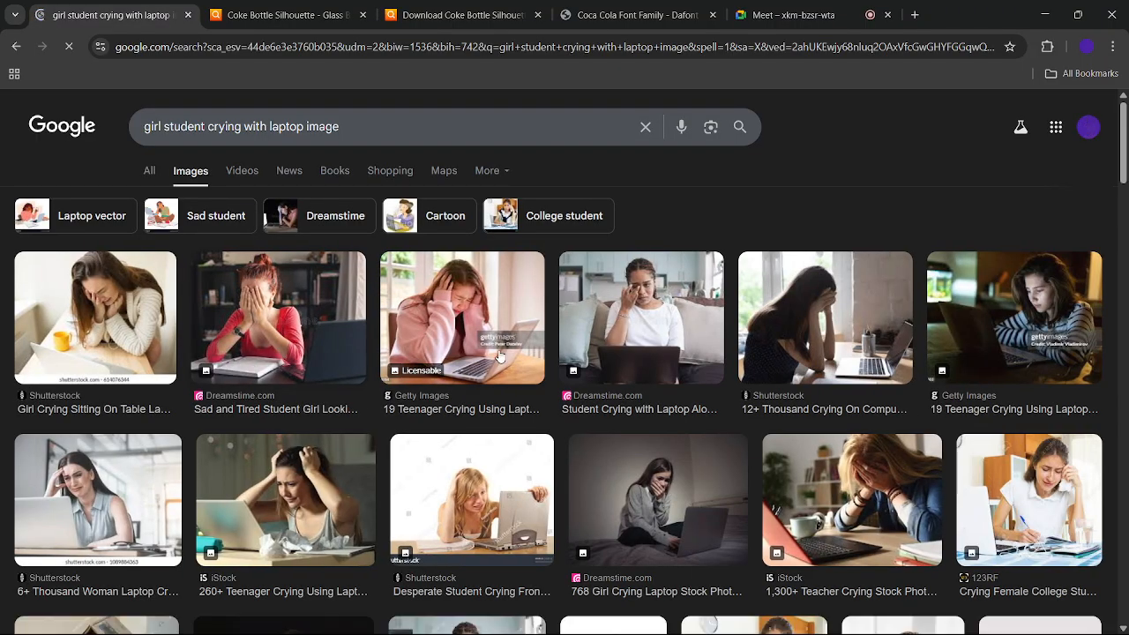
scroll(500, 355, down, 1)
scroll(500, 355, down, 2)
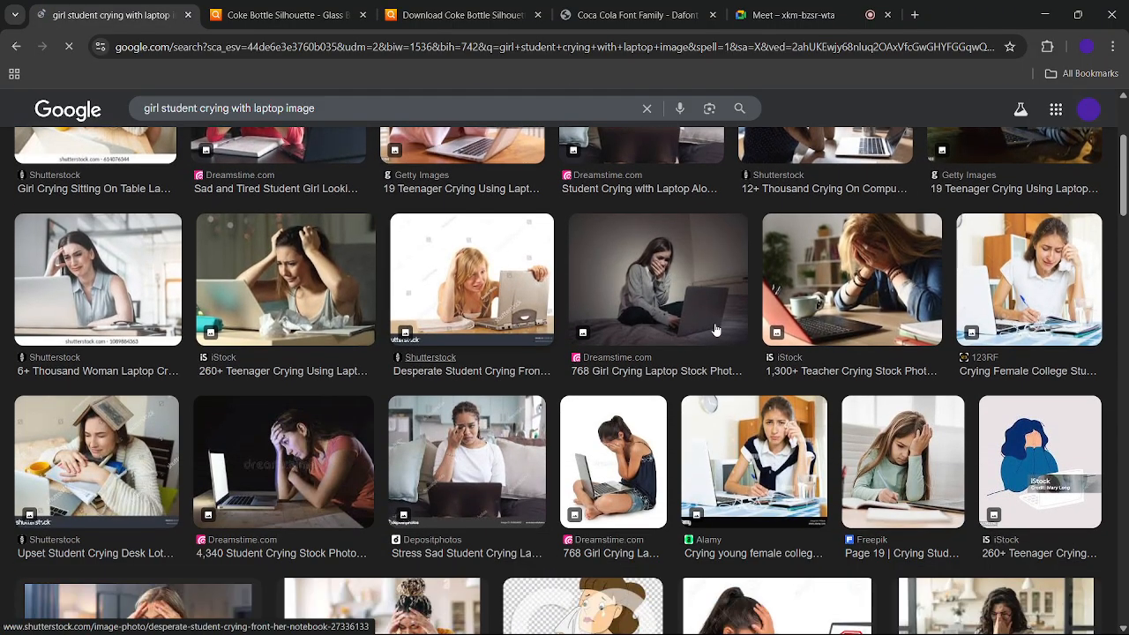
scroll(620, 411, down, 2)
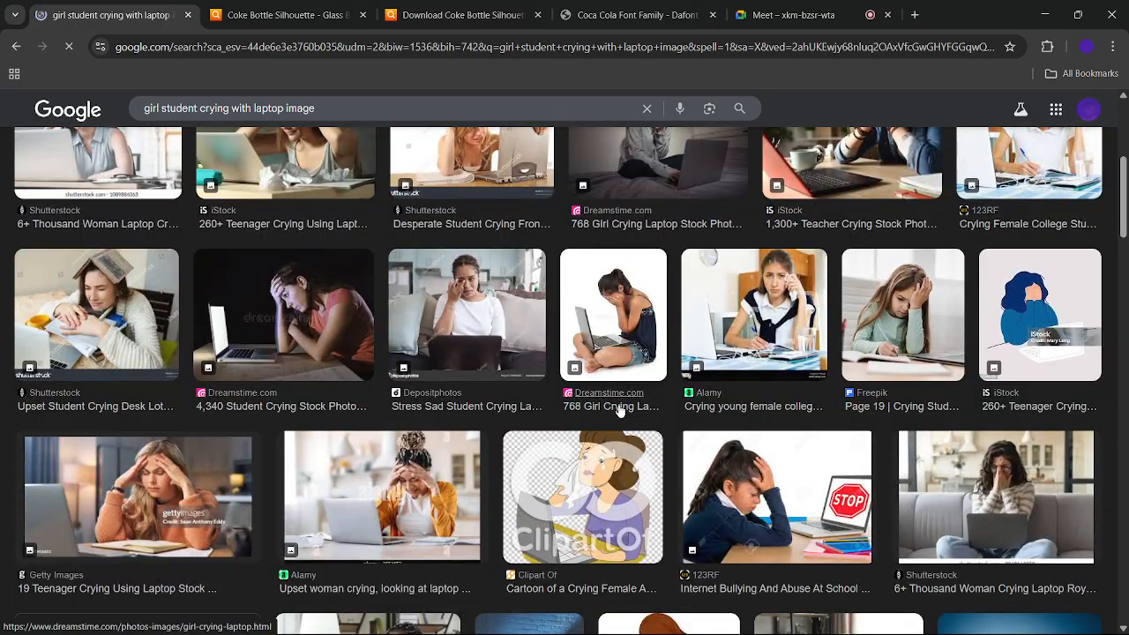
Change the image search to "girl student carry with laptop image" and run it
click(229, 108)
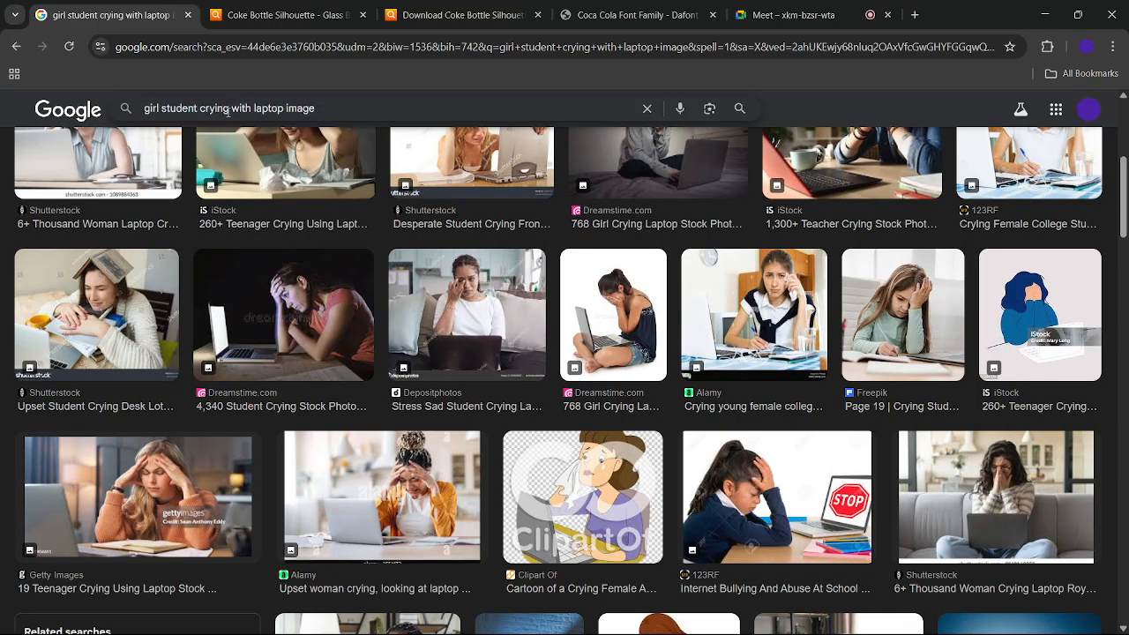
key(BackSpace)
key(BackSpace)
key(BackSpace)
key(BackSpace)
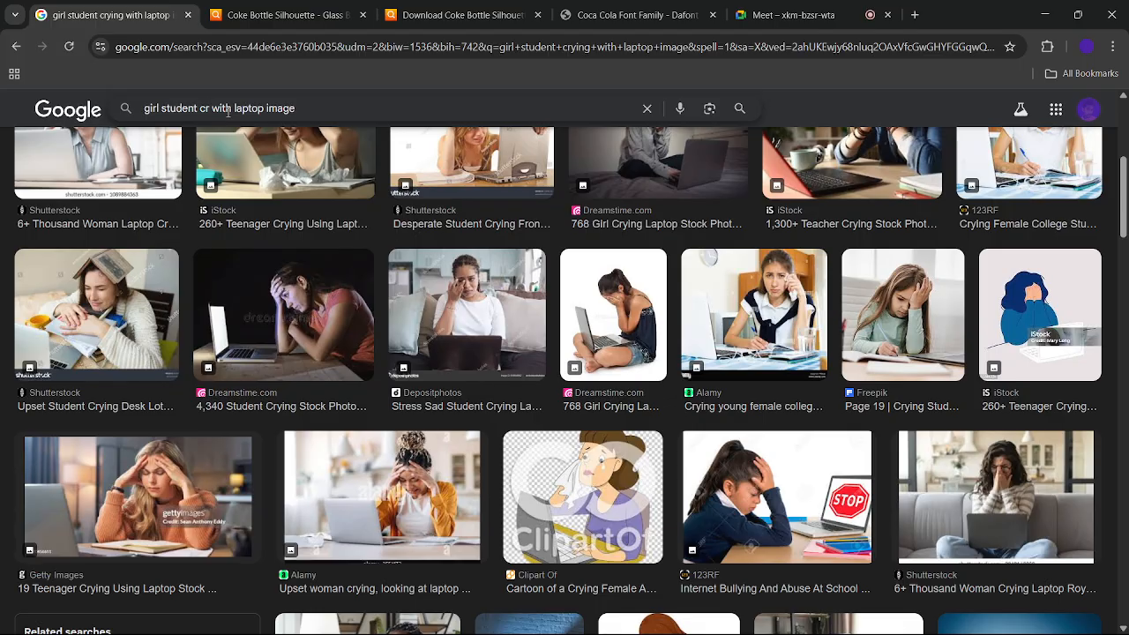
text(r)
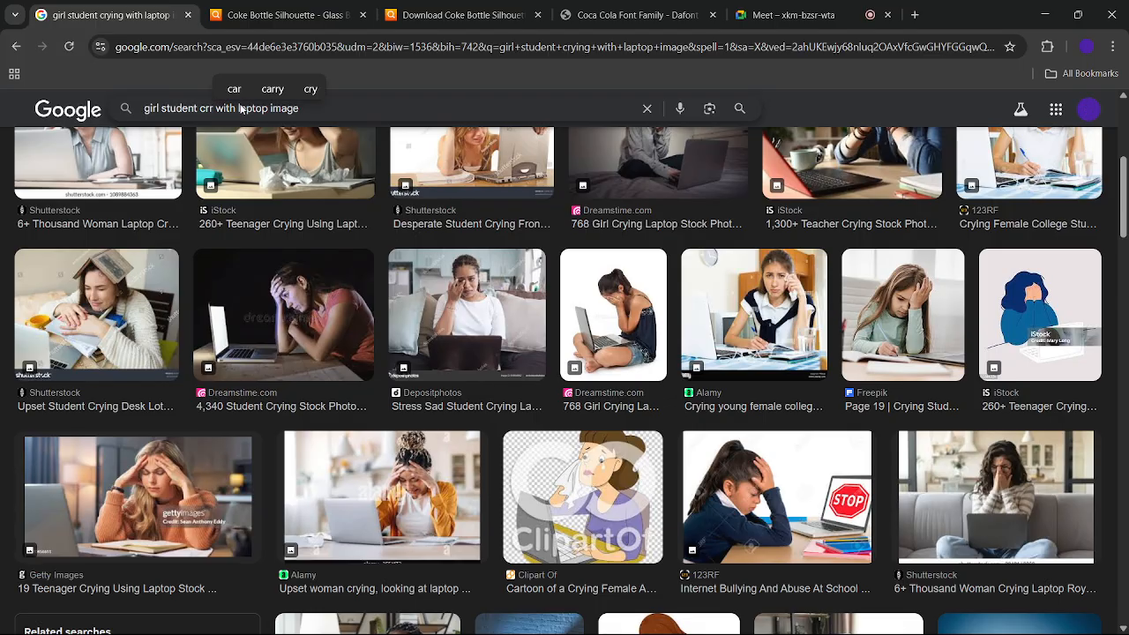
text(y)
key(BackSpace)
key(BackSpace)
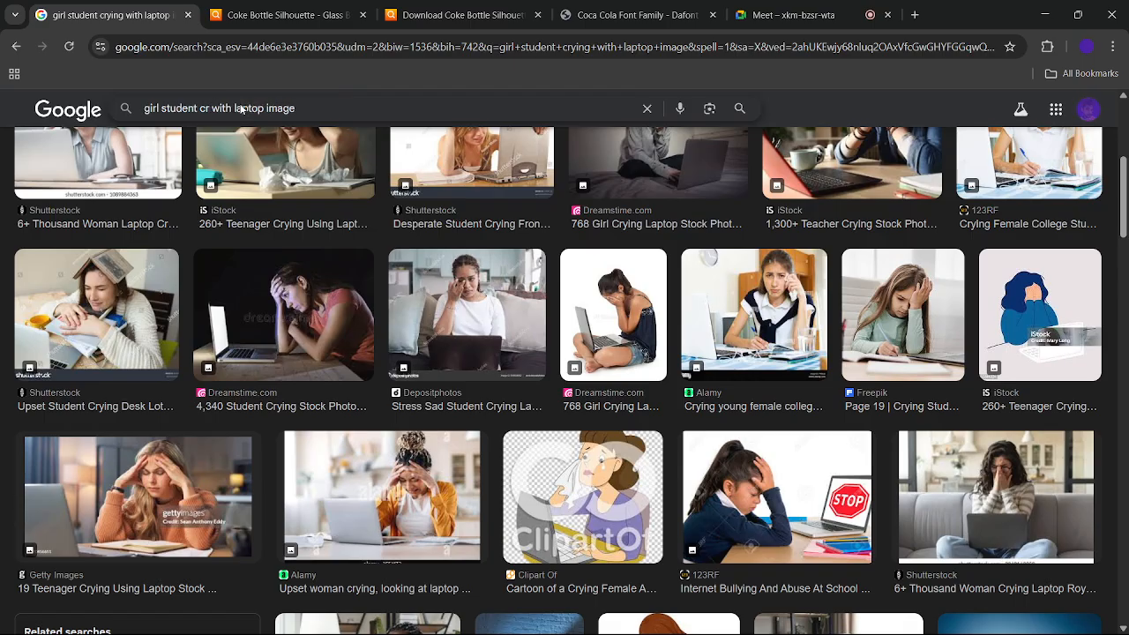
key(BackSpace)
text(arr)
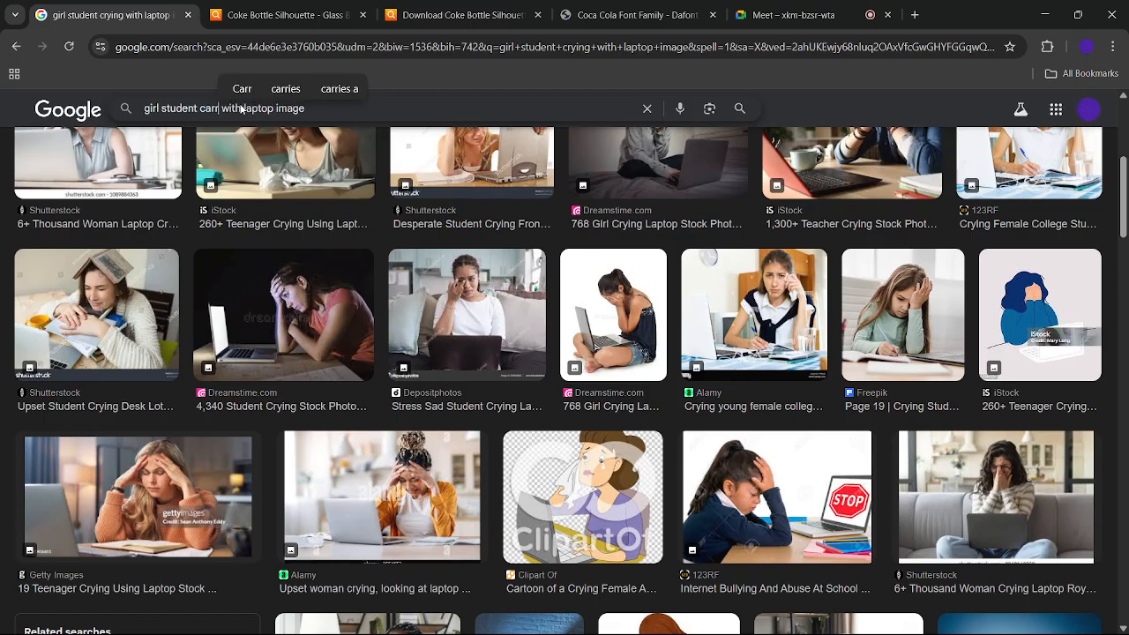
text(y)
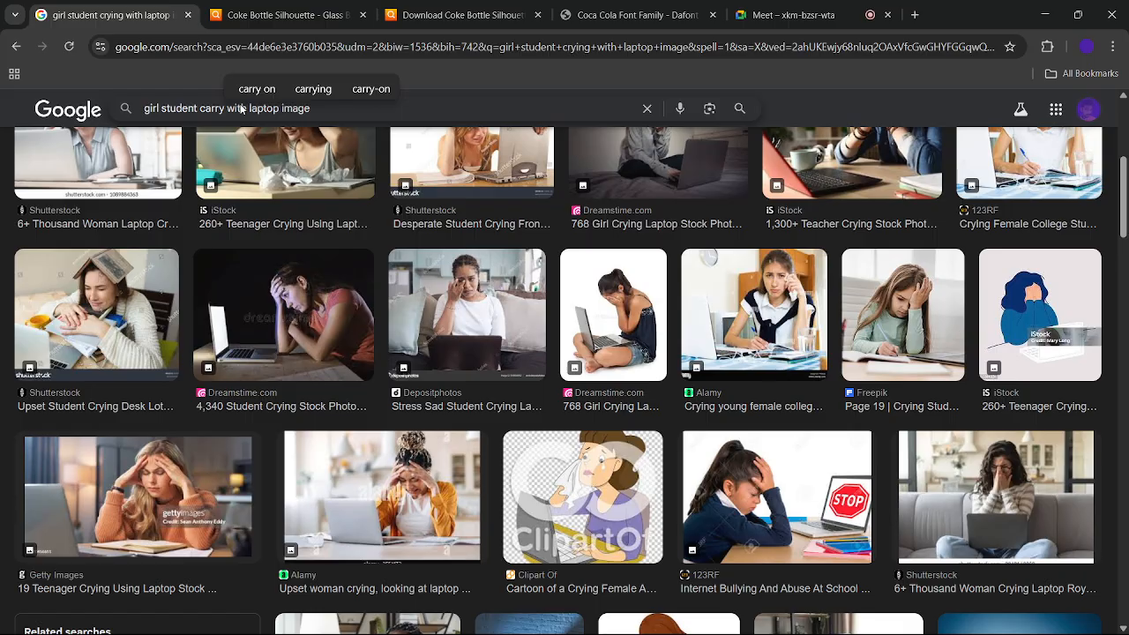
key(Return)
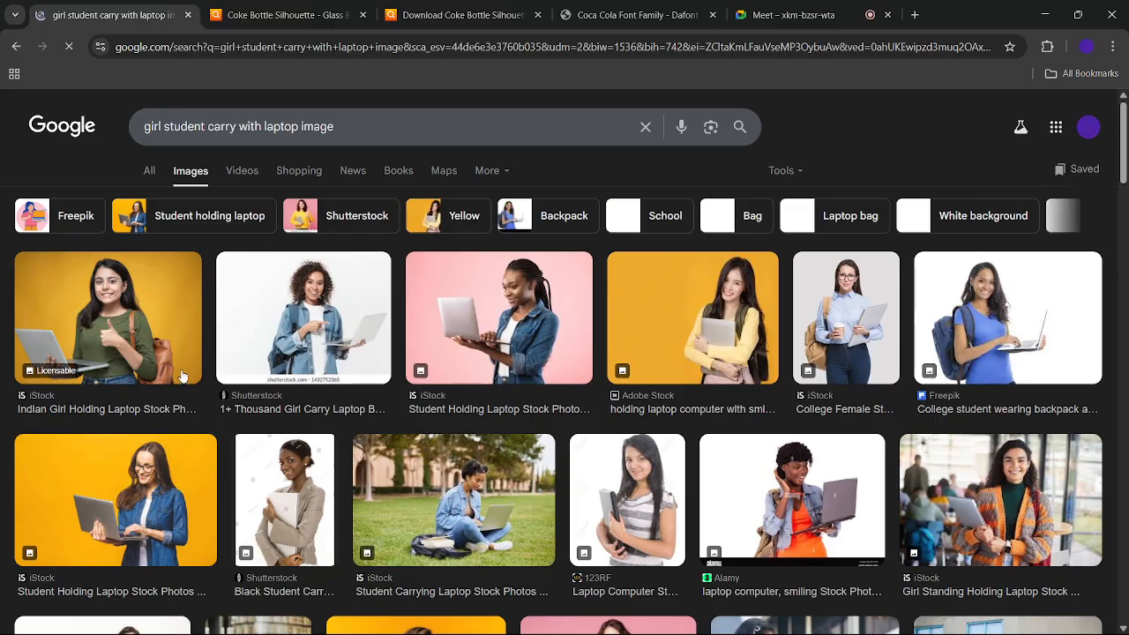
Preview the iStock photo of the woman in a denim shirt holding a laptop against a yellow background and copy the image
scroll(653, 393, down, 3)
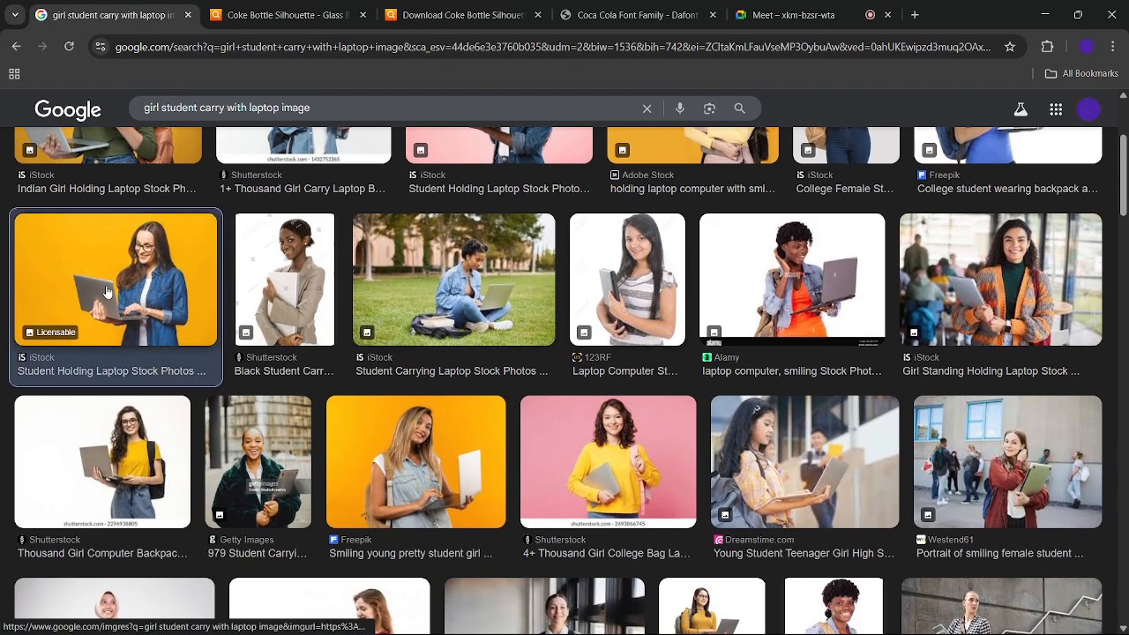
click(106, 291)
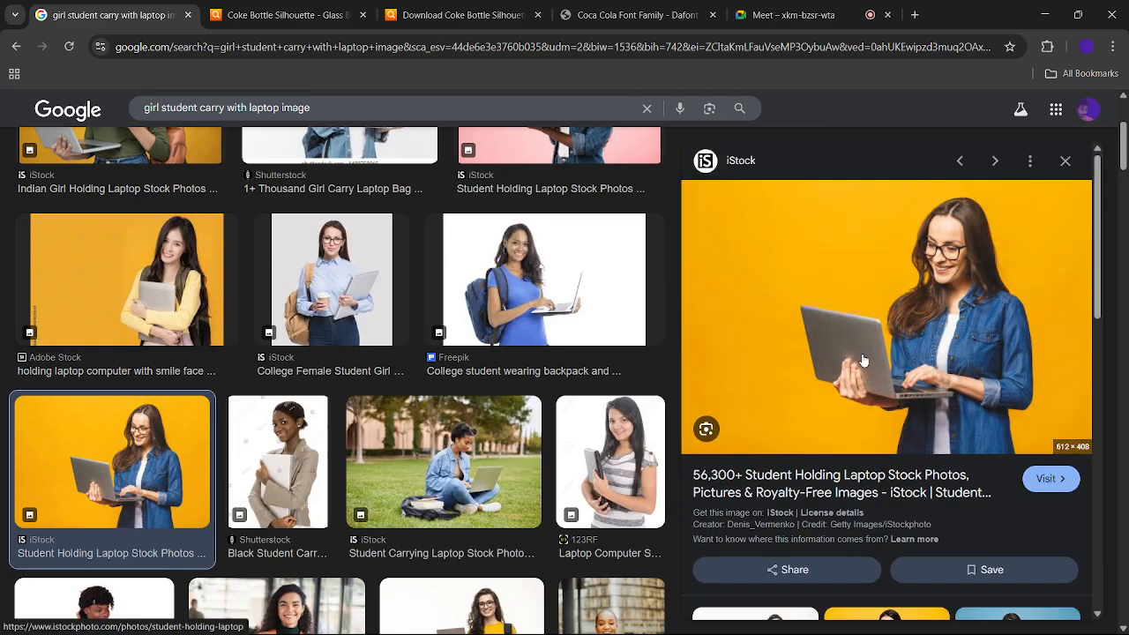
scroll(441, 396, down, 2)
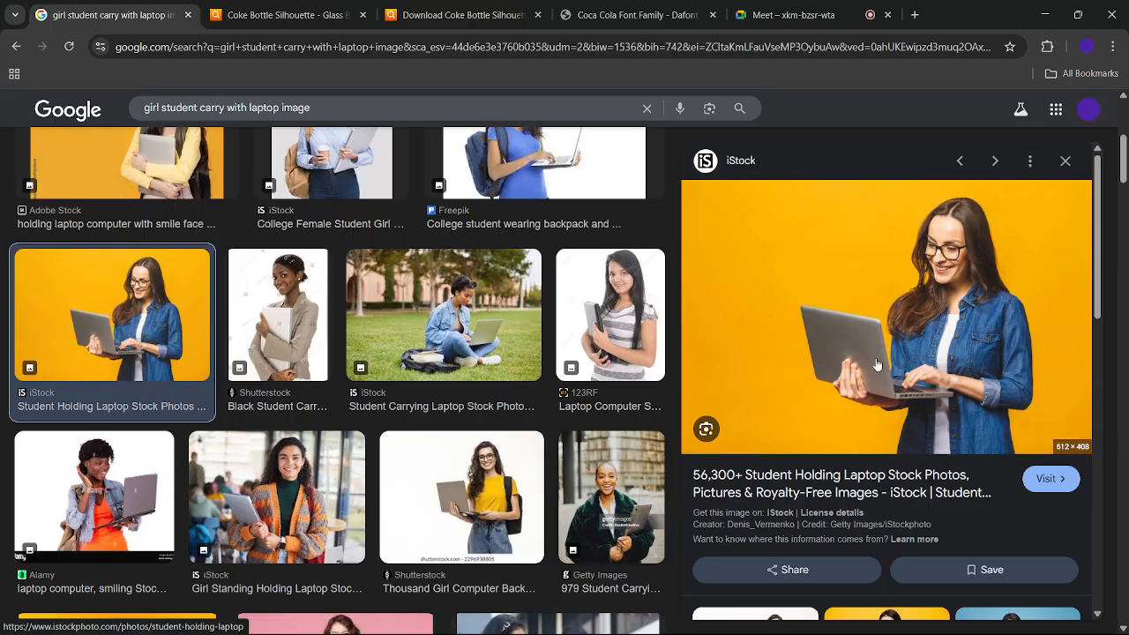
right_click(876, 362)
click(937, 463)
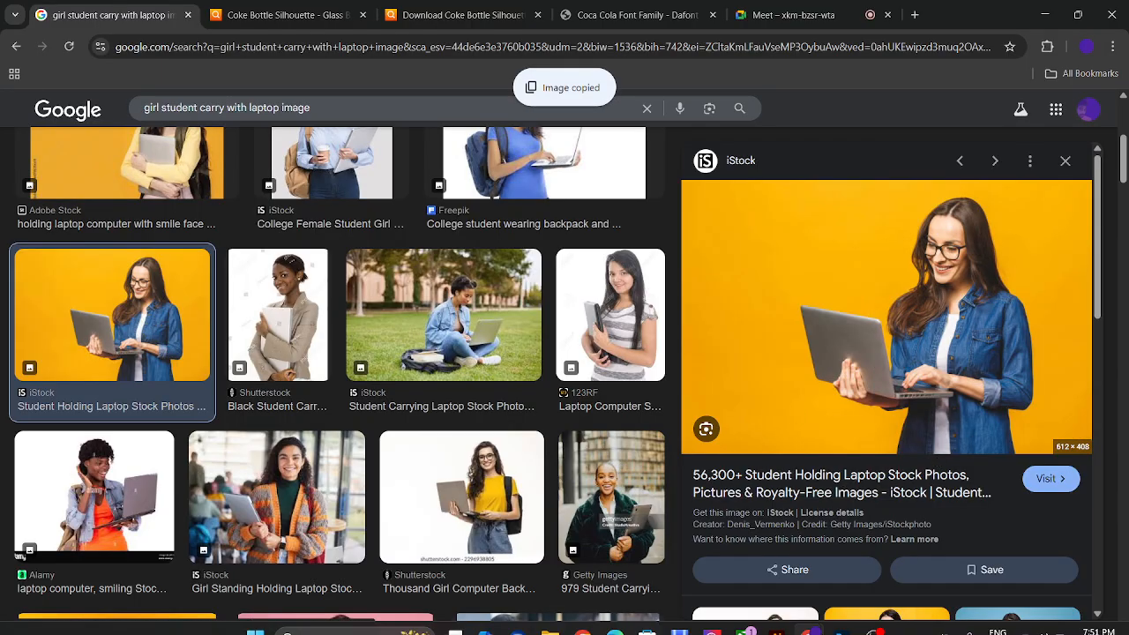
Switch to Photoshop, paste the copied photo above the purple layer and move it toward the white curved shape
click(841, 617)
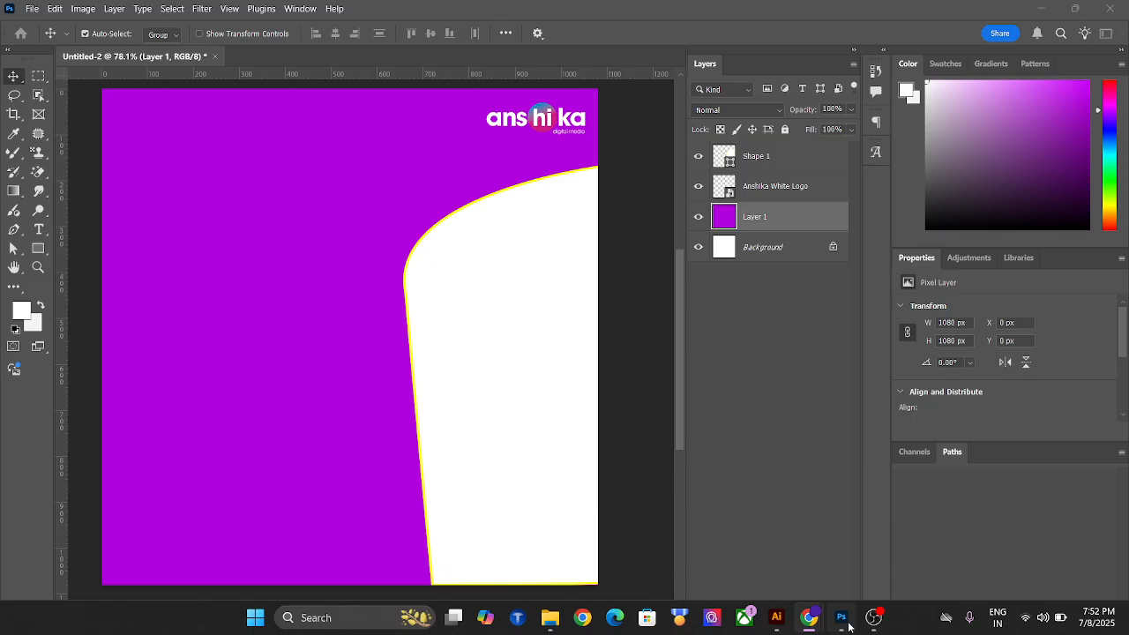
key(ctrl+v)
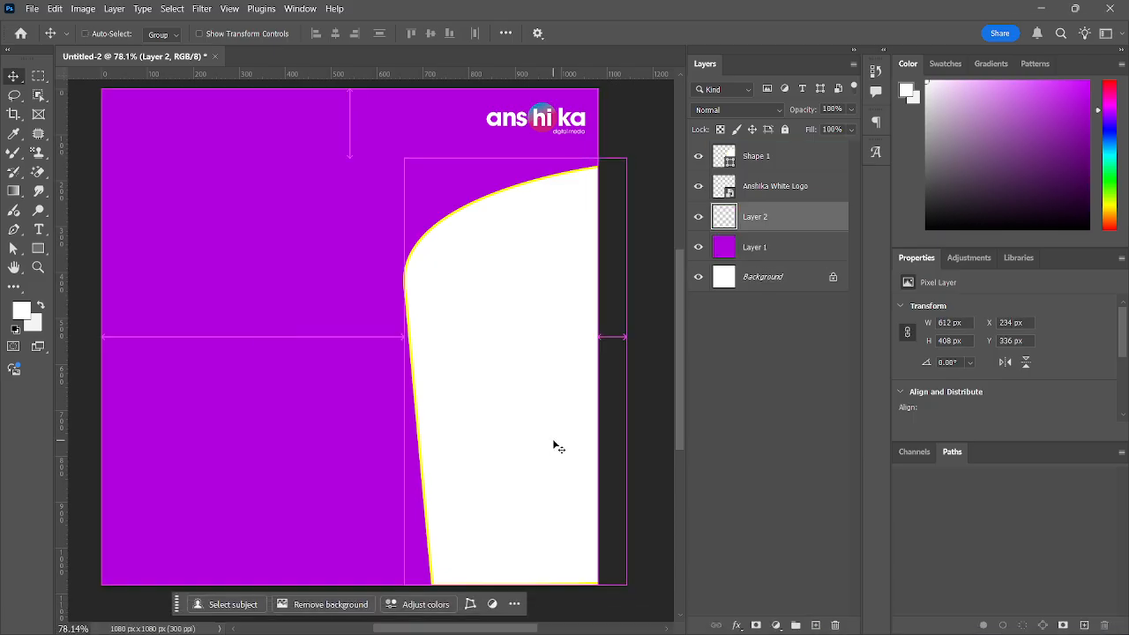
drag(415, 404, 505, 445)
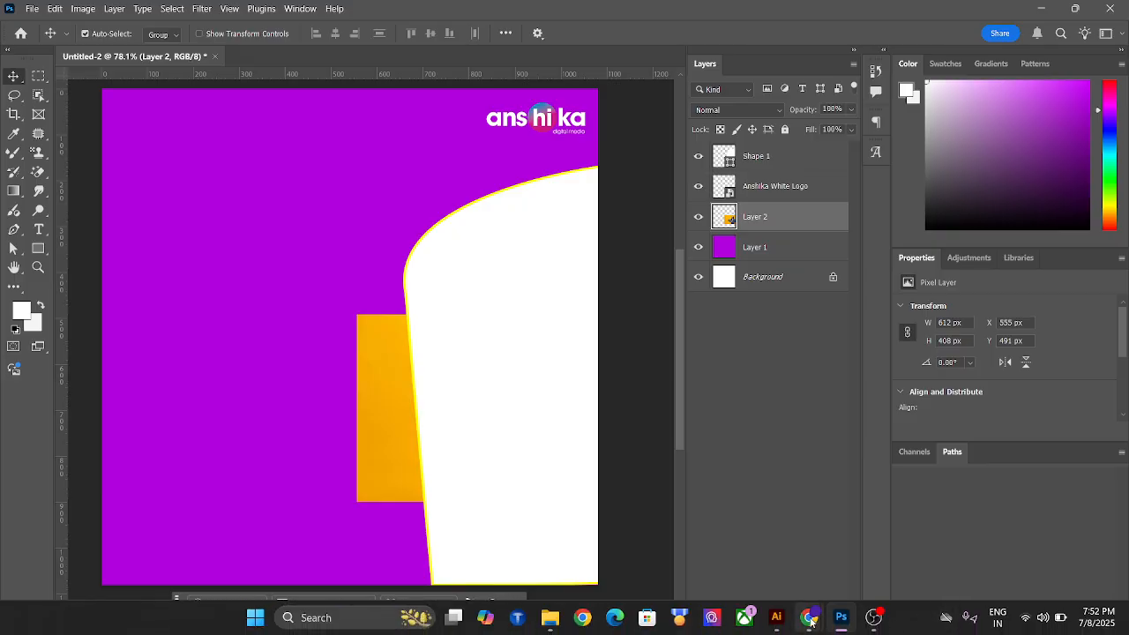
mouse_move(809, 619)
click(765, 547)
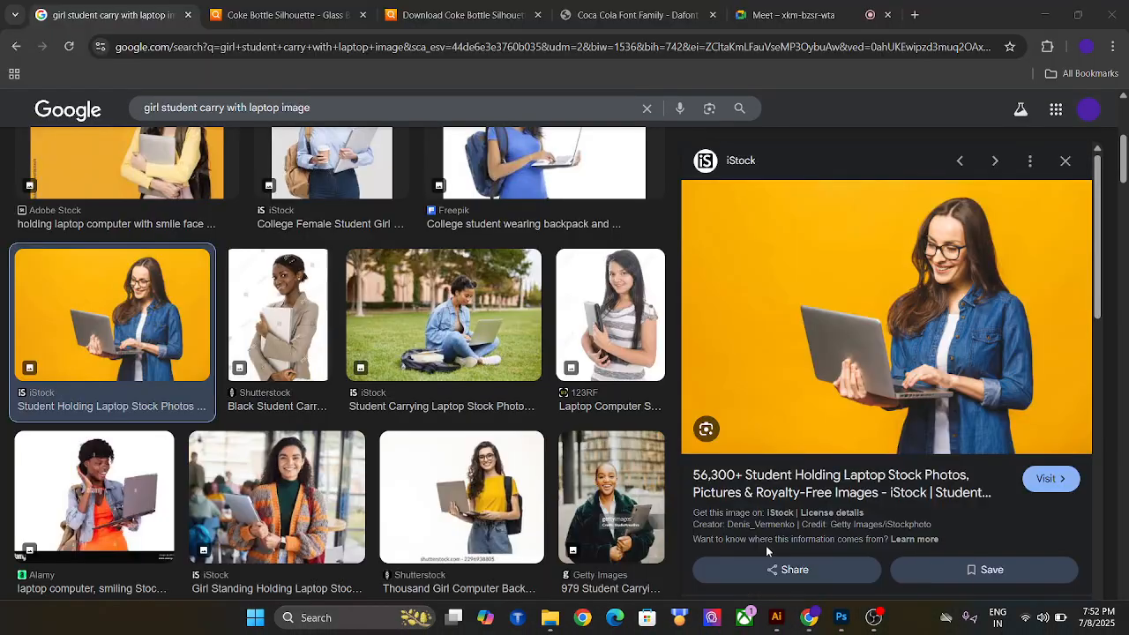
right_click(891, 267)
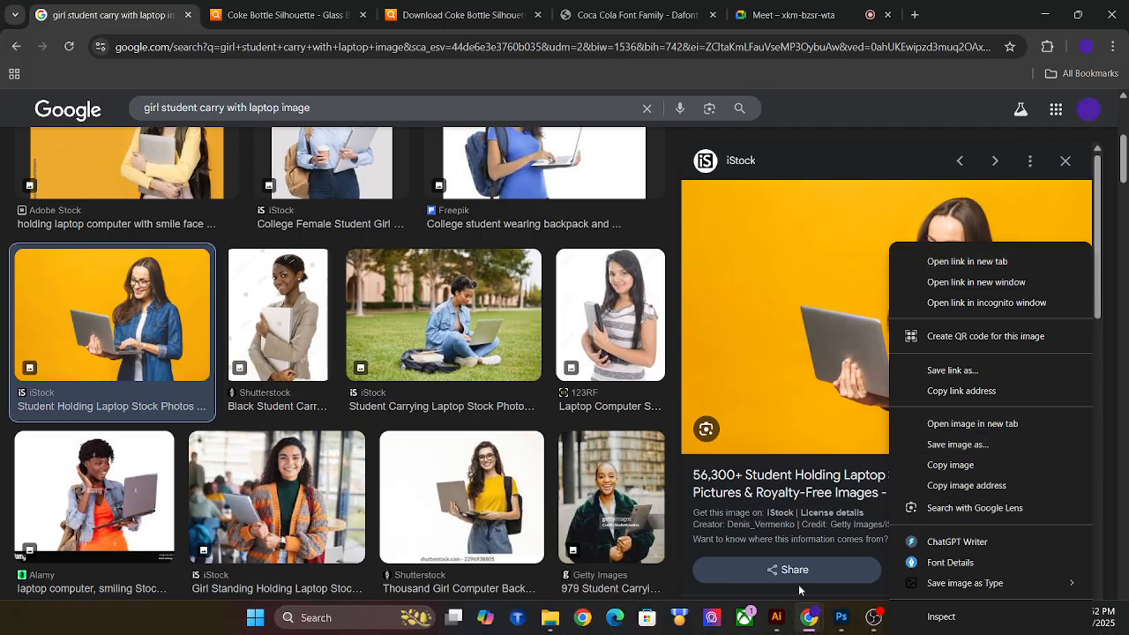
mouse_move(840, 617)
click(842, 538)
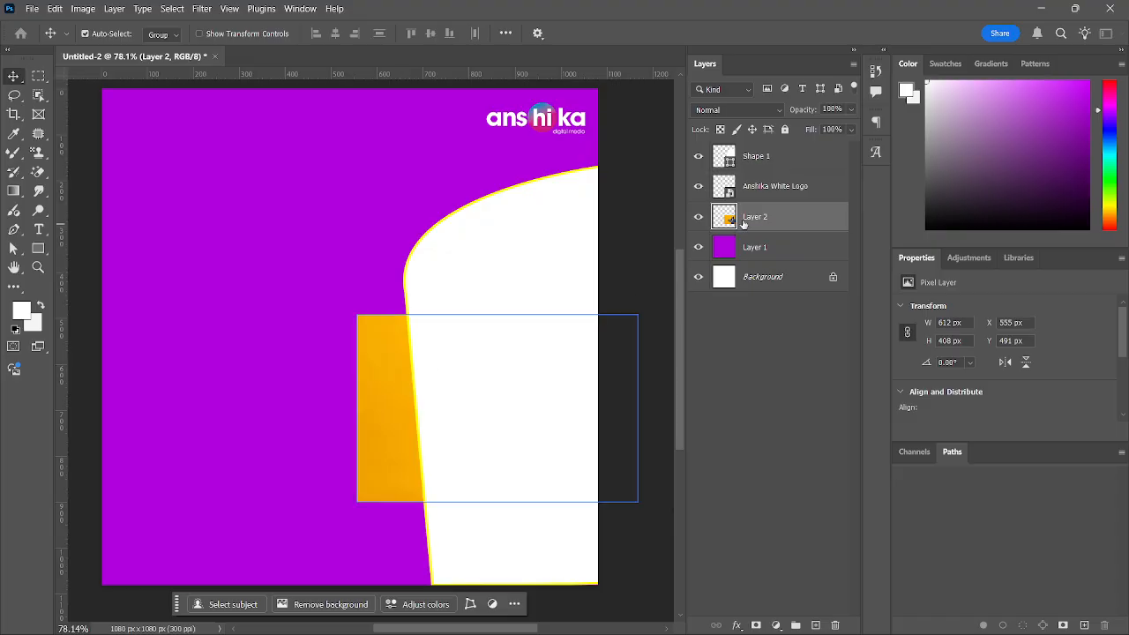
key(ctrl+t)
right_click(403, 391)
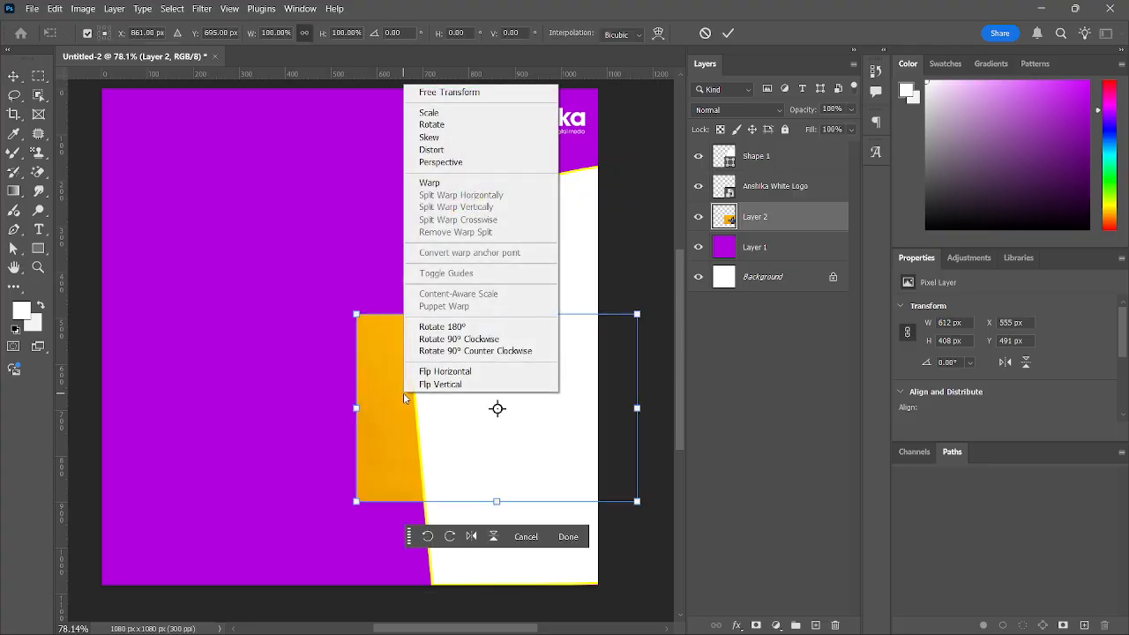
click(331, 423)
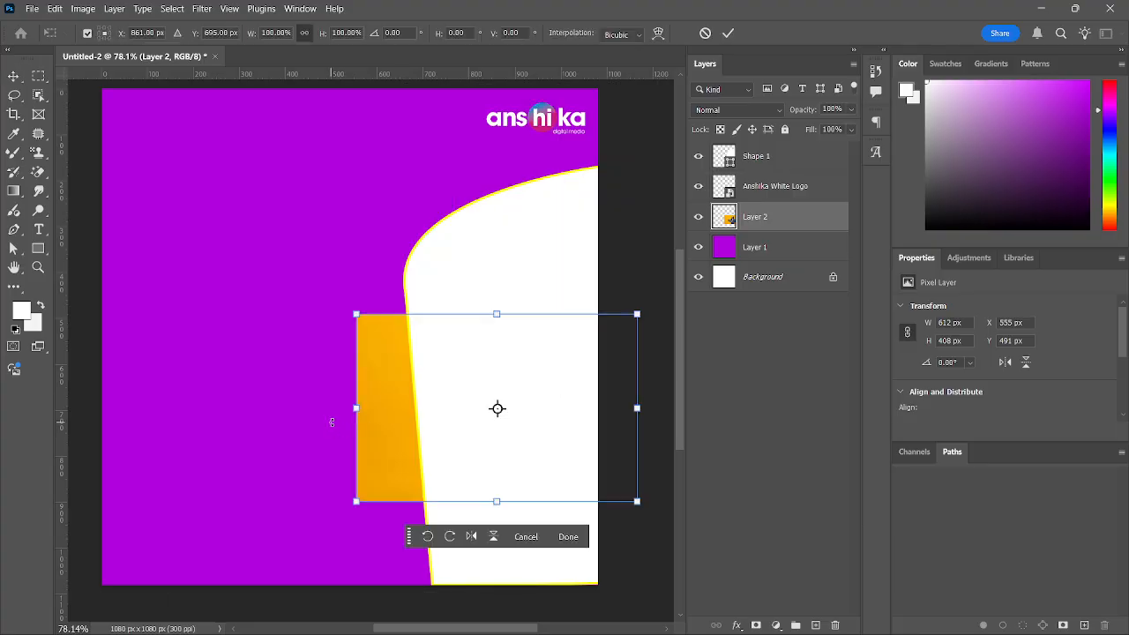
Bring the photo layer above the curved shape and scale it to about 240%, filling the canvas width below the logo
drag(753, 220, 753, 152)
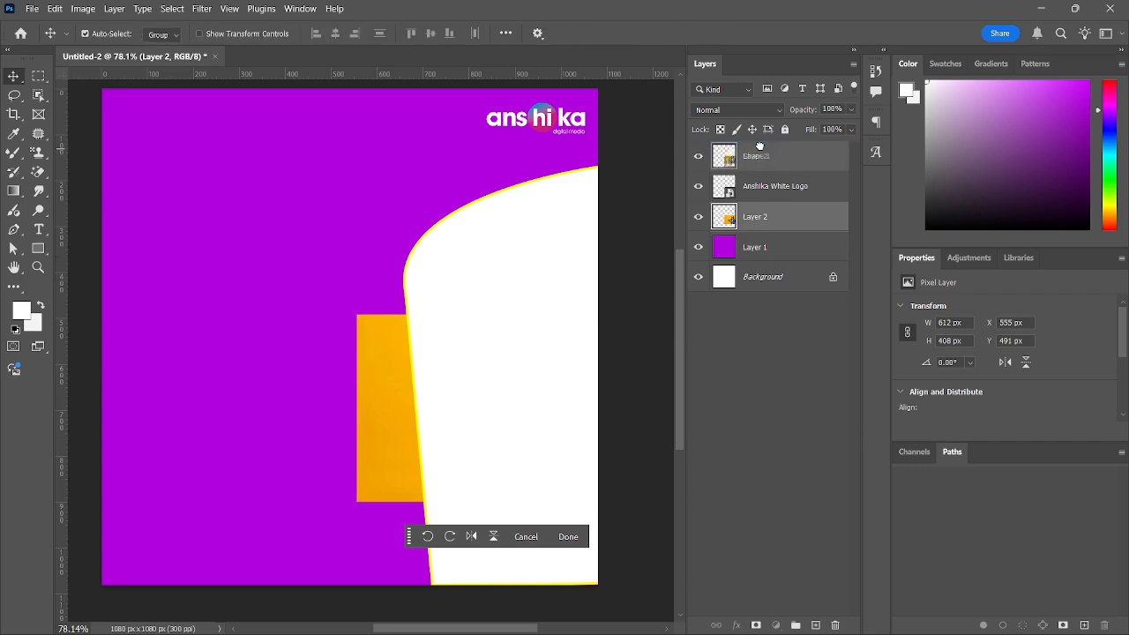
double_click(399, 426)
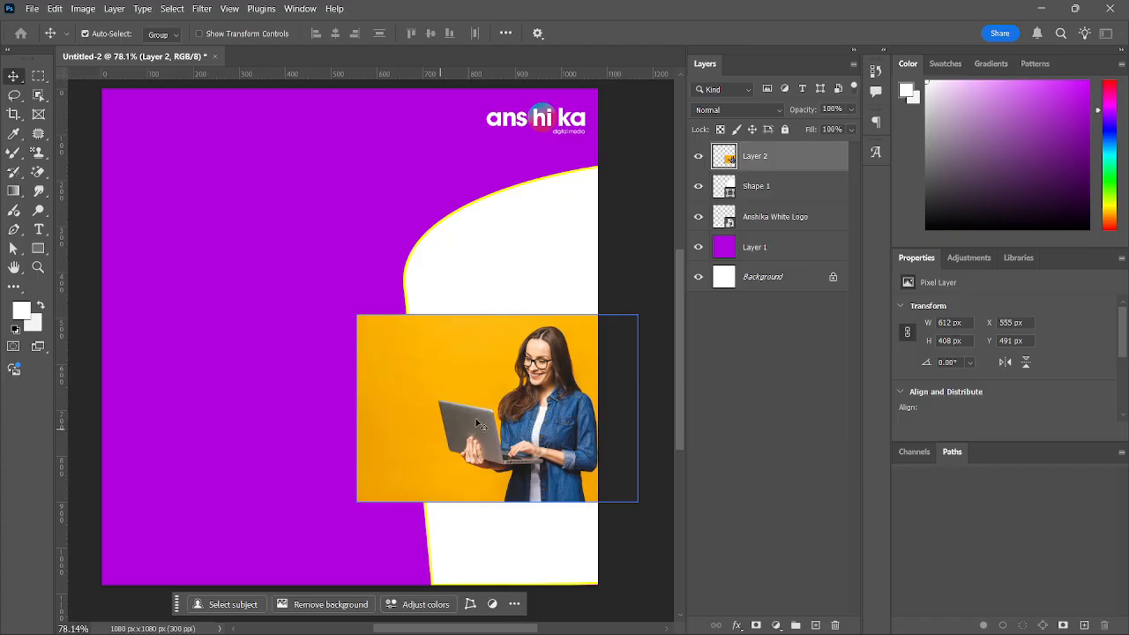
key(ctrl+t)
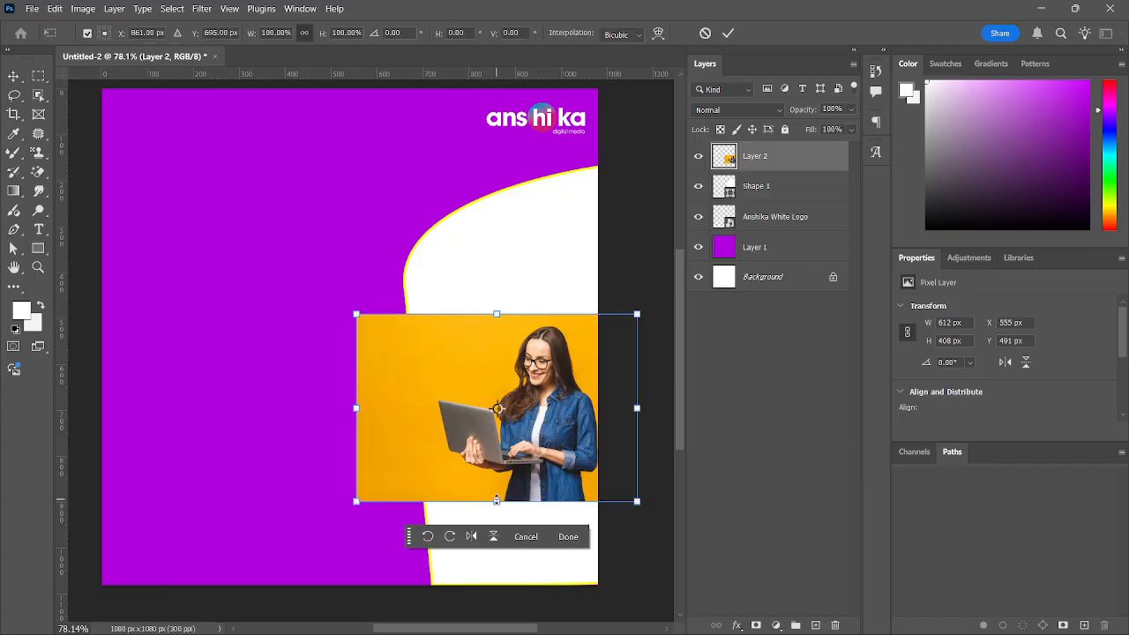
drag(497, 500, 494, 592)
drag(535, 498, 460, 421)
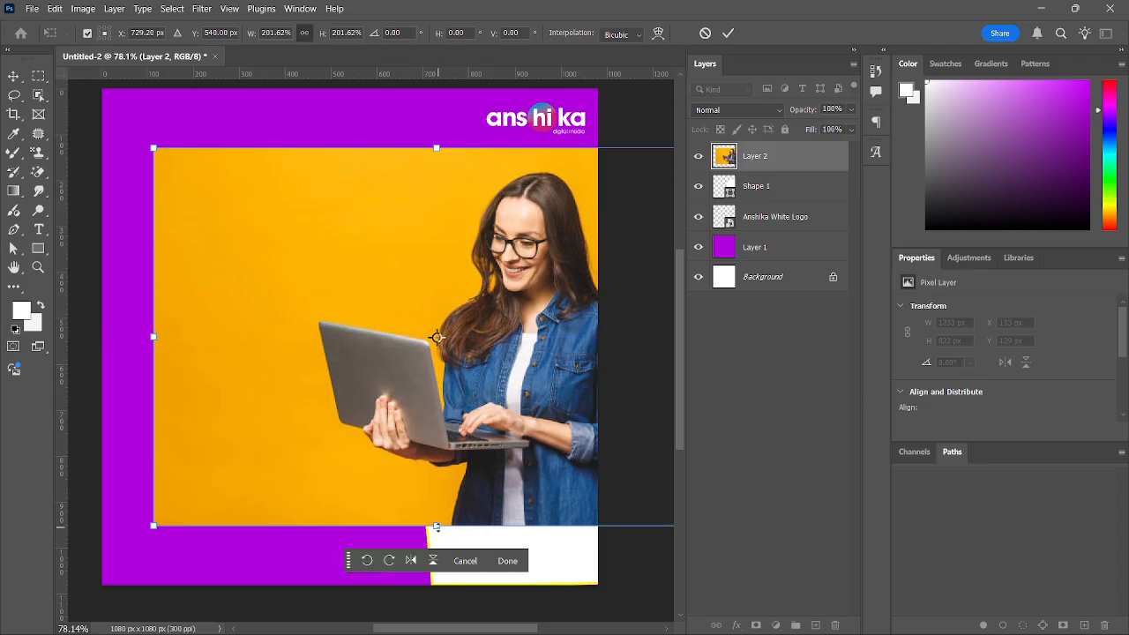
drag(437, 527, 465, 481)
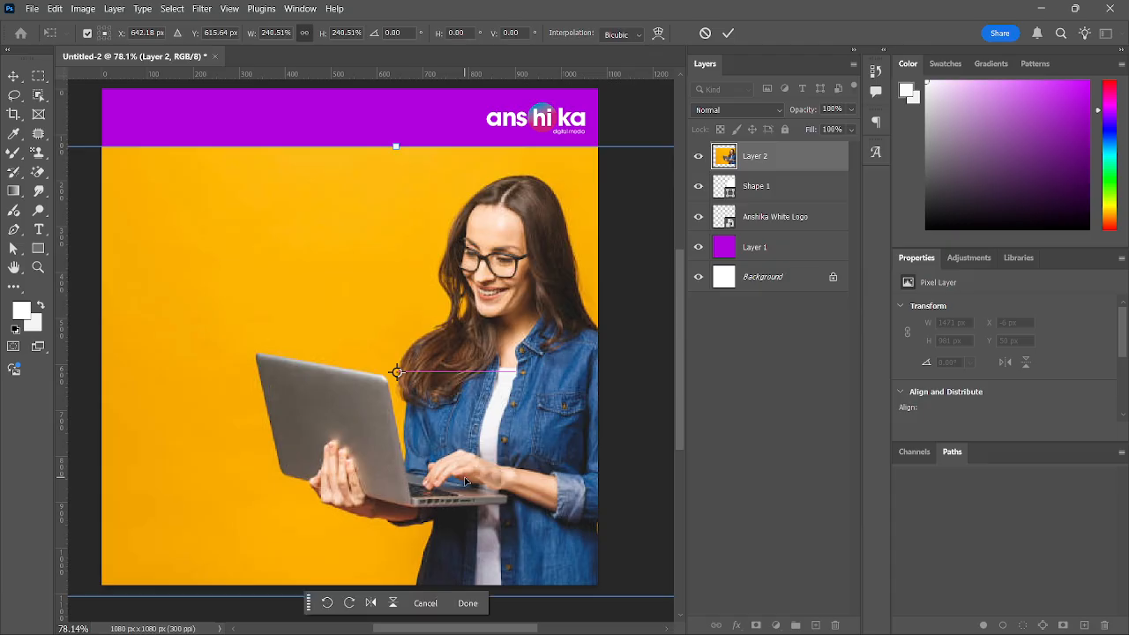
click(467, 603)
scroll(472, 613, down, 1)
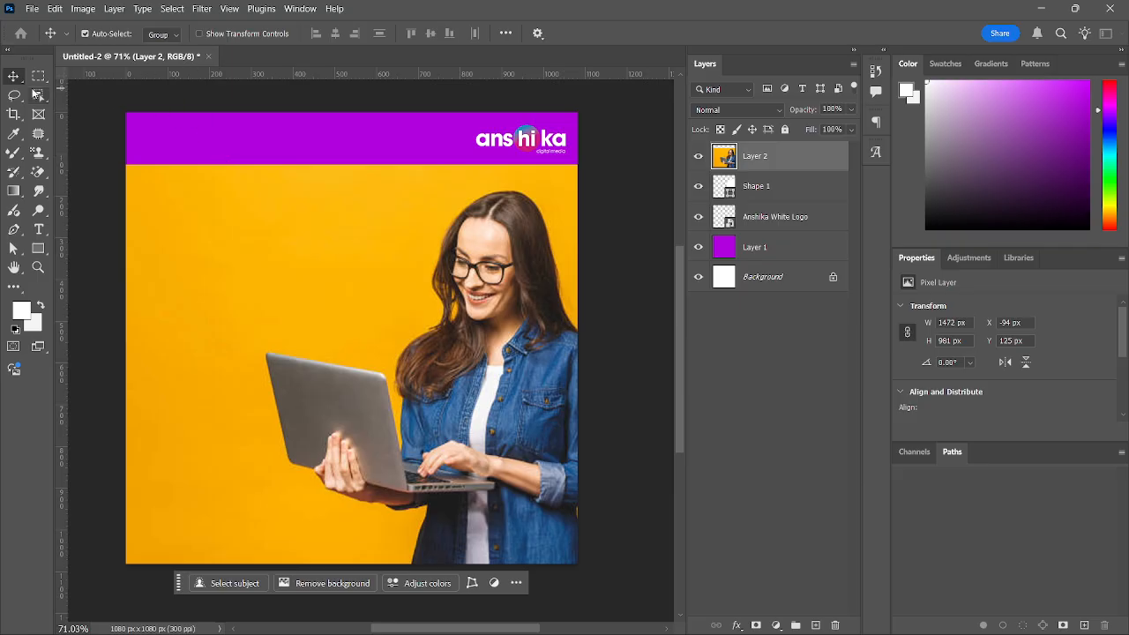
Cut the woman with the laptop out onto a new layer using Select Subject and hide the original photo layer
click(36, 94)
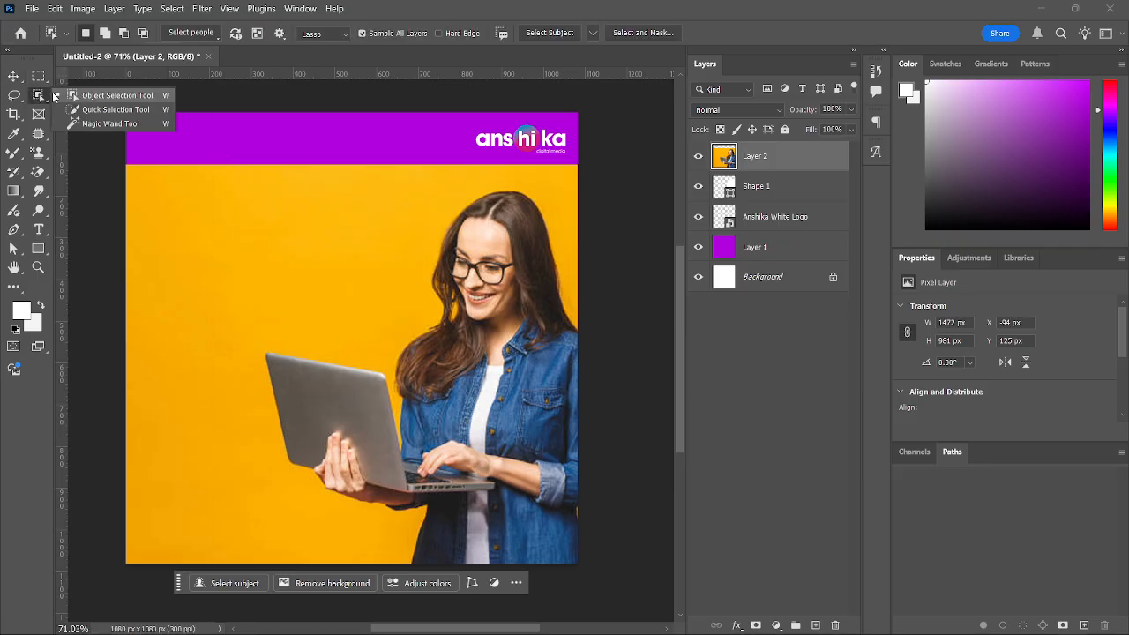
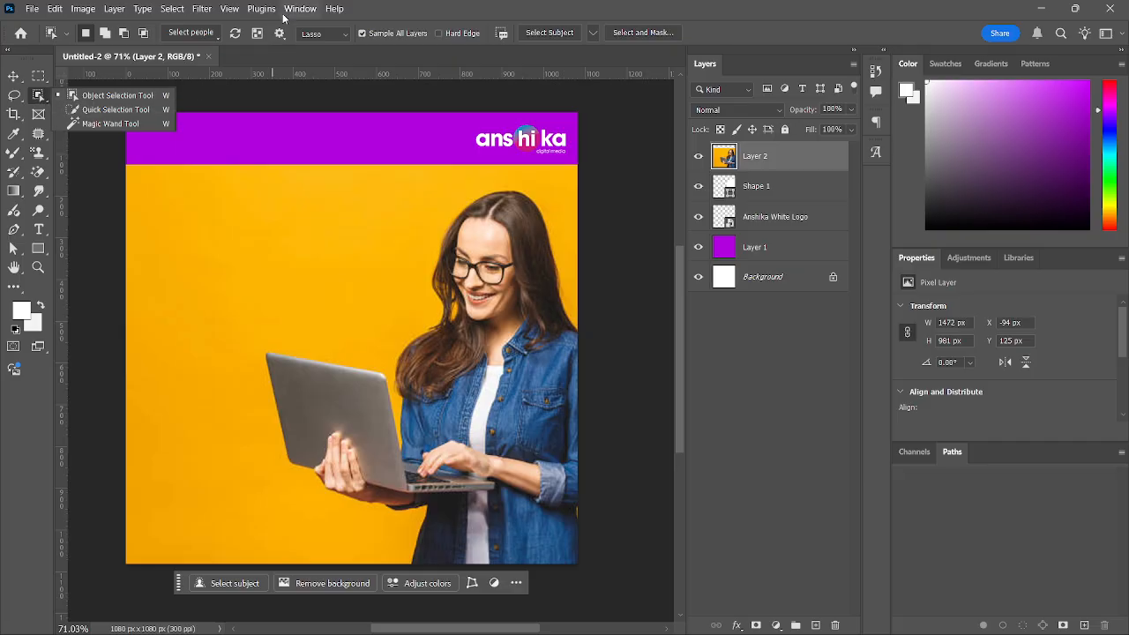
click(213, 35)
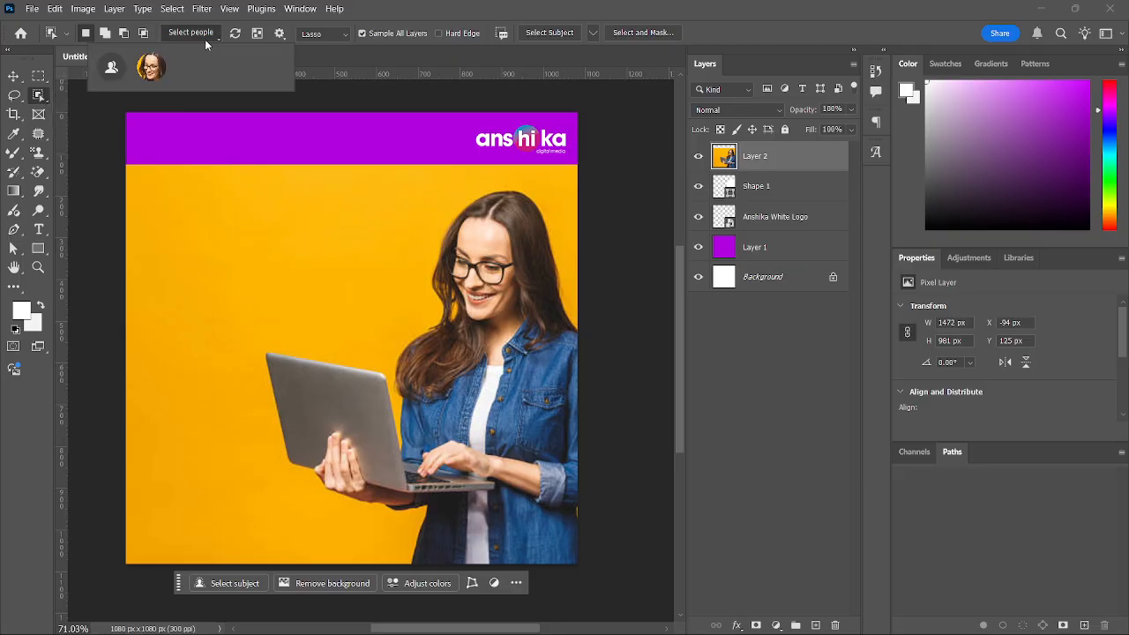
key(Escape)
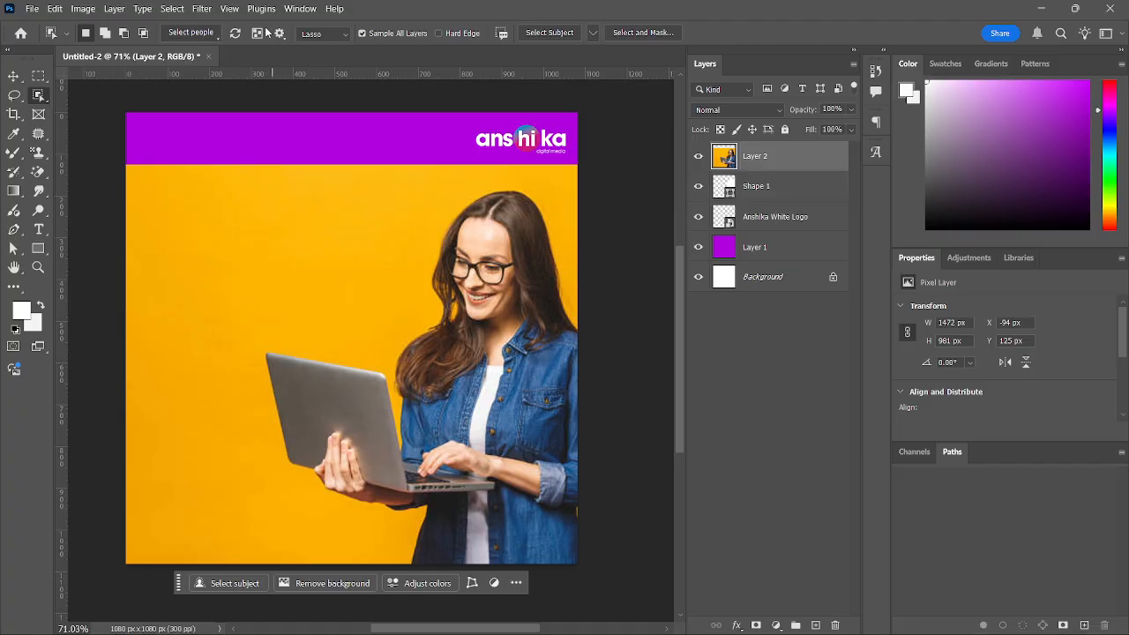
click(554, 34)
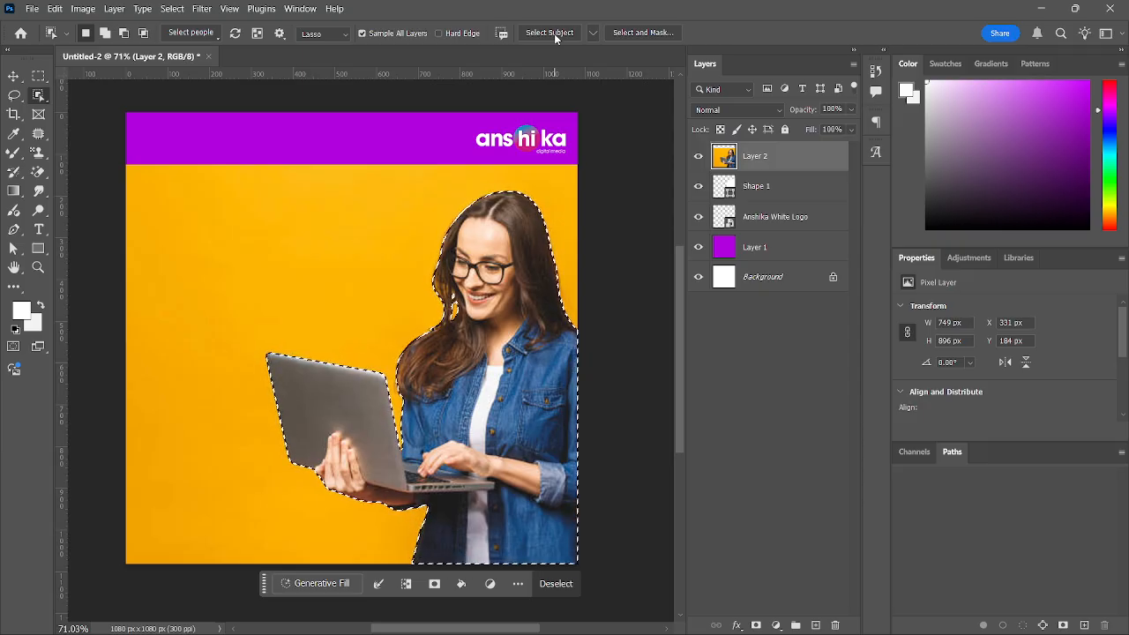
key(ctrl+j)
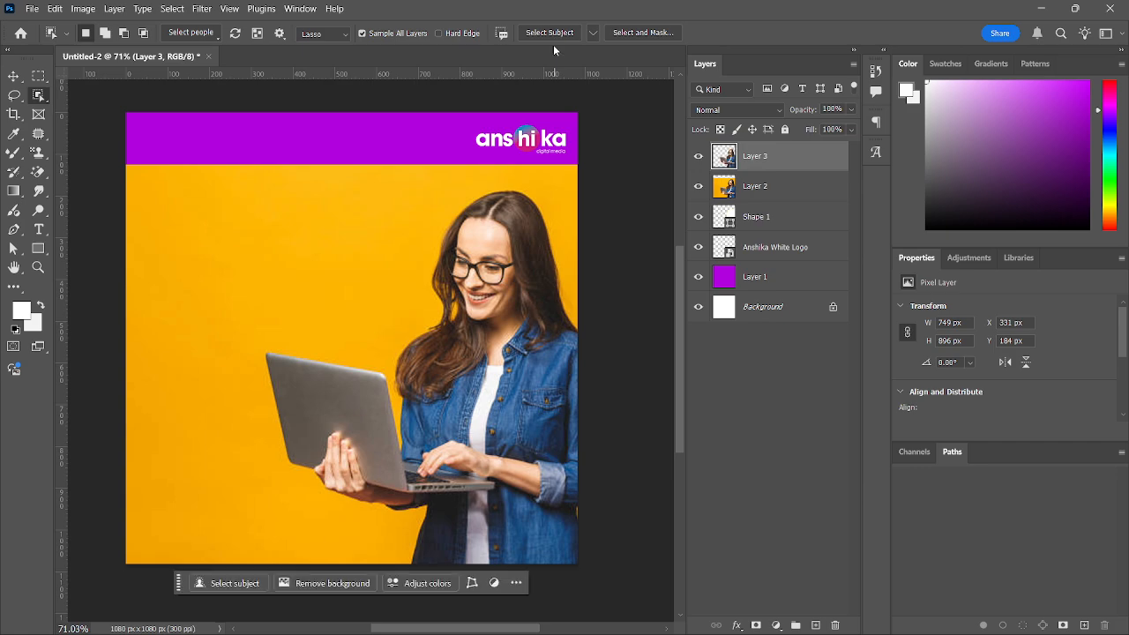
click(697, 186)
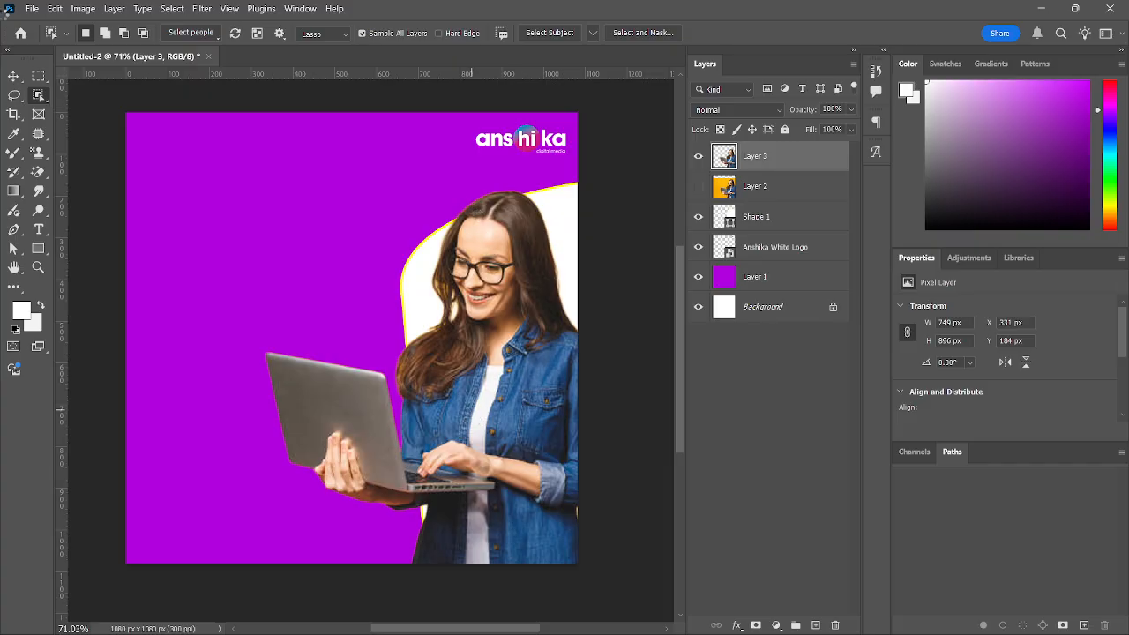
Move the woman's cutout up the canvas, keeping her at the right edge and leaving a free strip below her
key(v)
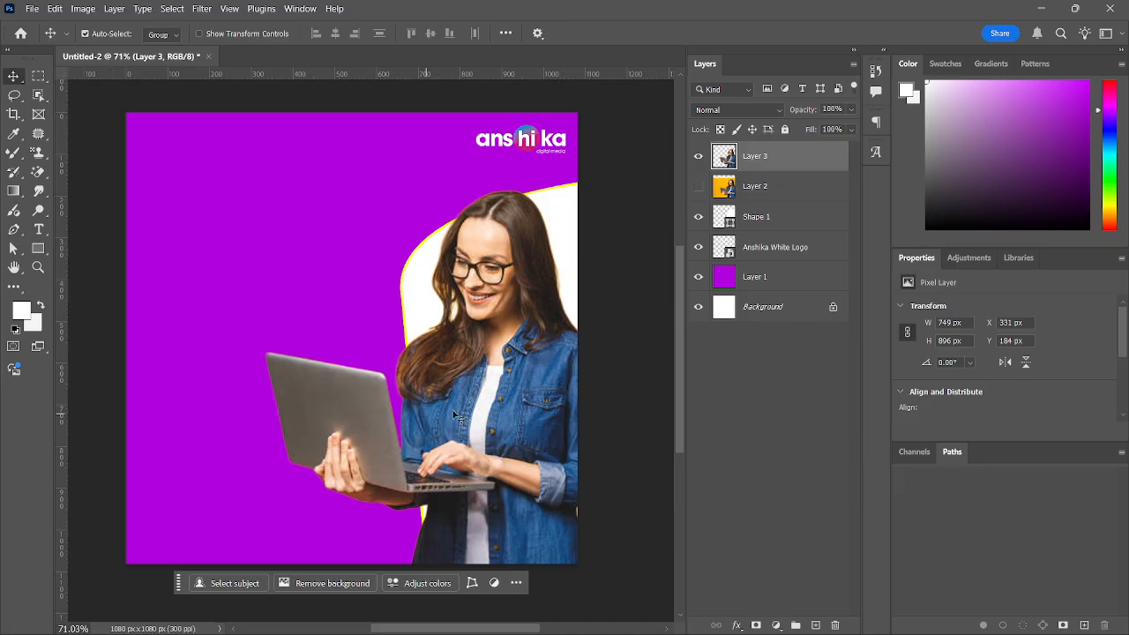
mouse_move(455, 414)
mouse_down()
mouse_move(448, 380)
mouse_move(460, 439)
mouse_move(470, 412)
mouse_up()
drag(484, 366, 474, 307)
Transform the white curved shape to about 84.5% height and 107% width, ending at the cutout's lower edge, and shift it slightly left
click(473, 545)
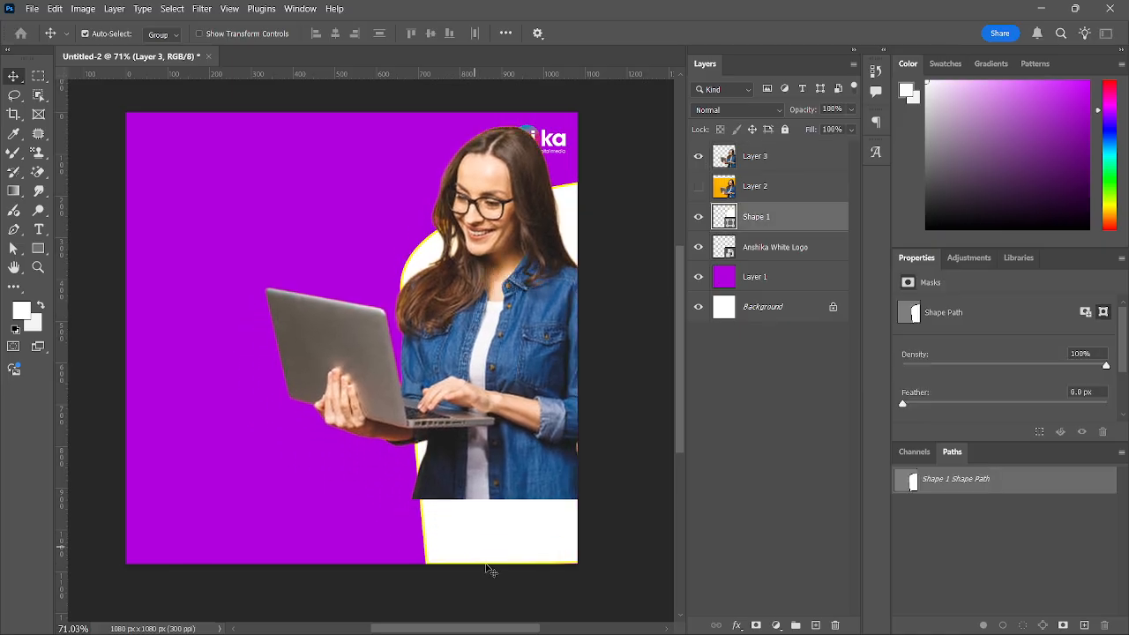
key(ctrl)
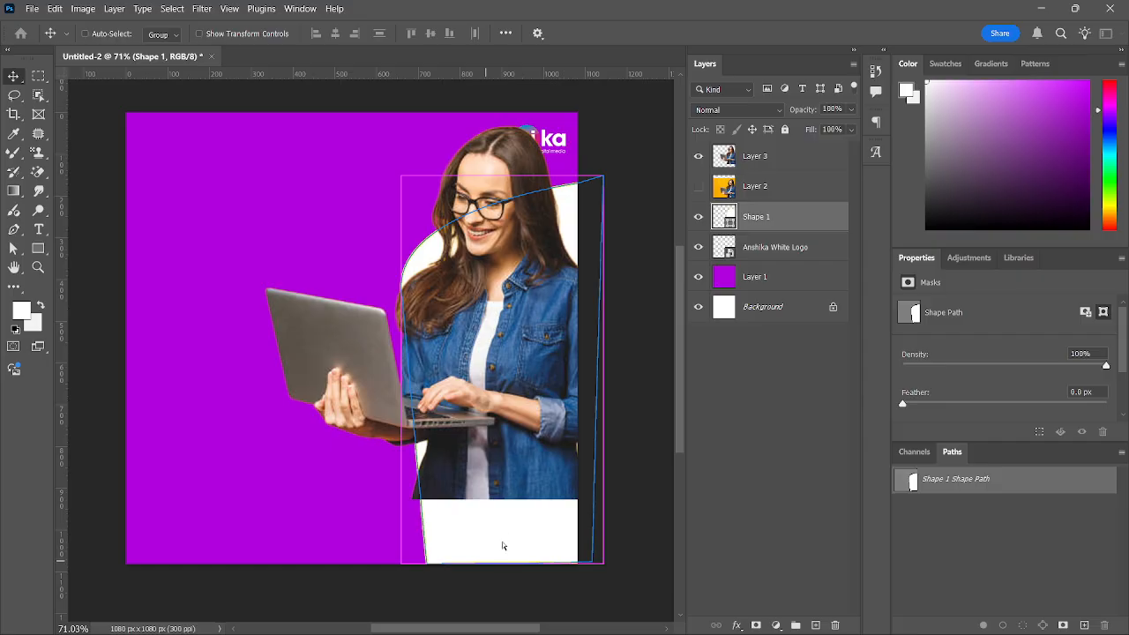
key(ctrl+t)
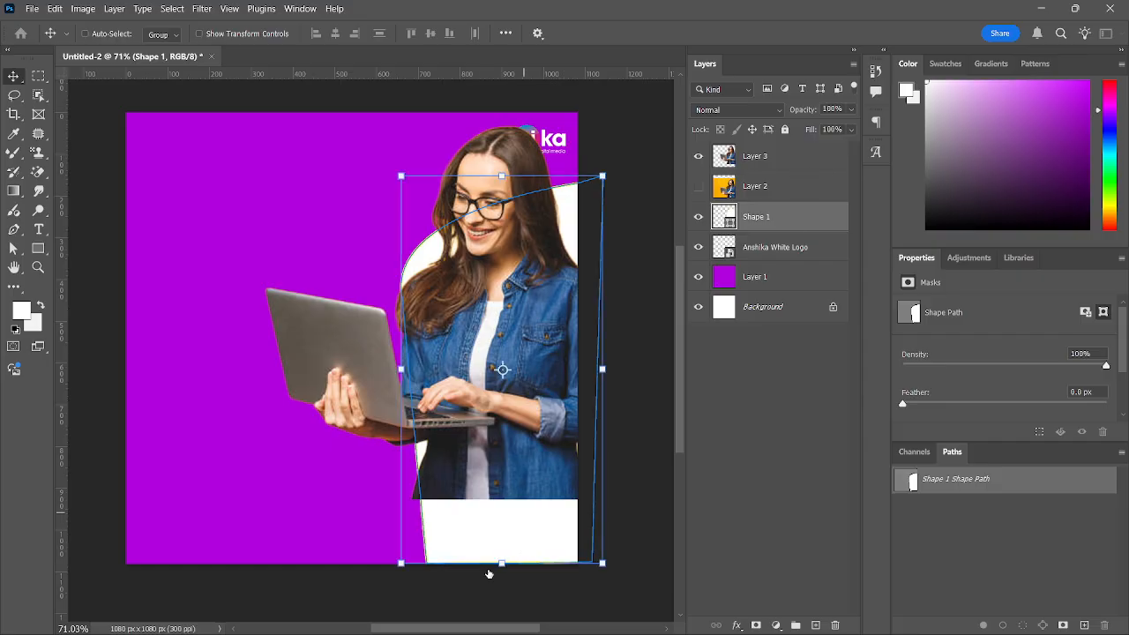
key(Return)
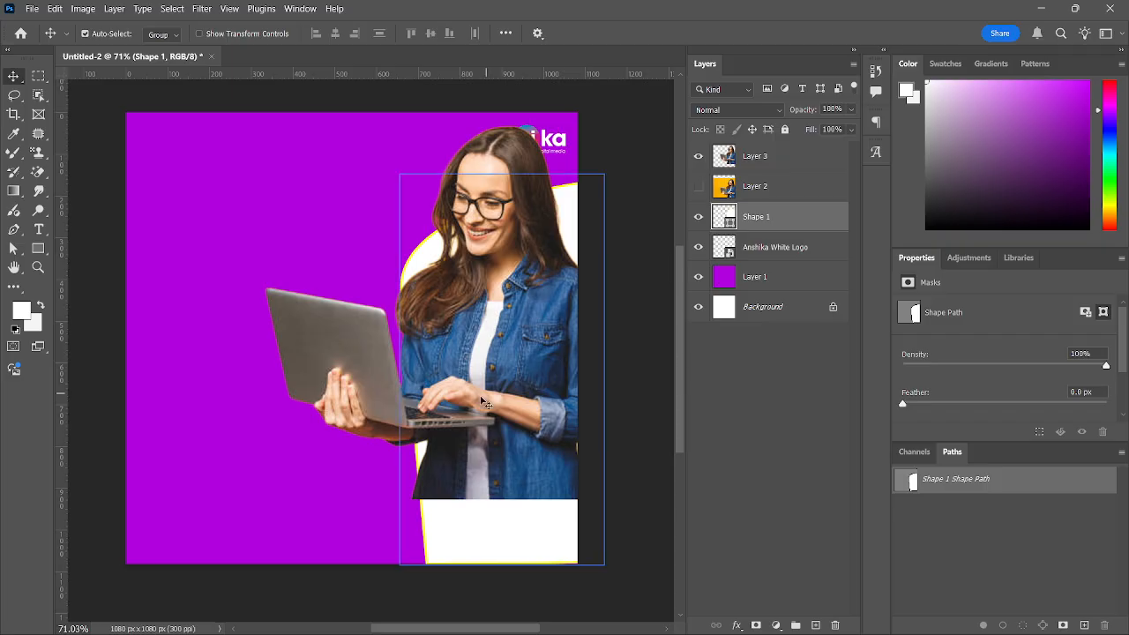
key(ctrl+t)
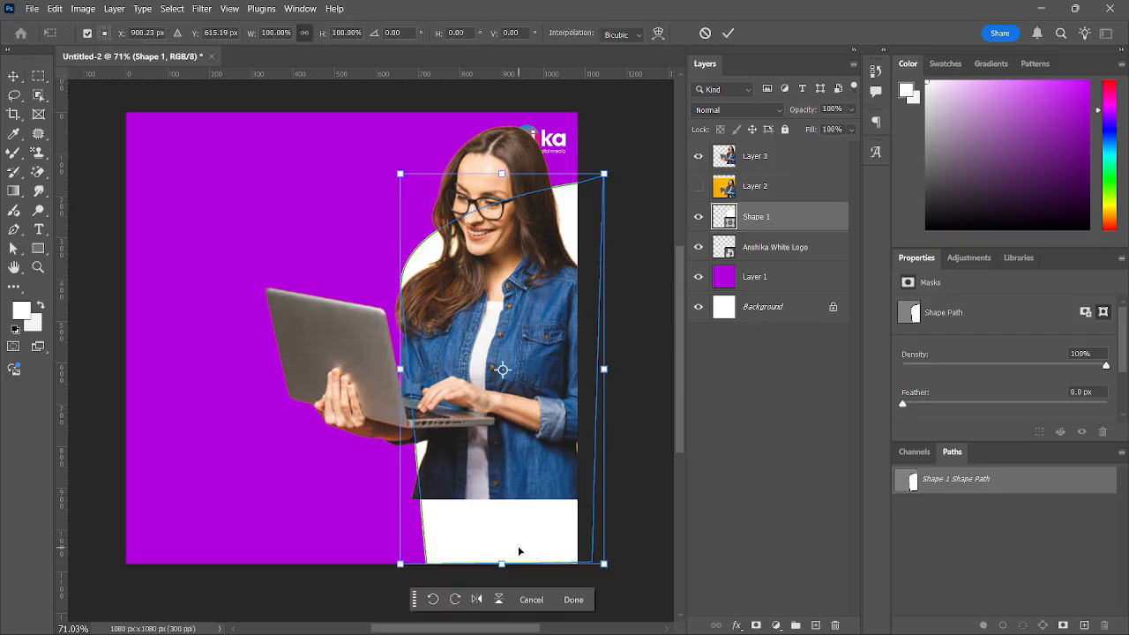
drag(500, 565, 494, 507)
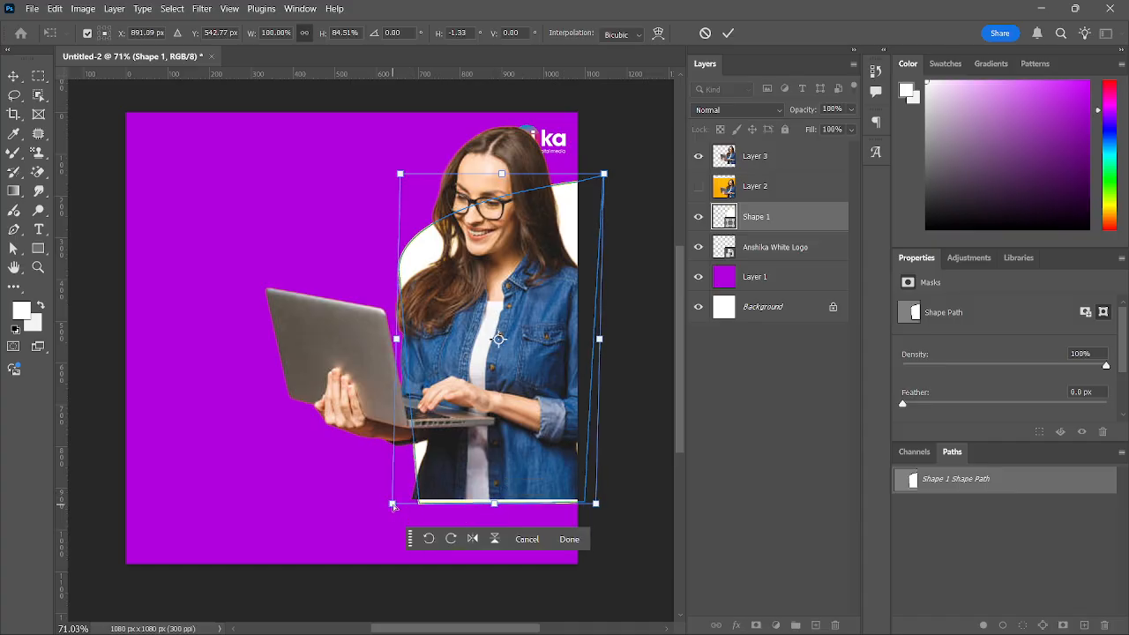
drag(391, 504, 379, 504)
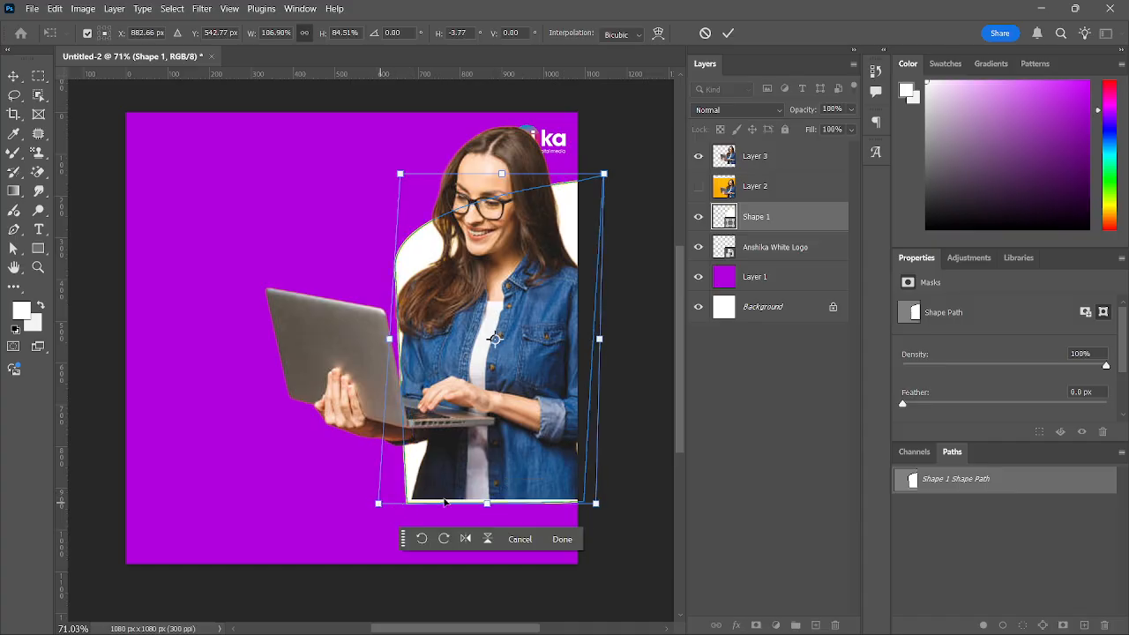
drag(454, 498, 445, 497)
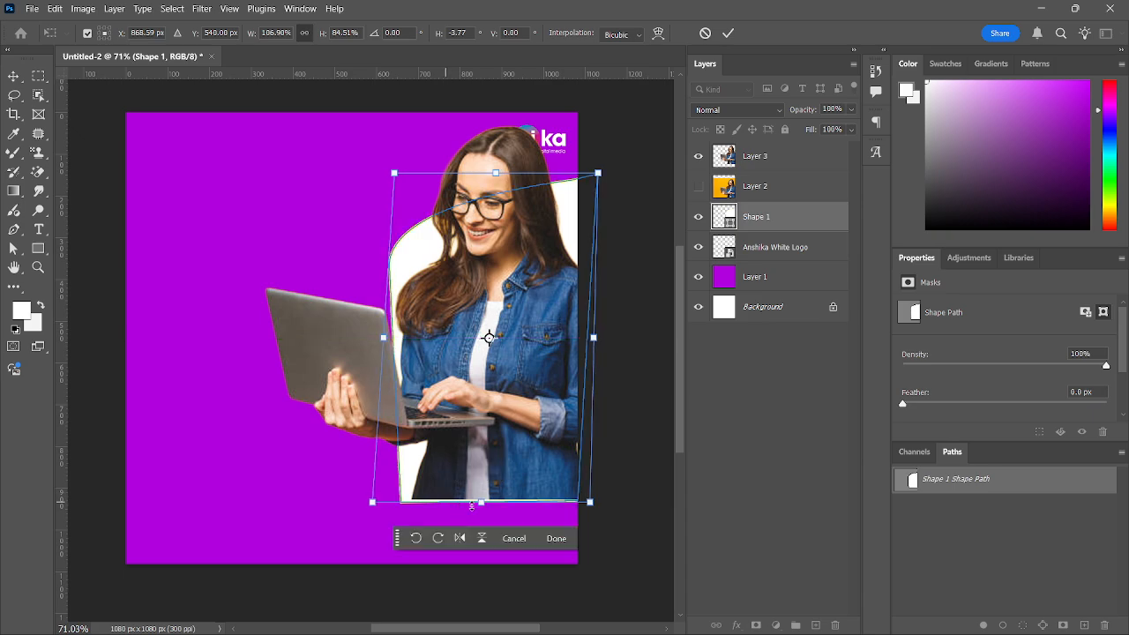
Apply the white shape's pending transform and move the shape up slightly so its base lines up with the woman cutout's lower edge
key(Return)
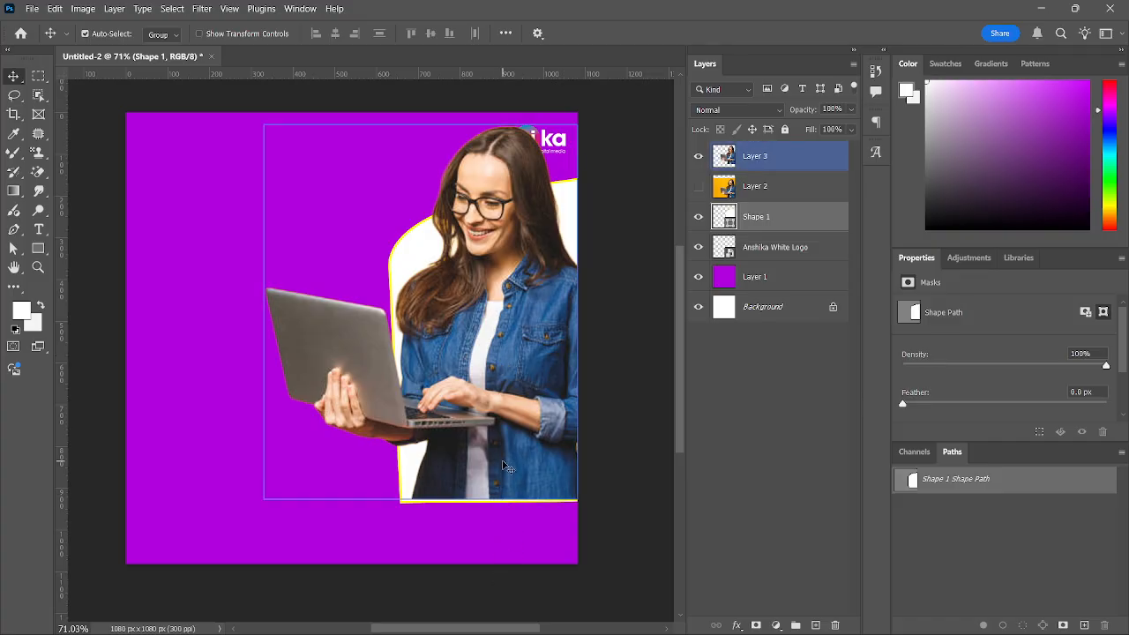
click(501, 534)
click(483, 486)
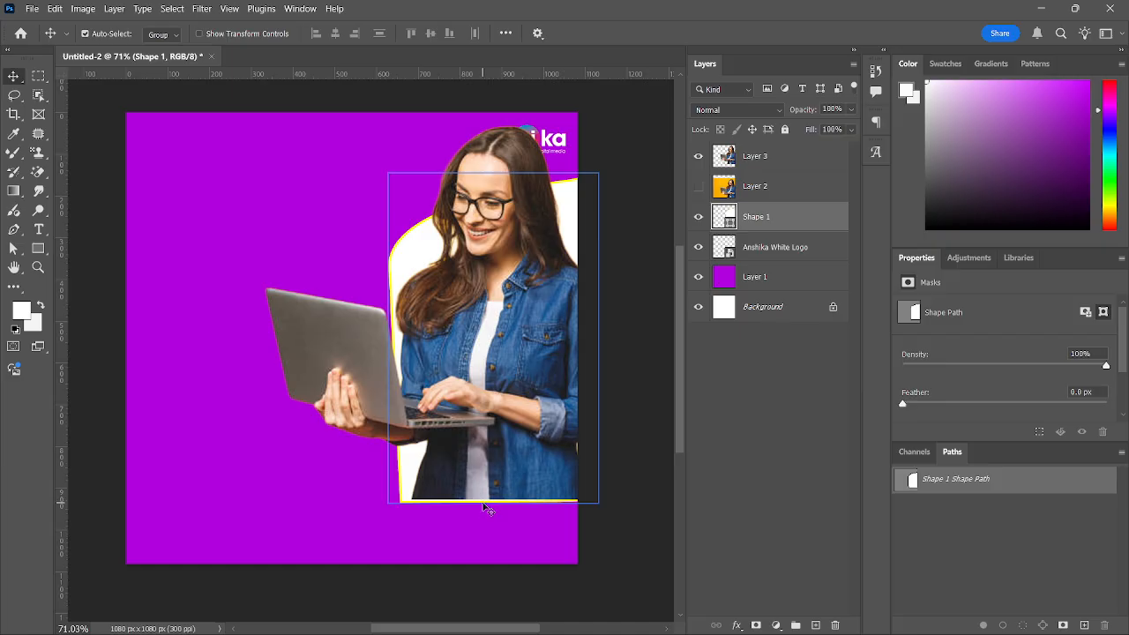
mouse_move(483, 505)
mouse_down()
mouse_move(485, 533)
mouse_move(484, 501)
mouse_up()
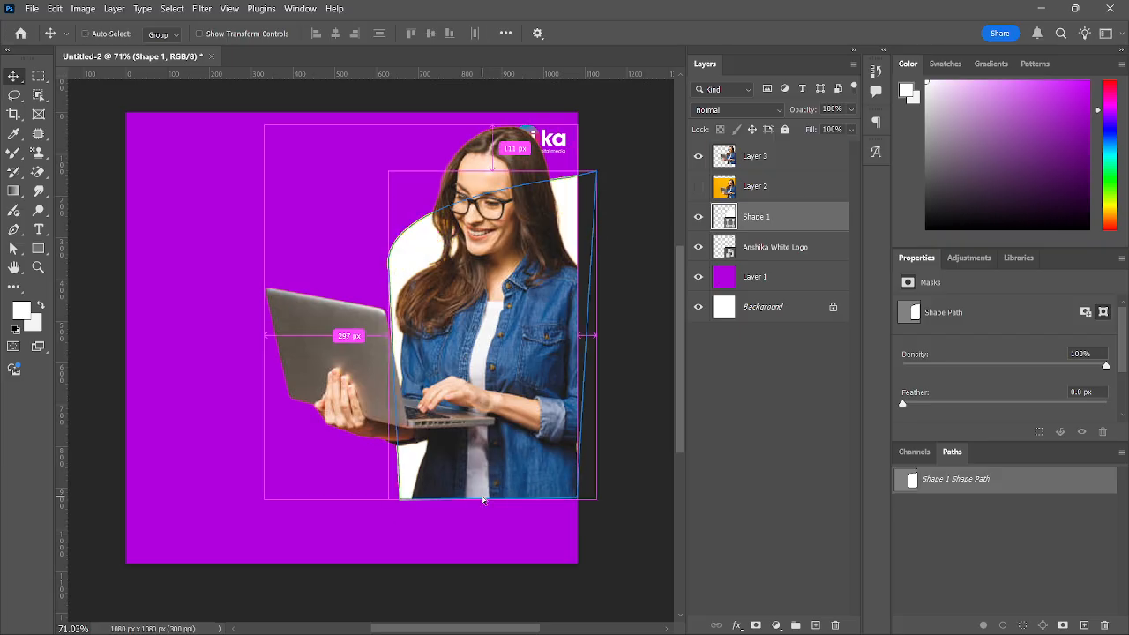
Scale the white shape to about 78% width and 88% height behind the woman
key(ctrl+t)
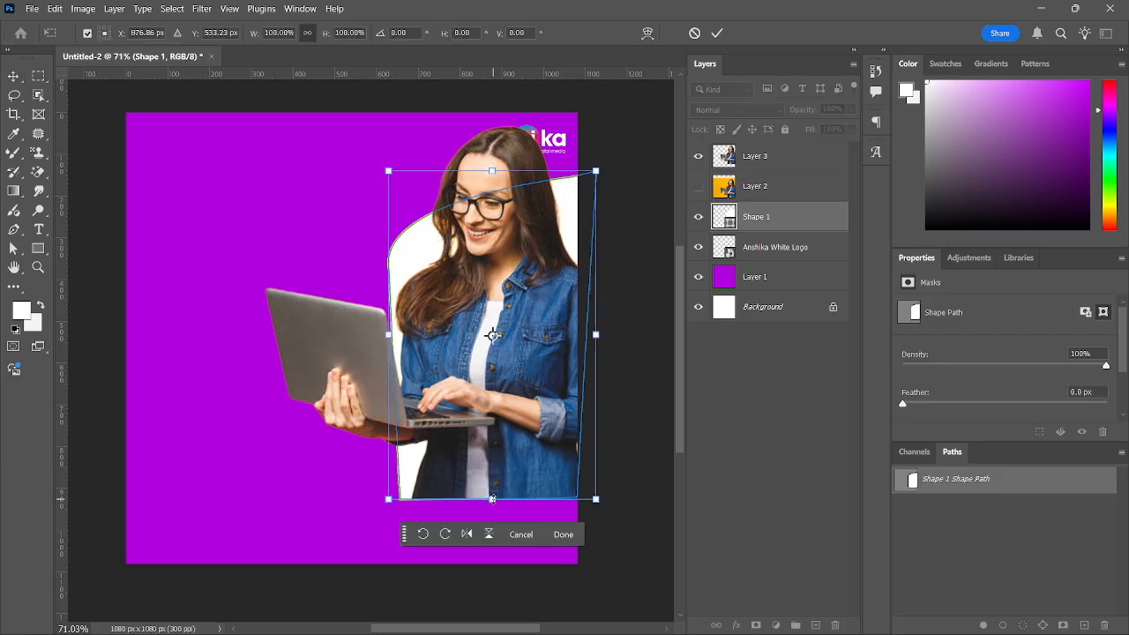
mouse_move(492, 498)
mouse_down()
mouse_move(494, 549)
mouse_move(495, 502)
mouse_up()
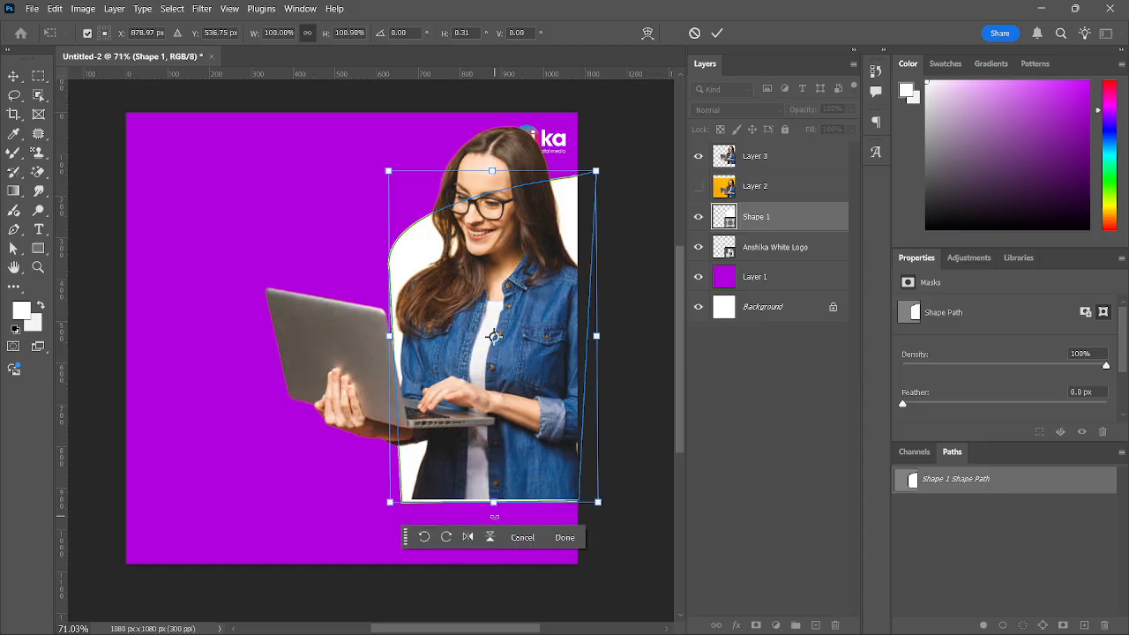
drag(390, 336, 381, 336)
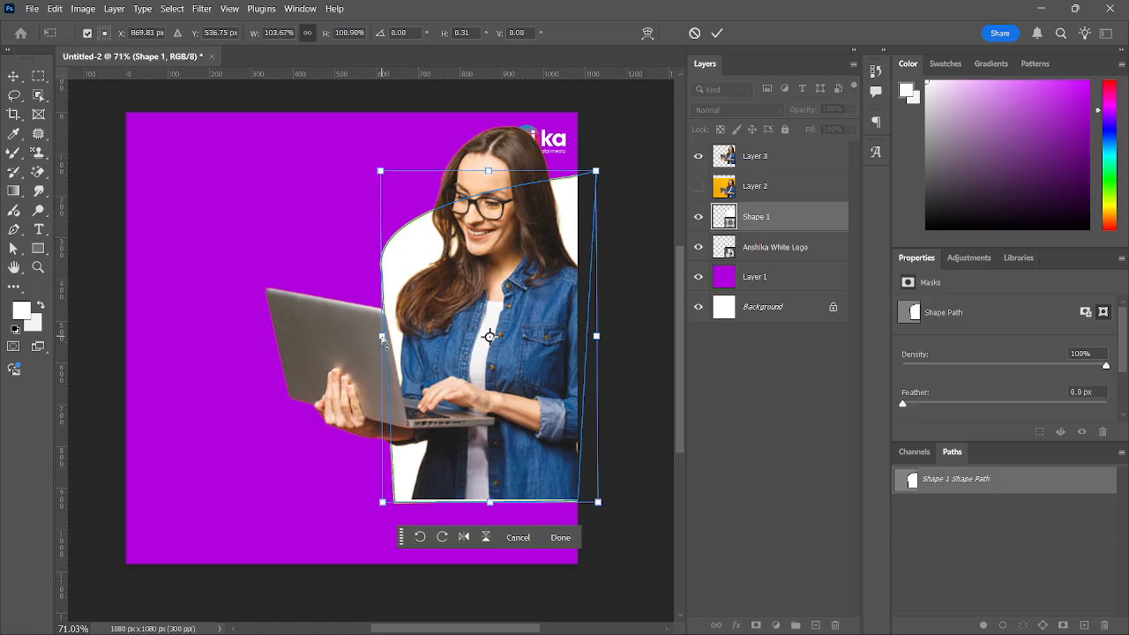
drag(383, 340, 437, 340)
drag(517, 504, 516, 459)
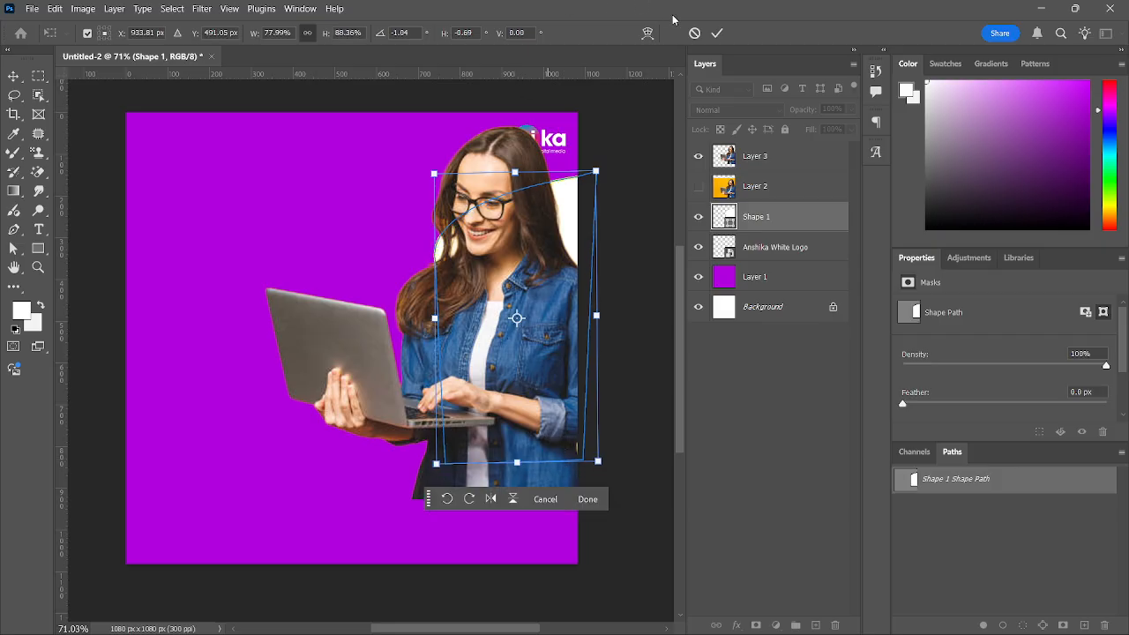
click(716, 32)
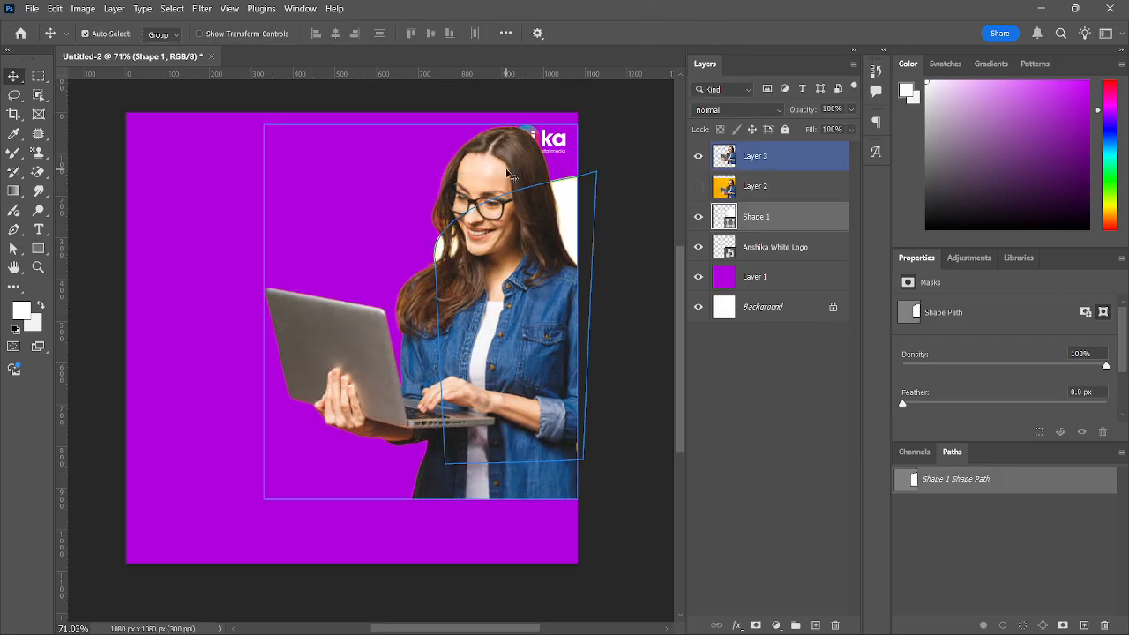
Move the woman cutout to about X 331 px, Y 65 px and shift the white shape lower behind her
click(524, 170)
drag(524, 169, 392, 144)
drag(536, 244, 532, 320)
drag(368, 307, 507, 349)
Scale the woman cutout to 81.60% and place it over the white shape at X 469 px, Y 236 px
key(ctrl+t)
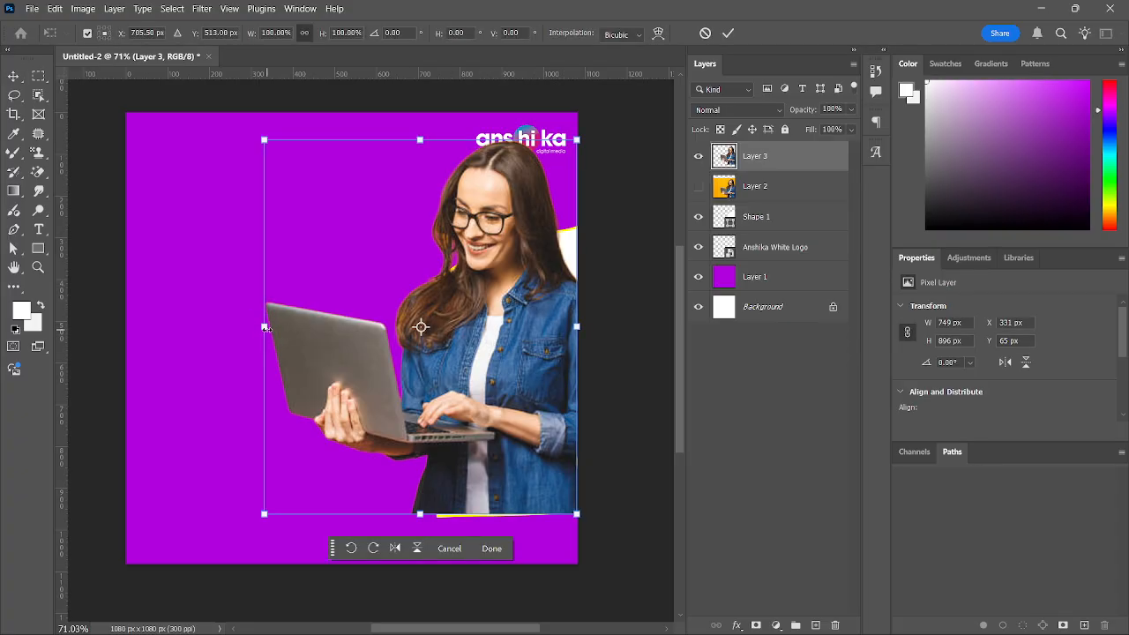
drag(266, 328, 294, 333)
drag(499, 363, 527, 393)
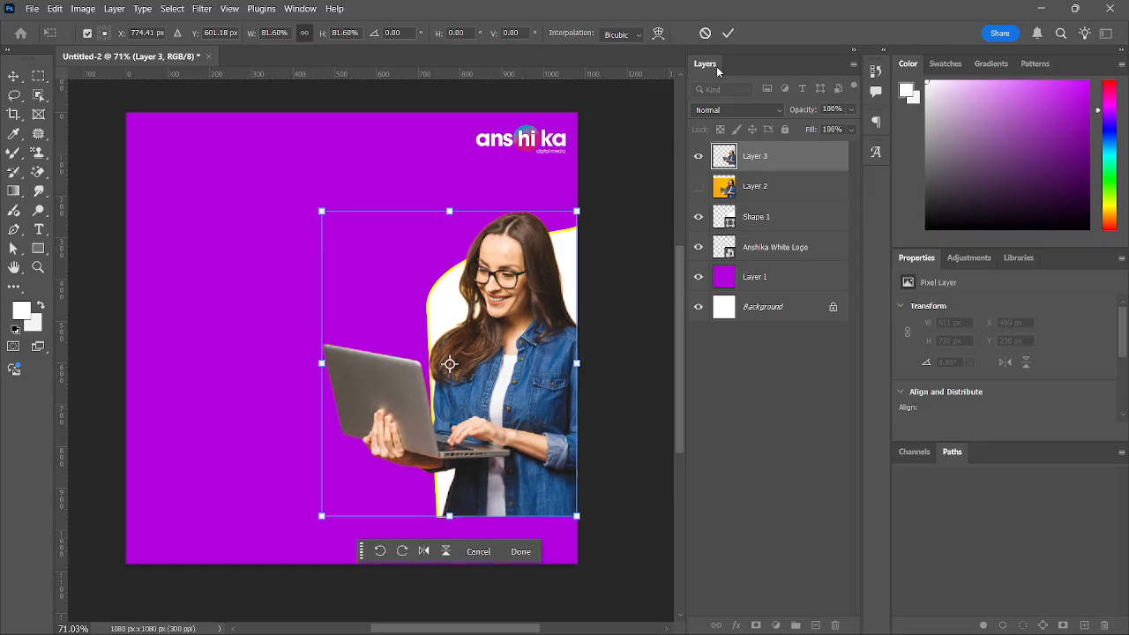
click(728, 33)
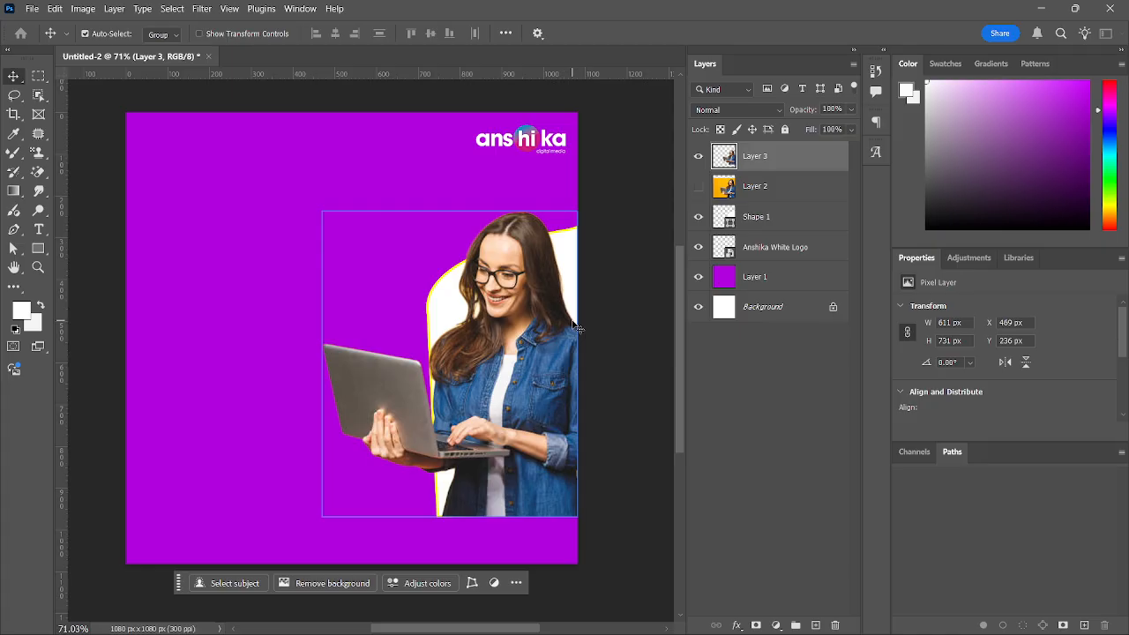
Nudge the woman cutout up 12 px to Y 224 px
key(Up)
key(Up)
key(Up)
key(Up)
key(Up)
key(Up)
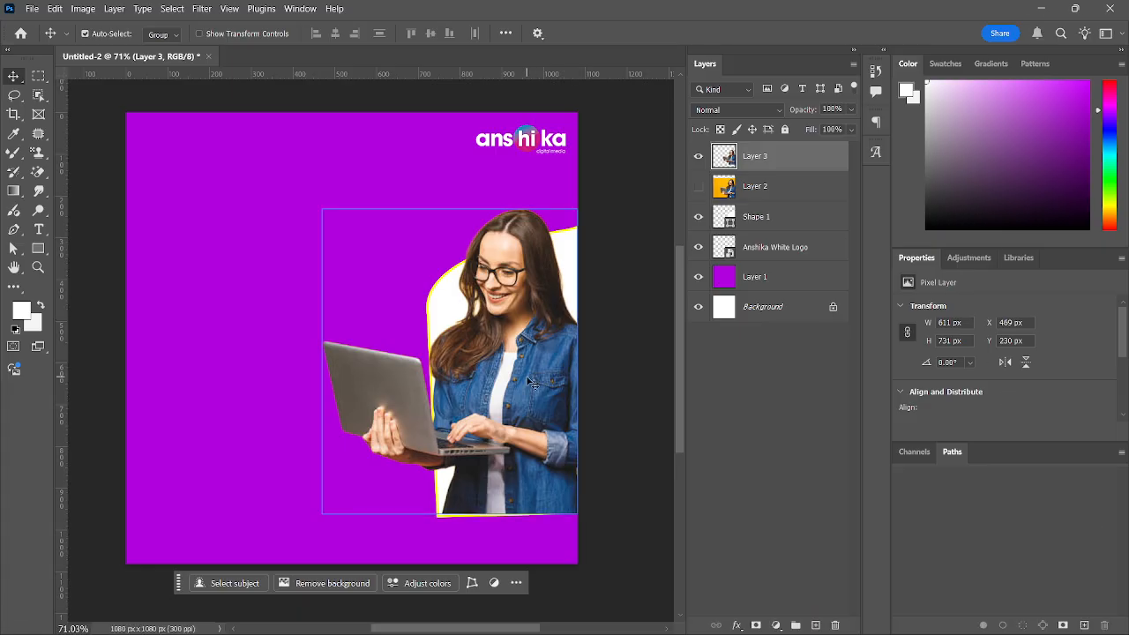
key(Up)
key(Up)
key(Up)
key(Up)
key(Up)
key(Up)
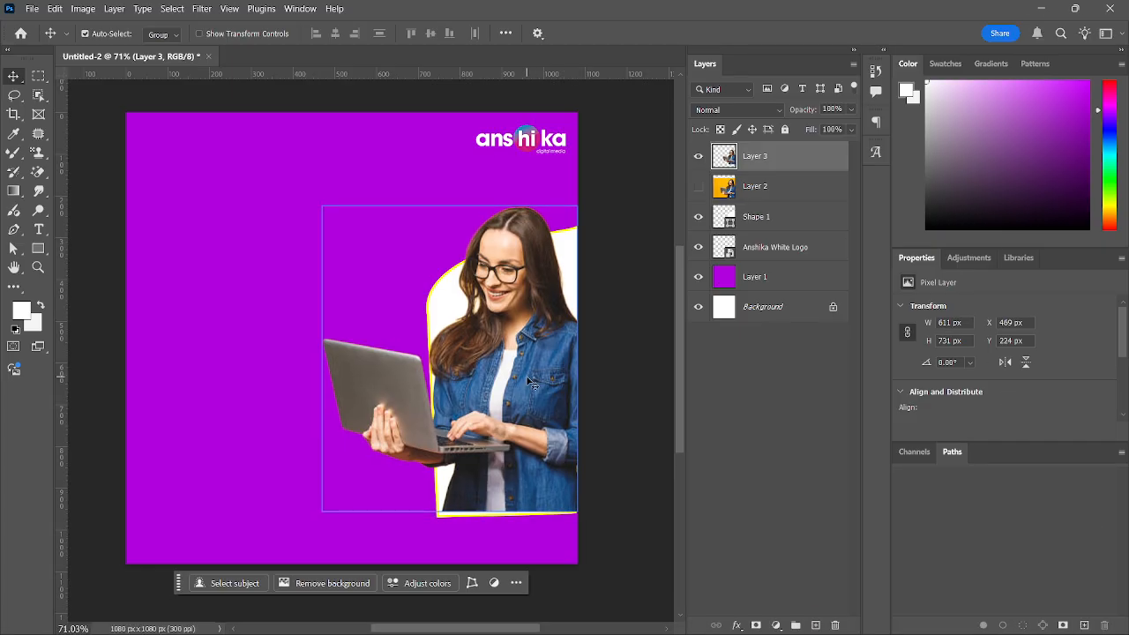
Warp the white shape's bottom edge upward so it meets the lower edge of the woman cutout
click(450, 522)
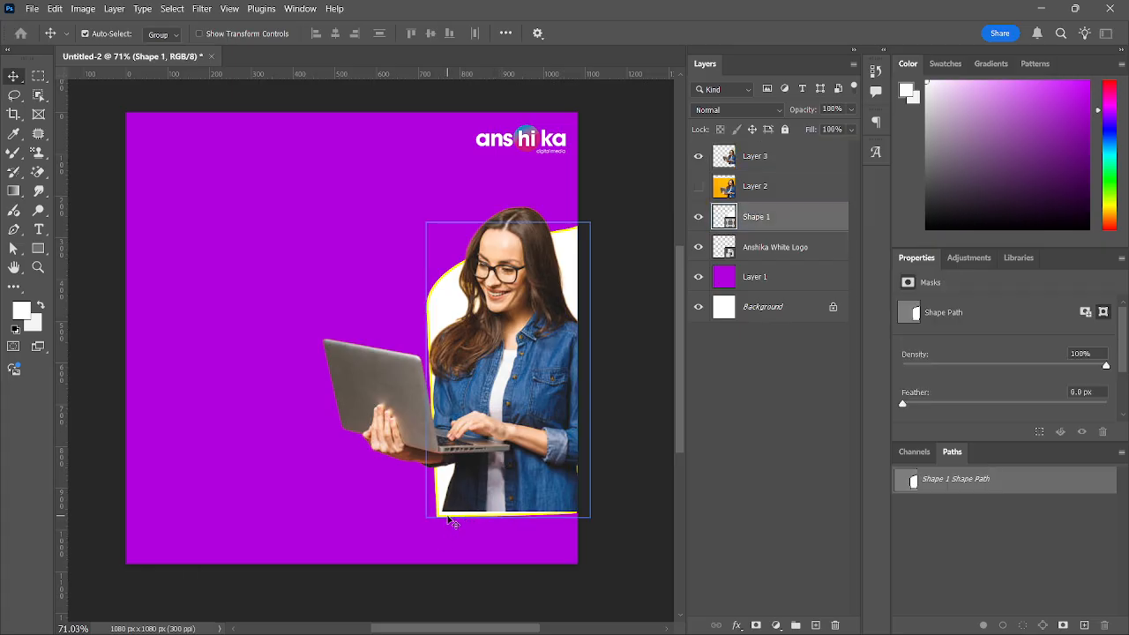
key(ctrl+t)
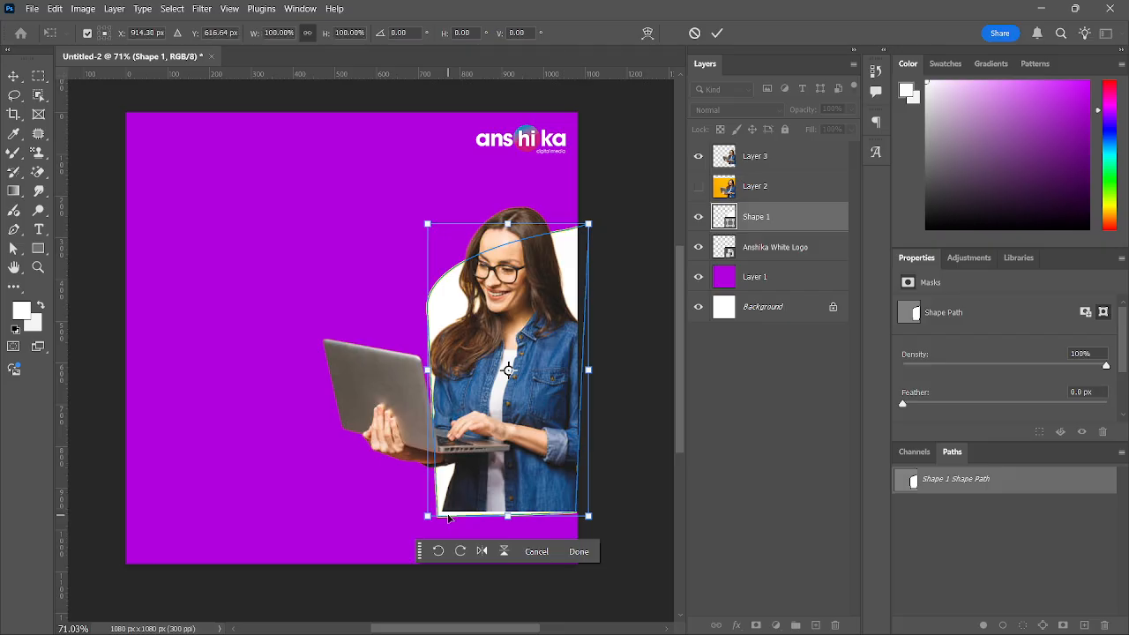
right_click(448, 519)
click(491, 308)
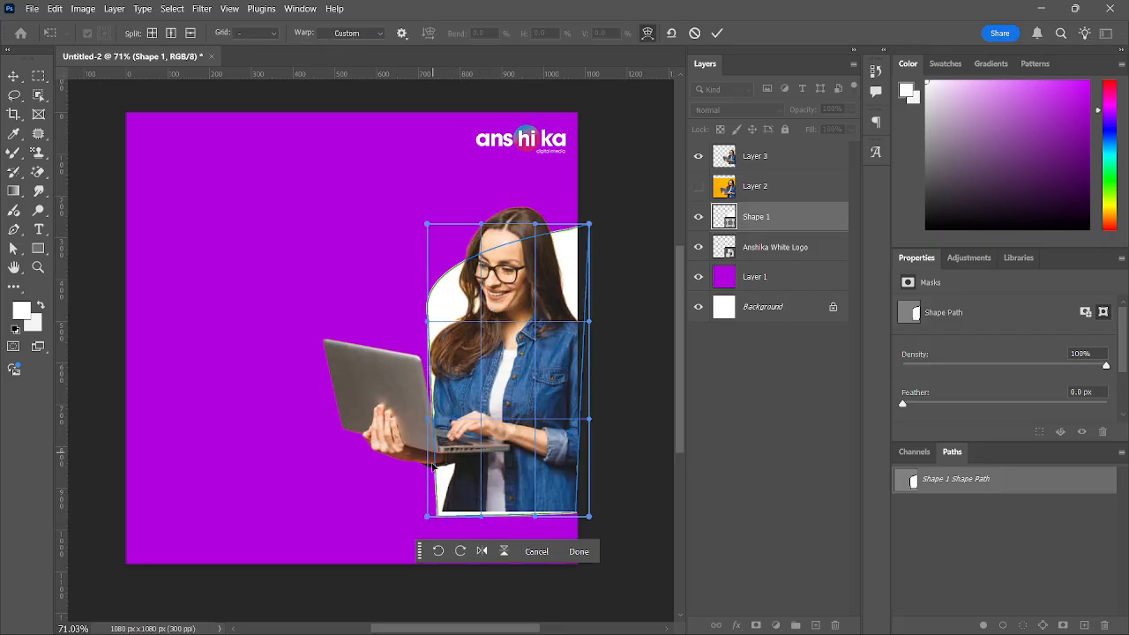
drag(423, 520, 535, 515)
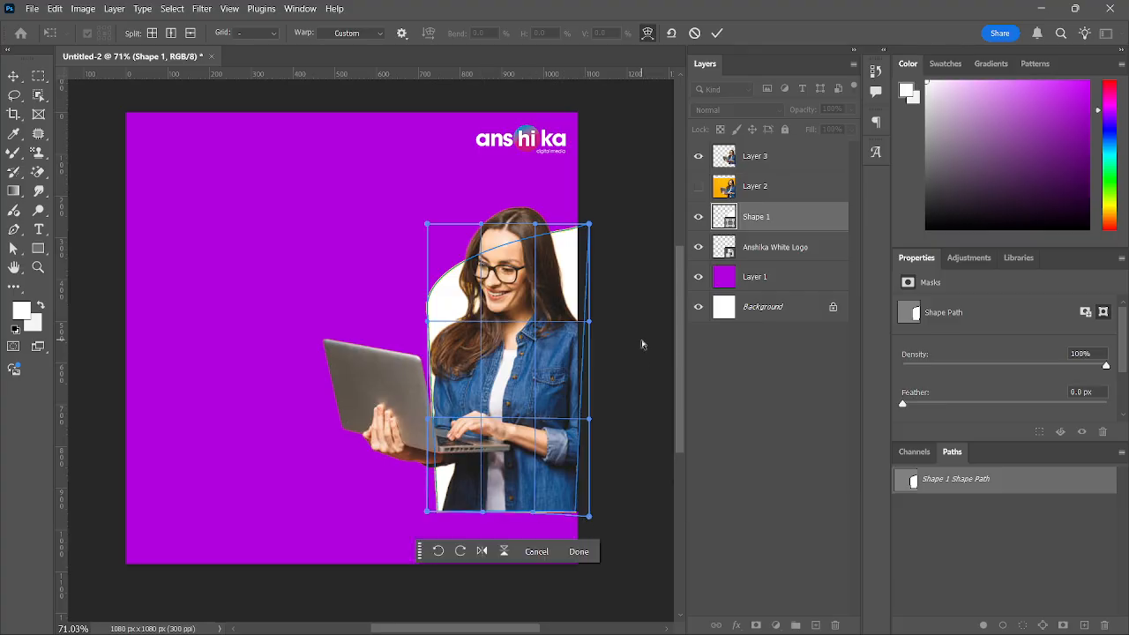
click(581, 551)
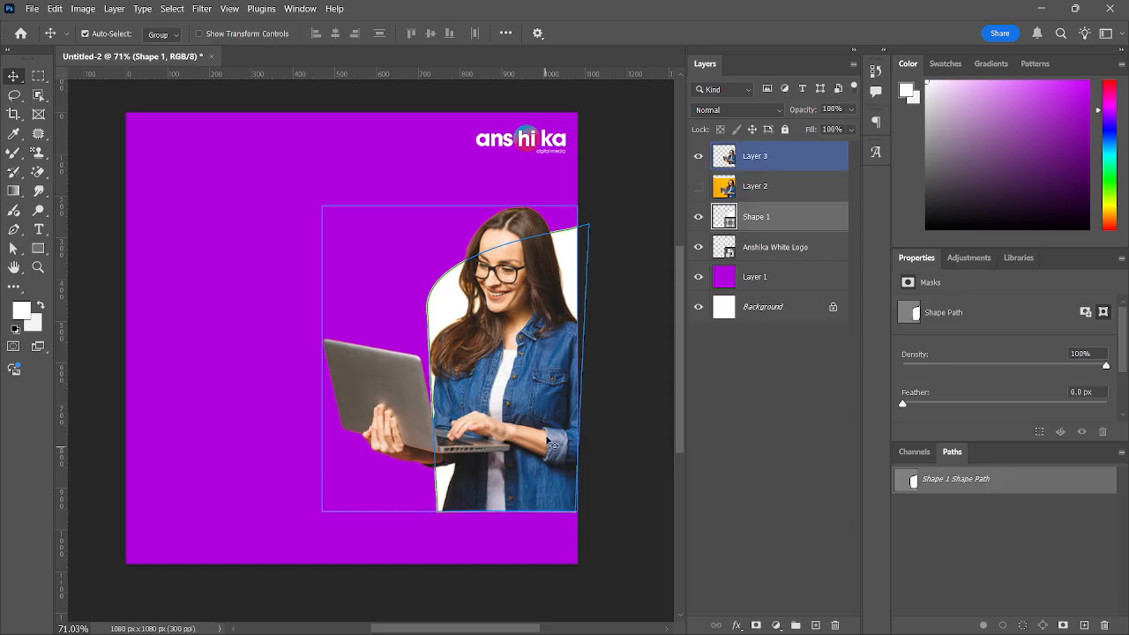
Duplicate Layer 3, and check the two woman layers by hiding them and showing them again
click(554, 378)
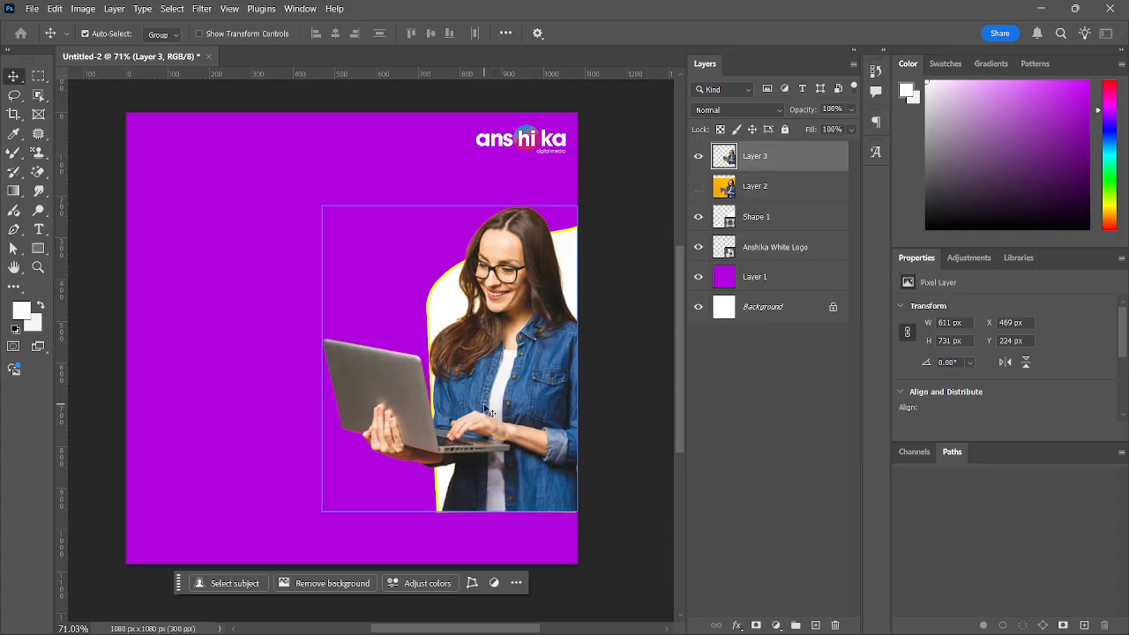
key(ctrl+j)
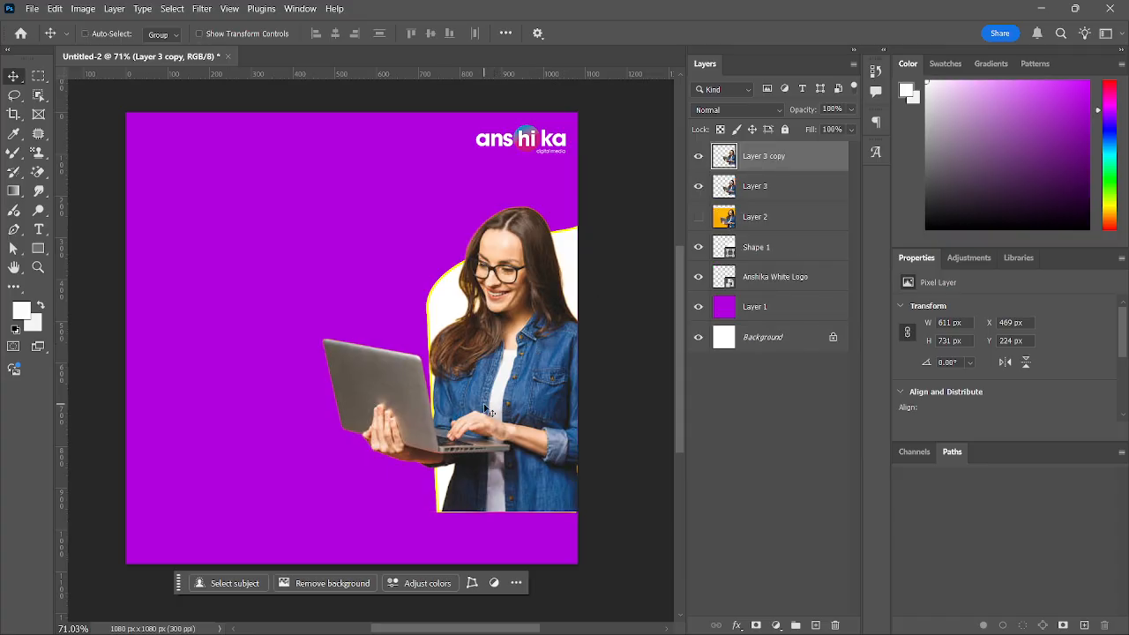
click(694, 156)
click(698, 186)
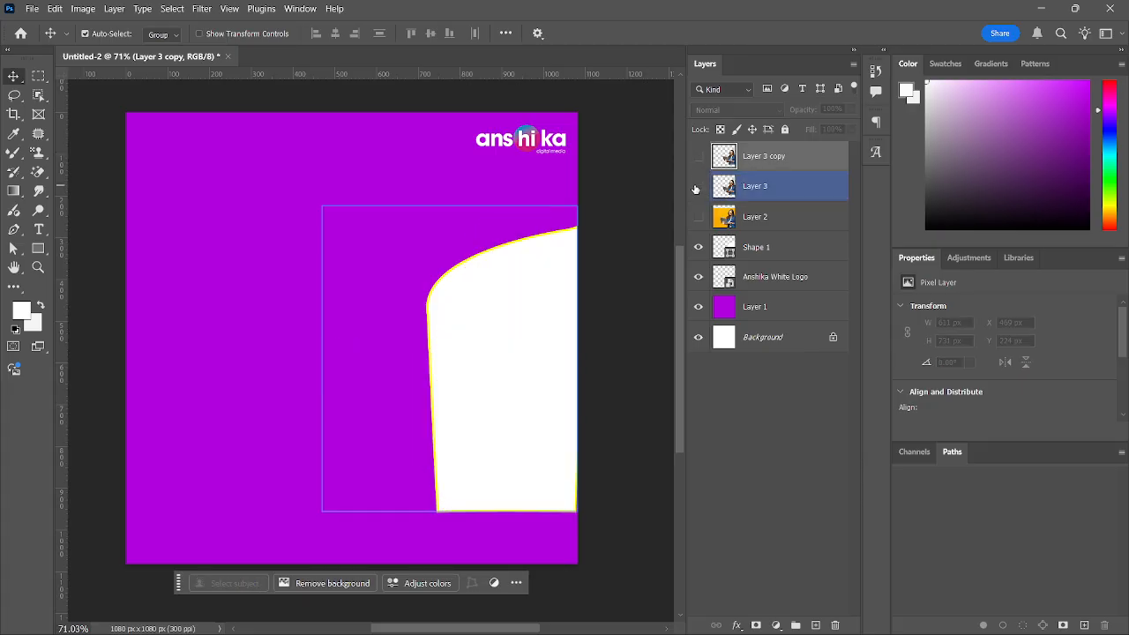
click(697, 186)
click(697, 157)
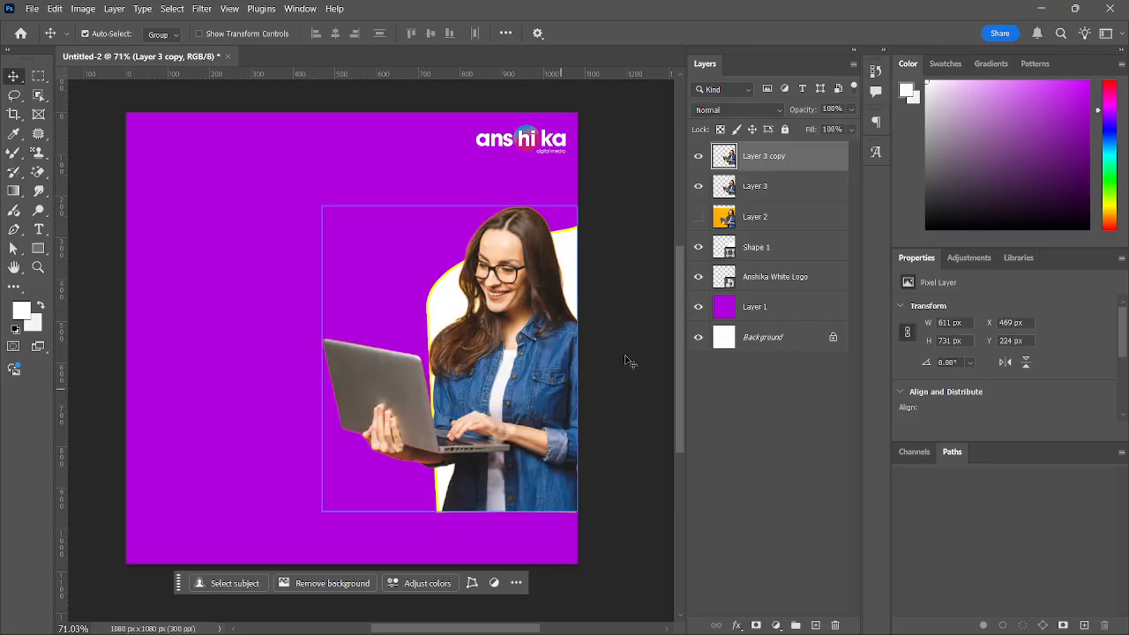
Delete the hidden Layer 2 that holds the original photo with the orange background
click(731, 190)
click(726, 249)
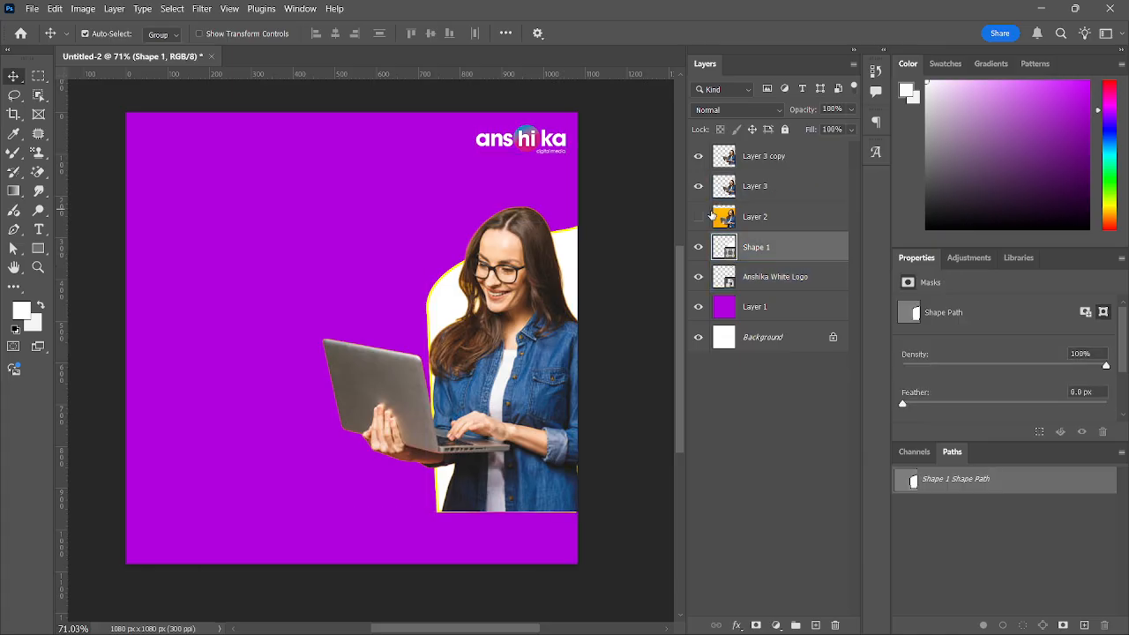
click(730, 222)
key(Delete)
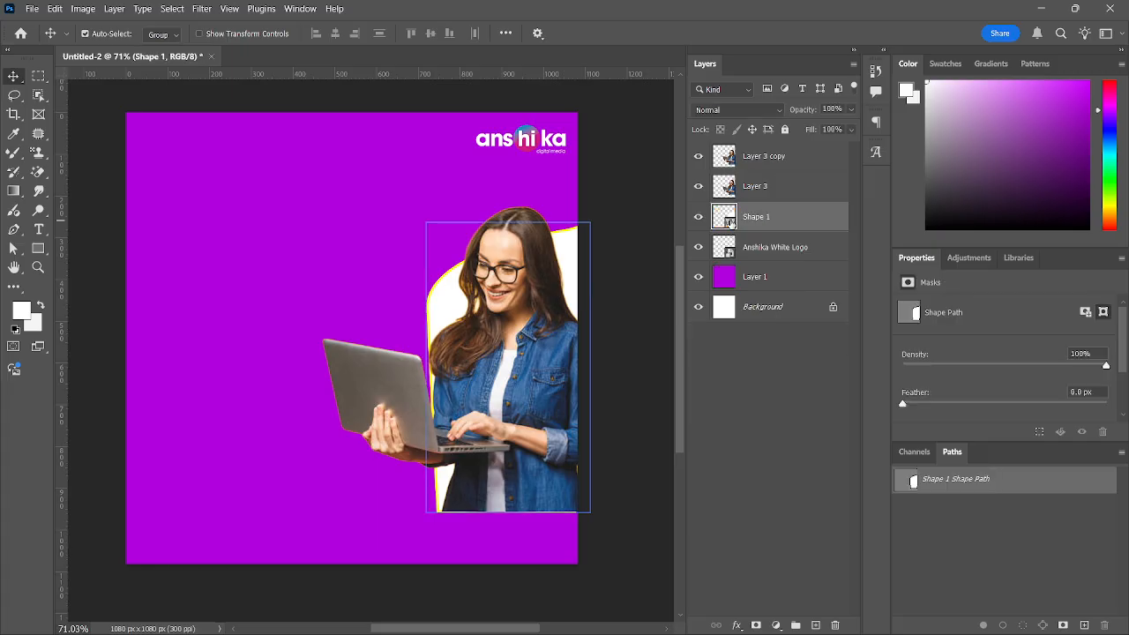
Clip Layer 3 to the Shape 1 layer with a clipping mask
click(724, 199)
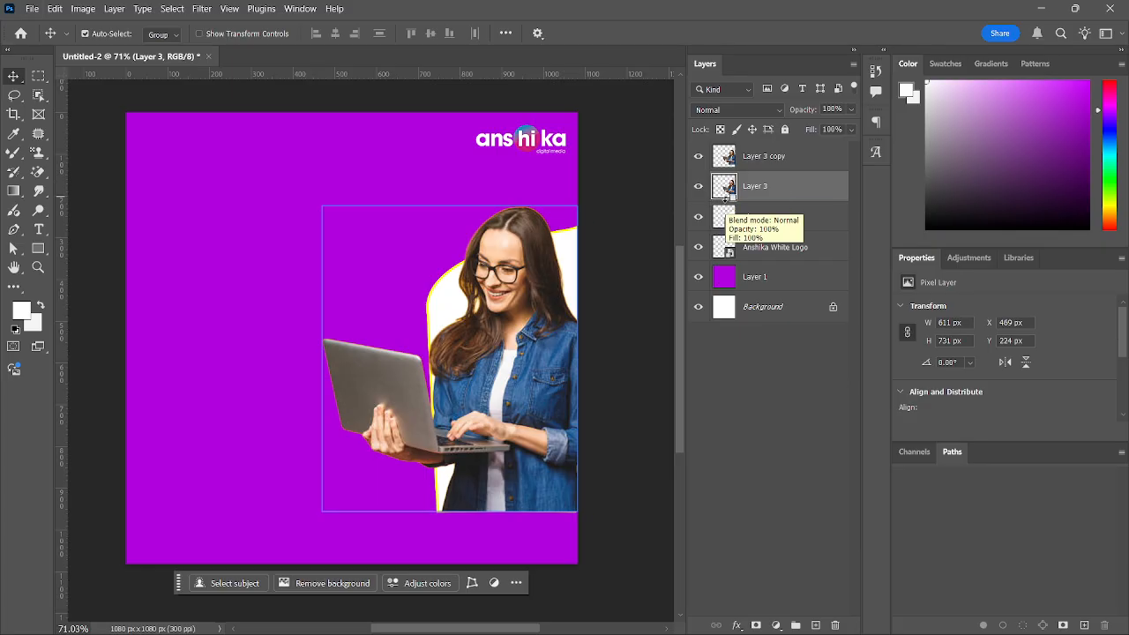
click(726, 202)
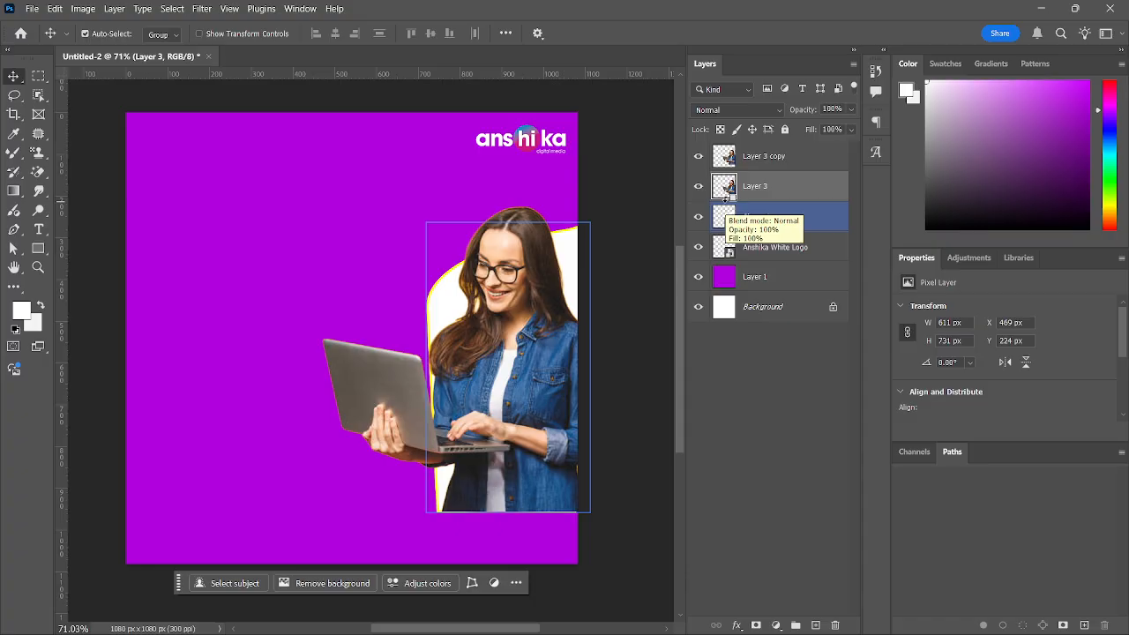
click(726, 196)
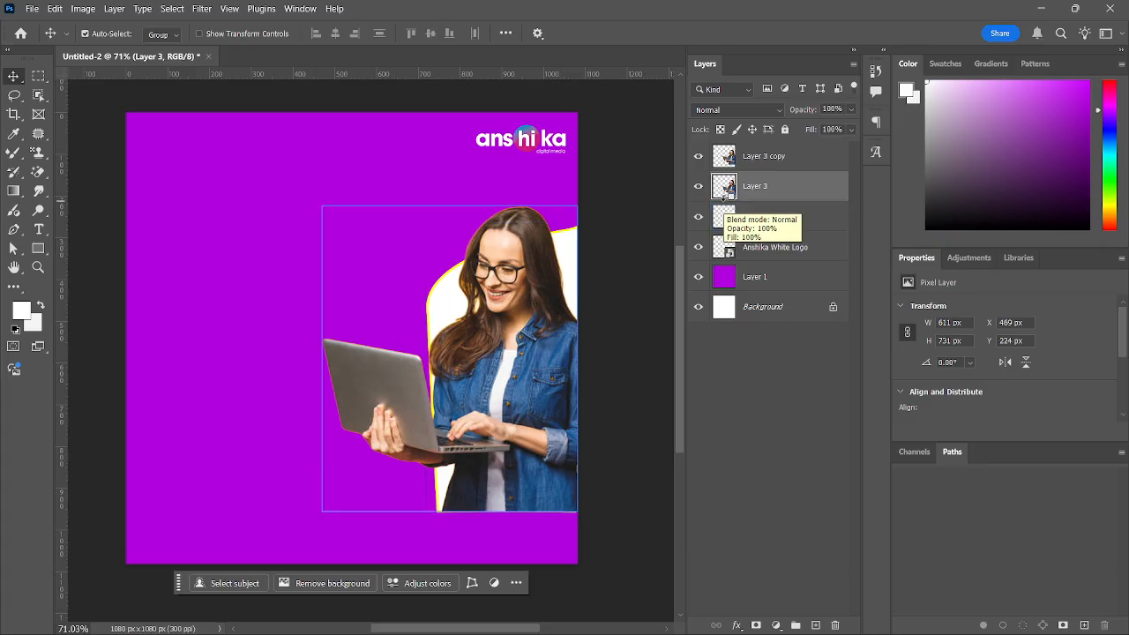
alt+click(724, 198)
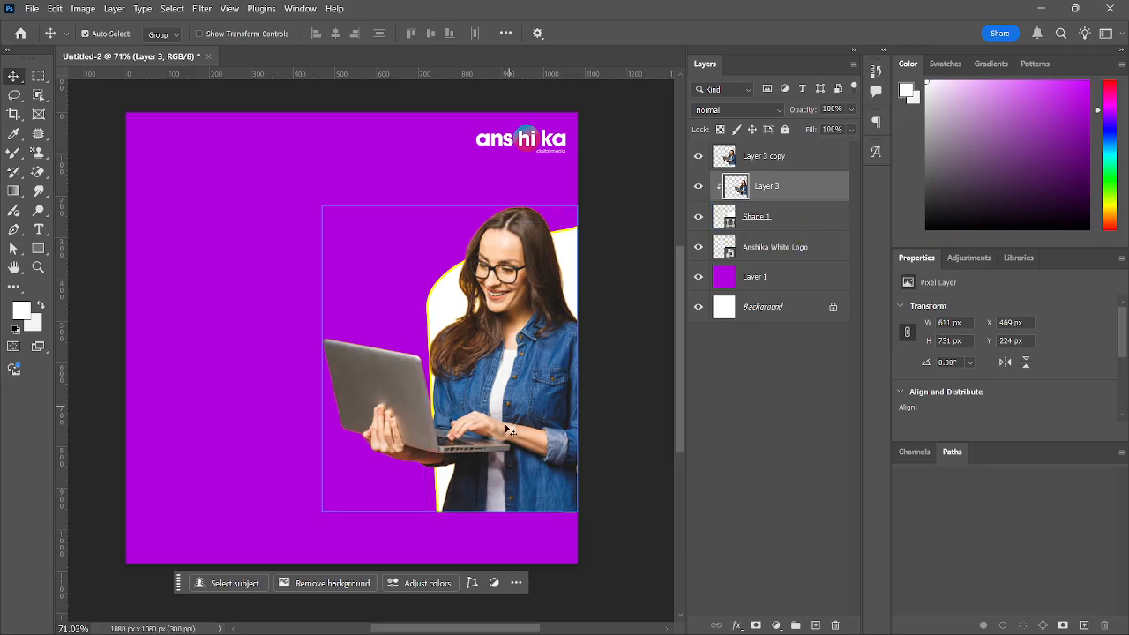
Move the Layer 3 copy aside to inspect the clipped image in the shape, and return it over the original
click(735, 219)
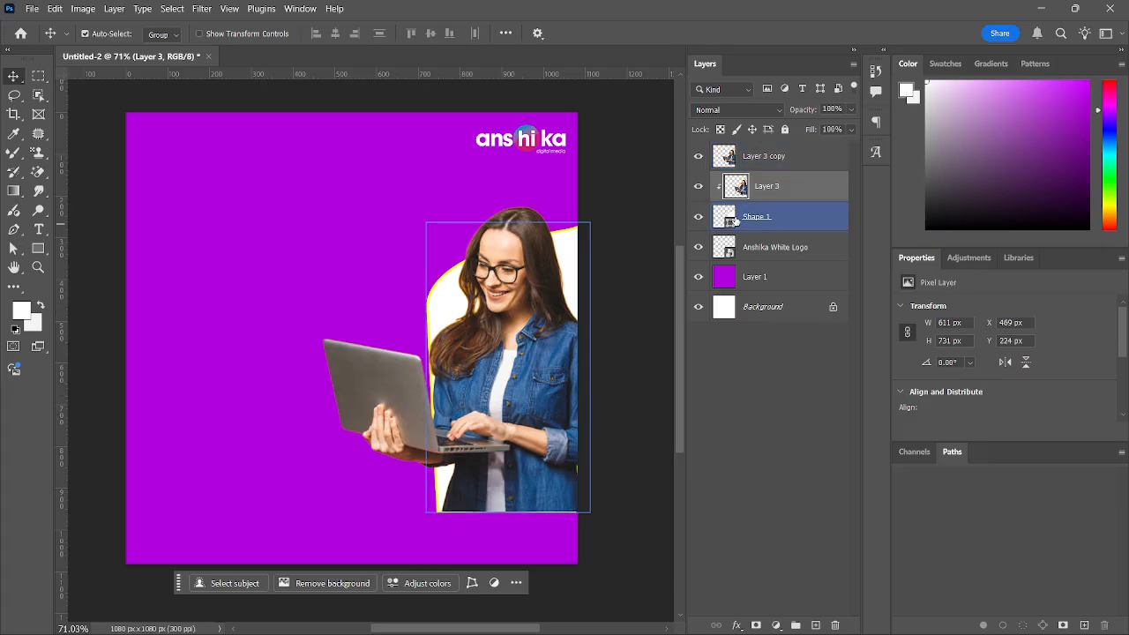
click(454, 330)
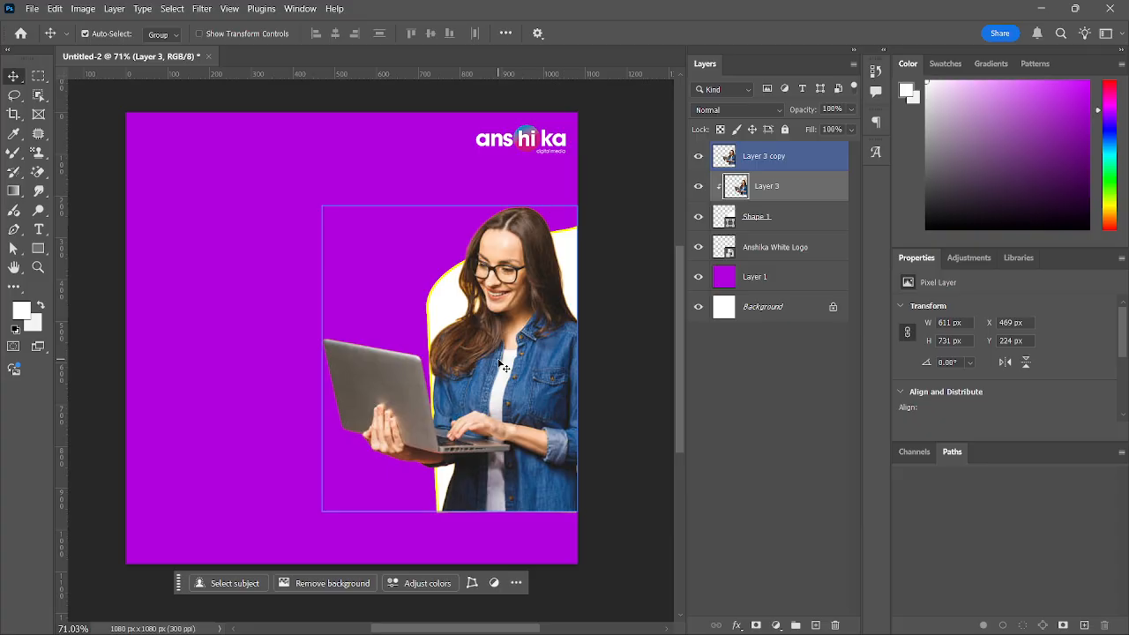
drag(501, 364, 214, 353)
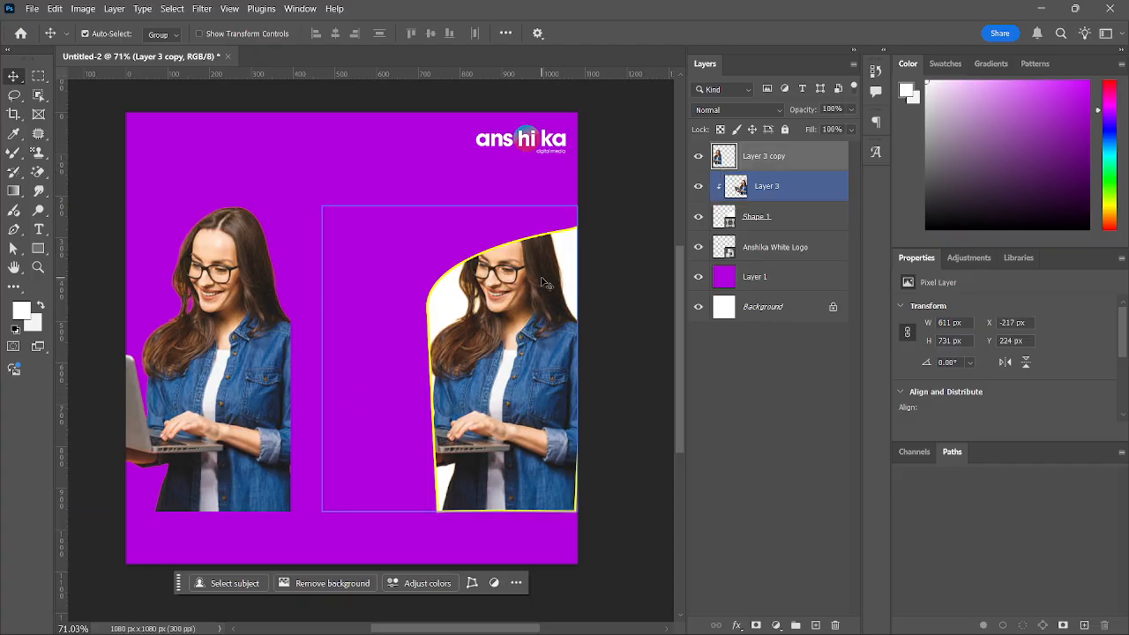
drag(256, 412, 530, 407)
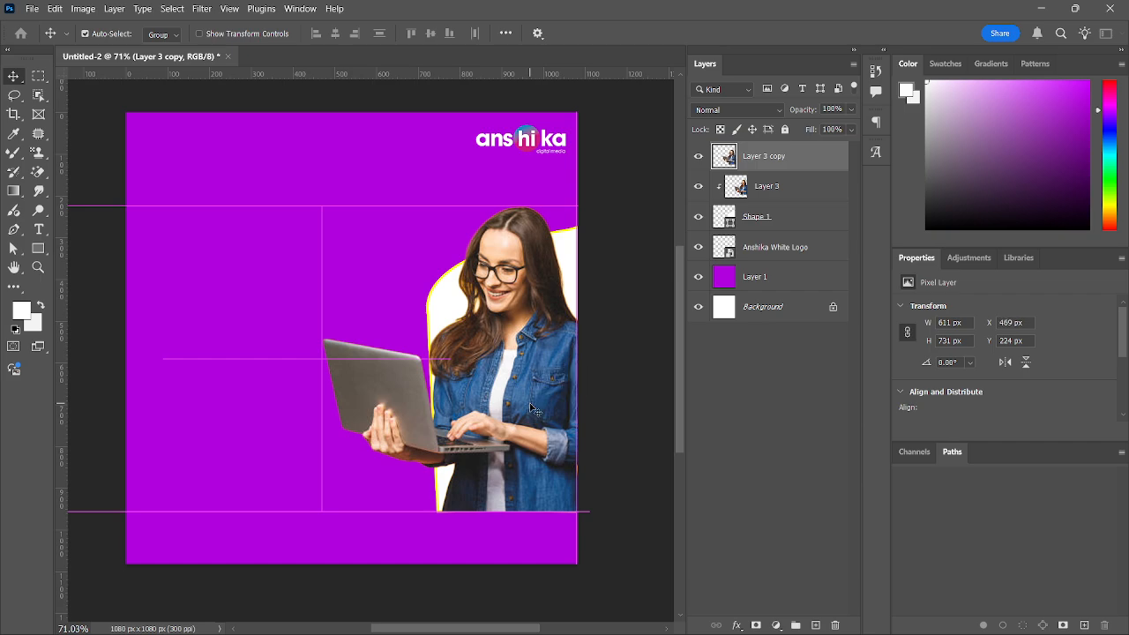
drag(495, 502, 489, 490)
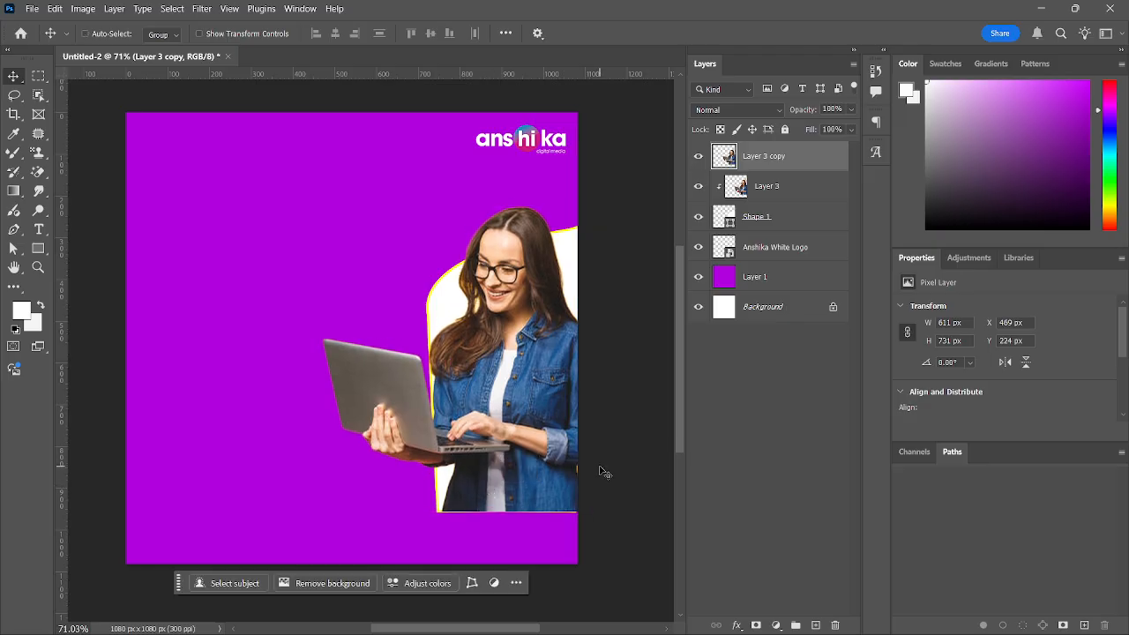
Undo the copy's moves and the clipping mask, restoring the stage just after Layer 2's deletion
key(ctrl+z)
key(ctrl+z)
key(ctrl+z)
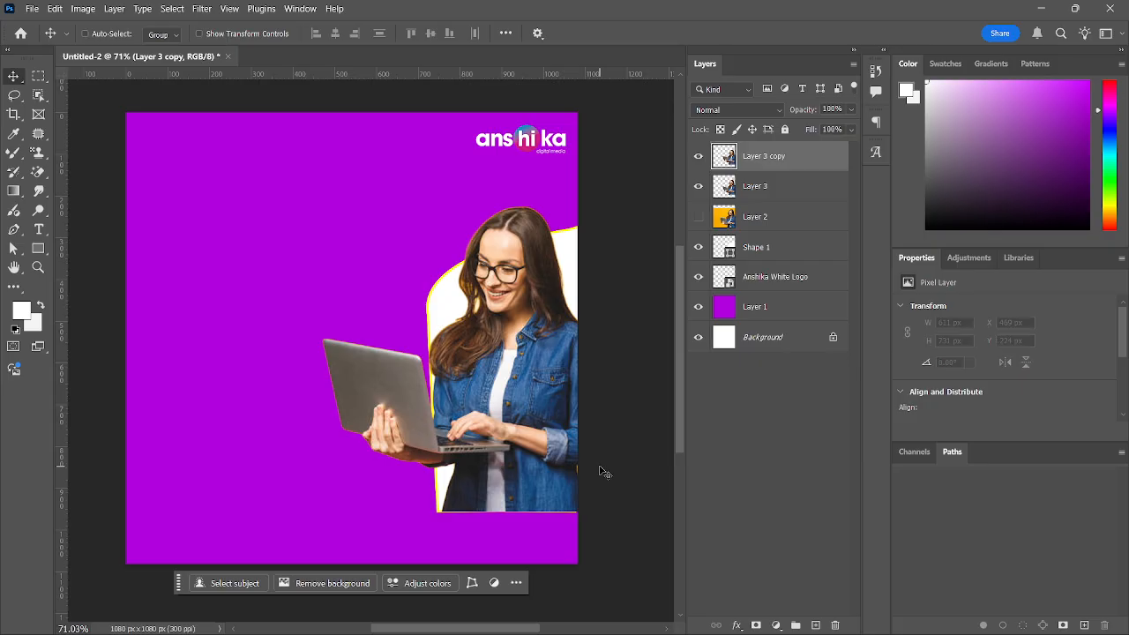
key(ctrl+shift+z)
key(ctrl+shift+z)
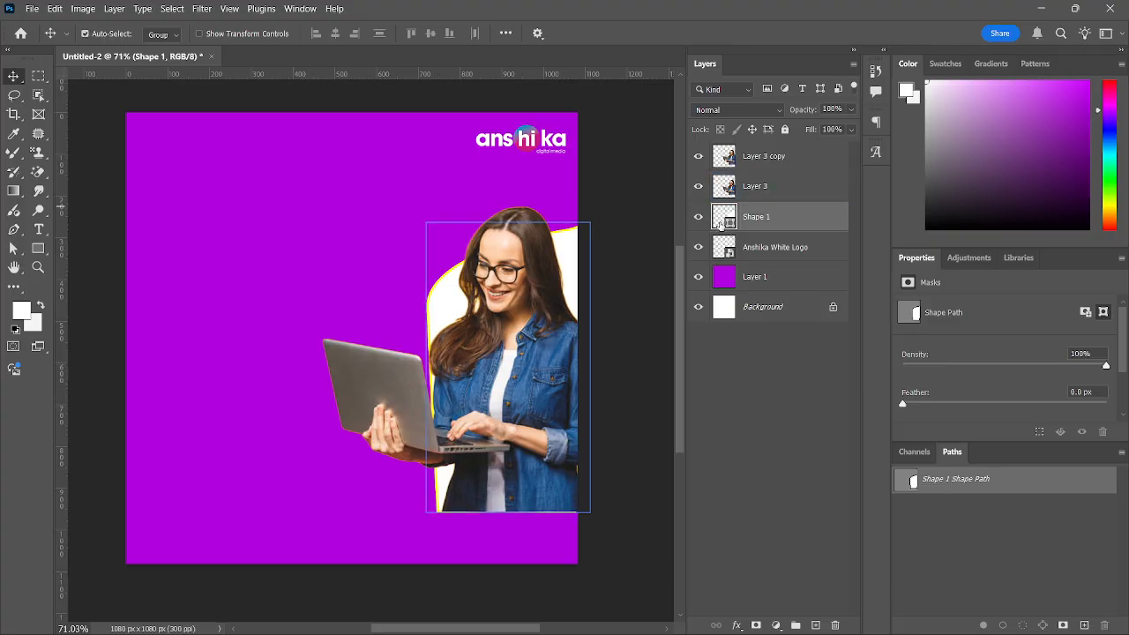
Clip Layer 3 to the Shape 1 layer beneath it with a clipping mask
click(735, 188)
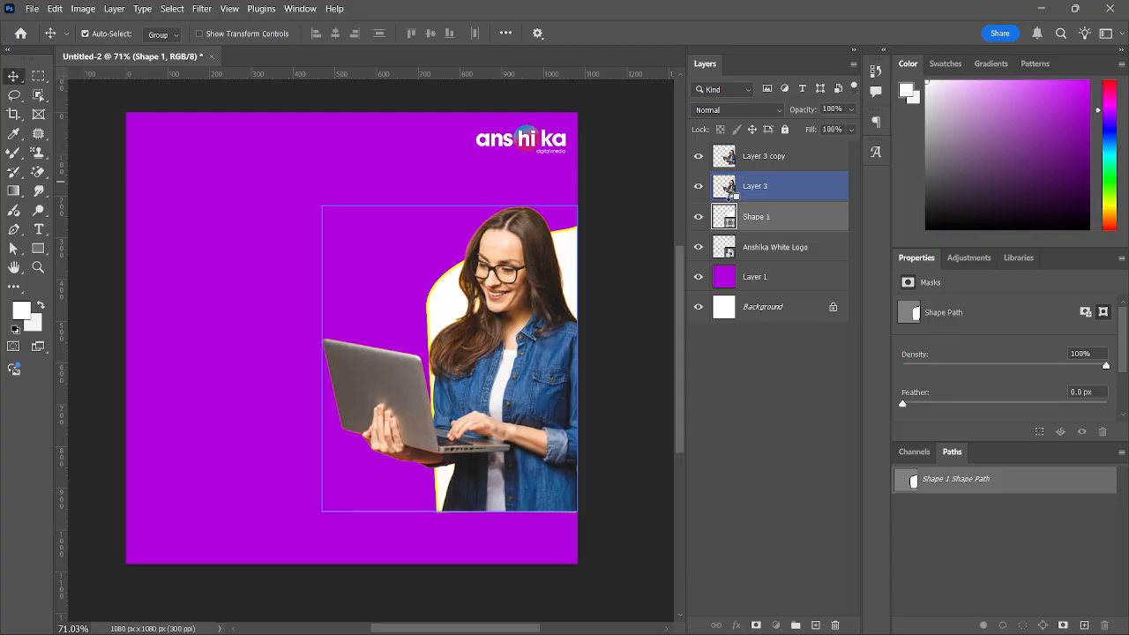
alt+click(728, 202)
click(741, 276)
click(743, 157)
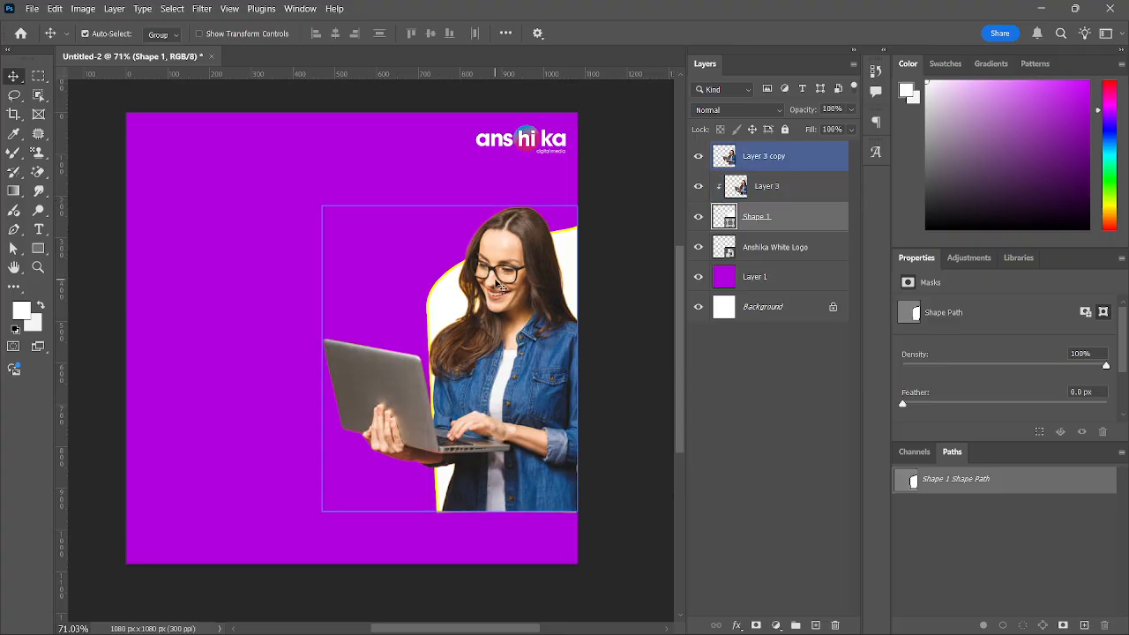
click(741, 277)
click(742, 157)
click(732, 186)
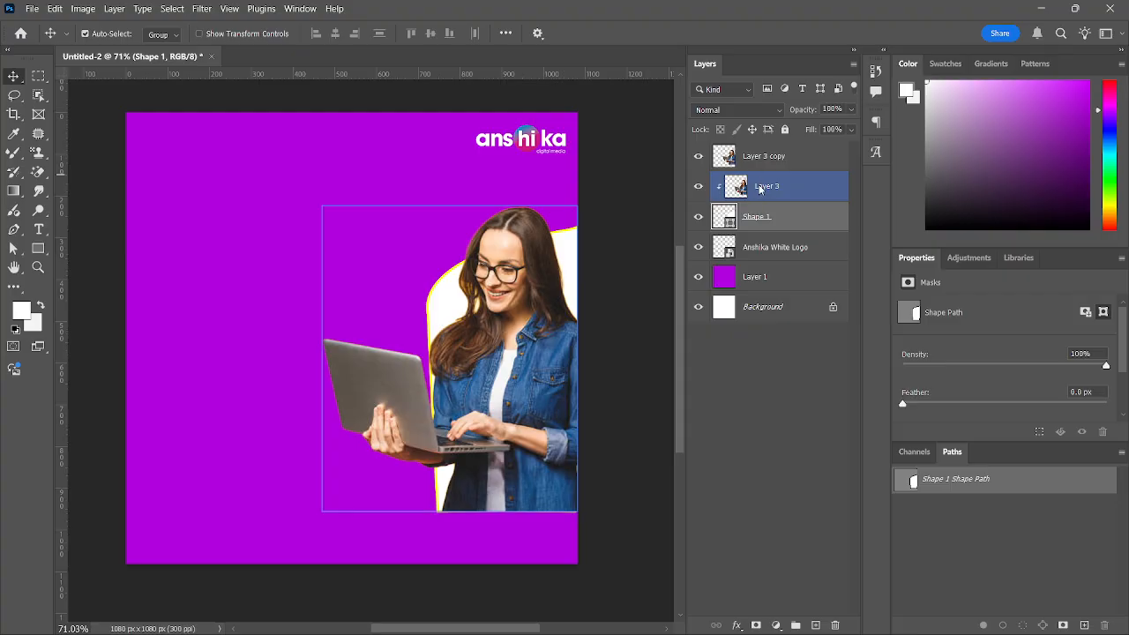
Release Layer 3 from its clipping mask on Shape 1
right_click(761, 188)
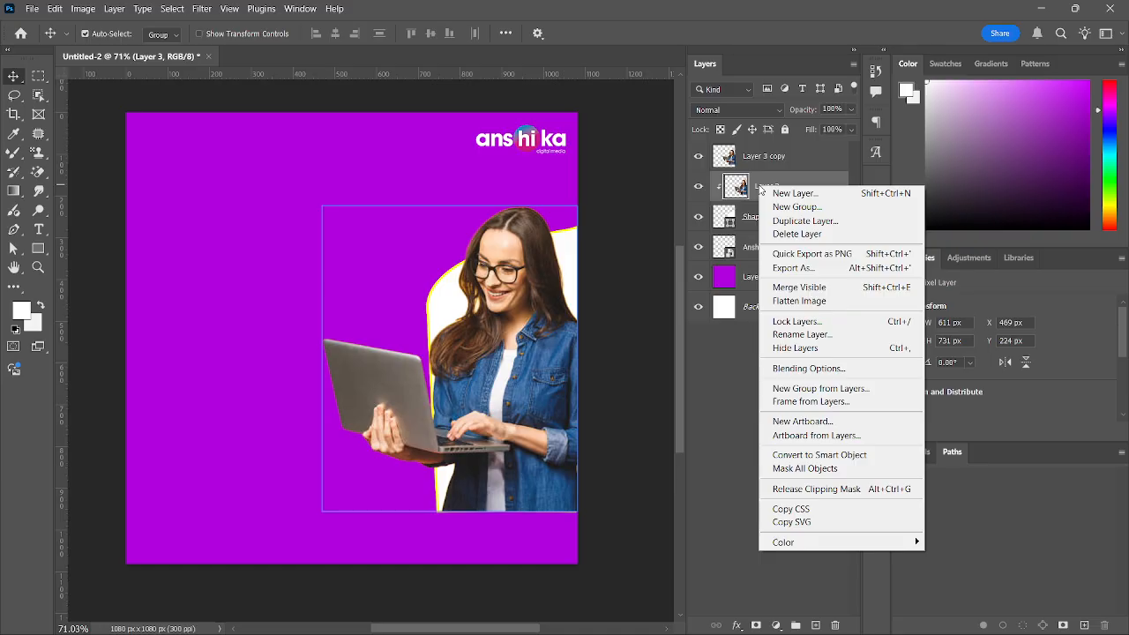
click(681, 243)
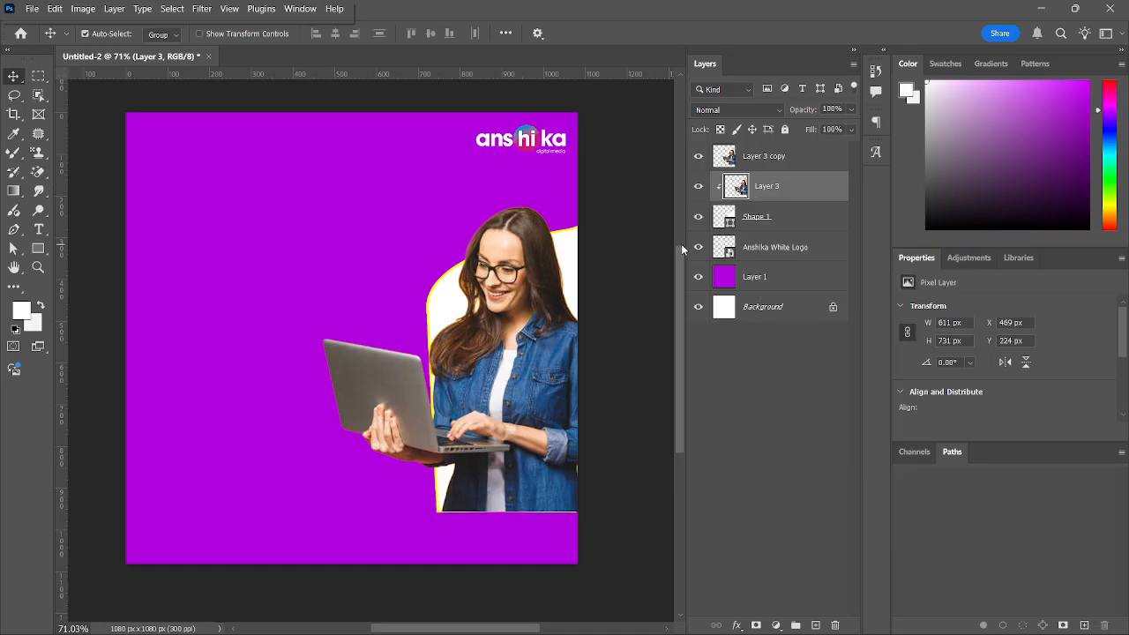
key(ctrl)
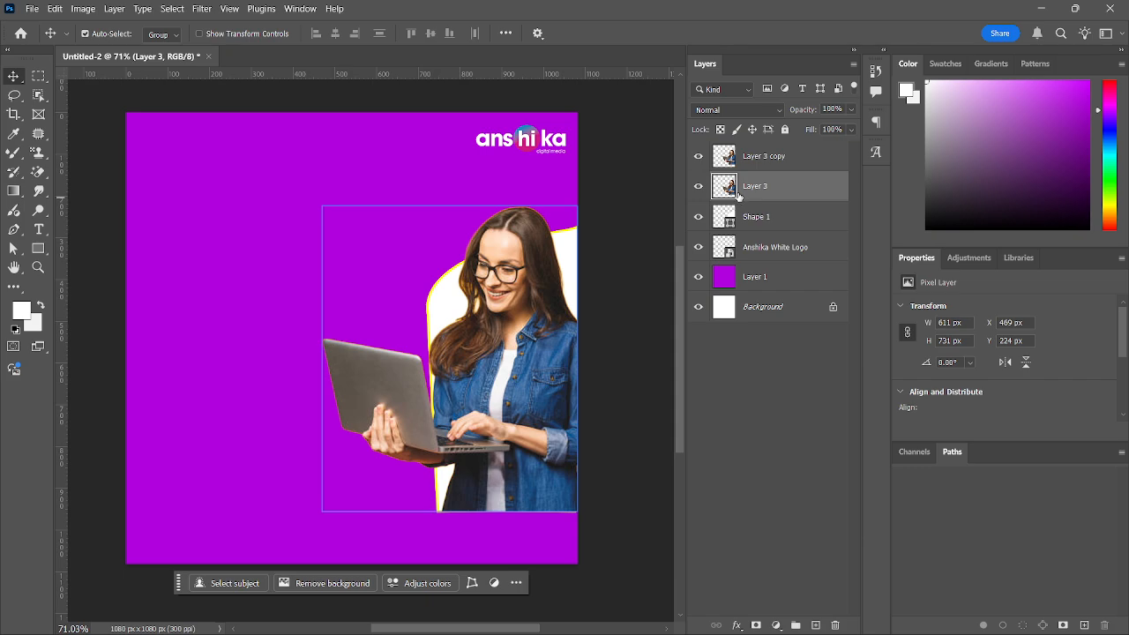
Apply Create Clipping Mask to Layer 3 over Shape 1, and release the mask again
right_click(738, 194)
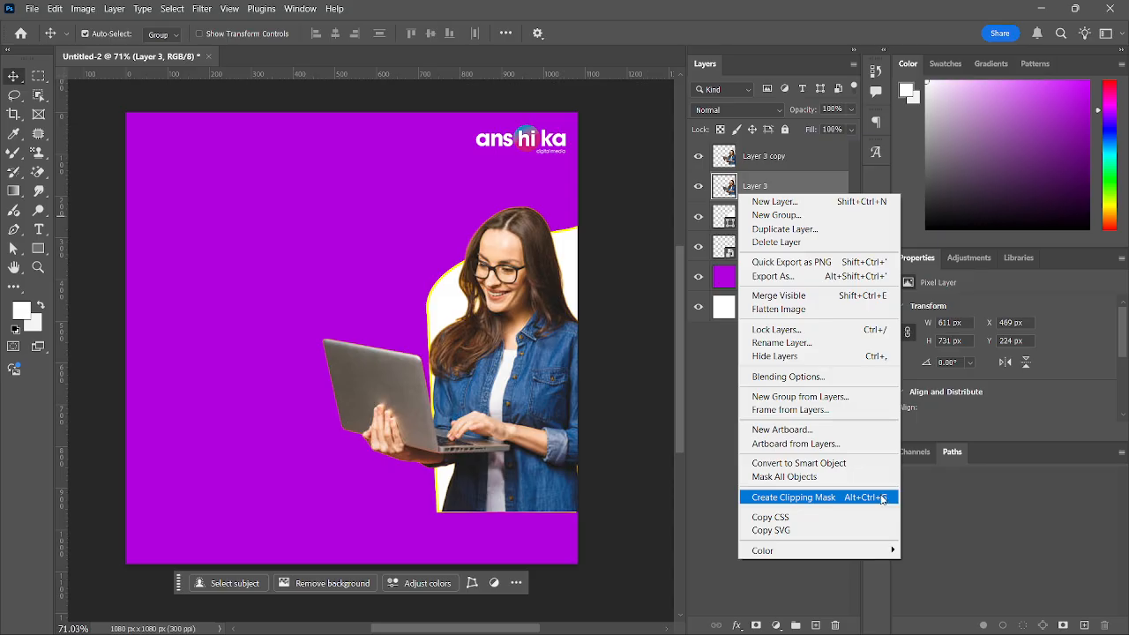
click(797, 499)
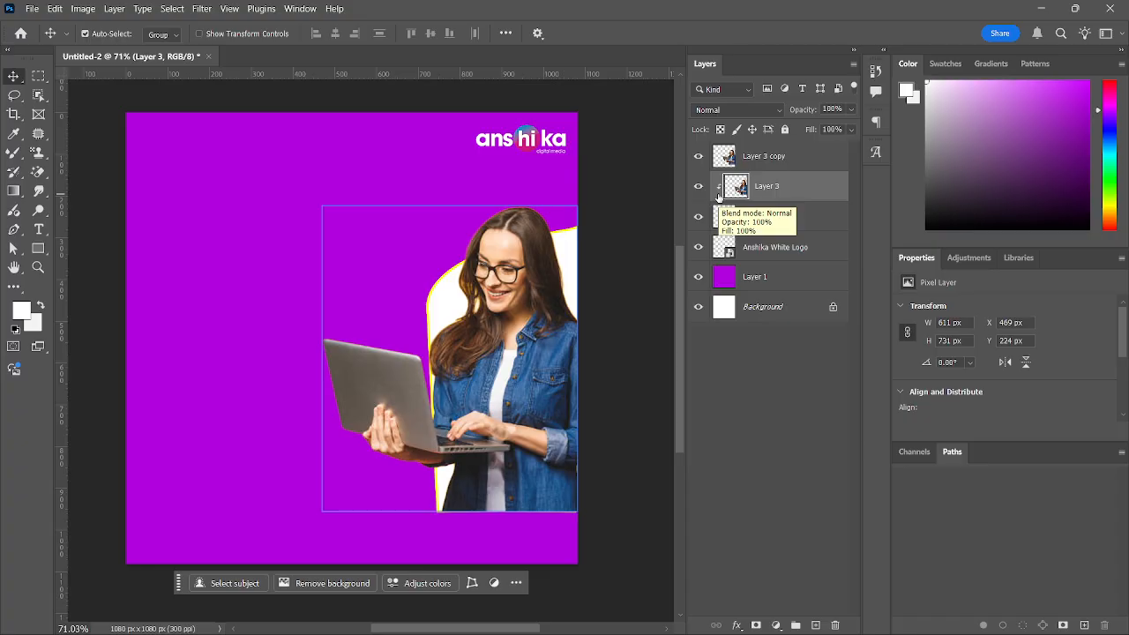
alt+click(719, 196)
Clip the Layer 3 copy to Layer 3 with a clipping mask
click(723, 156)
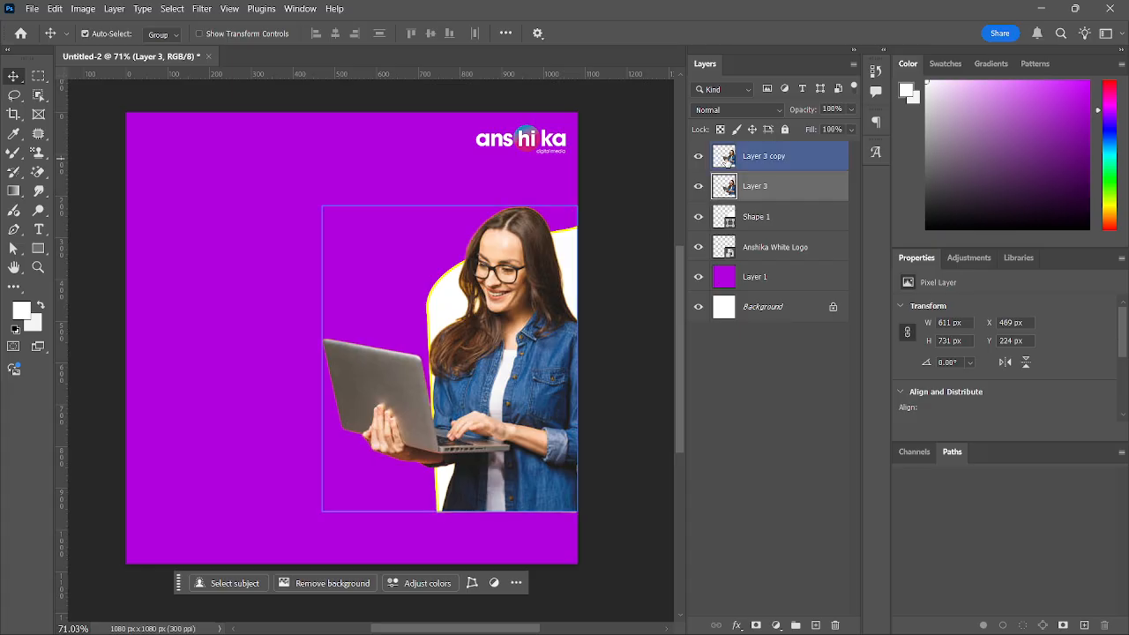
alt+click(727, 170)
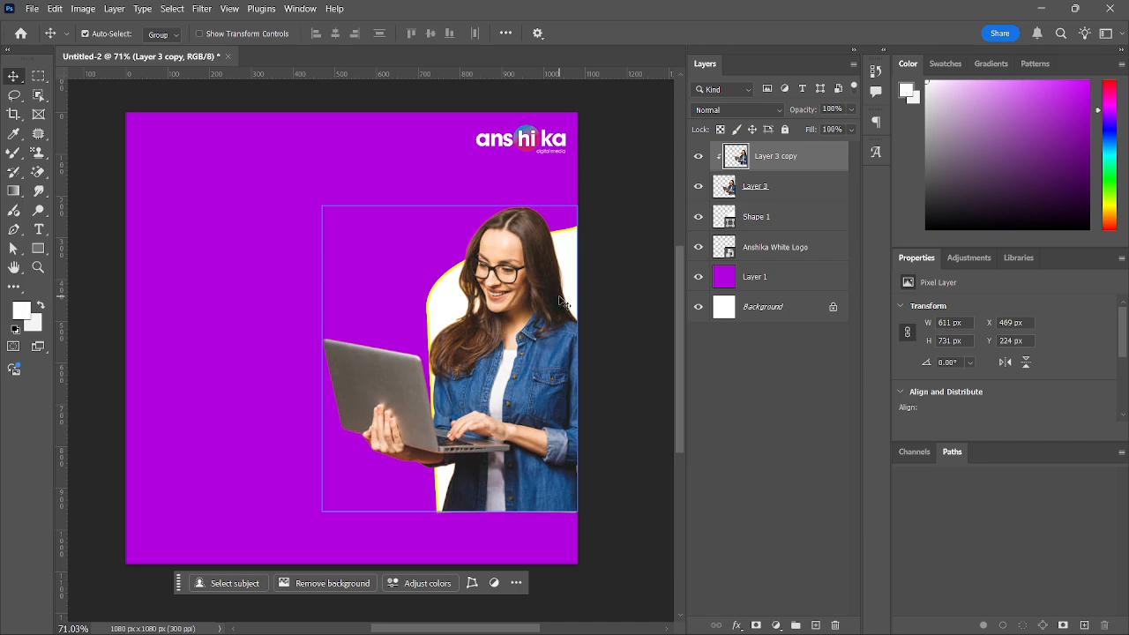
mouse_move(556, 302)
mouse_down()
mouse_move(493, 298)
mouse_move(557, 304)
mouse_move(556, 441)
mouse_move(271, 260)
mouse_move(201, 242)
mouse_move(386, 303)
mouse_move(558, 321)
mouse_move(557, 303)
mouse_up()
drag(473, 352, 510, 352)
Hide and show Layer 3 to check how its visibility affects the copy clipped to it
click(697, 187)
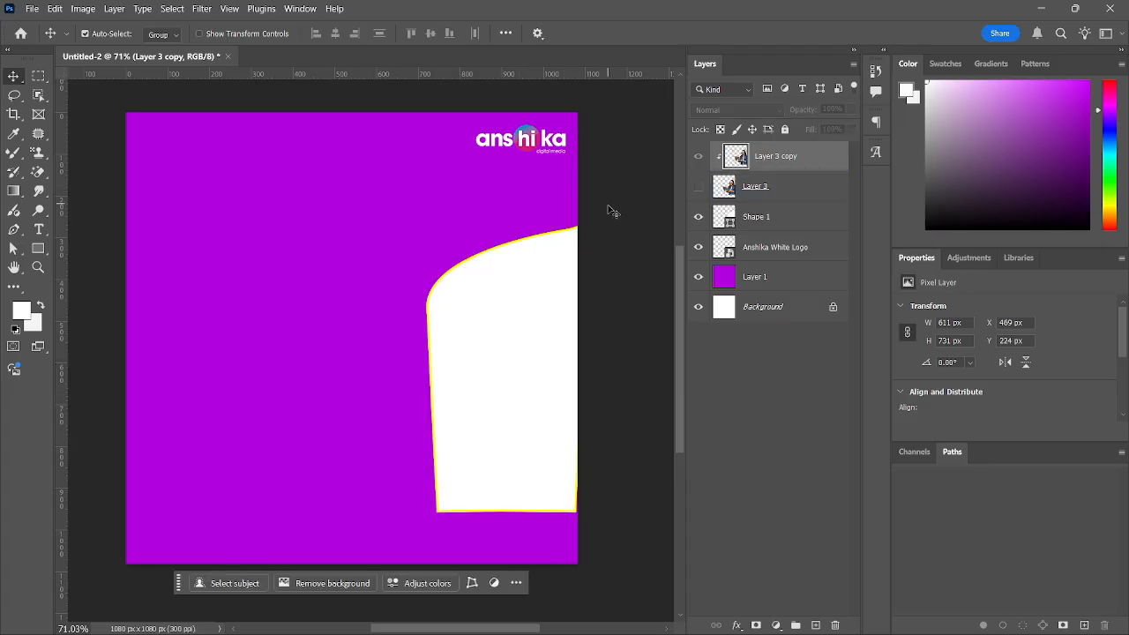
click(699, 187)
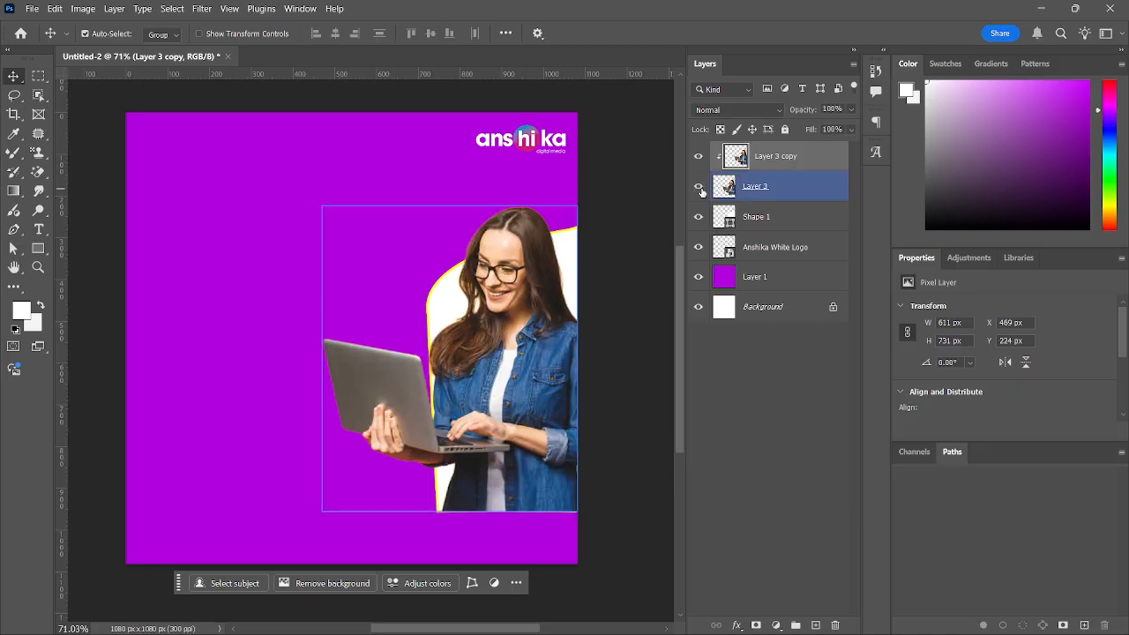
click(698, 187)
click(698, 187)
Delete Layer 3 and clip the remaining Layer 3 copy to Shape 1 with a clipping mask
click(725, 188)
key(Delete)
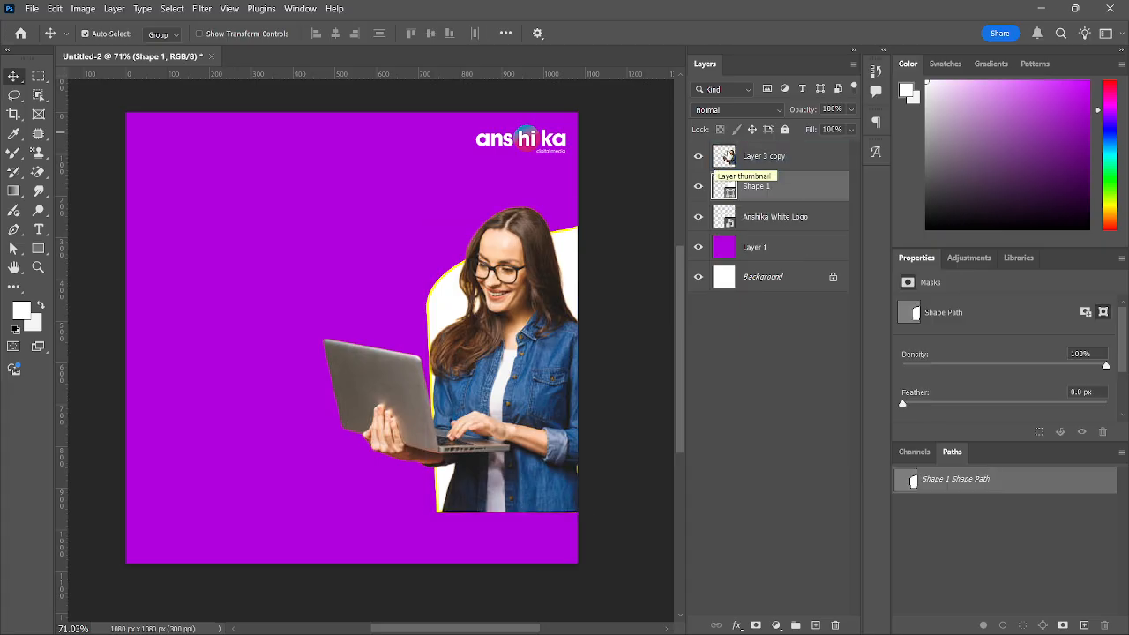
mouse_move(467, 346)
mouse_down()
mouse_move(414, 366)
mouse_move(351, 340)
mouse_move(486, 351)
mouse_up()
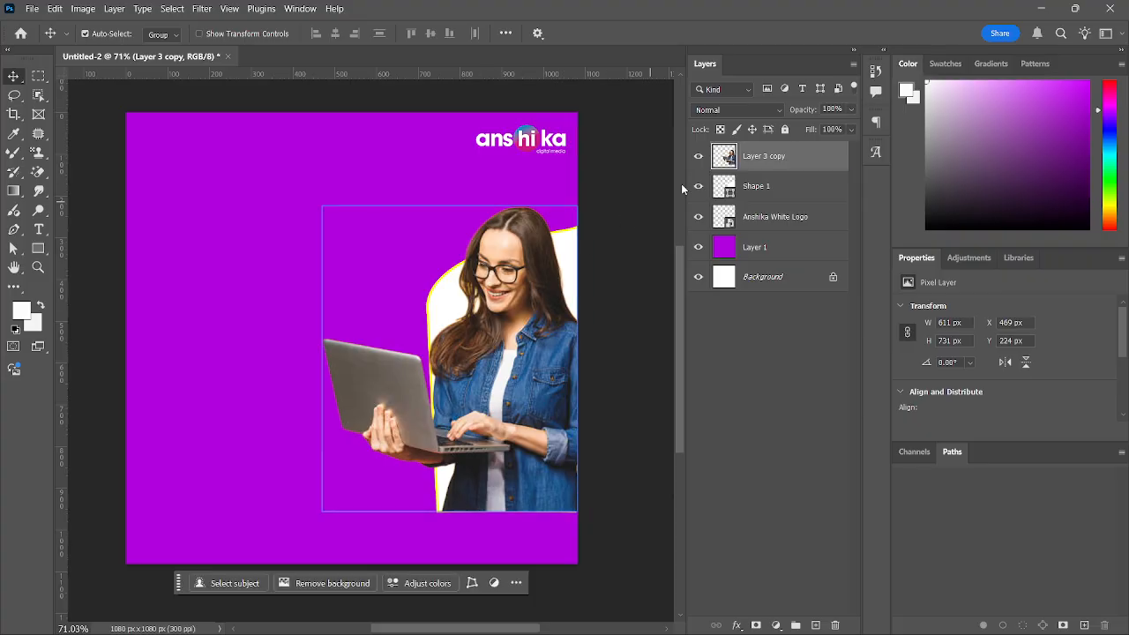
drag(738, 164, 737, 170)
alt+click(736, 171)
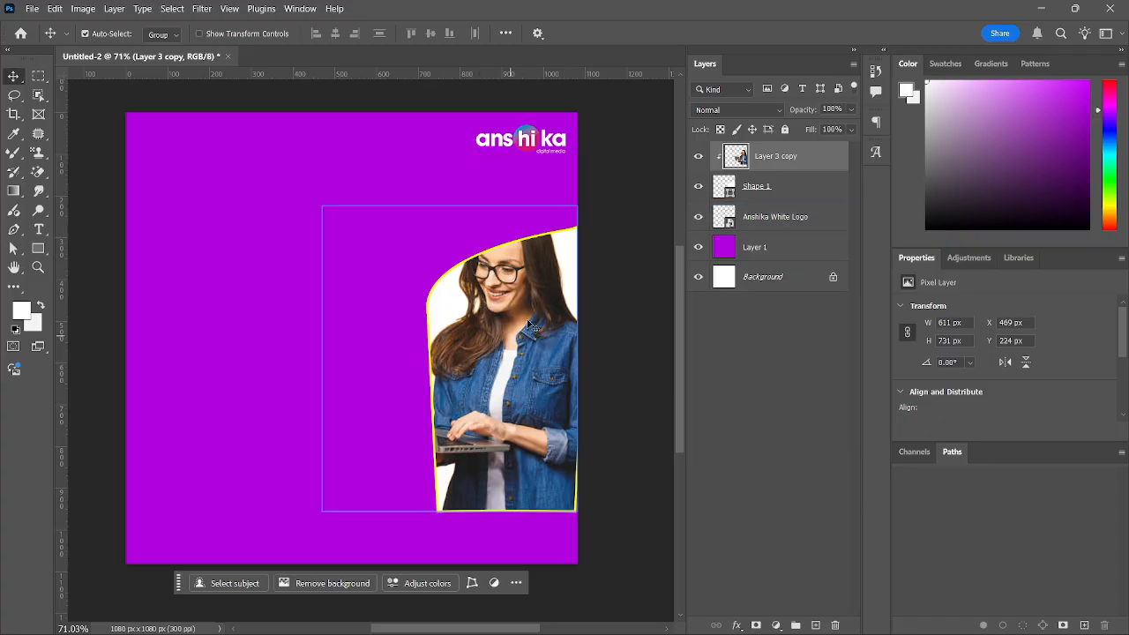
mouse_move(526, 321)
mouse_down()
mouse_move(444, 244)
mouse_move(464, 288)
mouse_move(533, 333)
mouse_move(556, 222)
mouse_move(520, 361)
mouse_move(529, 231)
mouse_move(528, 375)
mouse_move(520, 273)
mouse_move(541, 371)
mouse_move(539, 293)
mouse_move(463, 339)
mouse_move(565, 365)
mouse_move(507, 158)
mouse_move(361, 300)
mouse_move(560, 333)
mouse_move(487, 334)
mouse_move(437, 256)
mouse_move(565, 425)
mouse_move(608, 291)
mouse_move(516, 406)
mouse_move(502, 313)
mouse_move(553, 353)
mouse_move(557, 337)
mouse_move(522, 328)
mouse_move(522, 300)
mouse_move(526, 318)
mouse_up()
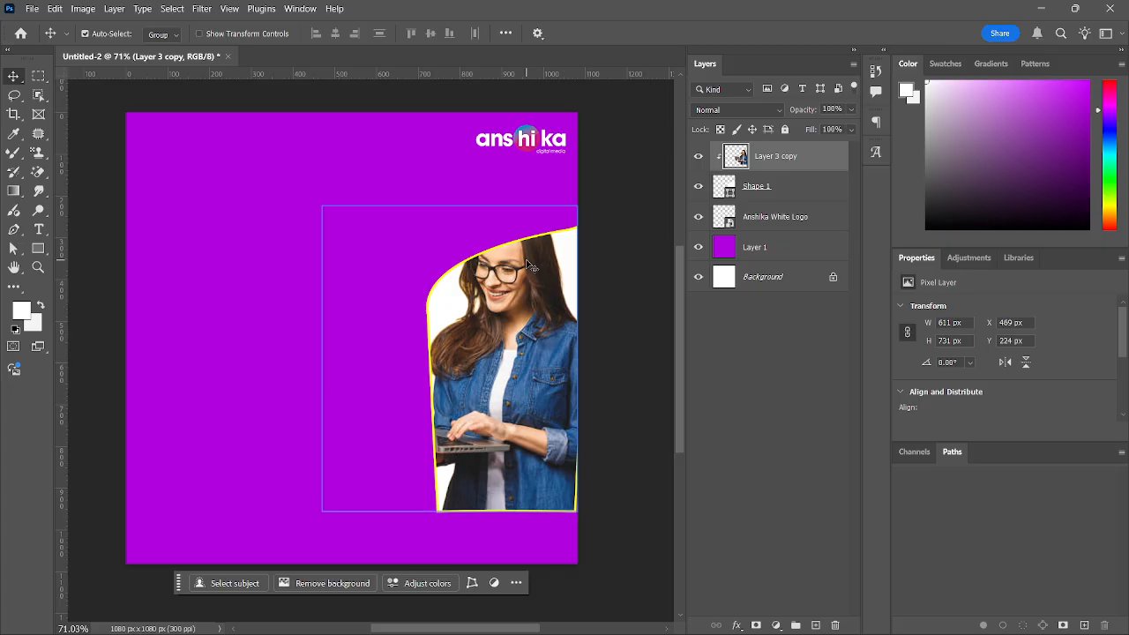
Release the copy's clipping mask, and undo back to the stage before Layer 3 was deleted
key(ctrl+alt+g)
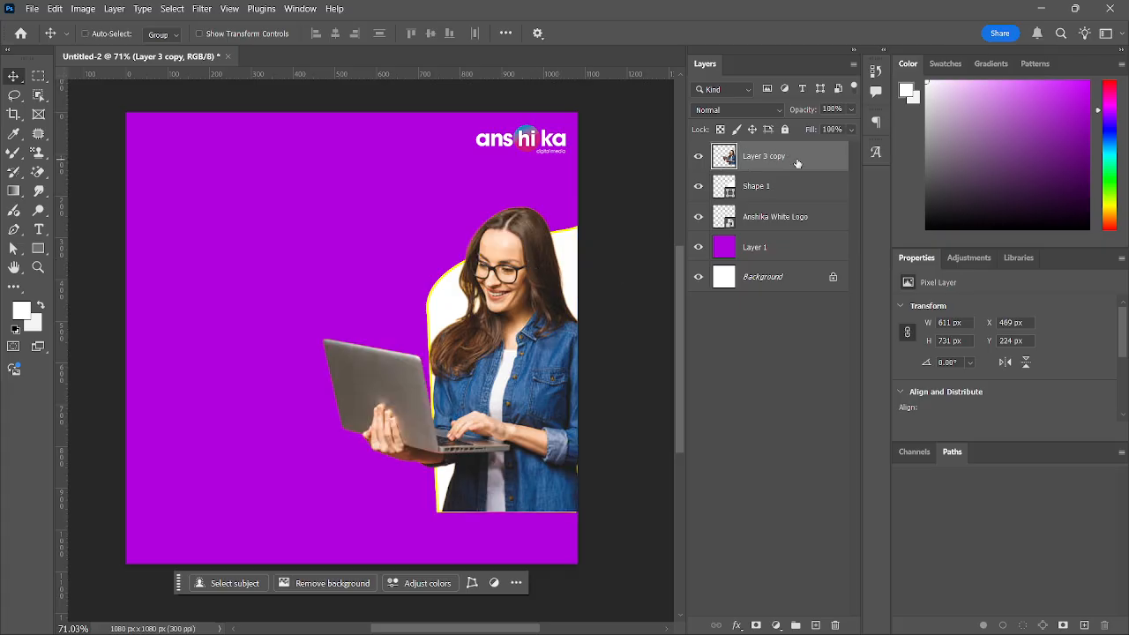
key(ctrl+z)
ctrl+click(737, 187)
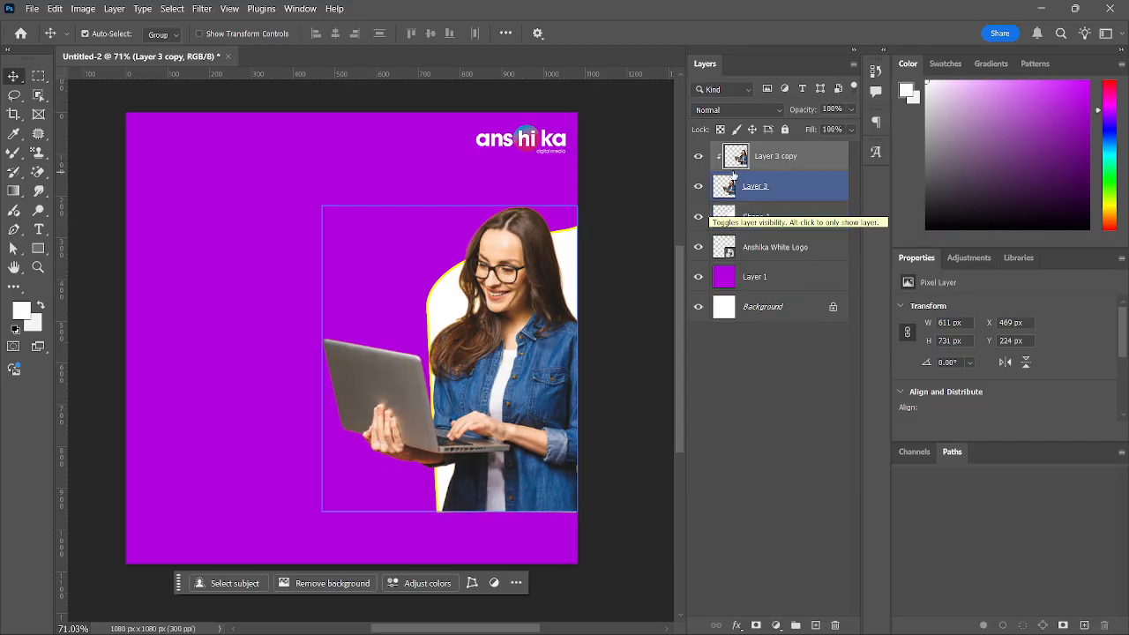
click(487, 395)
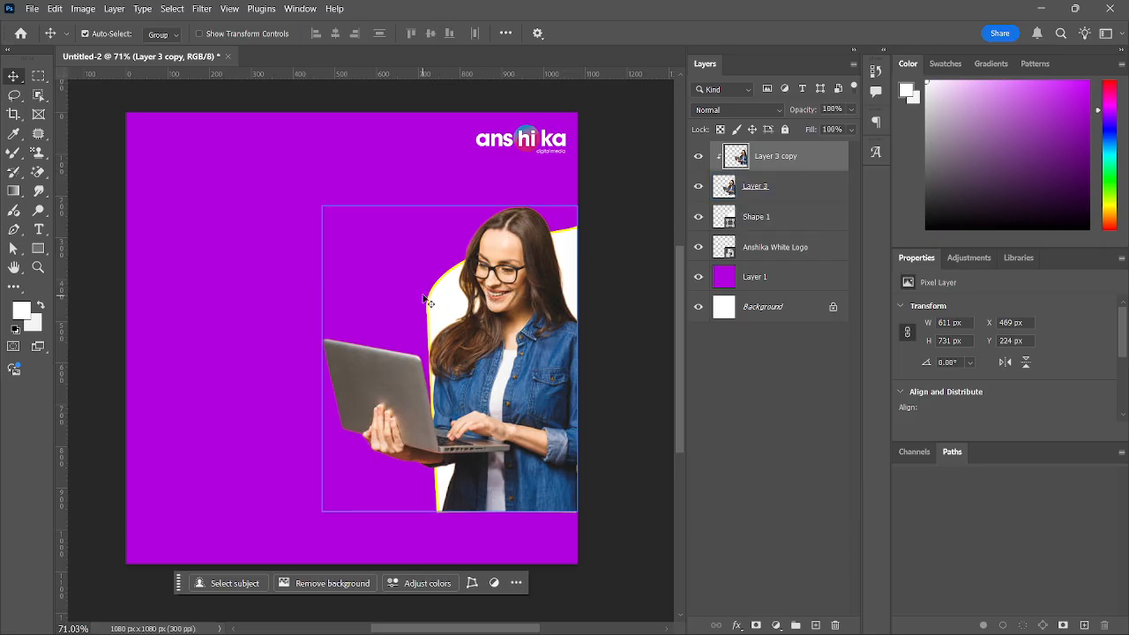
Change the fill colour of the Shape 1 shape behind the woman to a light pinkish purple
click(448, 306)
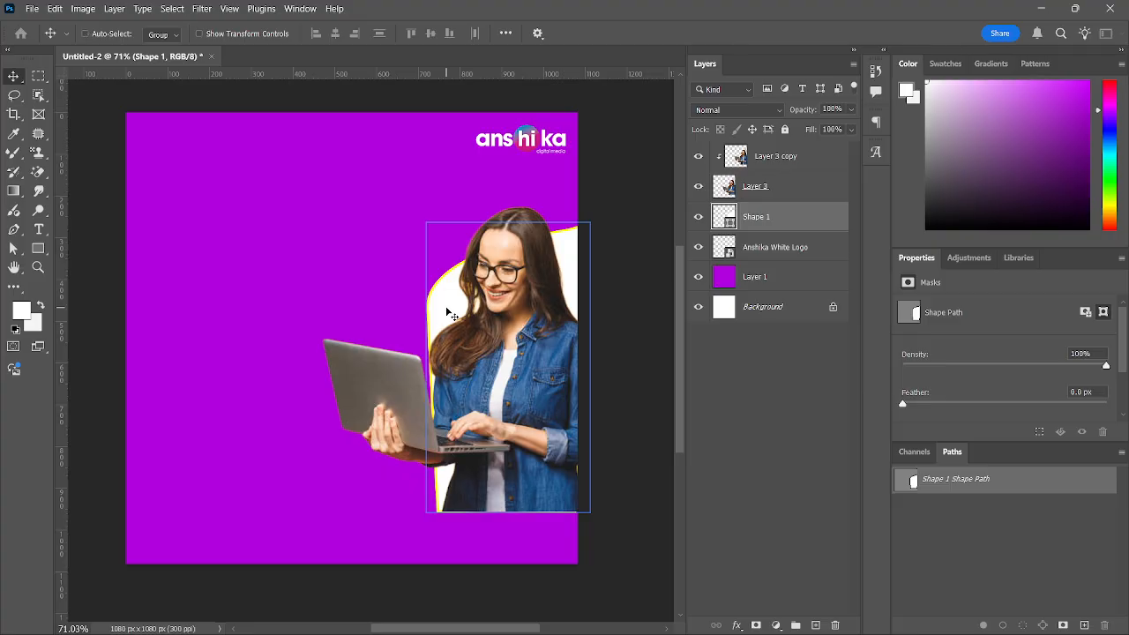
key(ctrl+t)
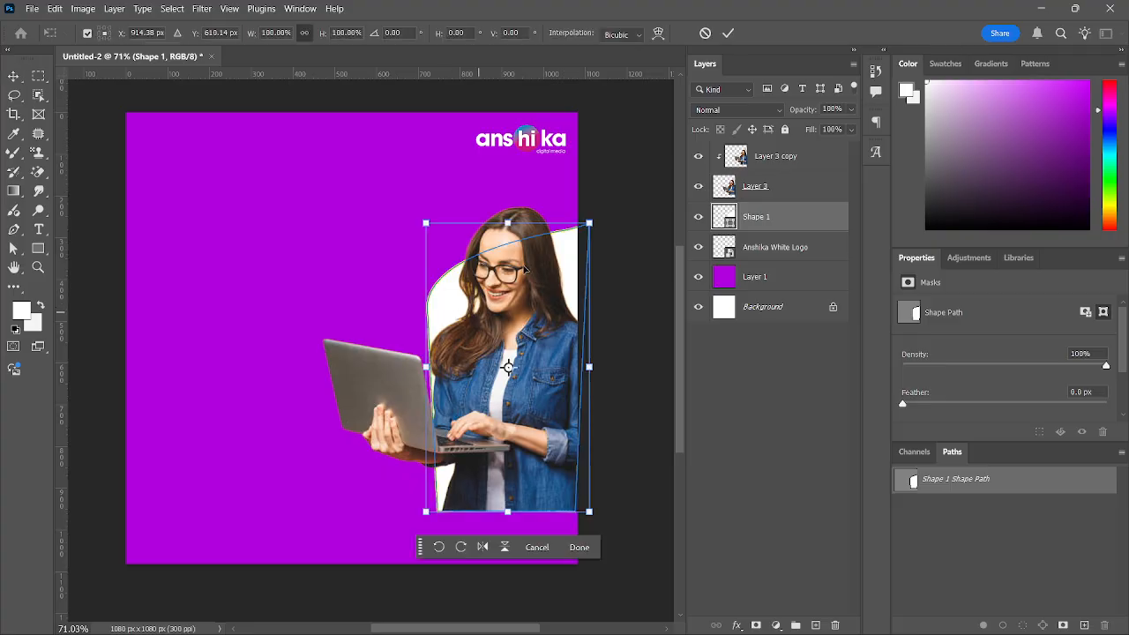
click(729, 33)
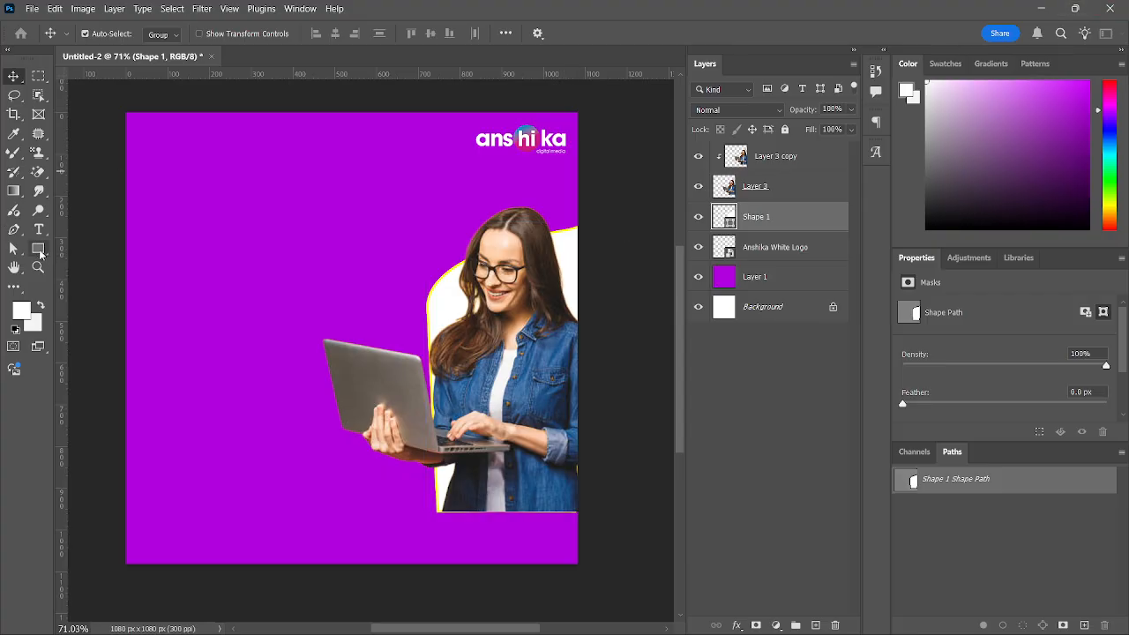
click(39, 251)
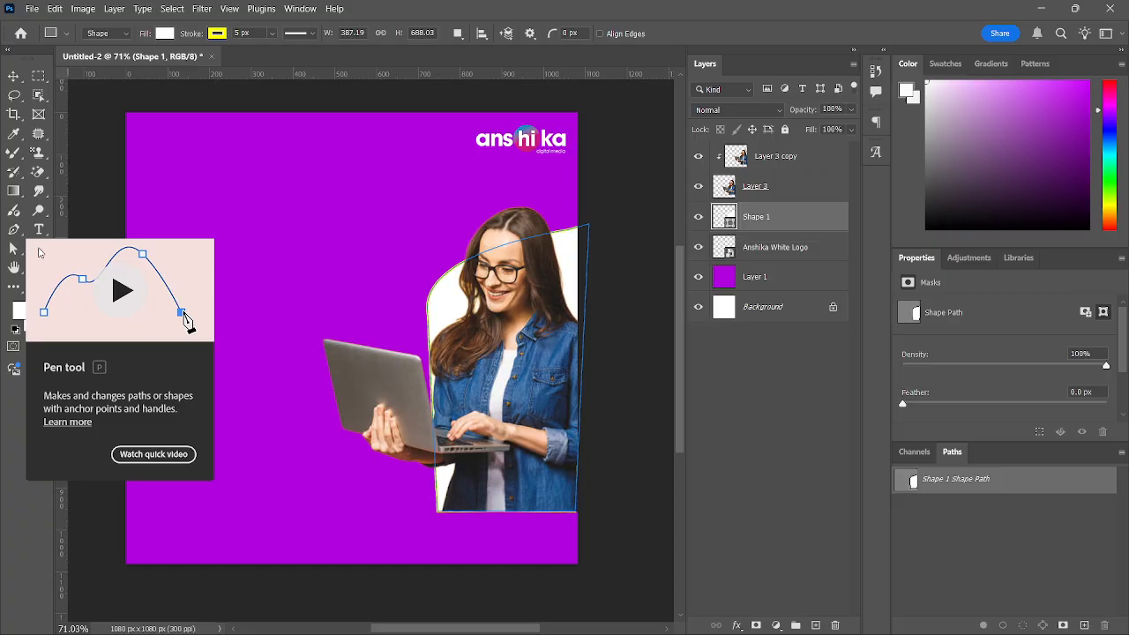
click(165, 33)
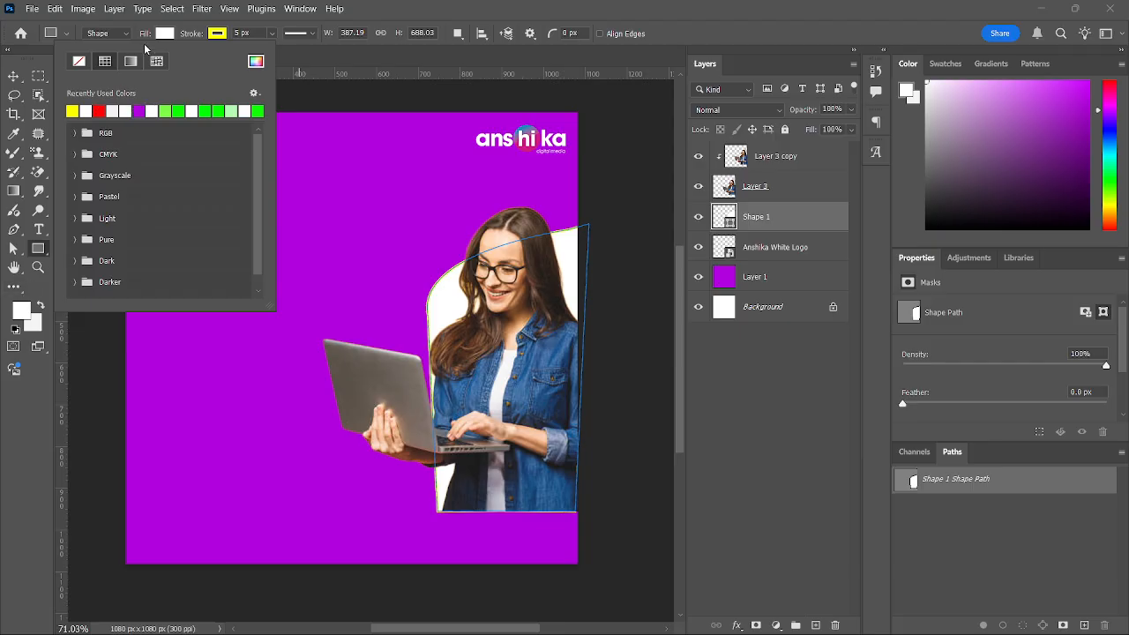
click(255, 60)
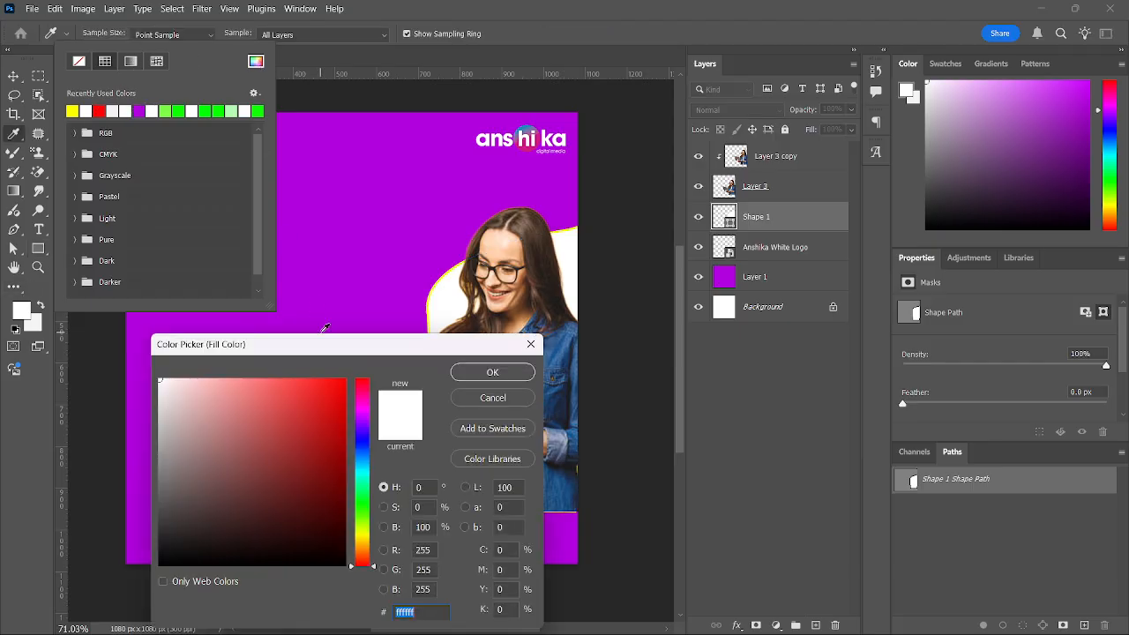
drag(357, 402, 357, 415)
drag(265, 393, 217, 379)
click(480, 373)
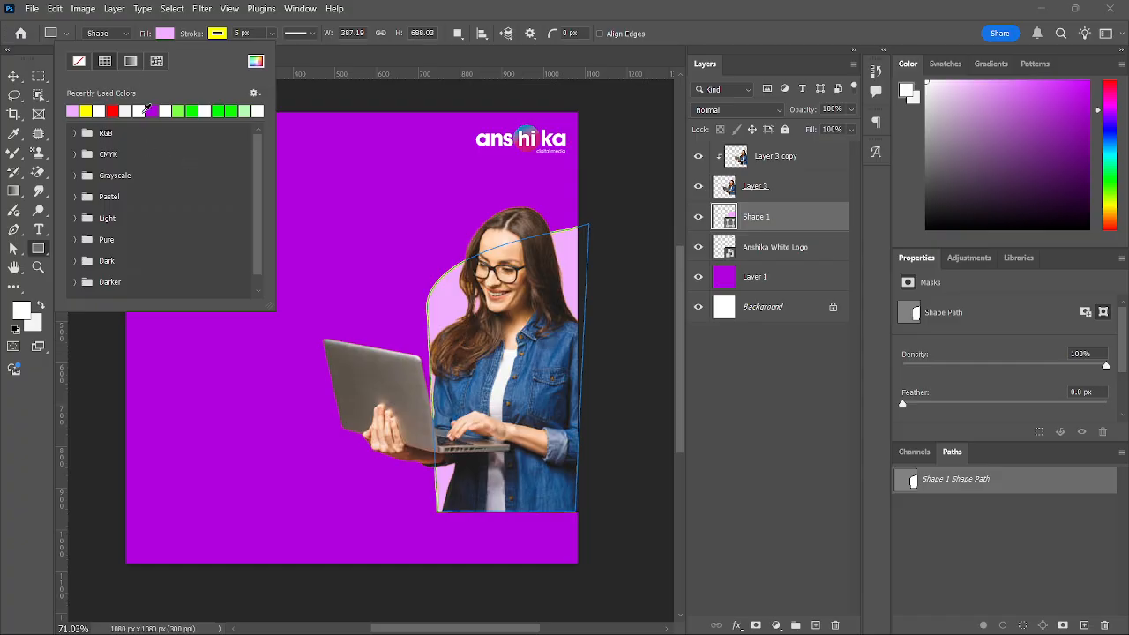
Set Shape 1's stroke colour to dark purple 400050, and return to the Move tool
click(219, 34)
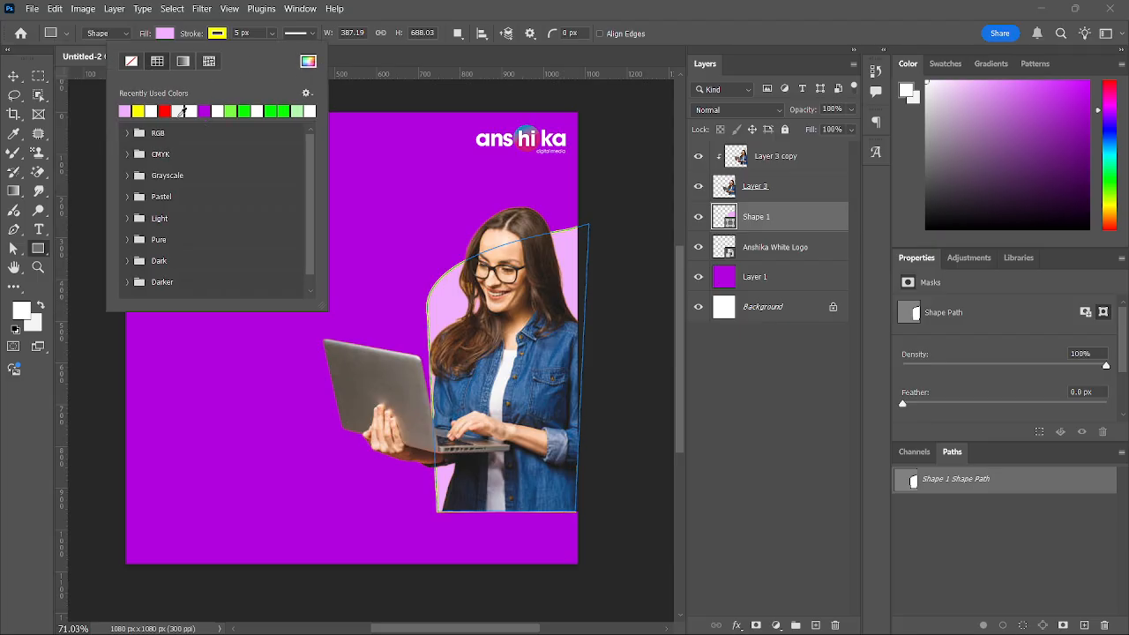
click(308, 61)
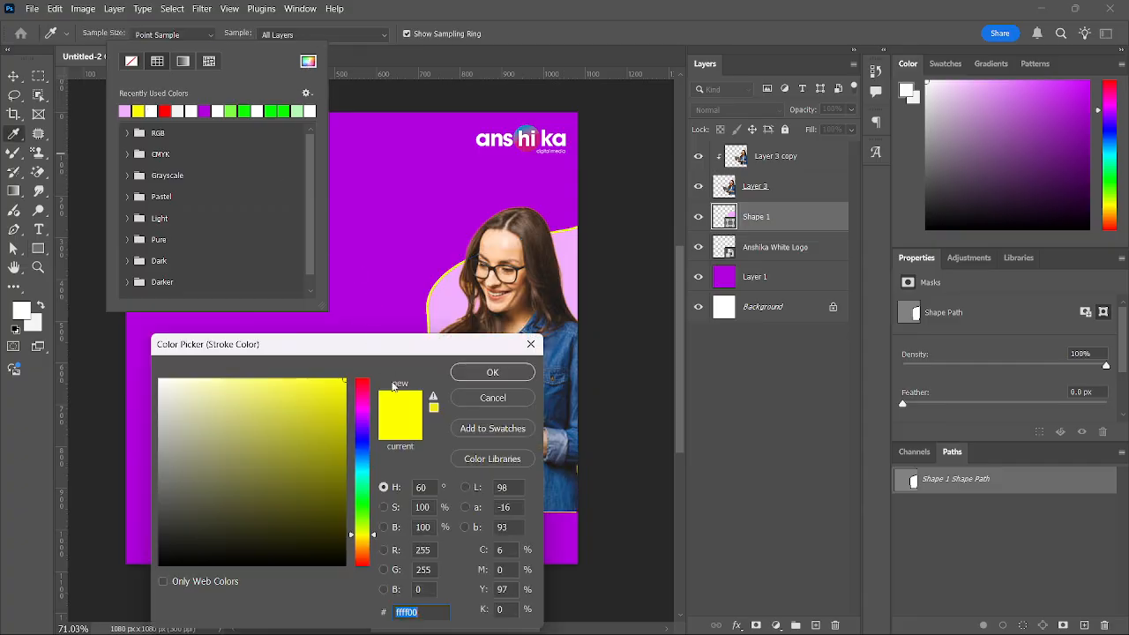
mouse_move(375, 350)
mouse_down()
mouse_move(325, 306)
mouse_move(293, 243)
mouse_up()
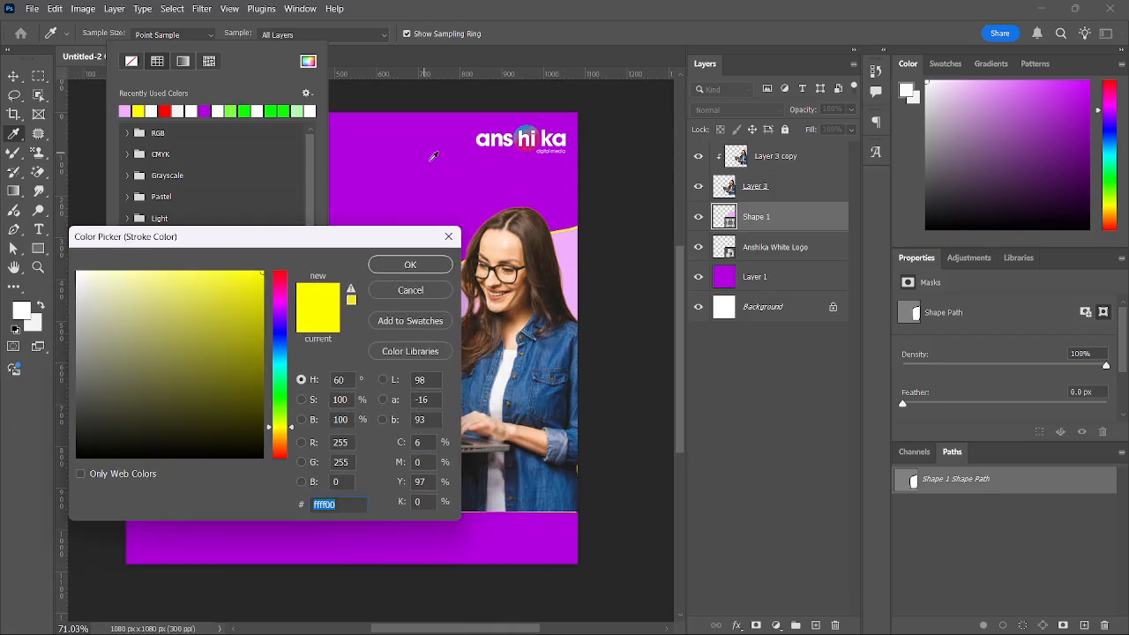
click(276, 302)
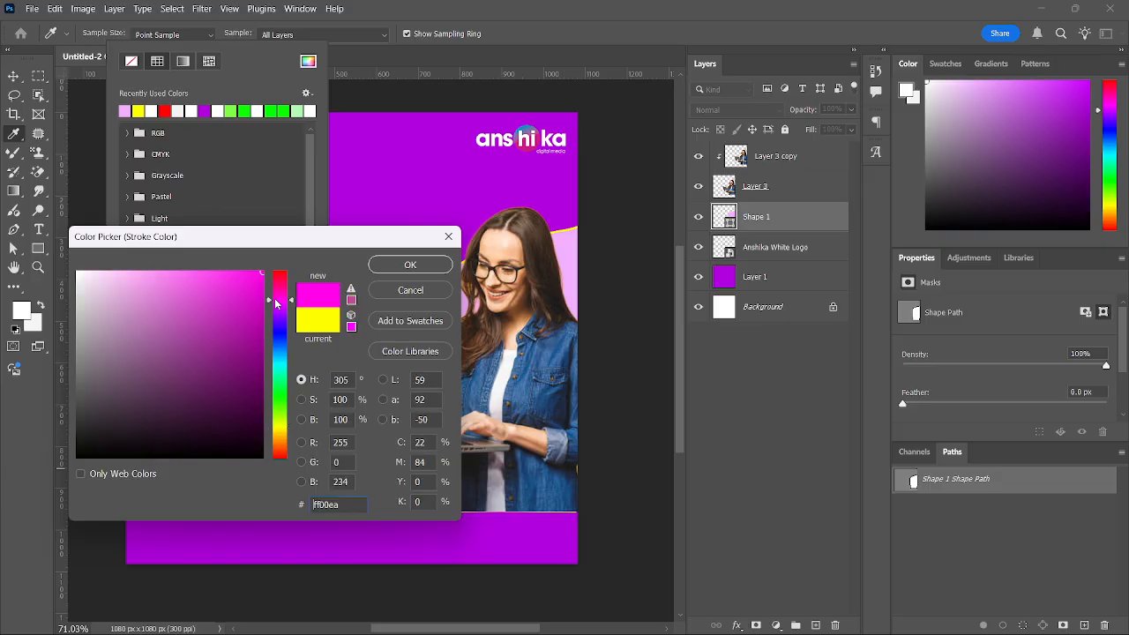
click(368, 206)
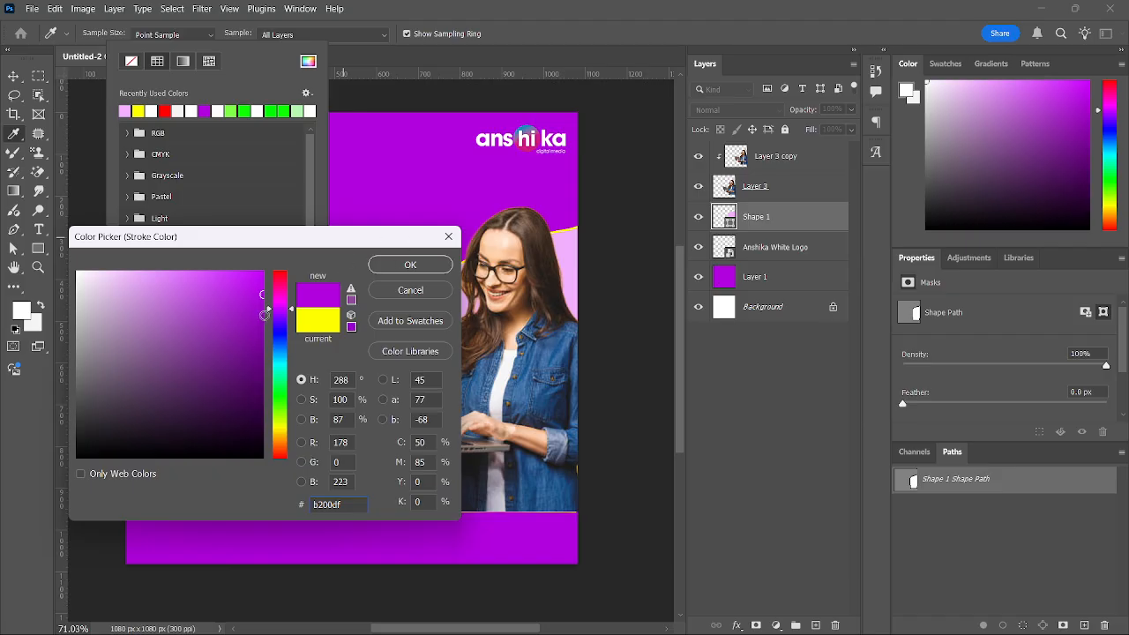
drag(264, 317, 263, 401)
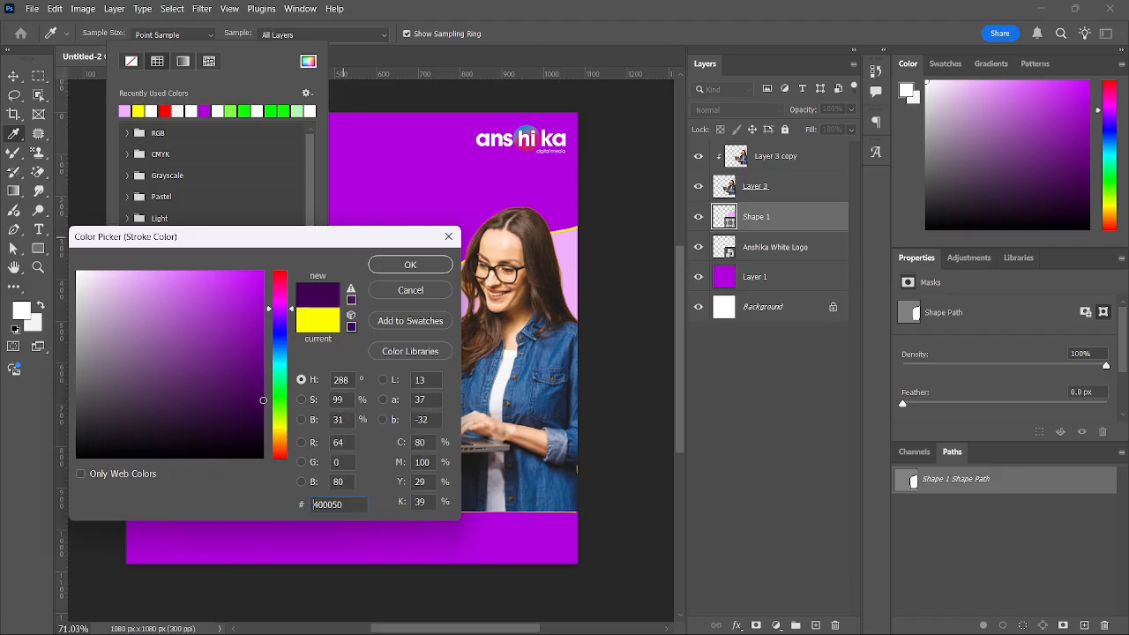
click(391, 267)
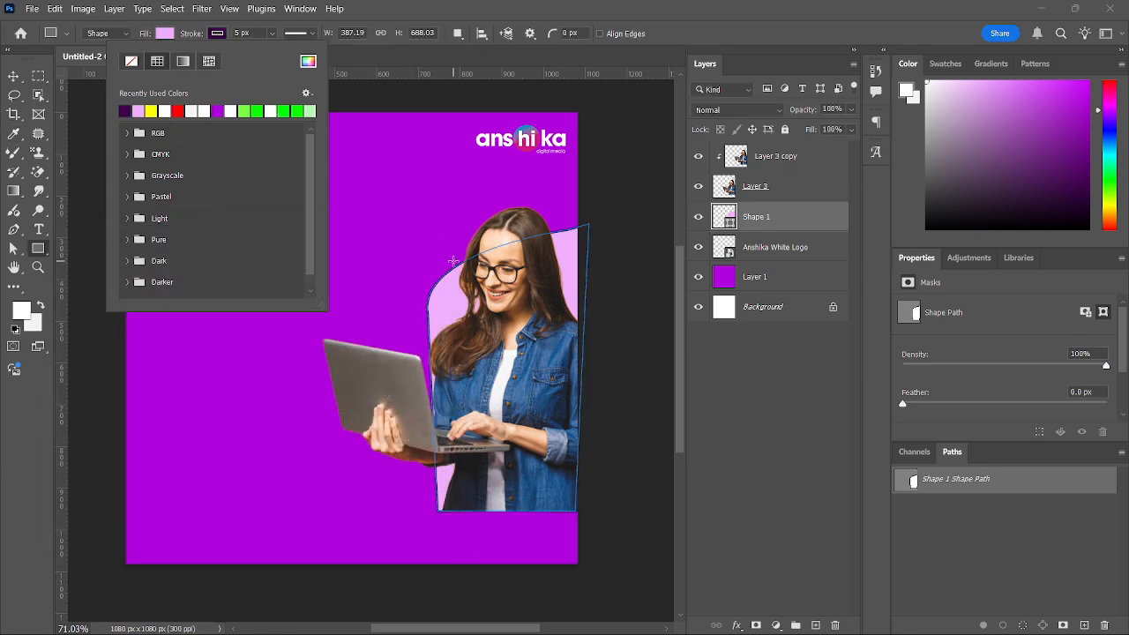
click(14, 76)
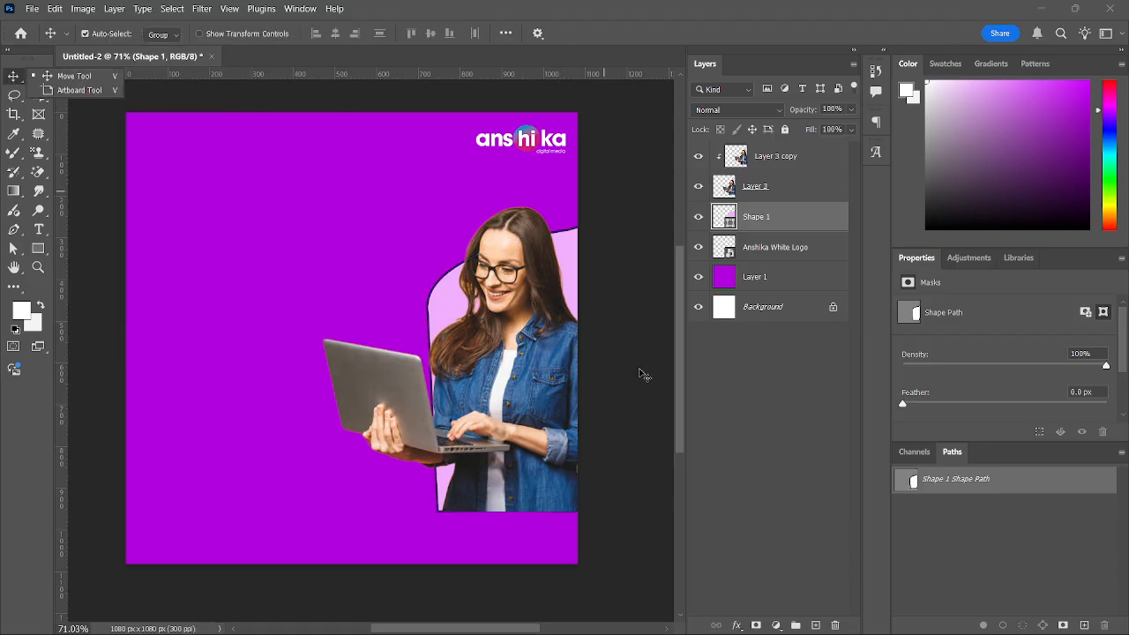
click(362, 190)
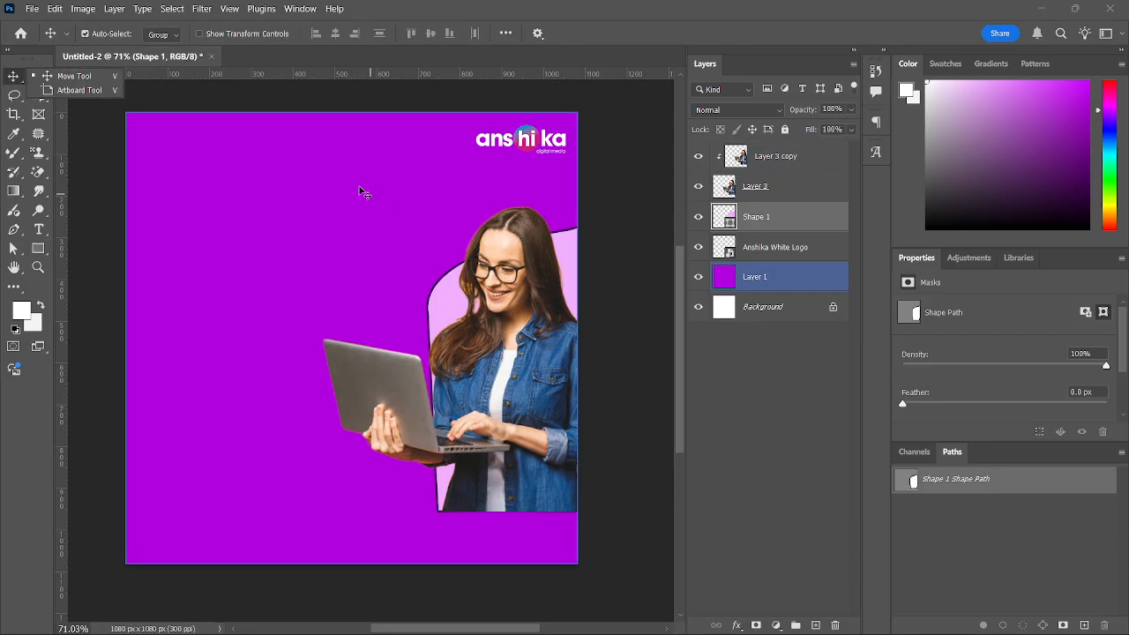
Duplicate Layer 3 and place the new copy at the very top of the layer stack
click(525, 221)
scroll(520, 305, up, 3)
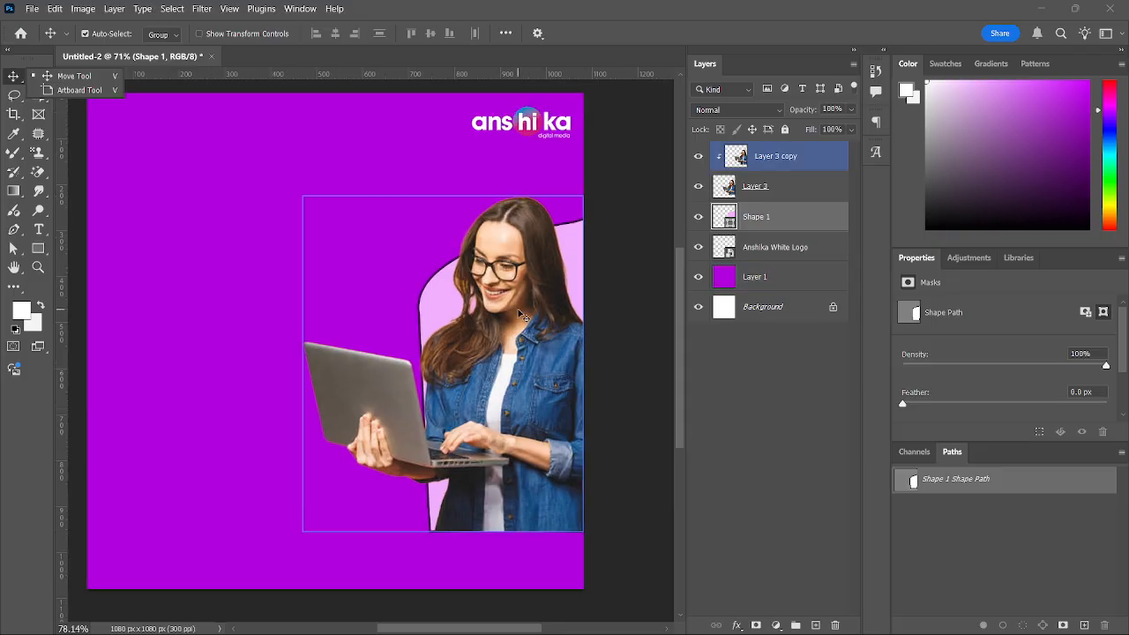
scroll(520, 313, down, 2)
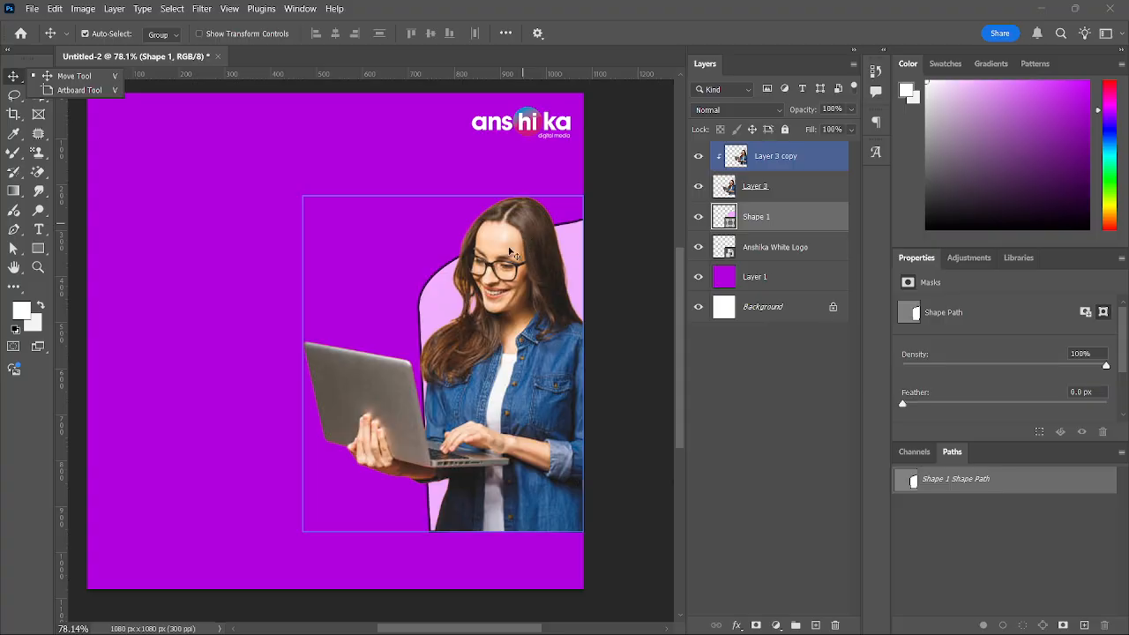
click(776, 186)
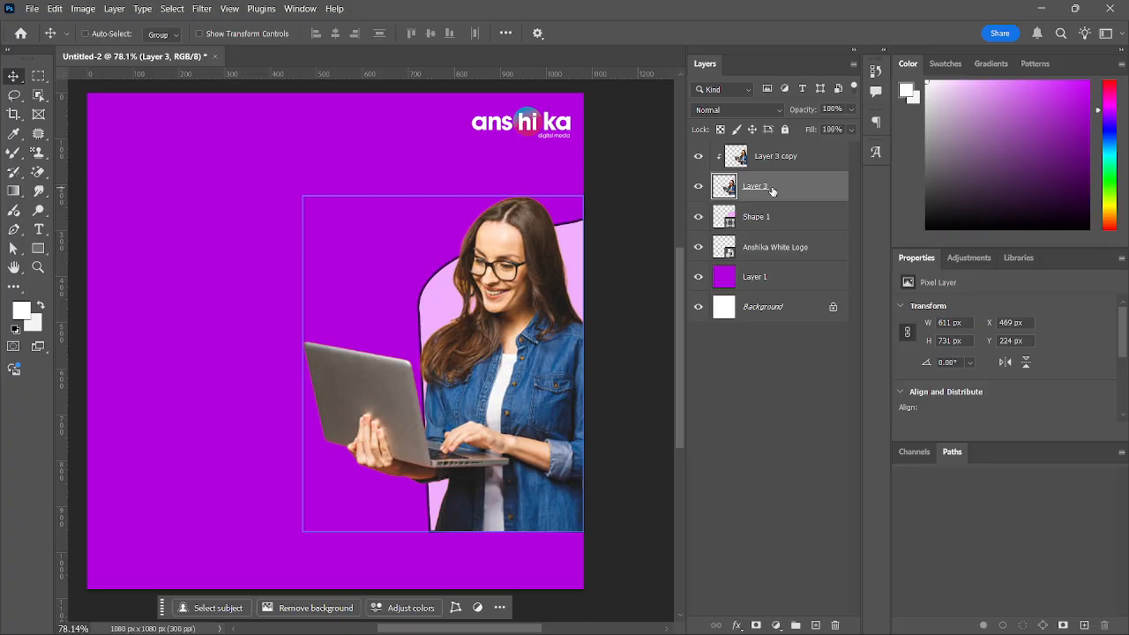
key(ctrl+j)
drag(773, 191, 770, 135)
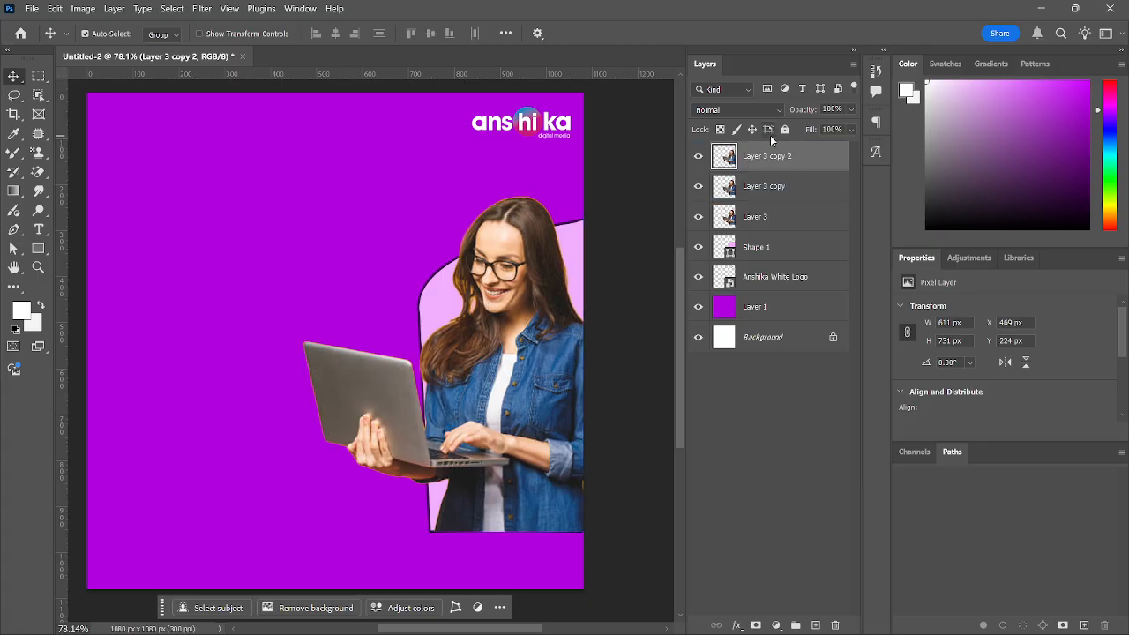
Clip the original Layer 3 to Shape 1 with a clipping mask
click(725, 220)
key(ctrl+plus)
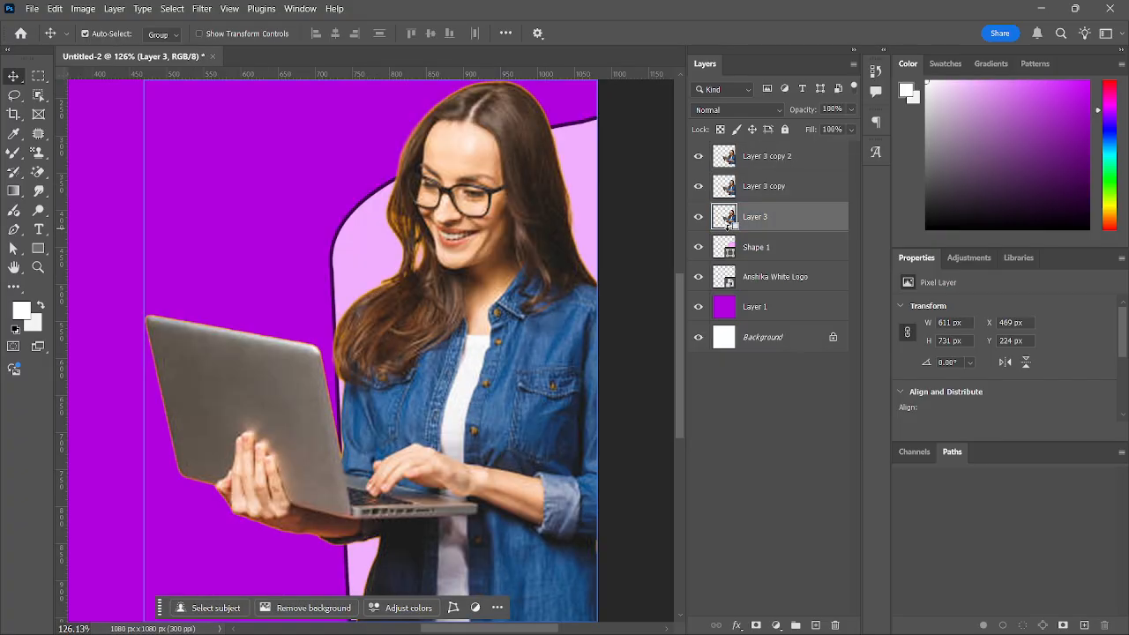
alt+click(728, 231)
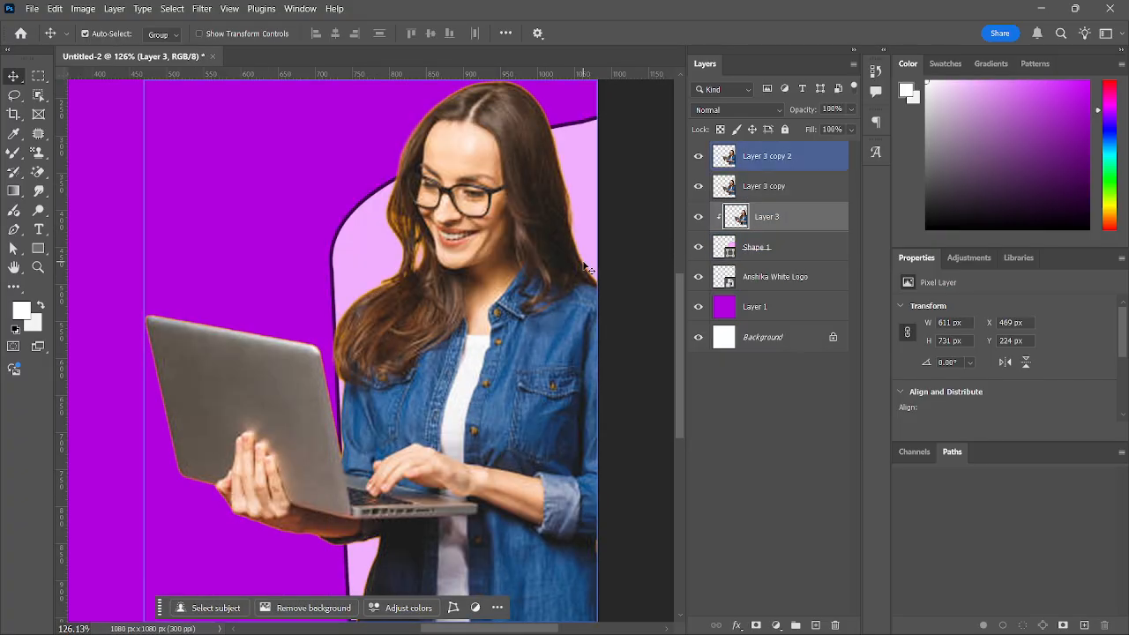
scroll(544, 275, down, 1)
scroll(544, 275, left, 1)
scroll(545, 275, down, 4)
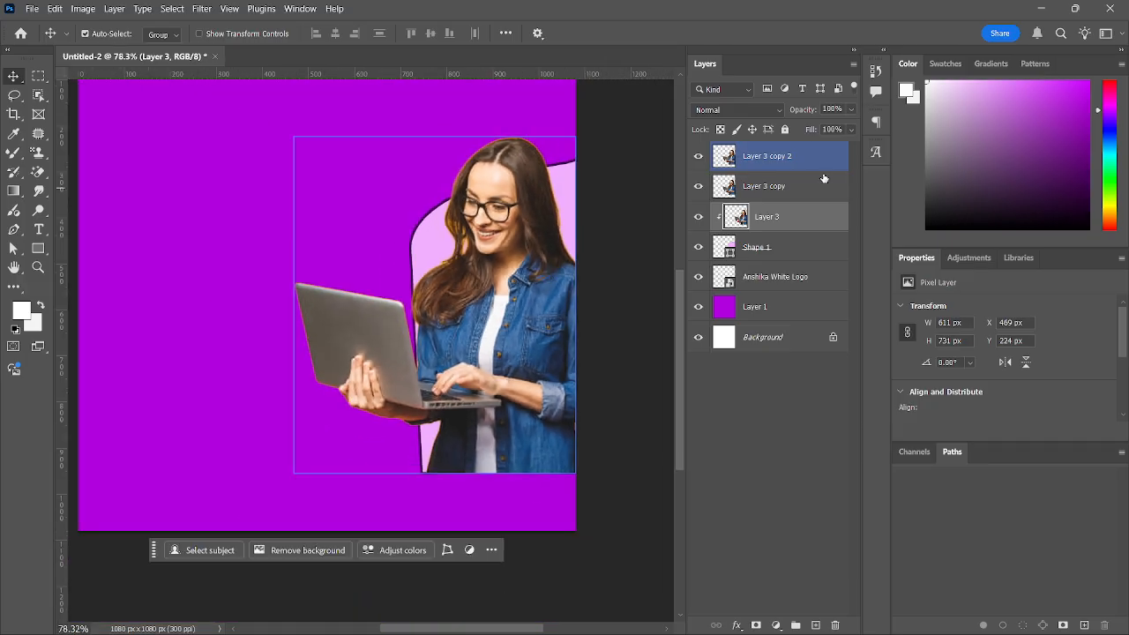
Add an Outer Glow effect to Layer 3 copy 2, keeping its settings and the artwork both in view
click(774, 167)
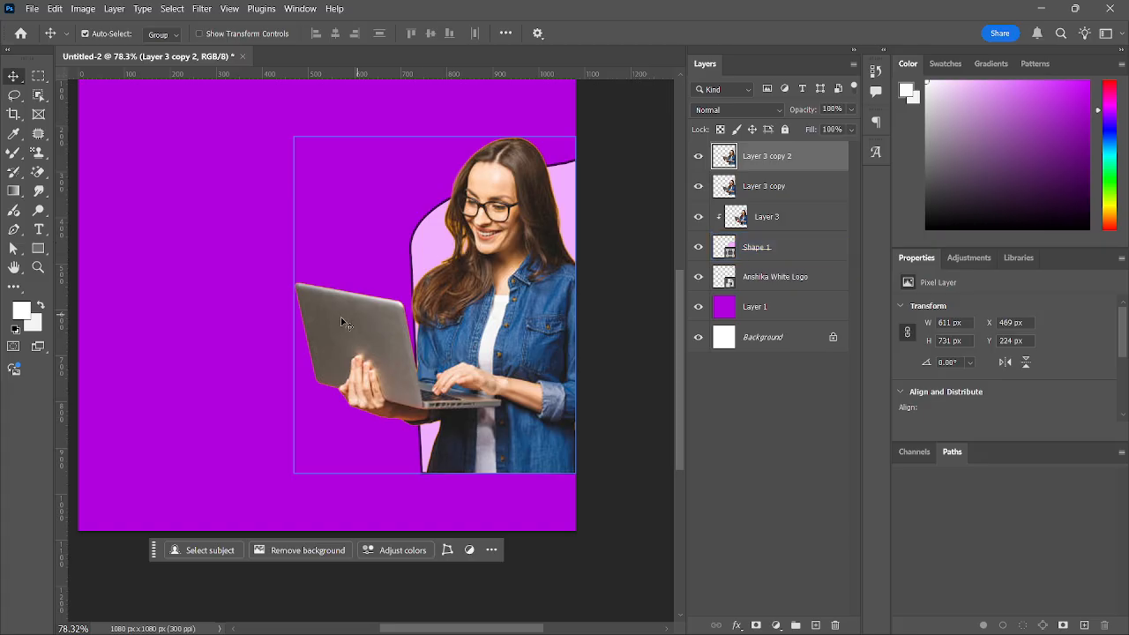
scroll(414, 264, down, 1)
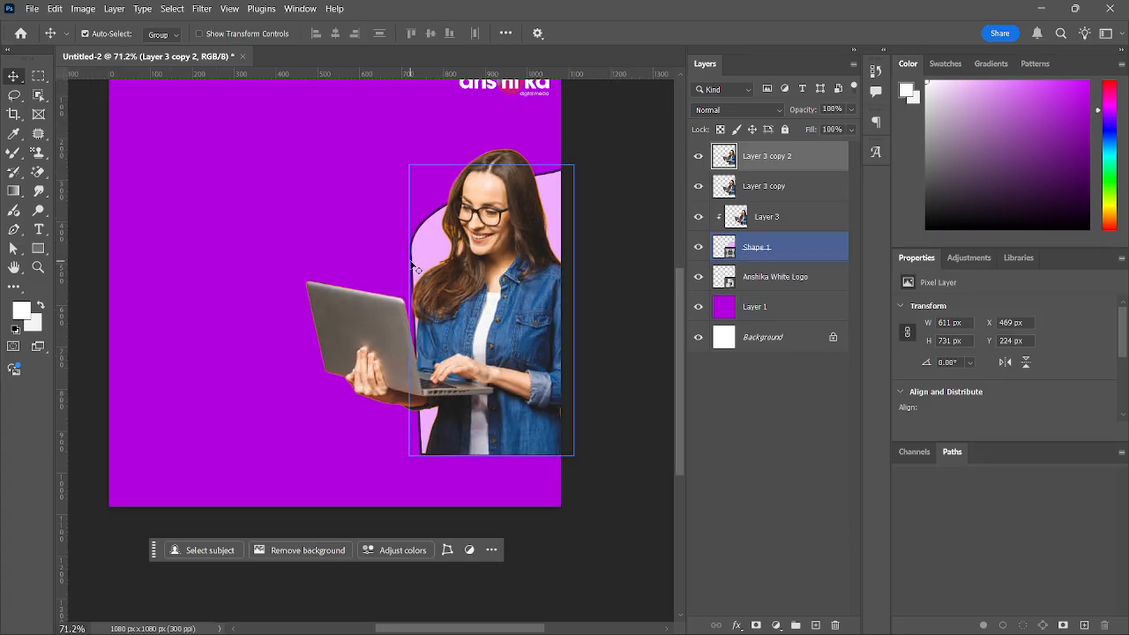
scroll(414, 265, up, 1)
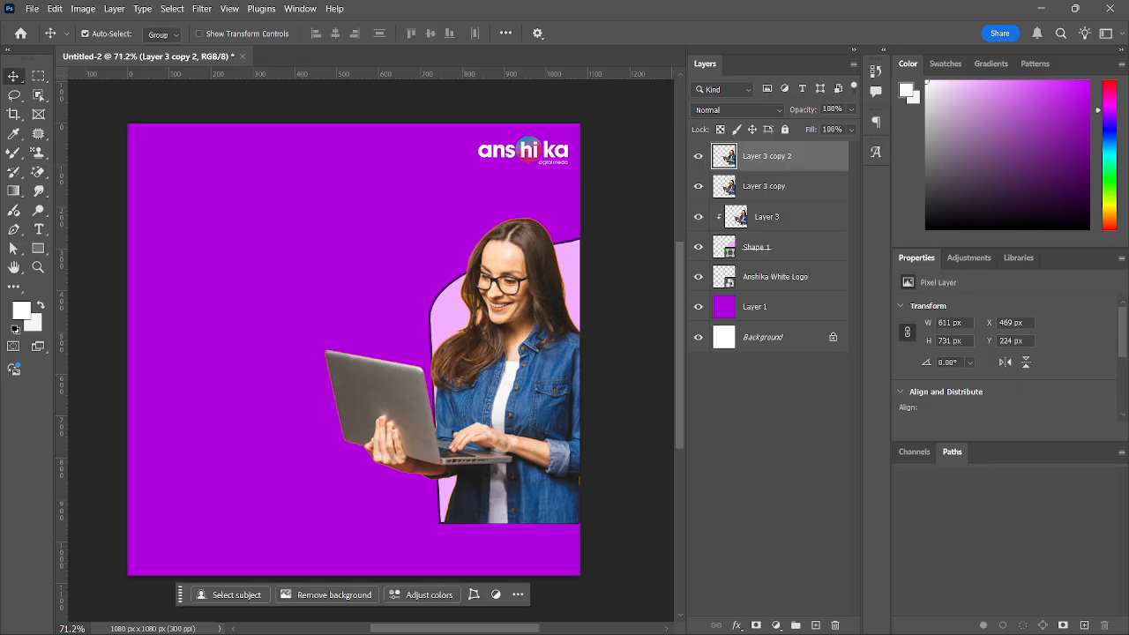
mouse_move(641, 632)
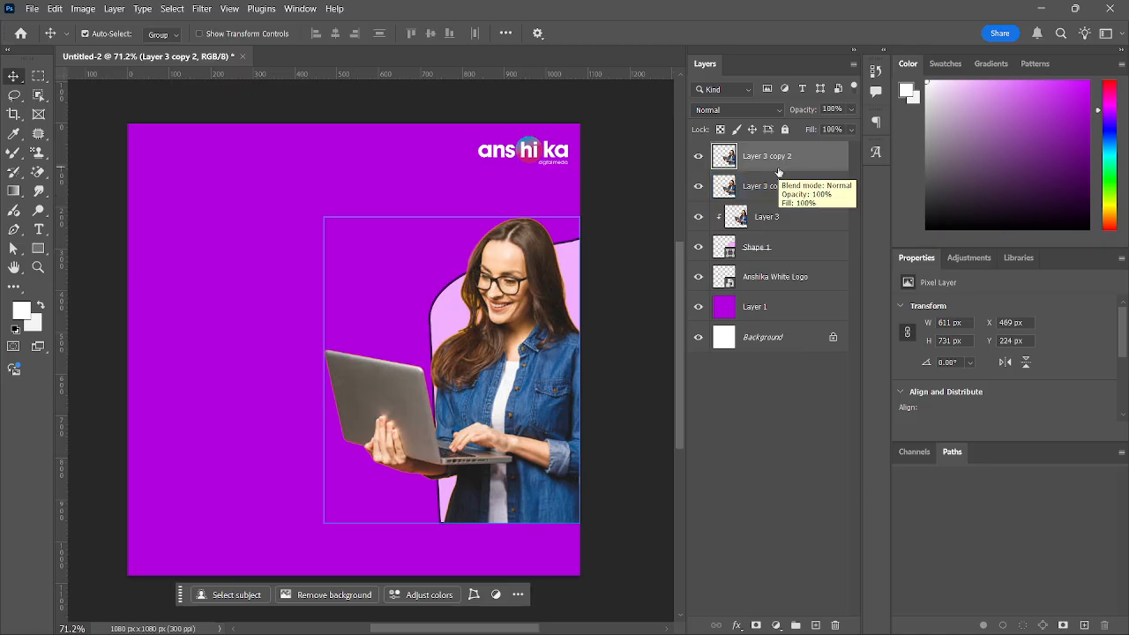
click(732, 628)
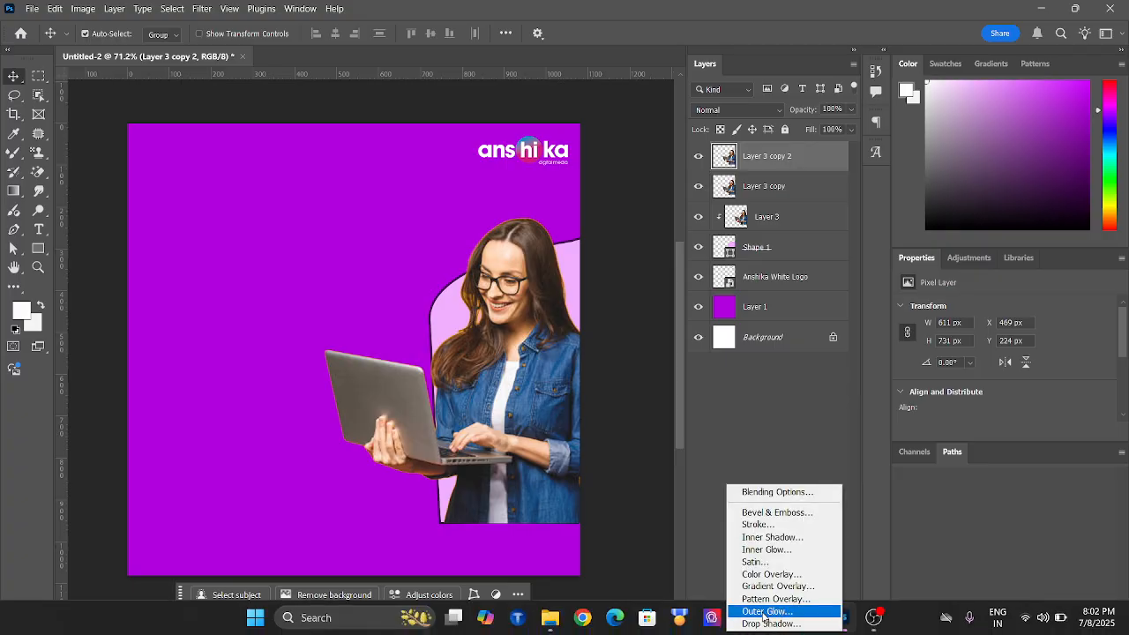
click(763, 612)
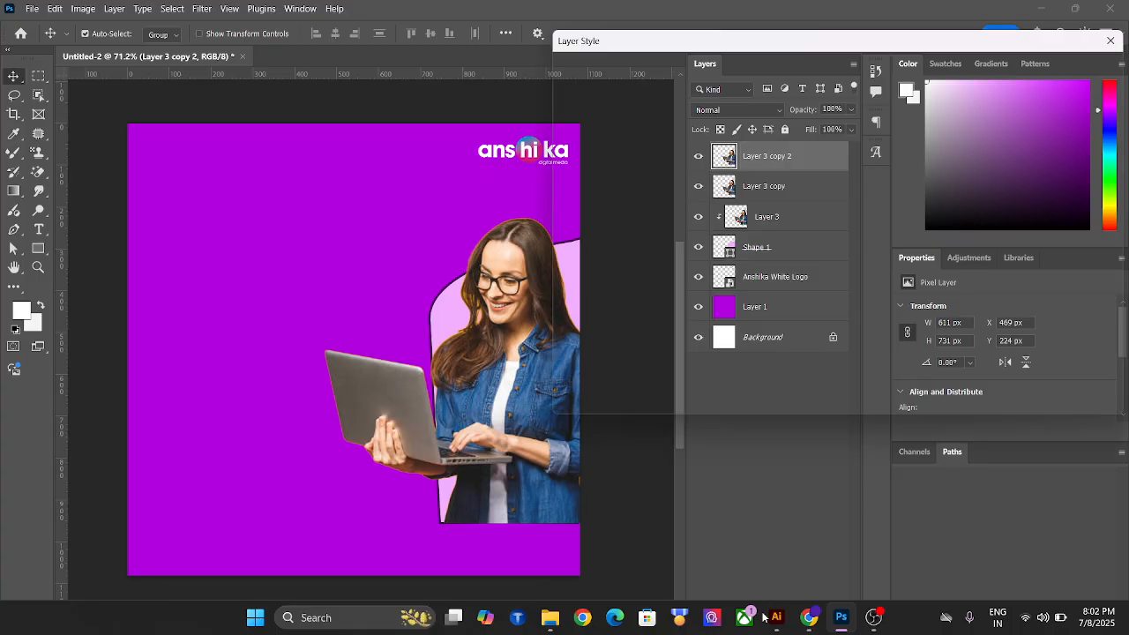
drag(873, 45, 910, 81)
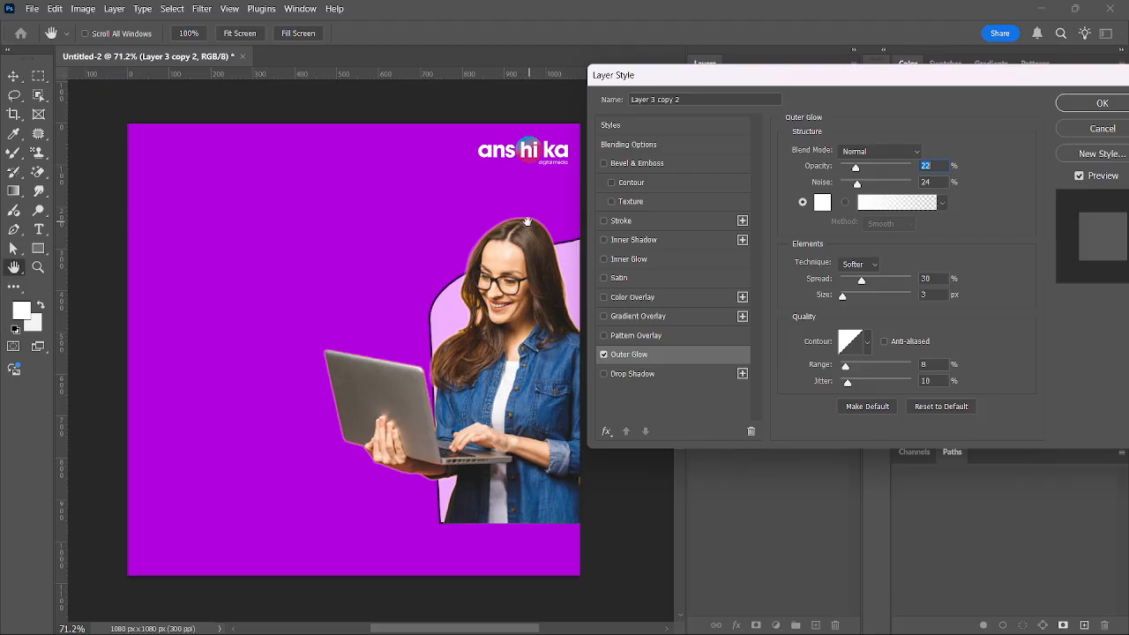
Compare the woman's cutout with and without the outer glow by toggling the effect preview
key(alt)
click(1079, 176)
click(1078, 177)
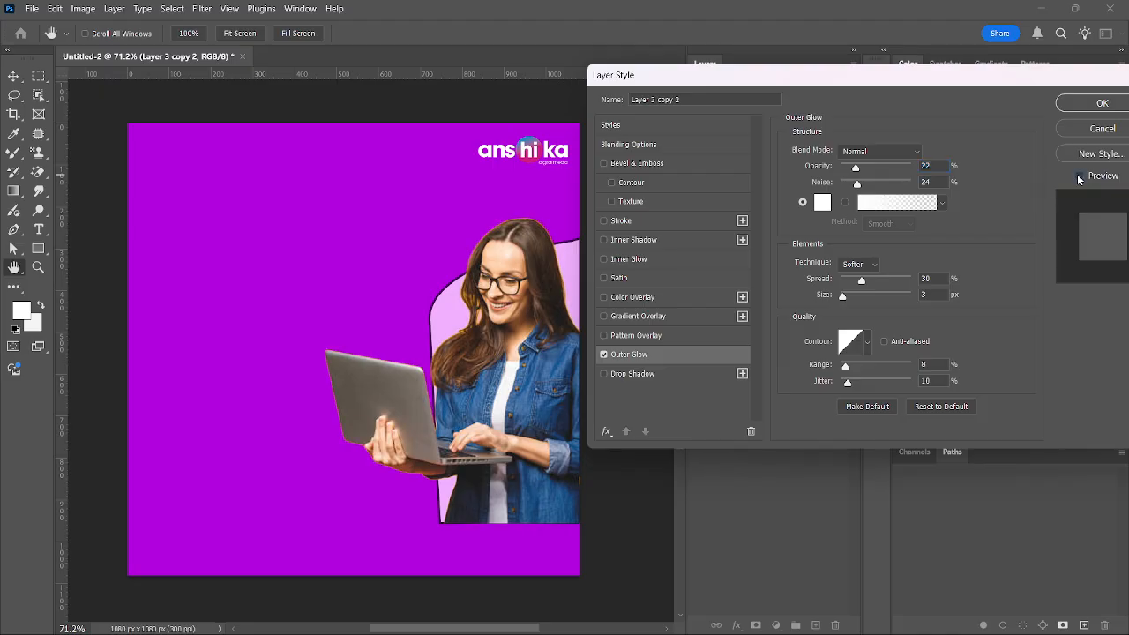
click(1079, 176)
click(1078, 177)
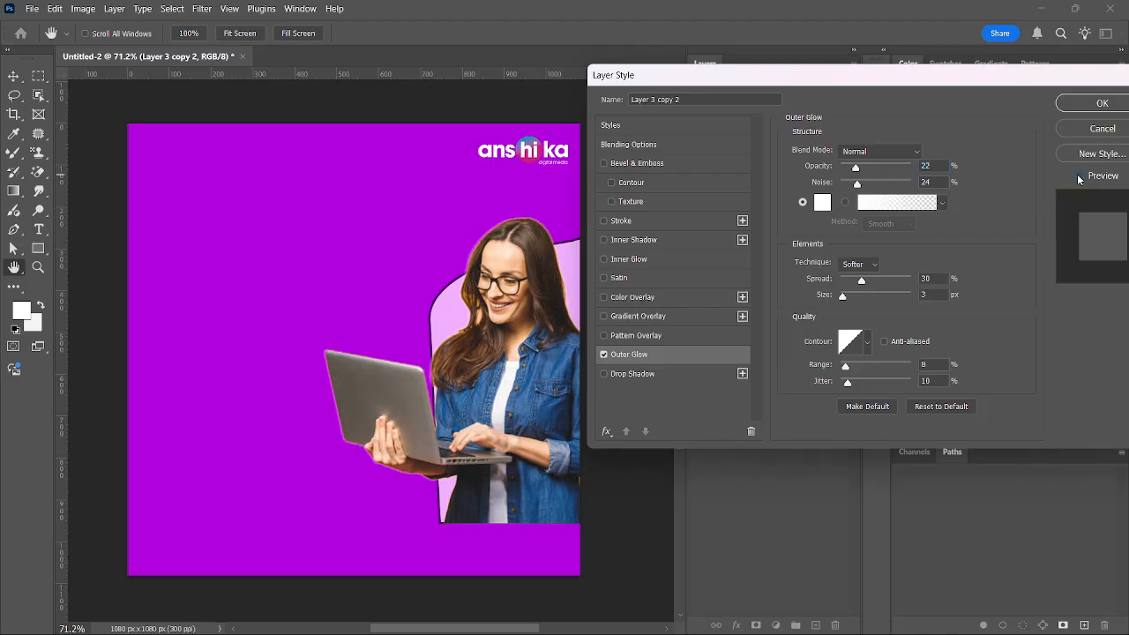
click(1078, 176)
click(1078, 176)
click(1079, 176)
click(1078, 176)
click(1078, 177)
click(1078, 176)
click(1078, 176)
Set the outer glow's opacity to 100% and its noise to 0%
drag(857, 169, 941, 176)
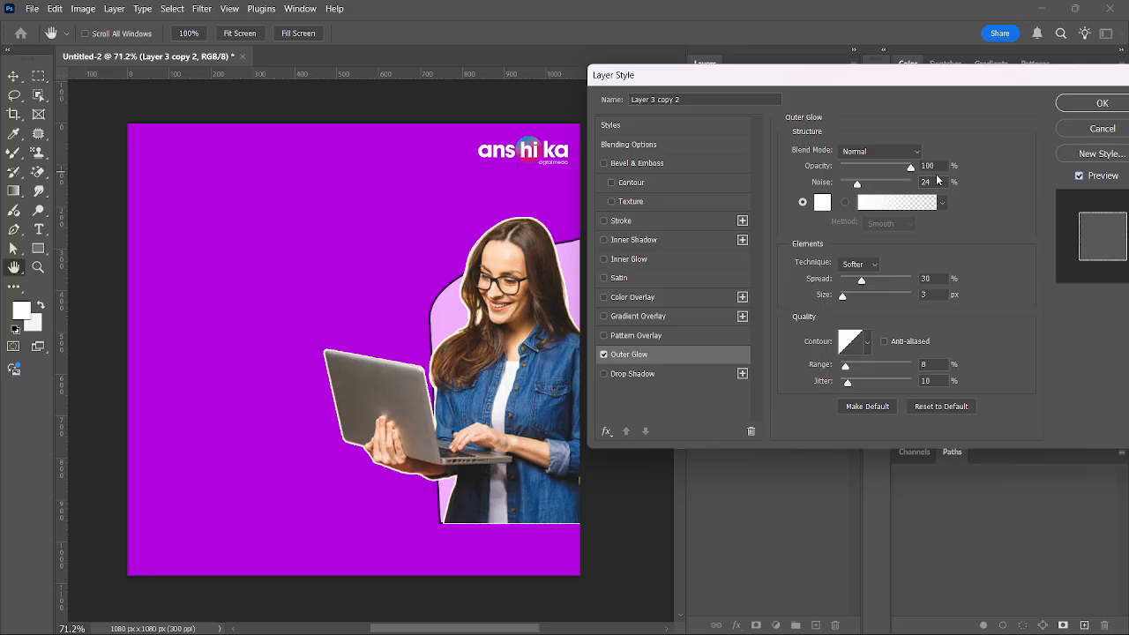
drag(910, 168, 990, 183)
drag(857, 186, 838, 185)
key(Tab)
key(alt)
drag(972, 90, 1072, 93)
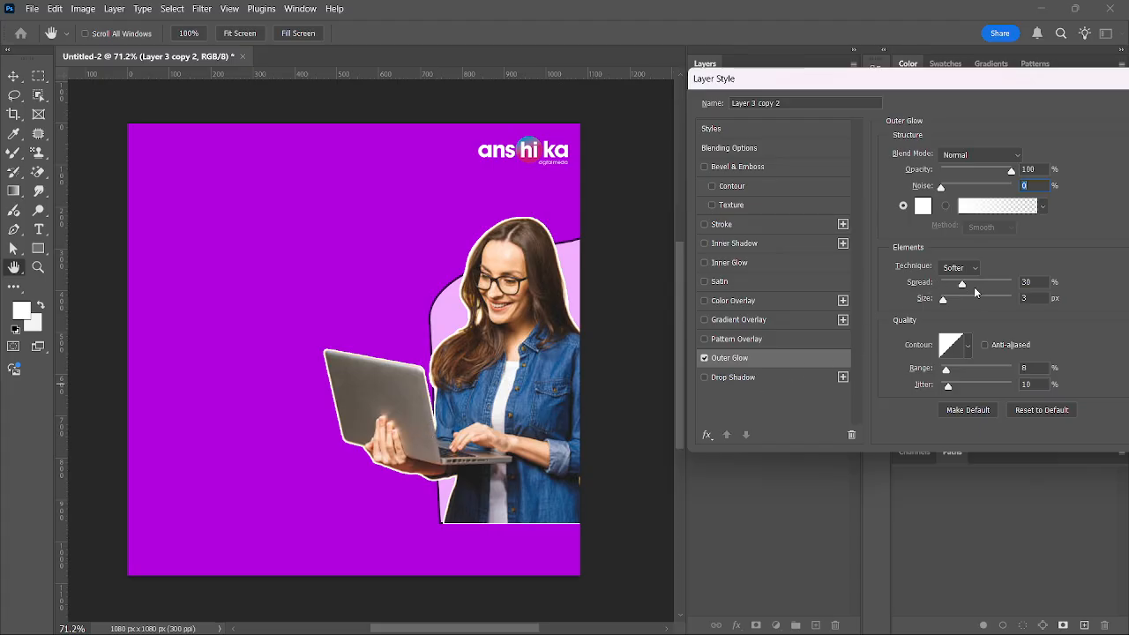
Try outer glow spreads of 3% and 21%, and settle on a spread of 0%
drag(962, 284, 944, 287)
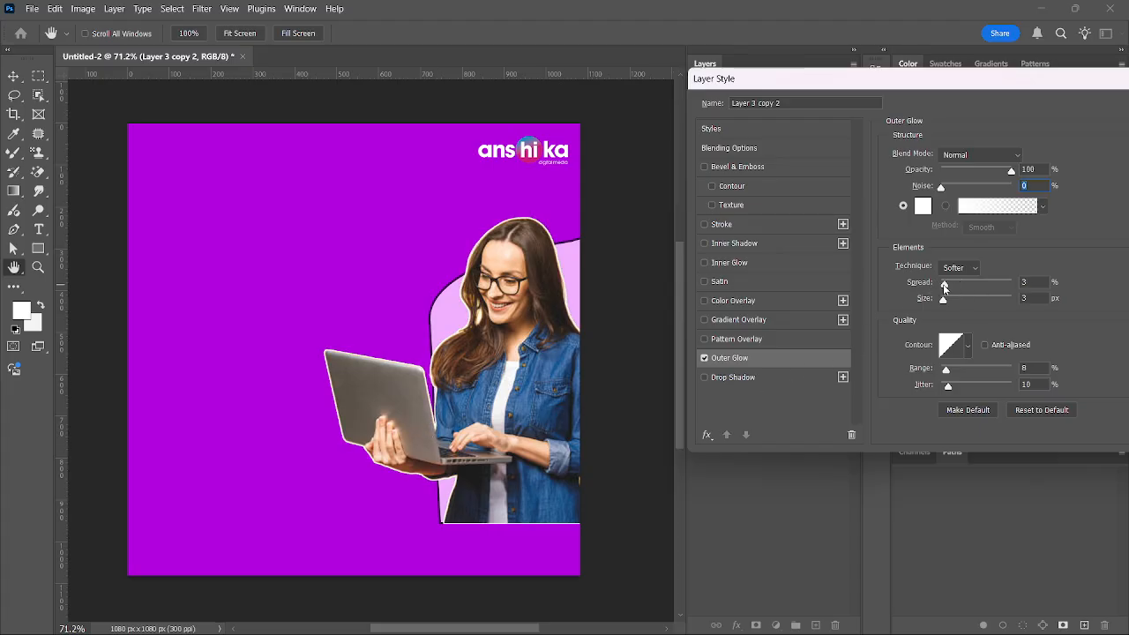
key(Tab)
mouse_move(941, 284)
mouse_down()
mouse_move(997, 289)
mouse_move(958, 283)
mouse_up()
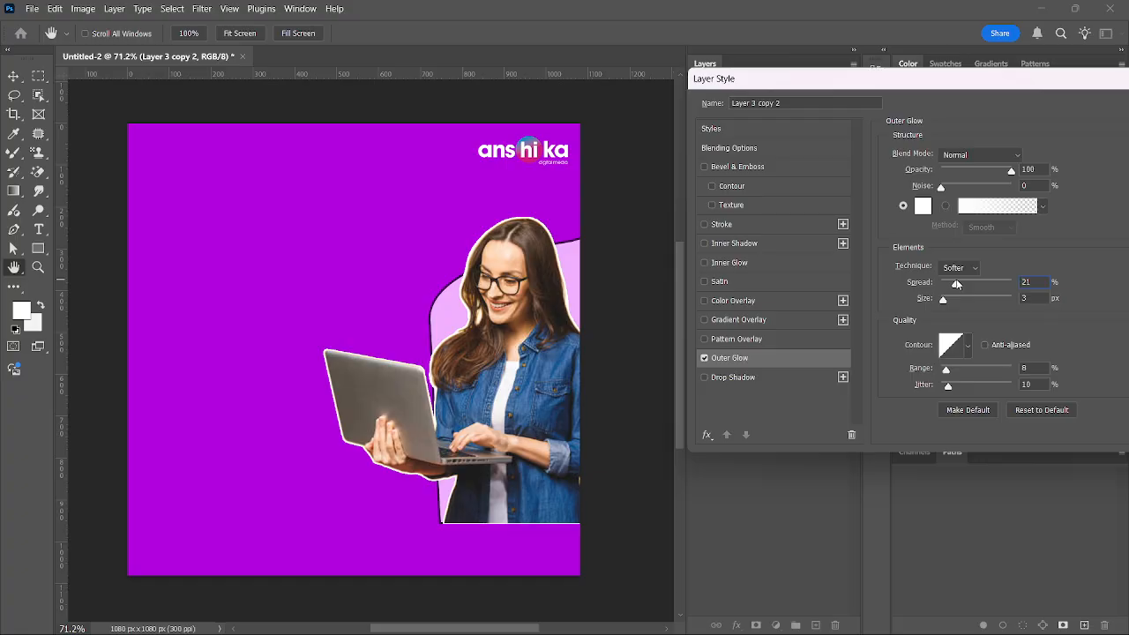
drag(956, 279, 940, 282)
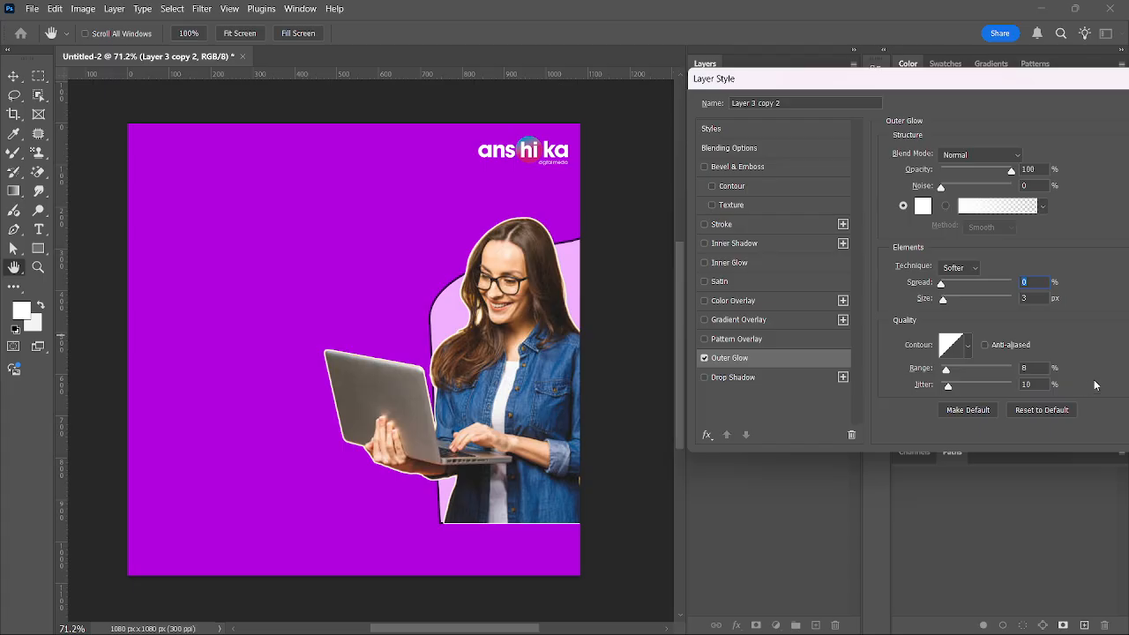
Try an outer glow size of 8 px, and return it to 3 px
mouse_move(942, 301)
mouse_down()
mouse_move(992, 307)
mouse_move(948, 304)
mouse_up()
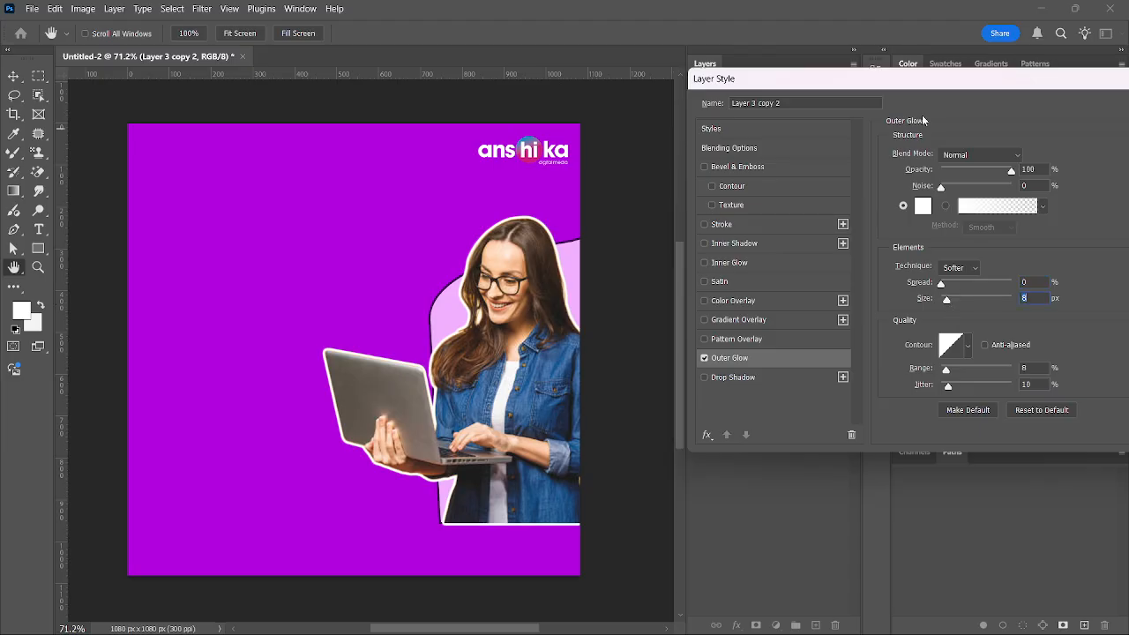
drag(937, 81, 893, 74)
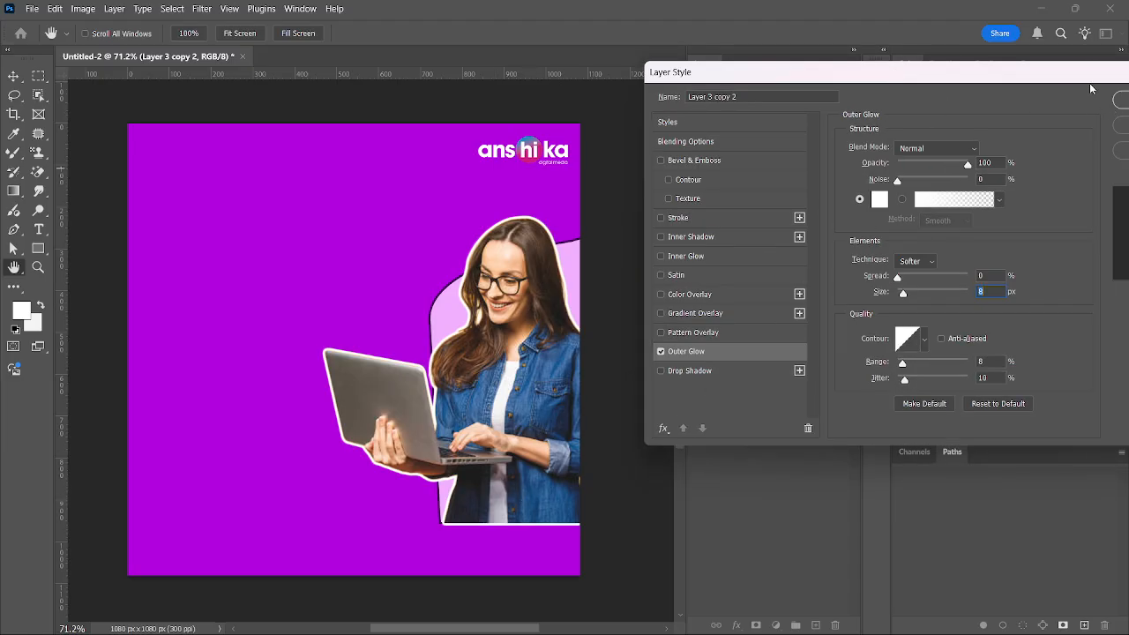
drag(905, 292, 899, 293)
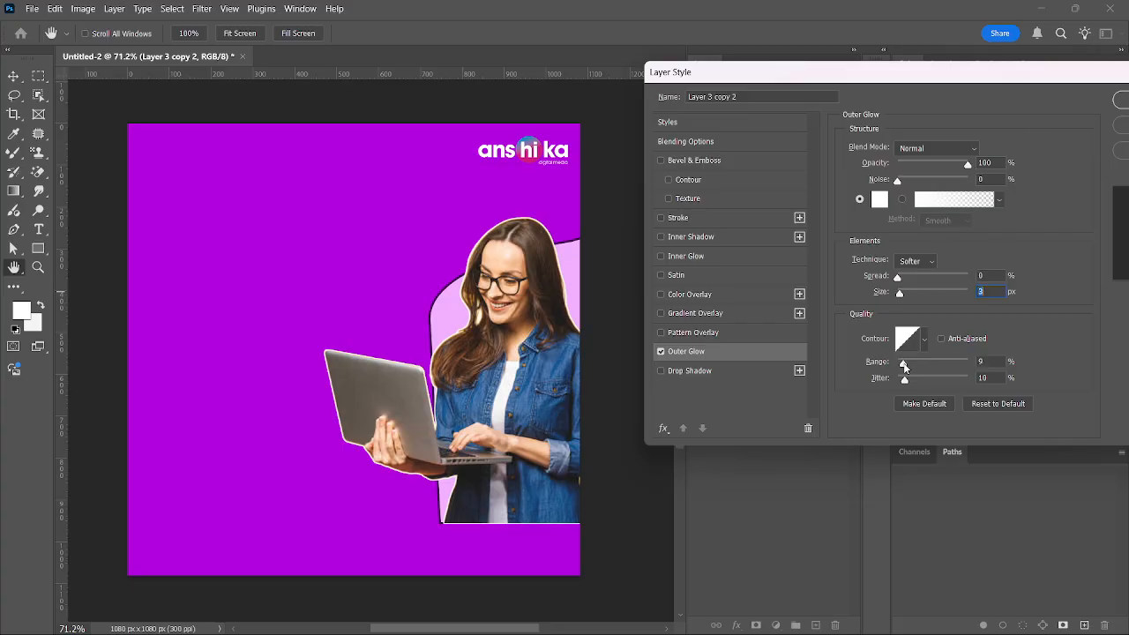
Try outer glow ranges of 54%, 1%, 6% and 36%, and settle on 10%
drag(904, 367, 934, 370)
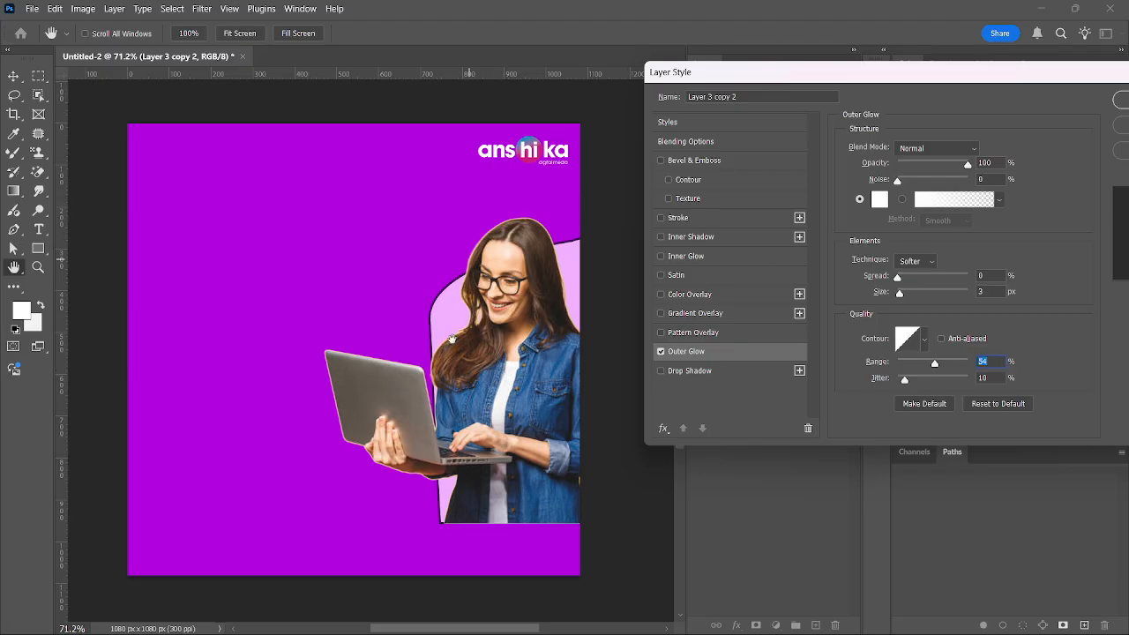
drag(937, 367, 852, 354)
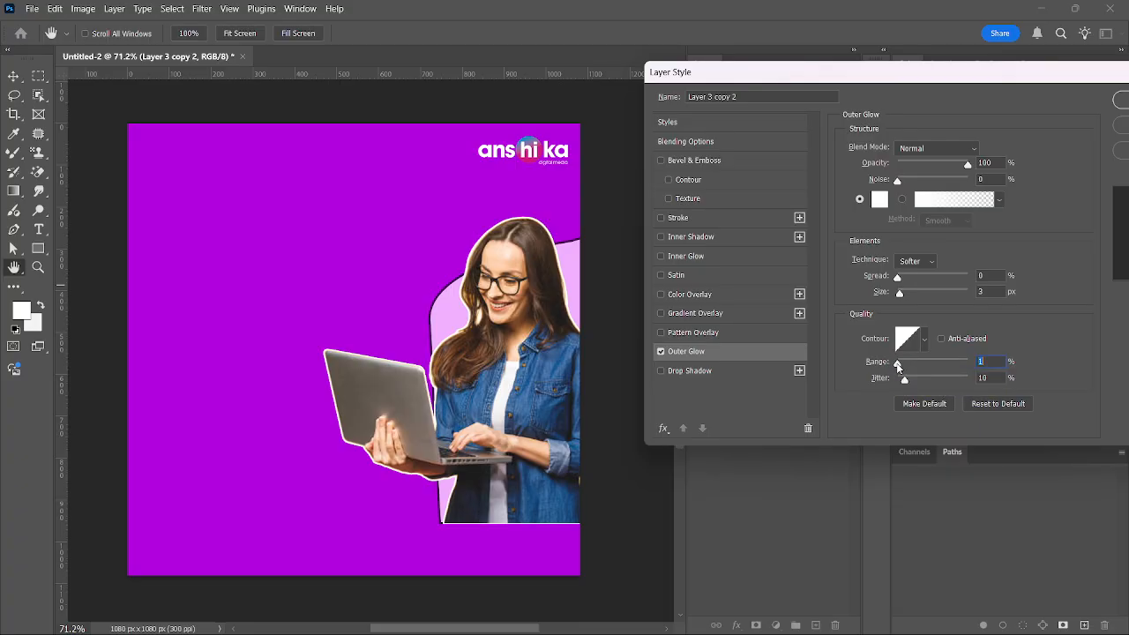
drag(897, 365, 900, 364)
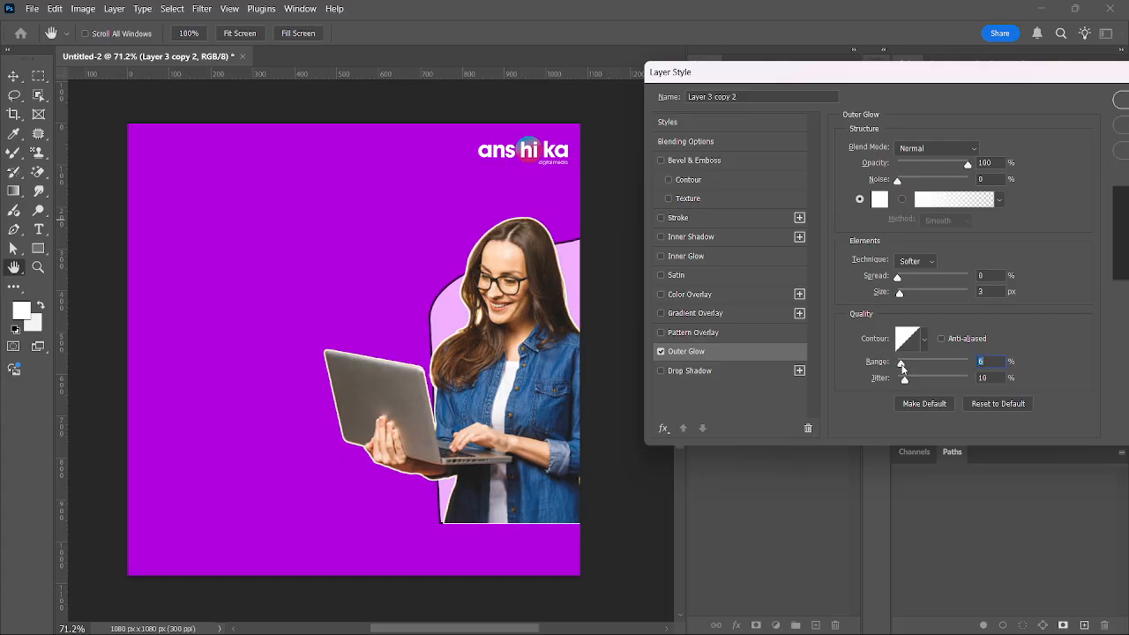
drag(902, 365, 924, 369)
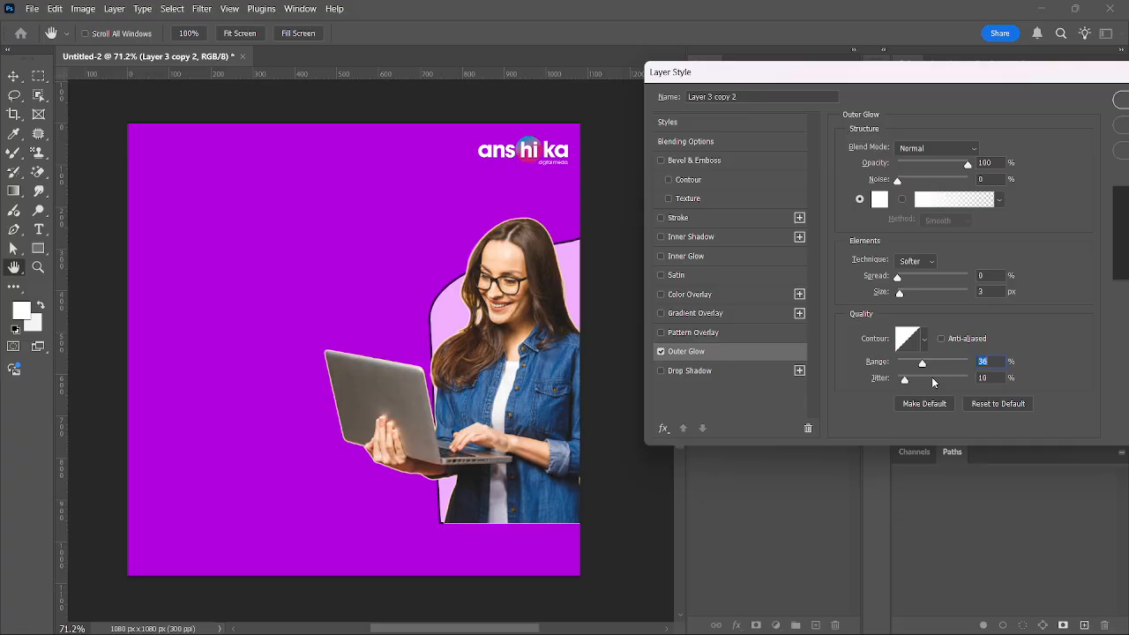
drag(921, 365, 905, 368)
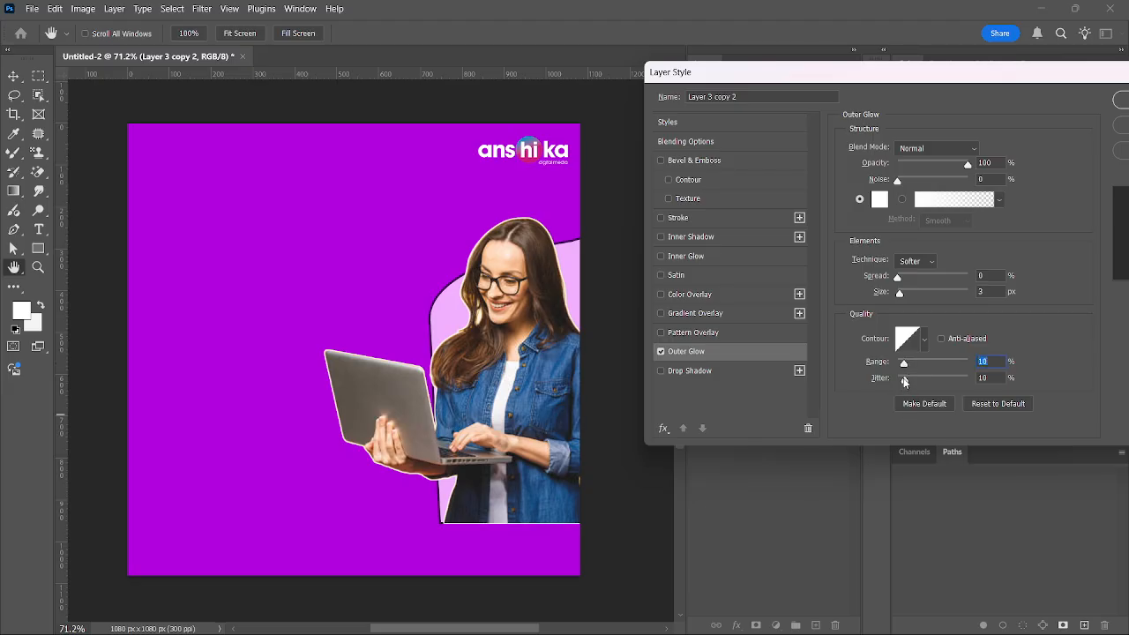
Try the outer glow with 58% opacity, 28% noise, 67% jitter and a size of 172 px
mouse_move(904, 381)
mouse_down()
mouse_move(968, 384)
mouse_move(871, 381)
mouse_move(909, 381)
mouse_up()
drag(897, 180, 981, 181)
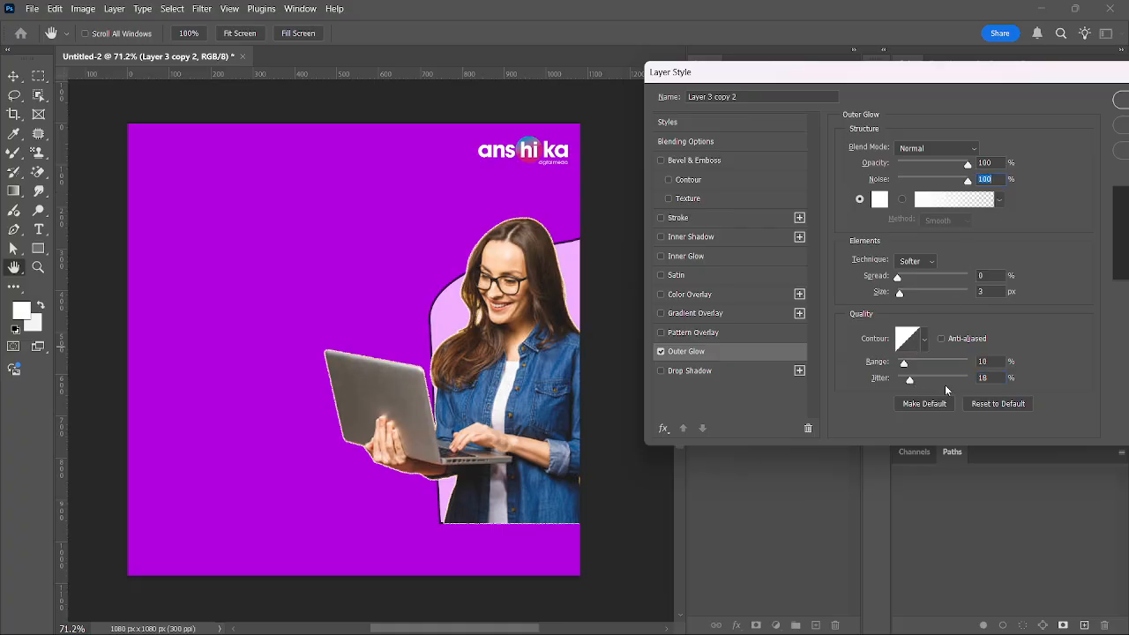
drag(909, 382, 897, 382)
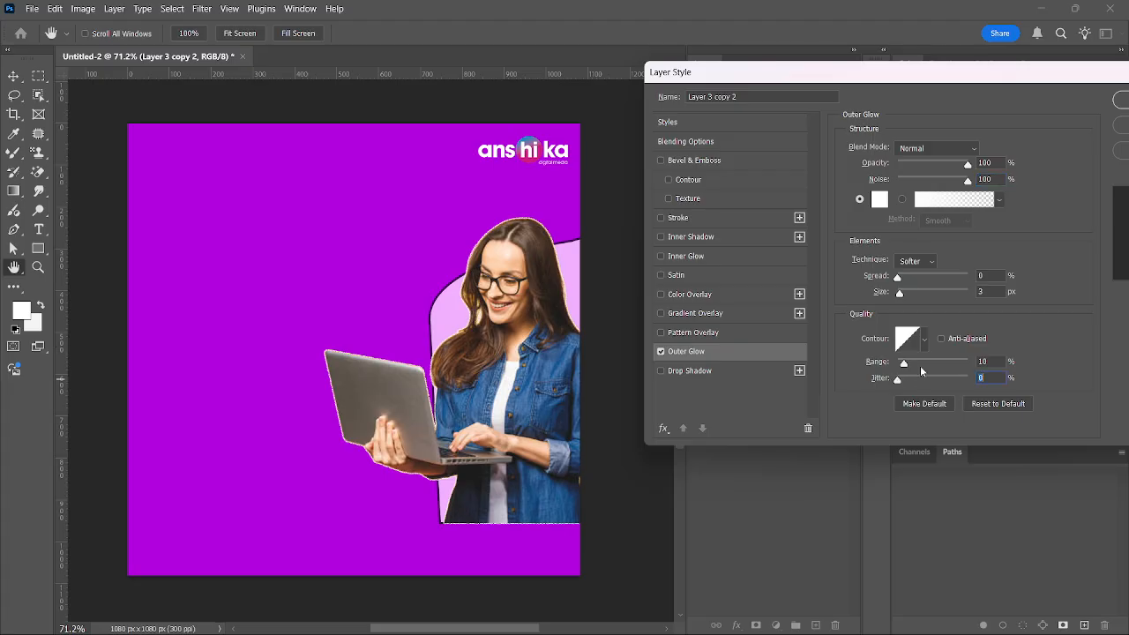
drag(967, 180, 917, 181)
click(940, 166)
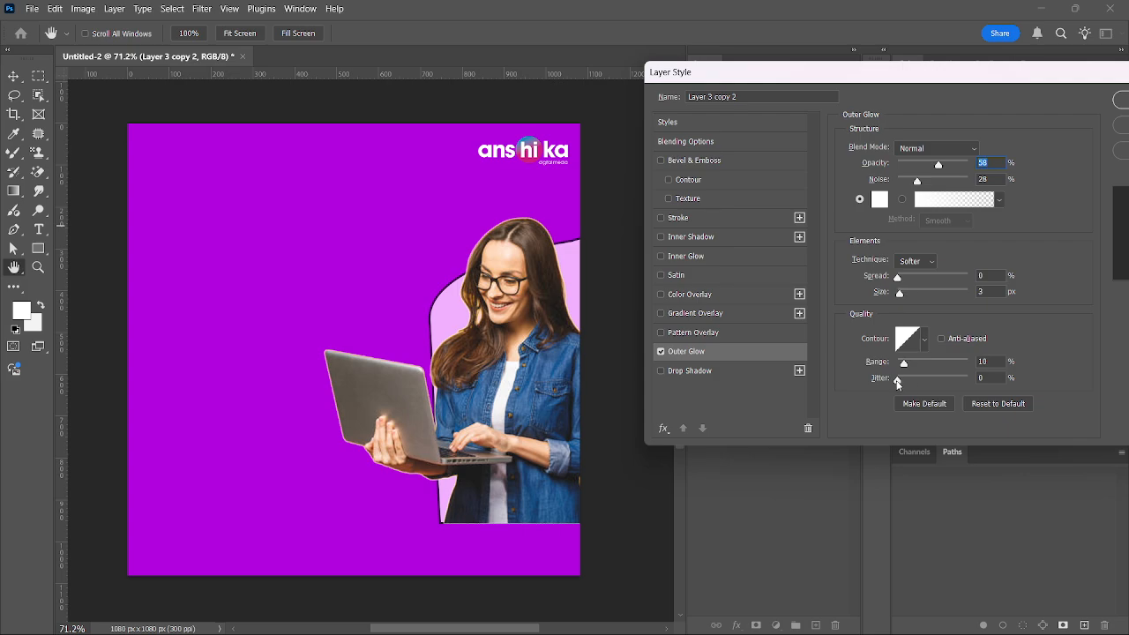
click(944, 379)
drag(901, 293, 949, 300)
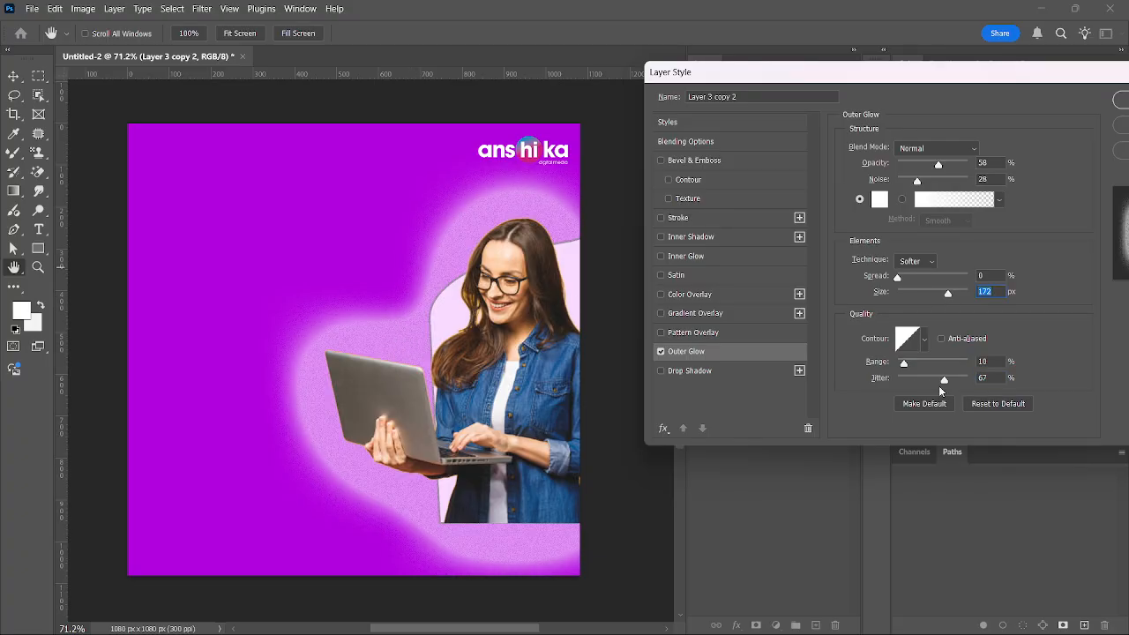
Set the outer glow's jitter and noise to 0%, its size to 7 px and its opacity to 100%
drag(945, 378, 876, 377)
drag(916, 184, 889, 182)
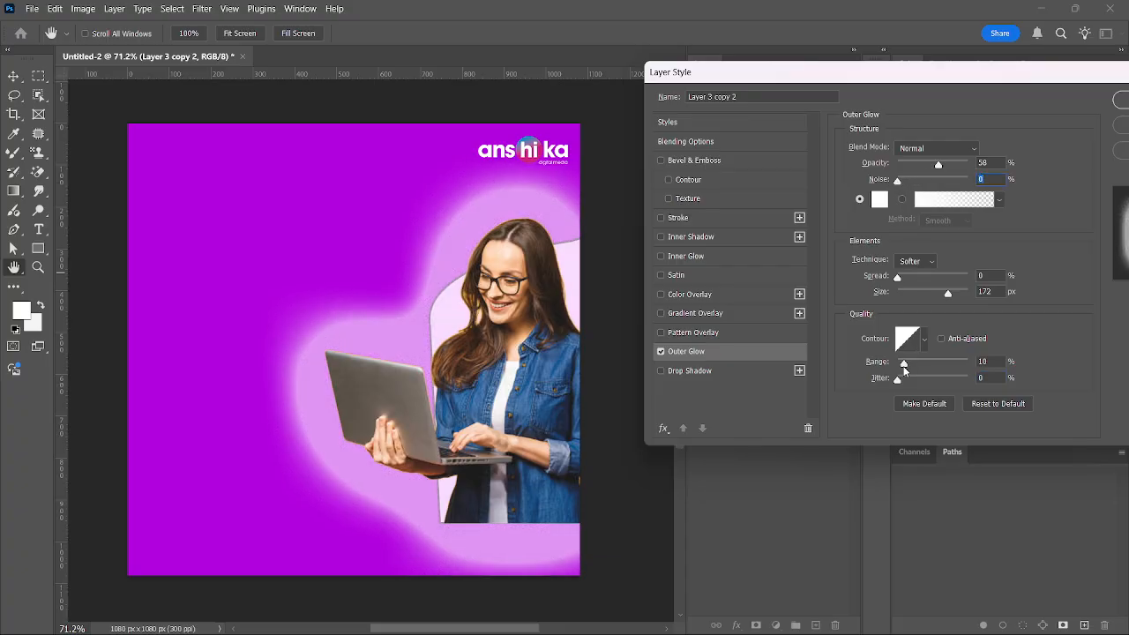
drag(949, 297, 903, 304)
drag(937, 167, 970, 164)
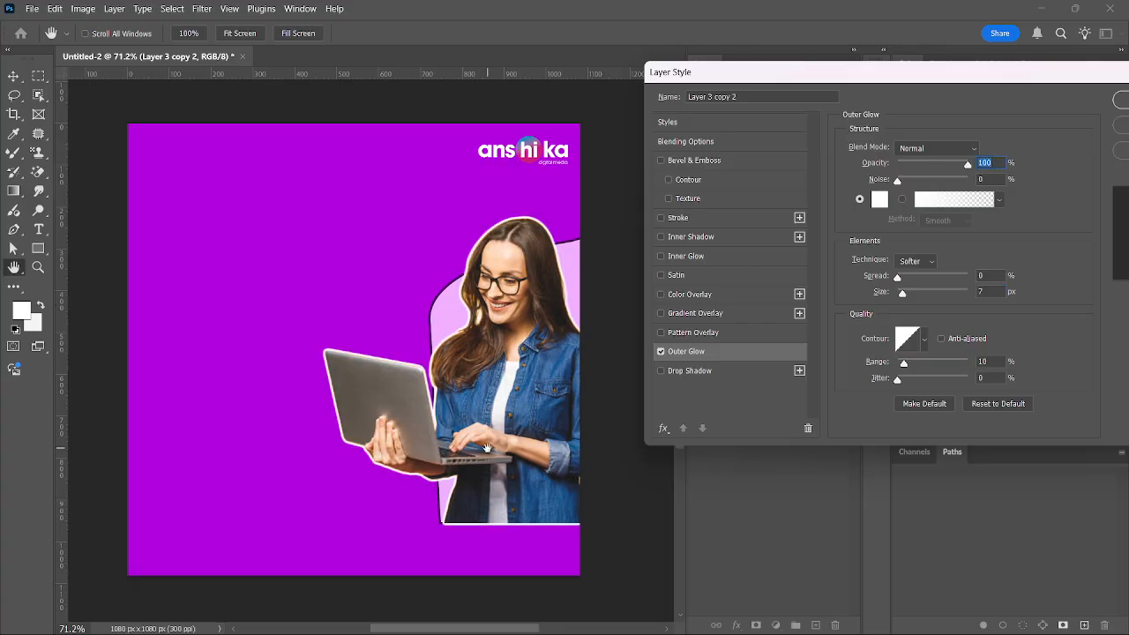
Apply the outer glow settings to the woman's top cutout layer
drag(1016, 85, 959, 66)
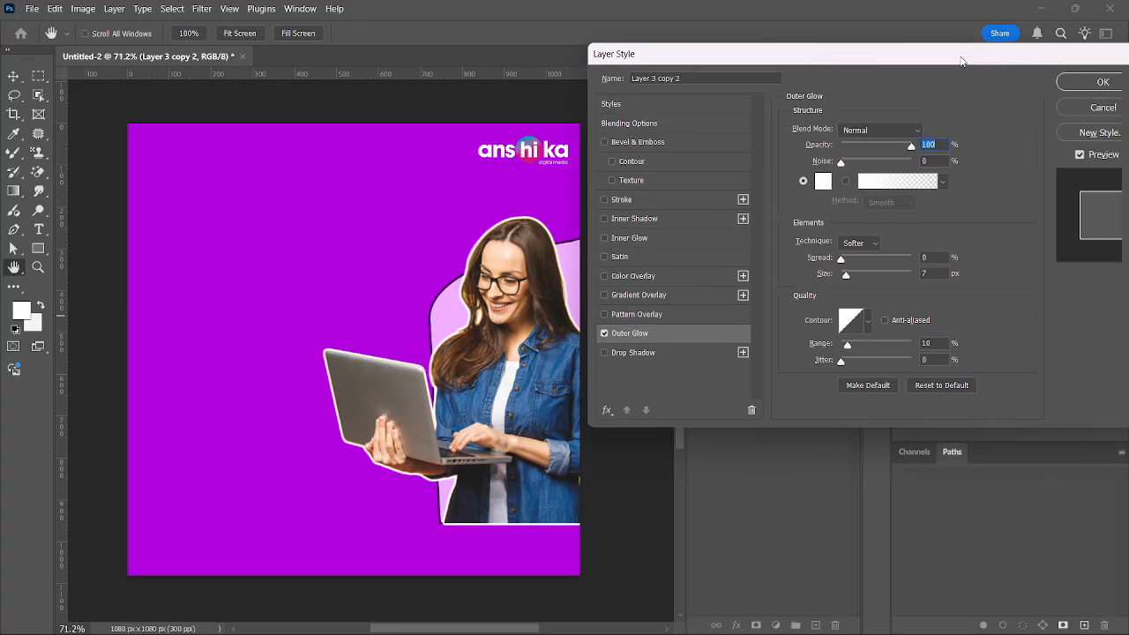
click(1101, 82)
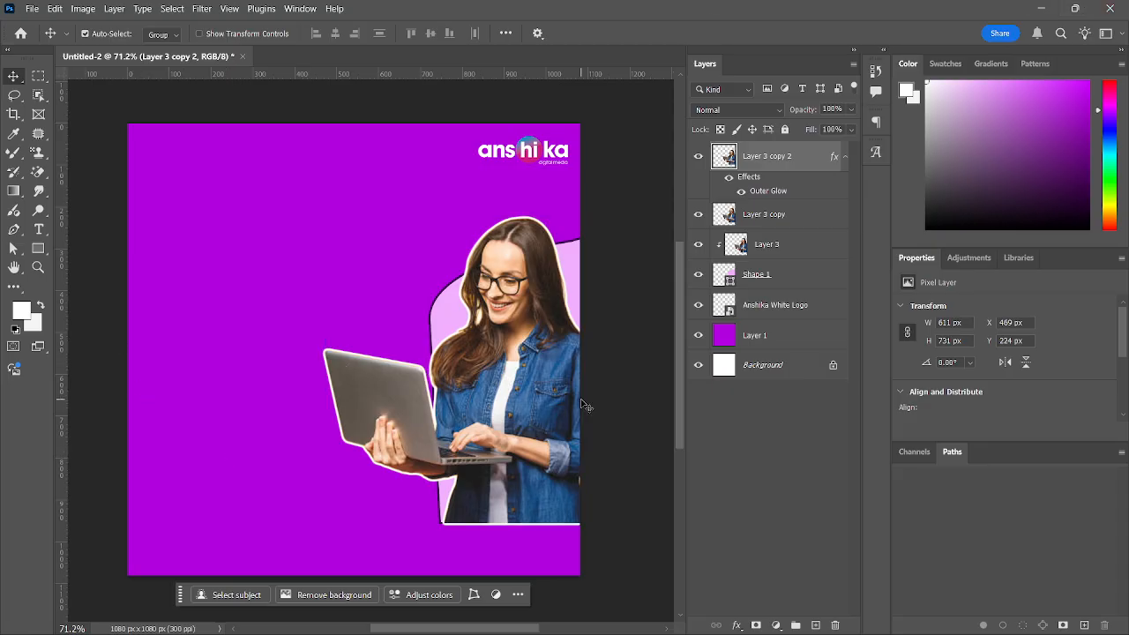
click(776, 349)
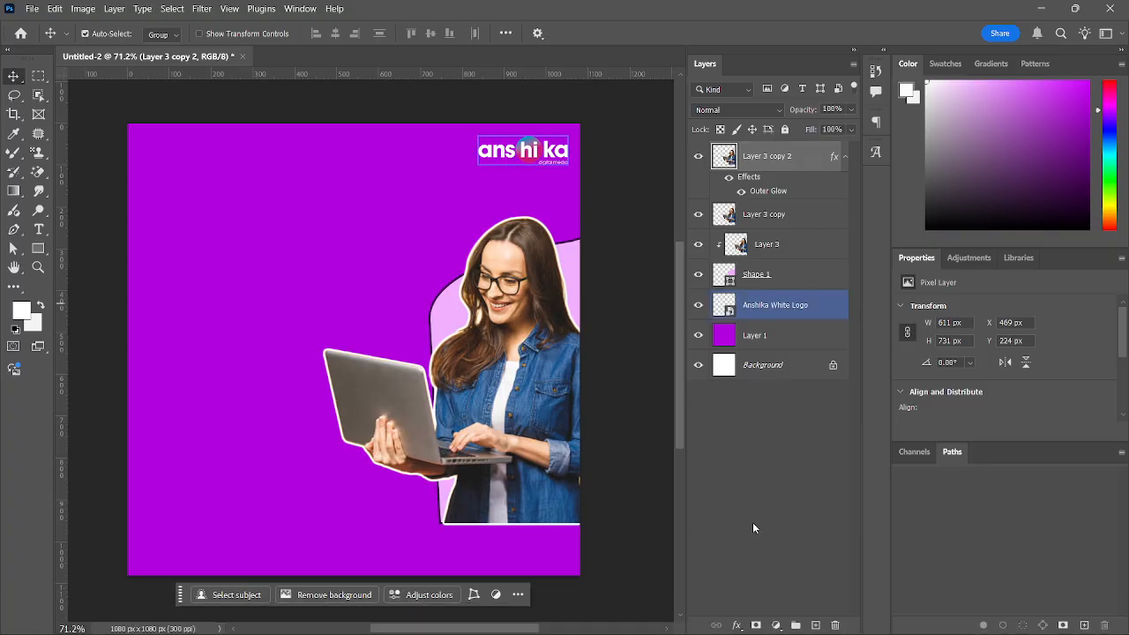
mouse_move(739, 630)
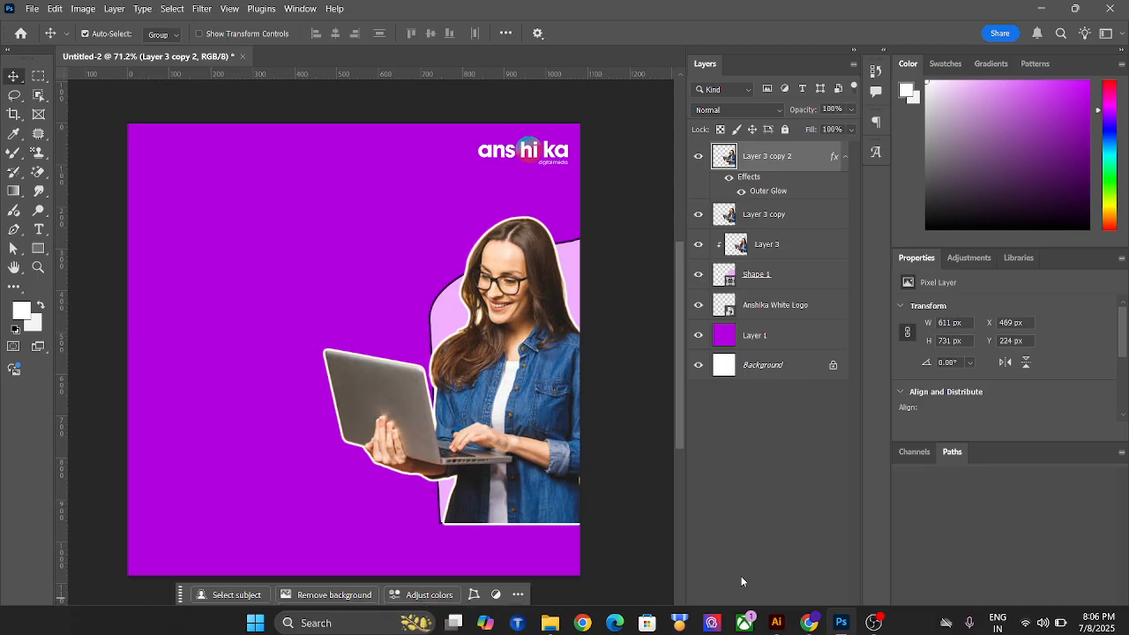
click(735, 626)
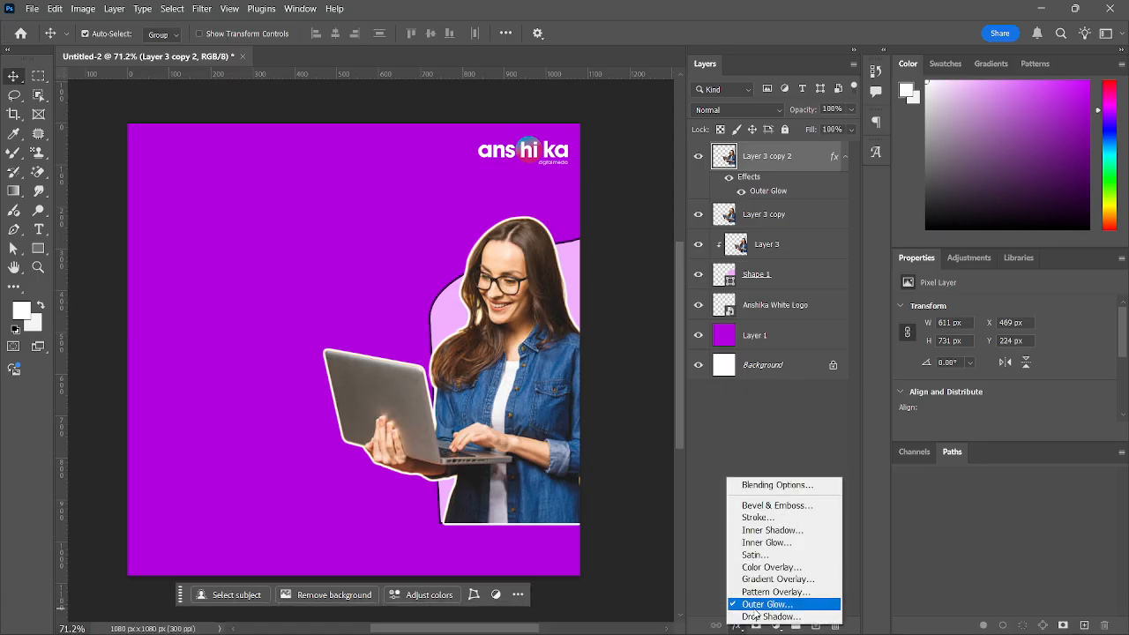
click(758, 616)
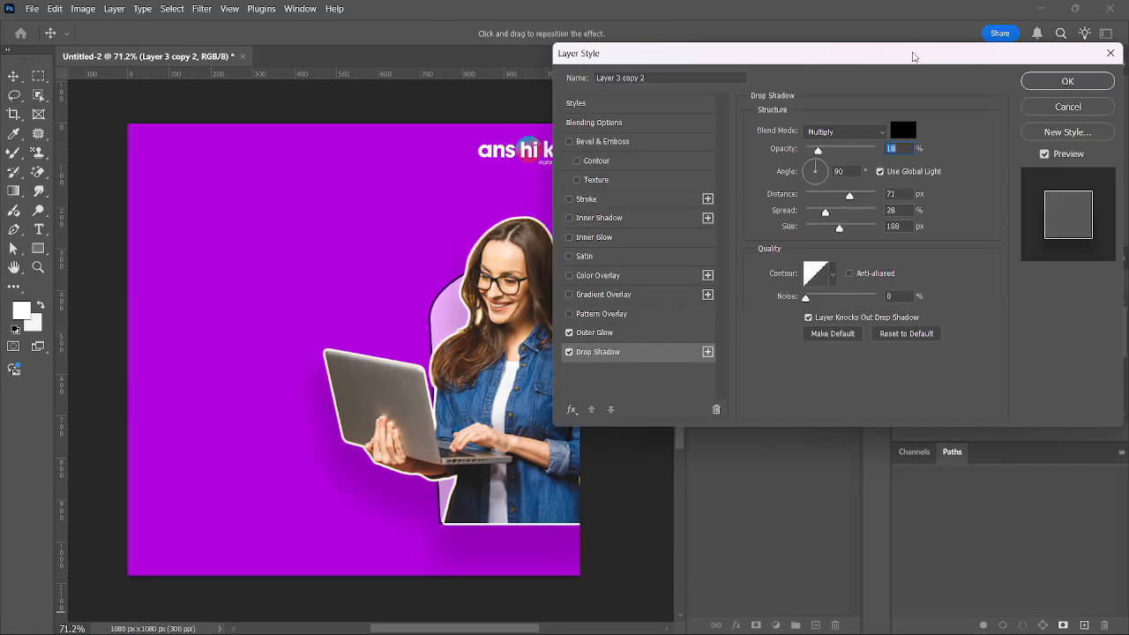
drag(913, 57, 896, 37)
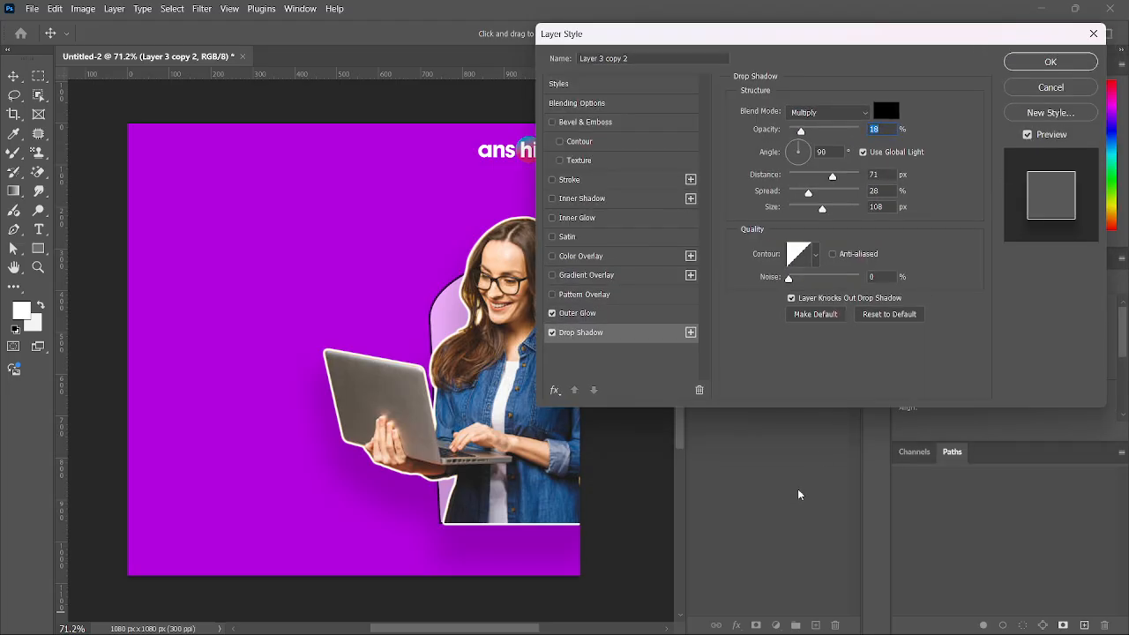
mouse_move(1002, 630)
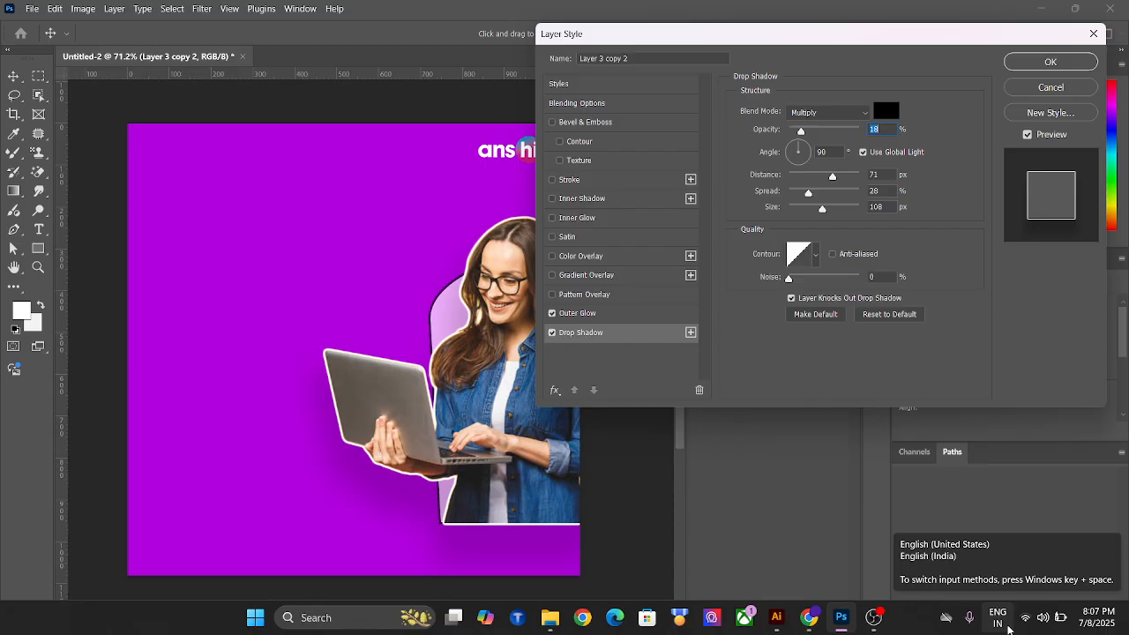
drag(773, 43, 878, 91)
click(1045, 141)
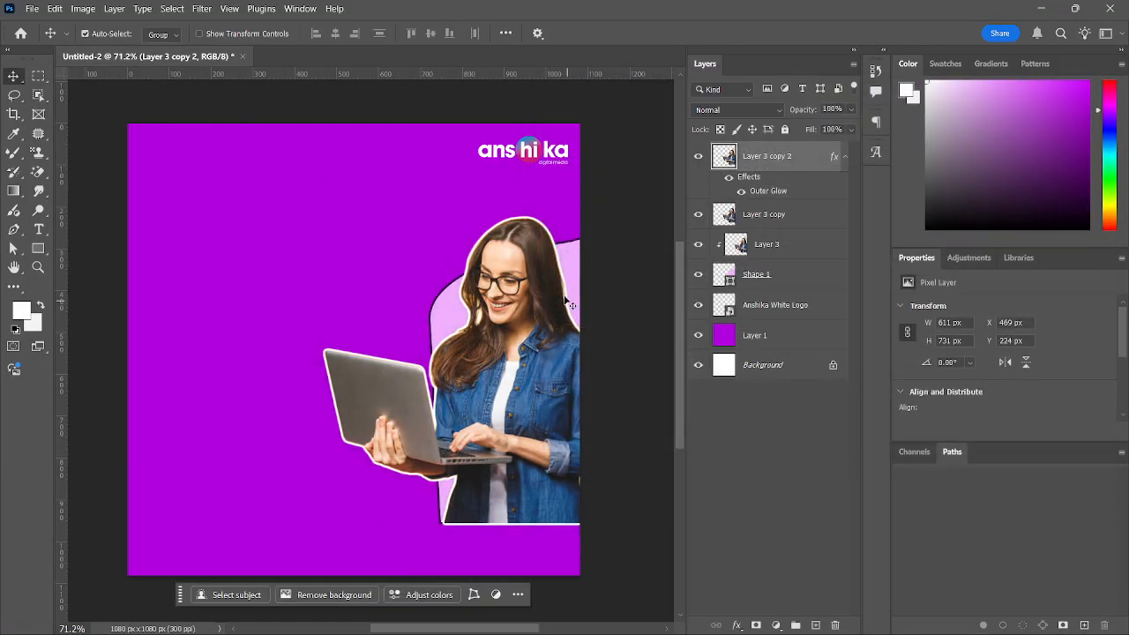
Add a drop shadow effect to the woman's top cutout layer, Layer 3 copy 2
drag(529, 279, 279, 269)
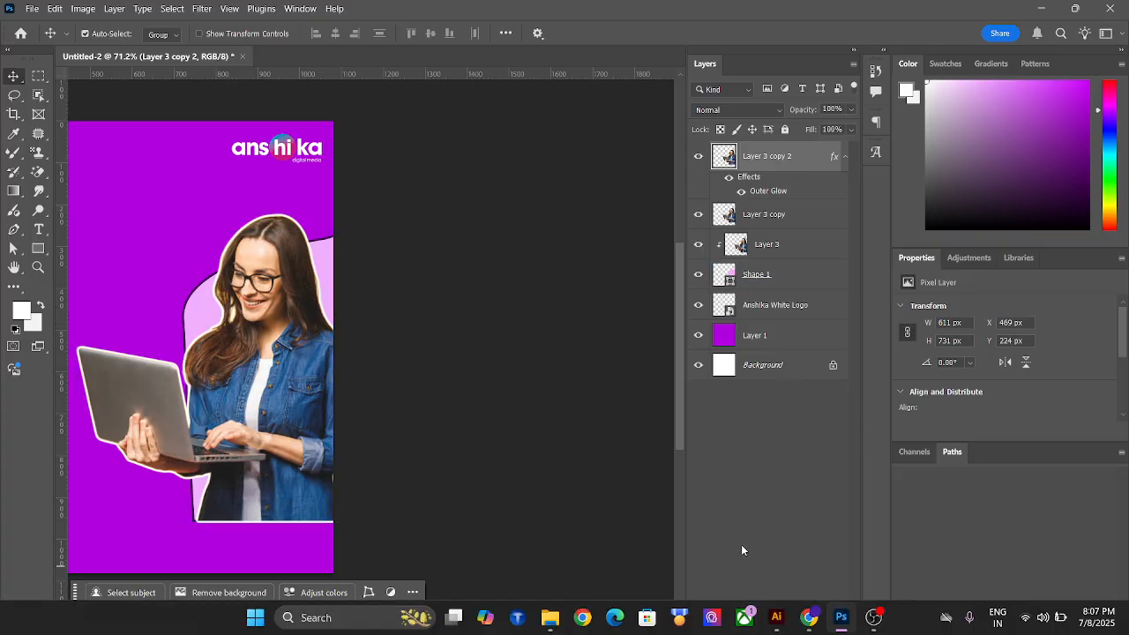
click(737, 624)
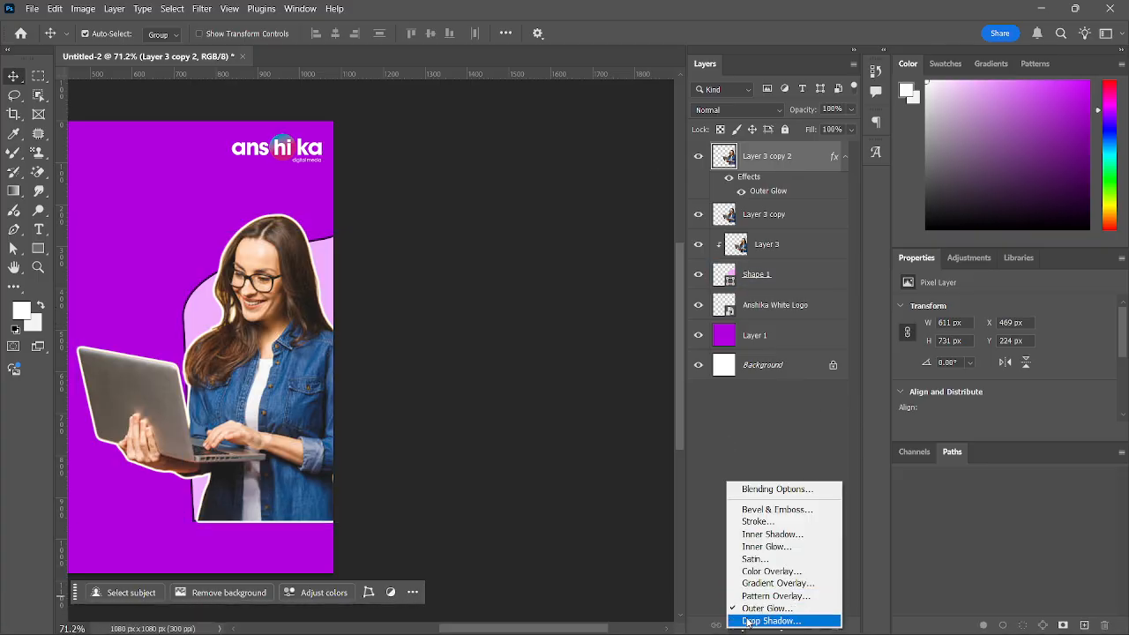
click(748, 621)
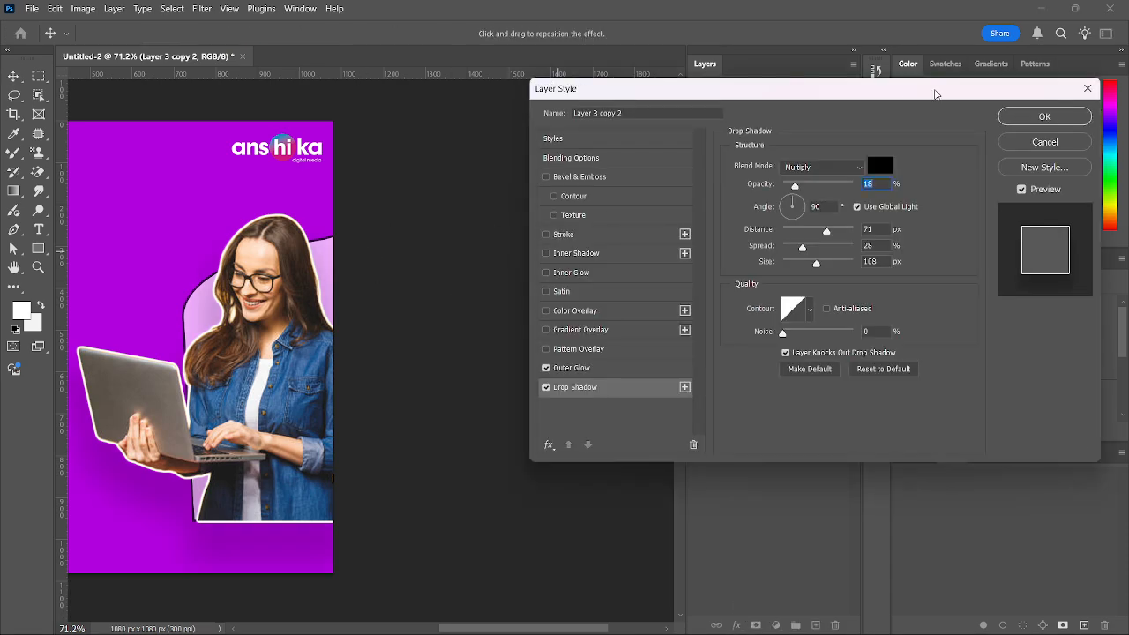
Compare the woman's cutout with and without the drop shadow by switching the effect preview off and on
click(1023, 188)
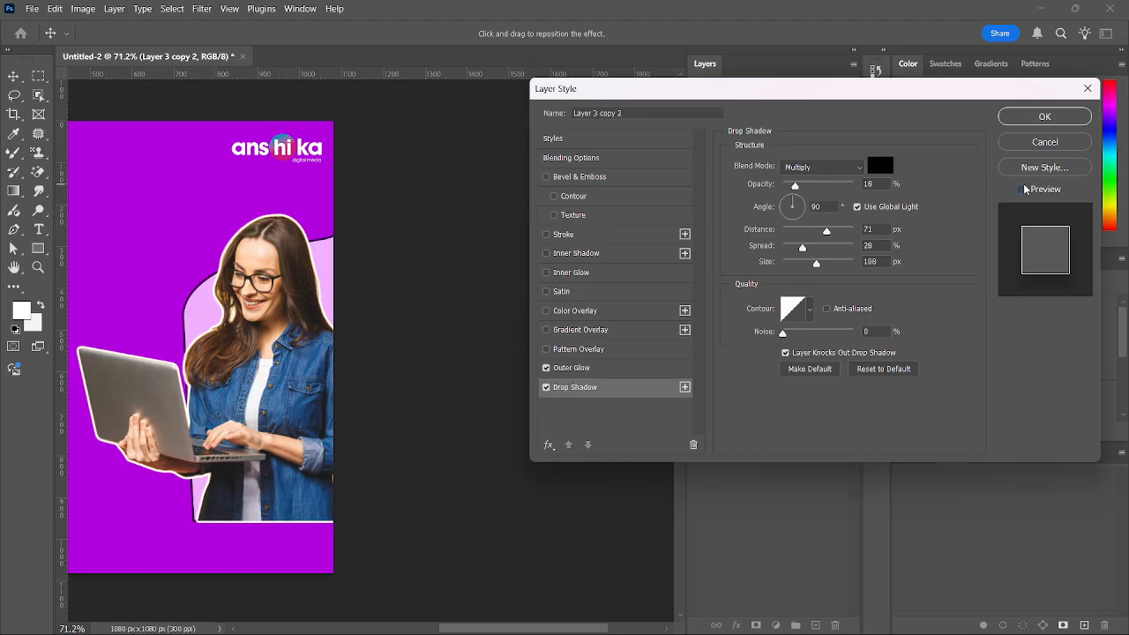
click(1023, 188)
click(1023, 188)
click(1023, 189)
click(1023, 189)
click(1023, 189)
click(1023, 189)
click(1023, 188)
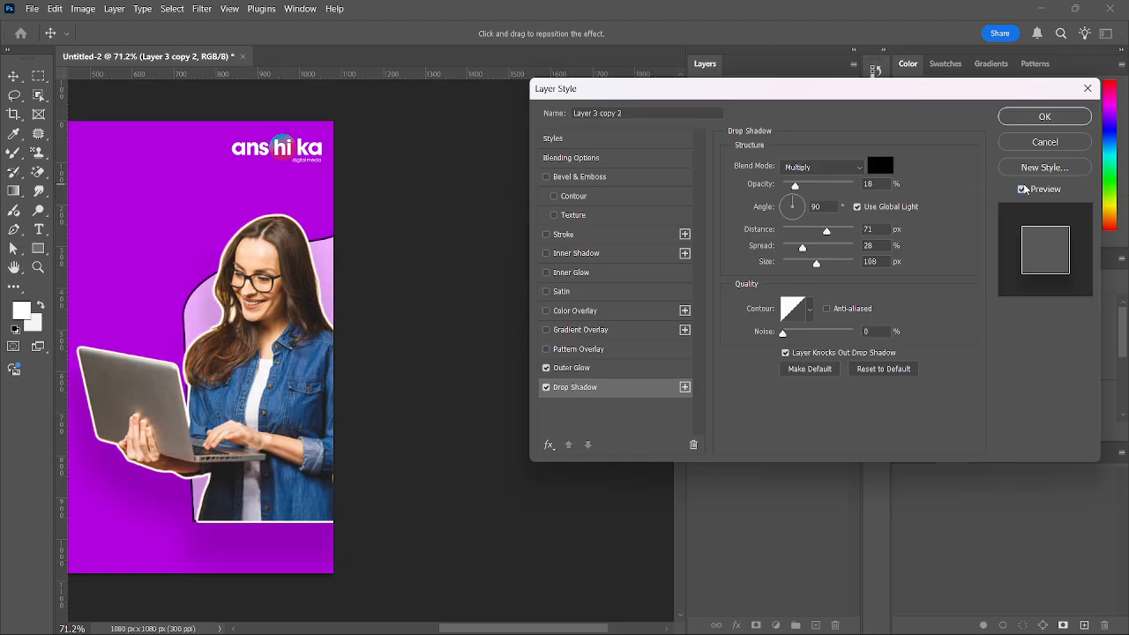
click(1023, 189)
click(1023, 188)
Try drop shadow angles of 72°, 154° and 26°, and settle on 126°
mouse_move(800, 203)
mouse_down()
mouse_move(782, 199)
mouse_move(798, 195)
mouse_up()
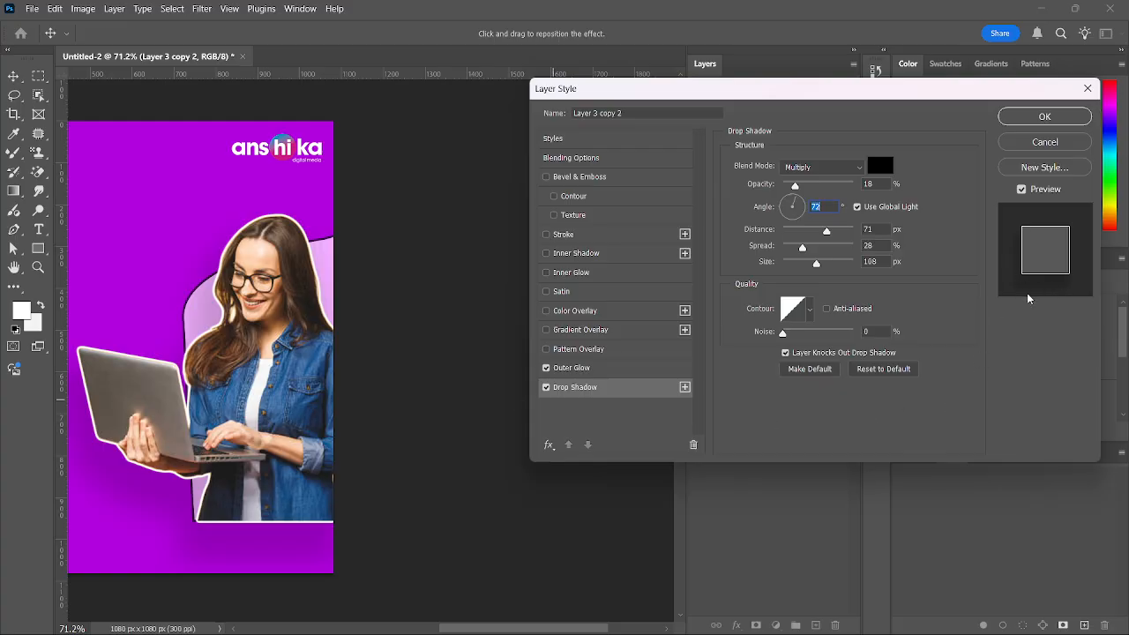
click(792, 200)
drag(793, 200, 769, 198)
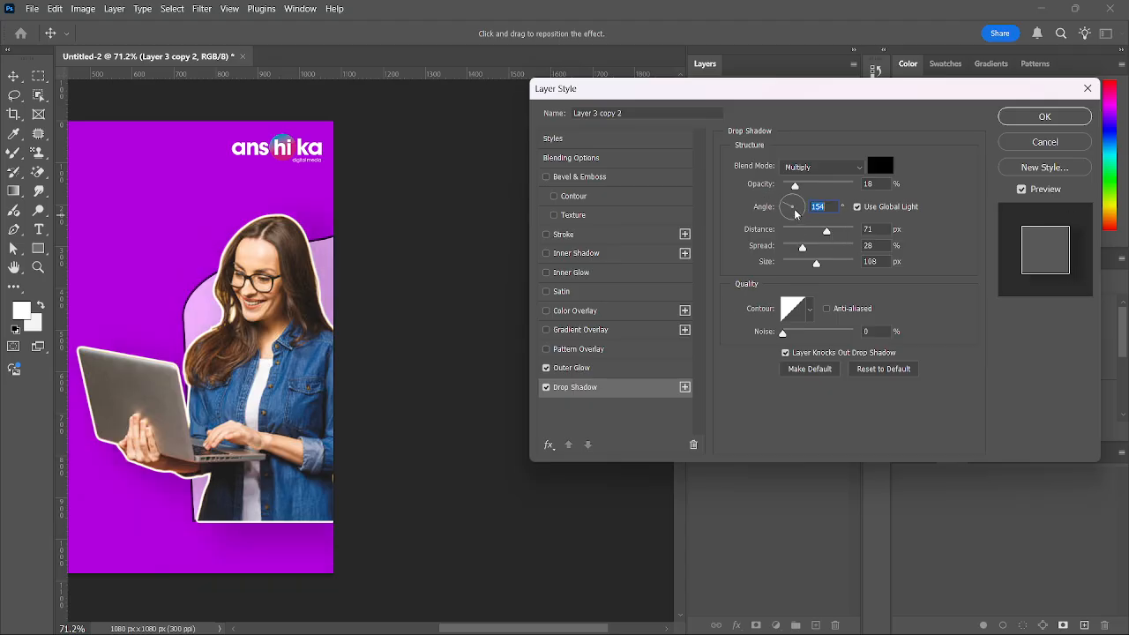
mouse_move(794, 213)
mouse_down()
mouse_move(789, 203)
mouse_move(814, 203)
mouse_up()
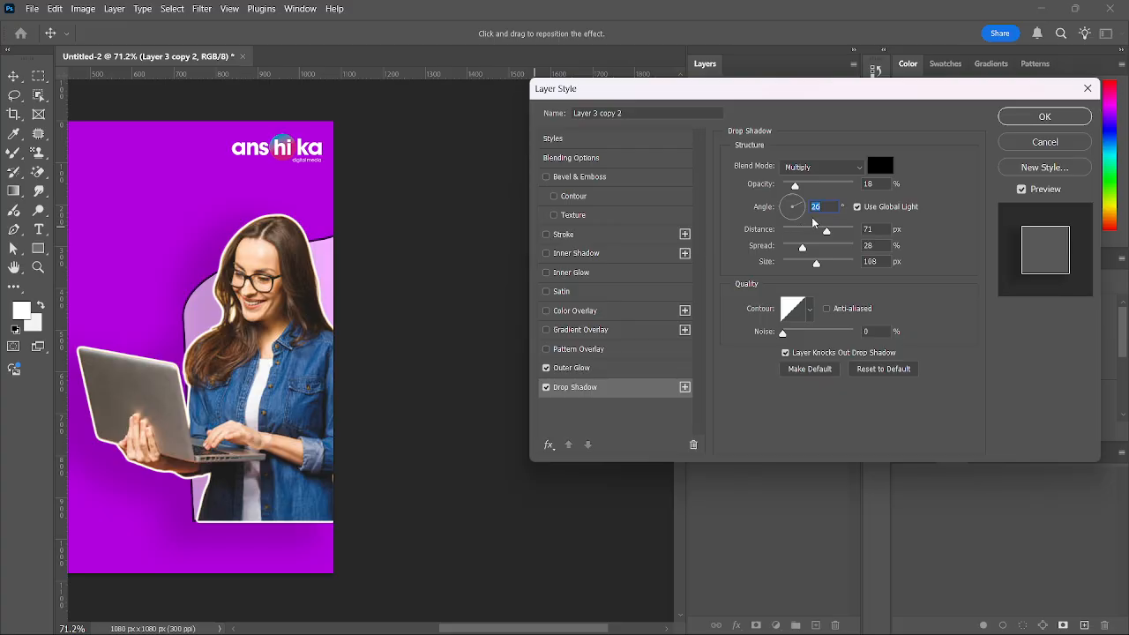
drag(805, 214, 782, 195)
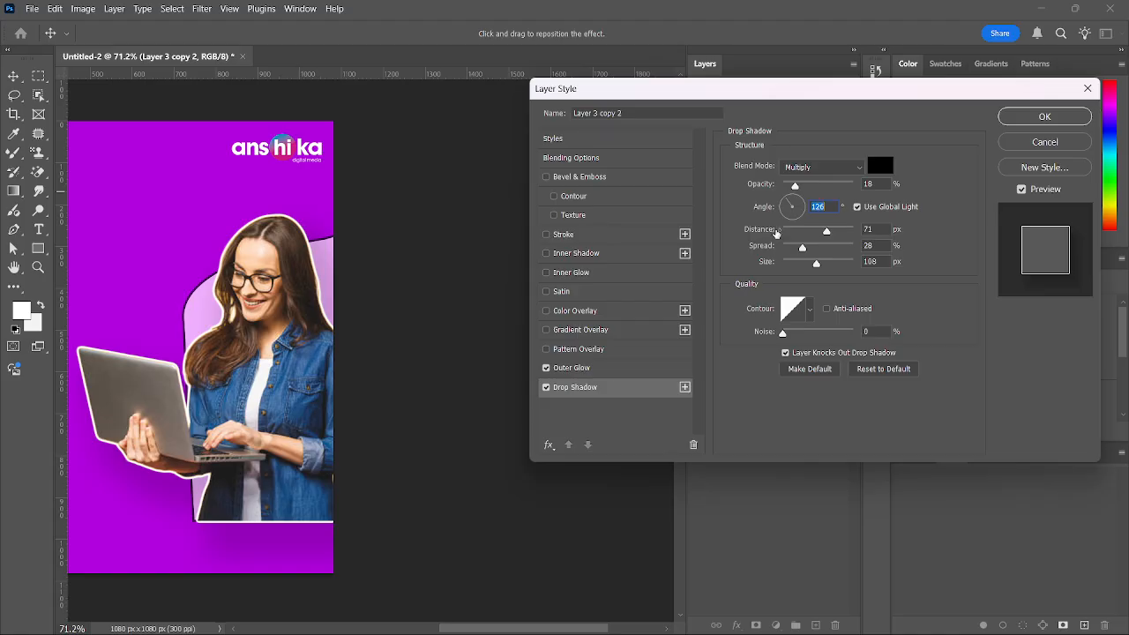
Adjust the drop shadow to a 27 px distance, 130° angle, 48% spread and 18 px size
drag(828, 234, 813, 233)
mouse_move(814, 233)
mouse_down()
mouse_move(806, 252)
mouse_move(818, 254)
mouse_up()
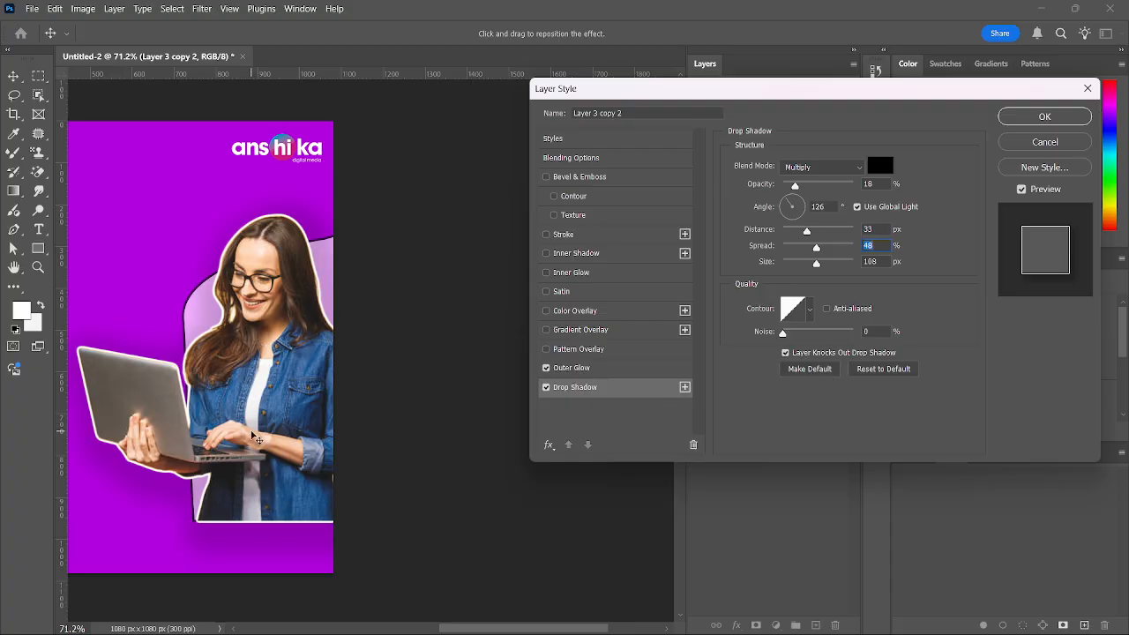
drag(256, 438, 253, 416)
mouse_move(815, 264)
mouse_down()
mouse_move(800, 269)
mouse_move(845, 273)
mouse_move(794, 272)
mouse_up()
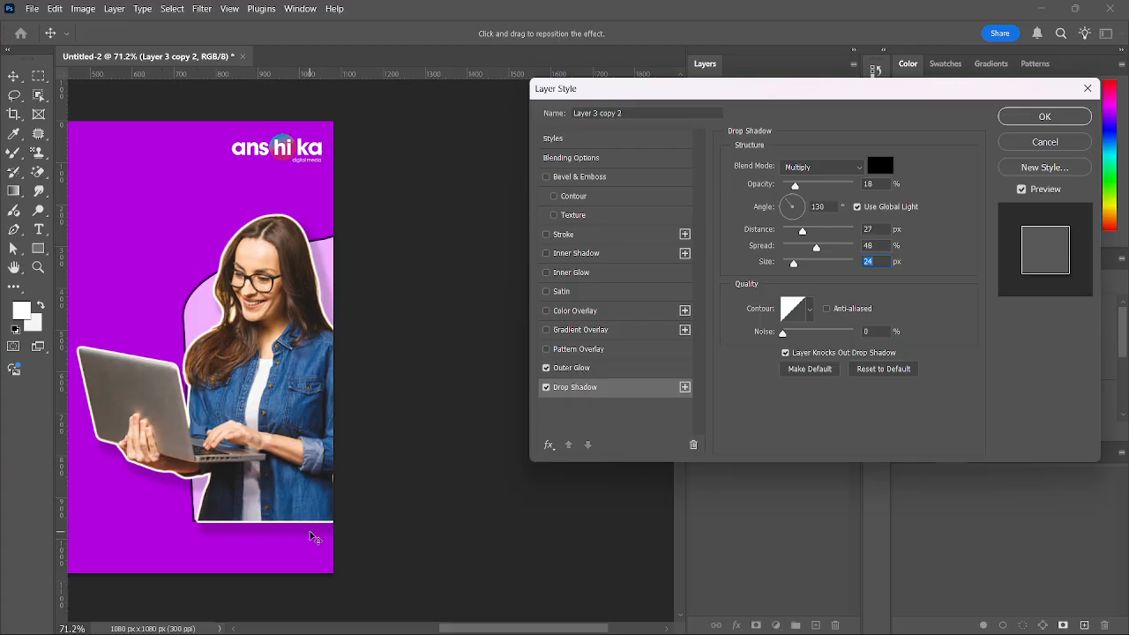
mouse_move(795, 265)
mouse_down()
mouse_move(811, 270)
mouse_move(777, 270)
mouse_move(793, 272)
mouse_up()
Try the drop shadow with opacities of 14% and 6% and a size of 3 px
drag(797, 187, 841, 197)
drag(825, 189, 792, 187)
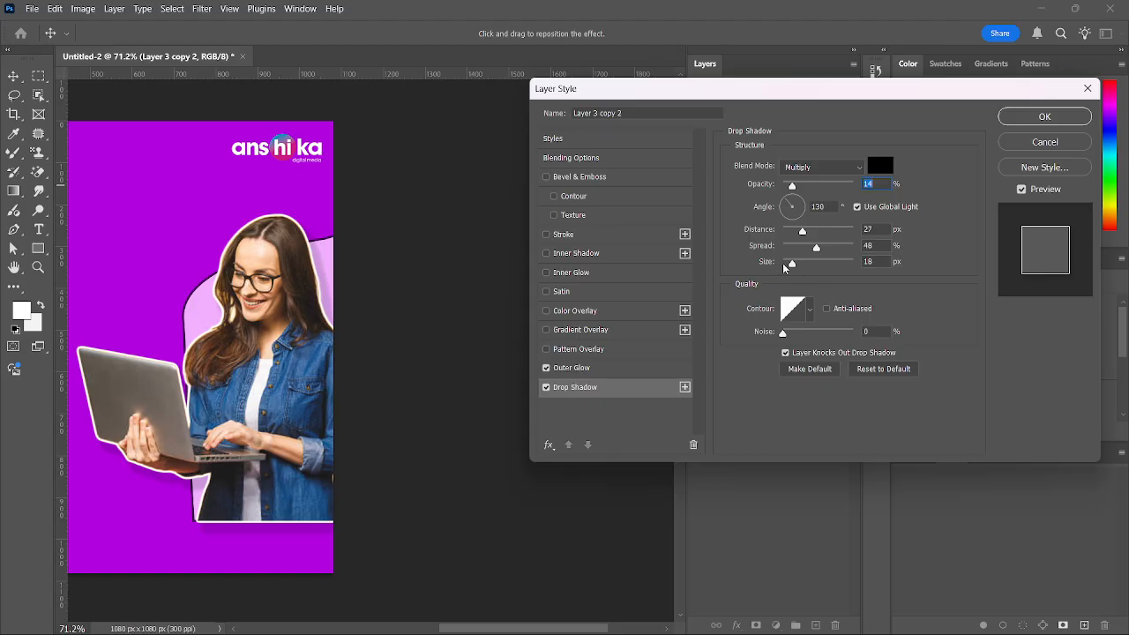
drag(791, 264, 786, 265)
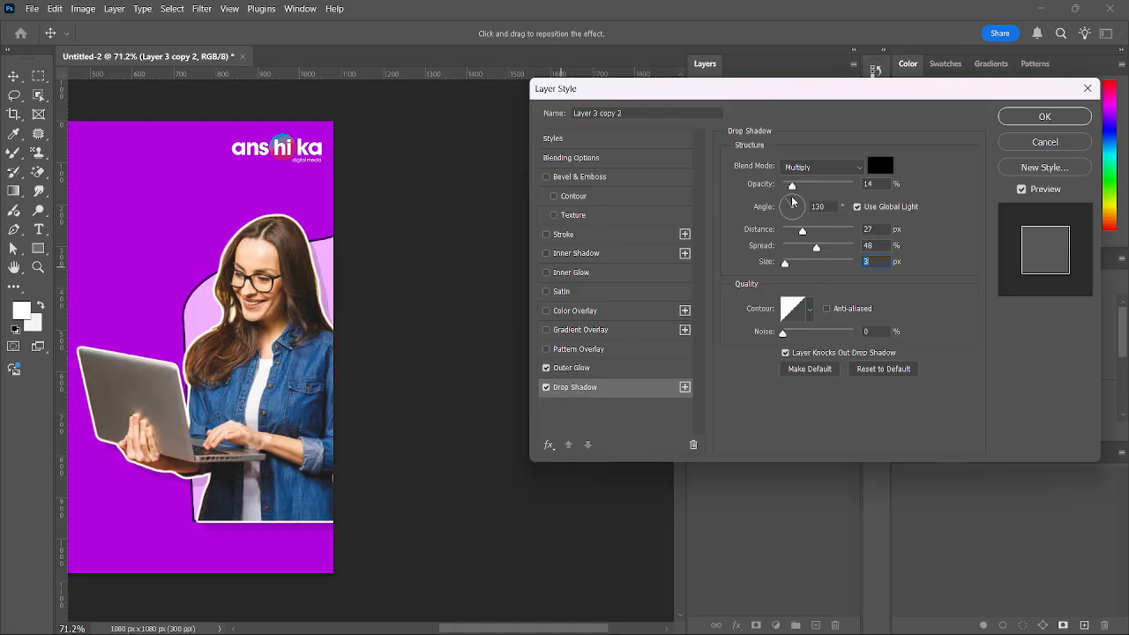
drag(791, 187, 787, 187)
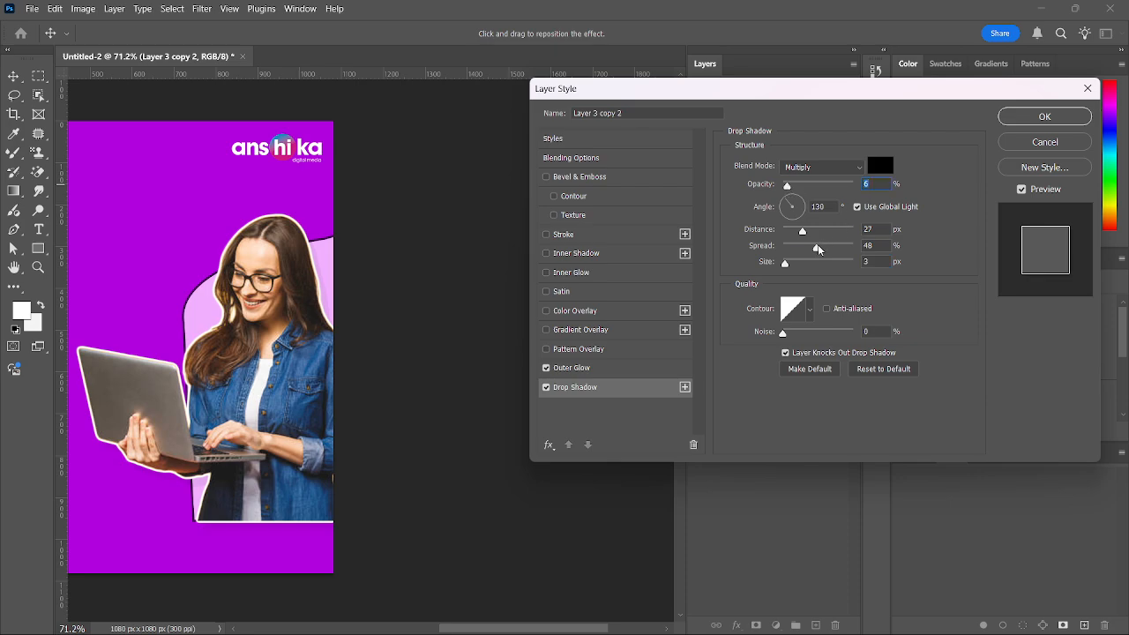
Set the drop shadow's distance to 19 px, its spread to 16% and its noise to 11%
mouse_move(804, 250)
mouse_down()
mouse_move(760, 243)
mouse_move(810, 234)
mouse_move(785, 249)
mouse_move(794, 252)
mouse_up()
mouse_move(782, 332)
mouse_down()
mouse_move(863, 351)
mouse_move(843, 334)
mouse_move(799, 333)
mouse_up()
drag(800, 335, 791, 332)
click(794, 313)
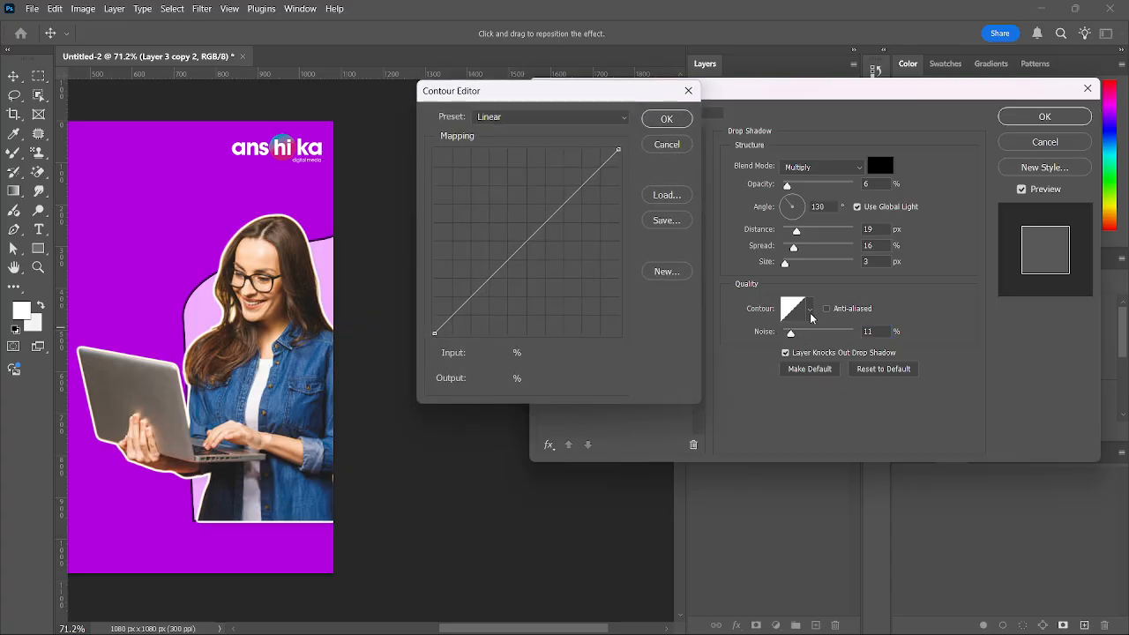
click(648, 144)
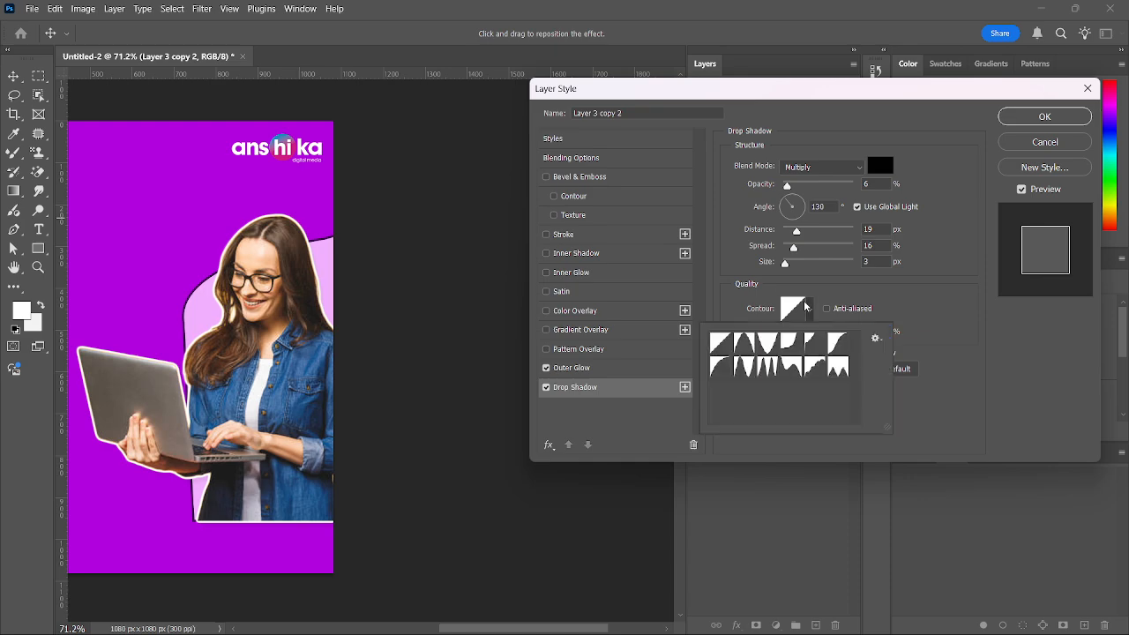
Try the contour presets on the drop shadow one after another, and settle on Cone
click(809, 309)
click(749, 345)
click(764, 344)
click(793, 348)
click(816, 349)
click(835, 350)
click(836, 375)
click(817, 376)
click(792, 376)
click(769, 375)
click(739, 371)
click(723, 372)
click(738, 351)
click(926, 325)
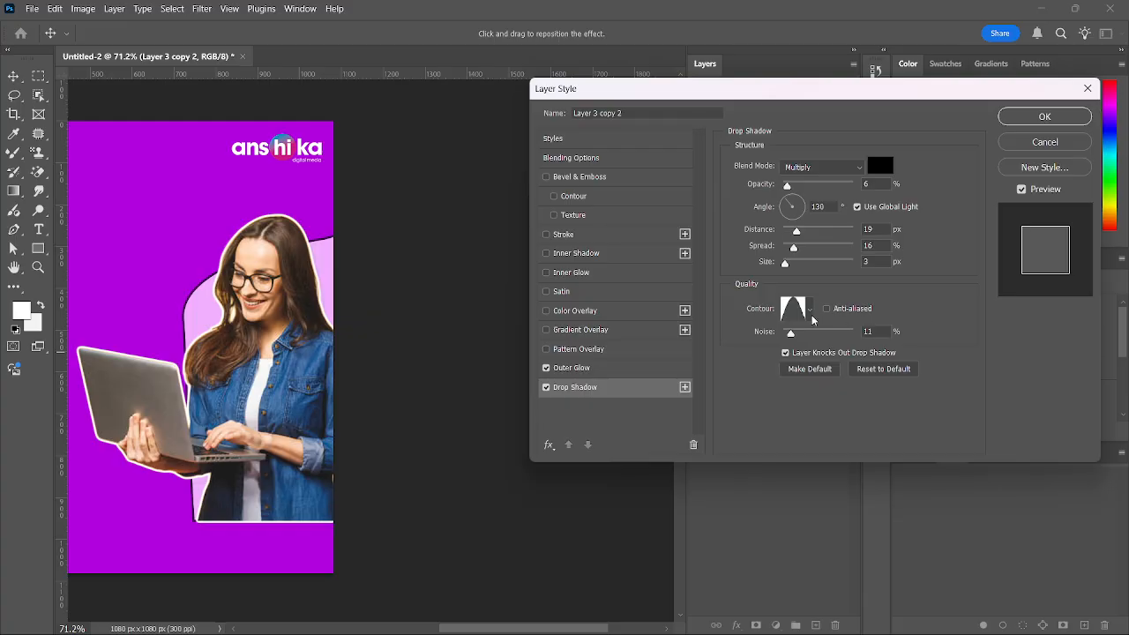
click(809, 310)
click(921, 291)
click(808, 313)
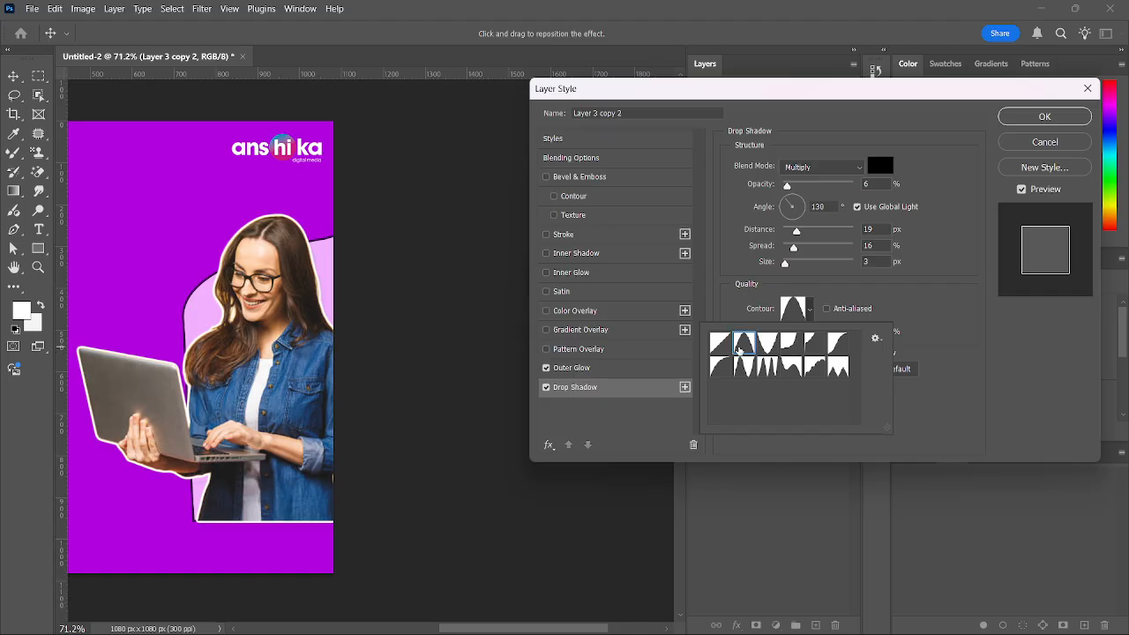
click(921, 328)
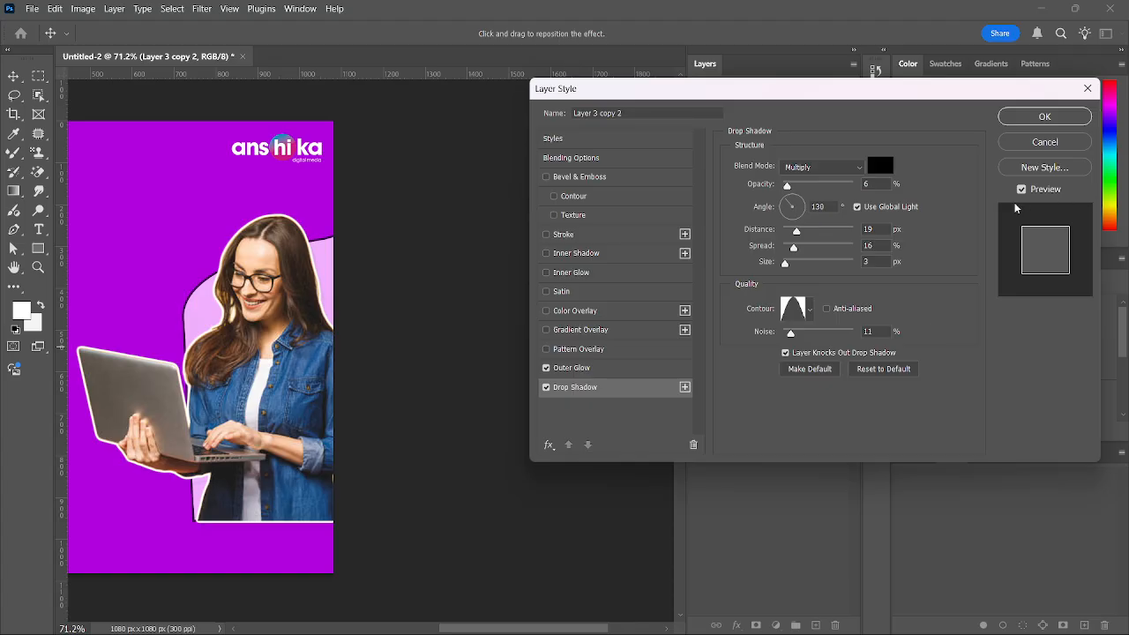
Set the drop shadow's spread to 79% and its size to 32 px
drag(793, 252, 840, 253)
mouse_move(789, 262)
mouse_down()
mouse_move(808, 271)
mouse_move(796, 266)
mouse_up()
click(791, 307)
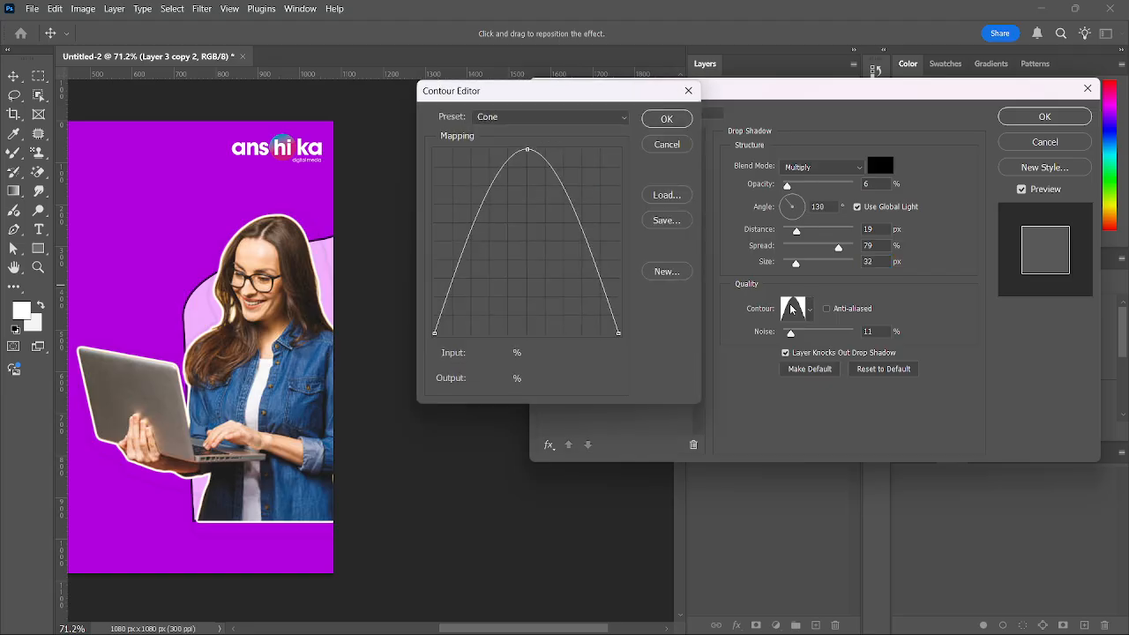
click(667, 145)
Try the Linear, inverted cone and concave cove contour presets on the drop shadow
click(810, 309)
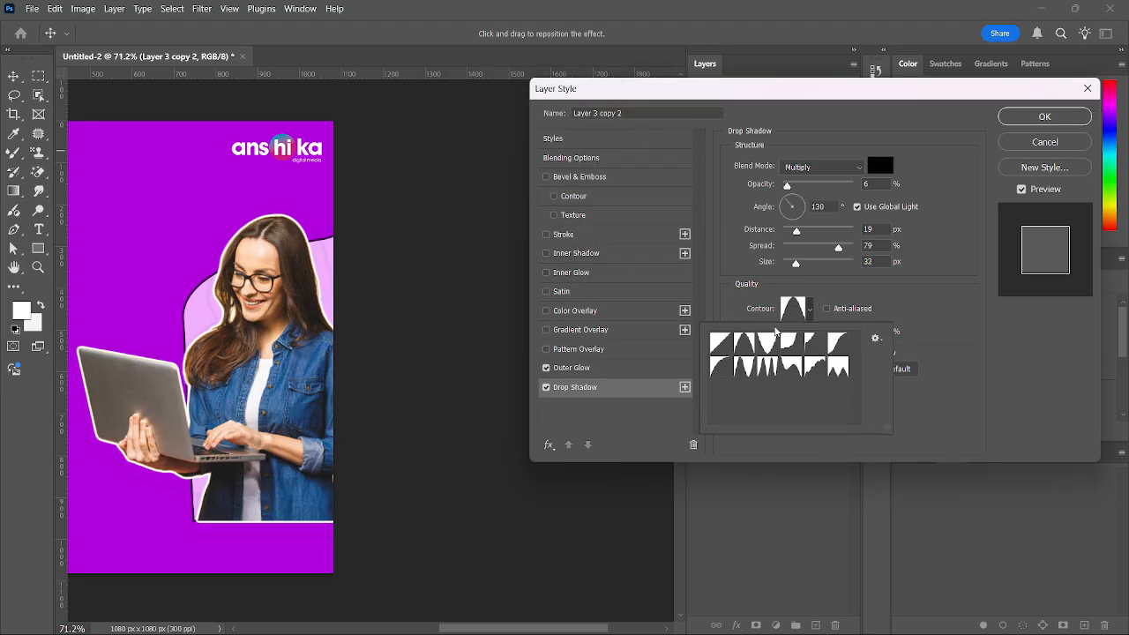
click(725, 352)
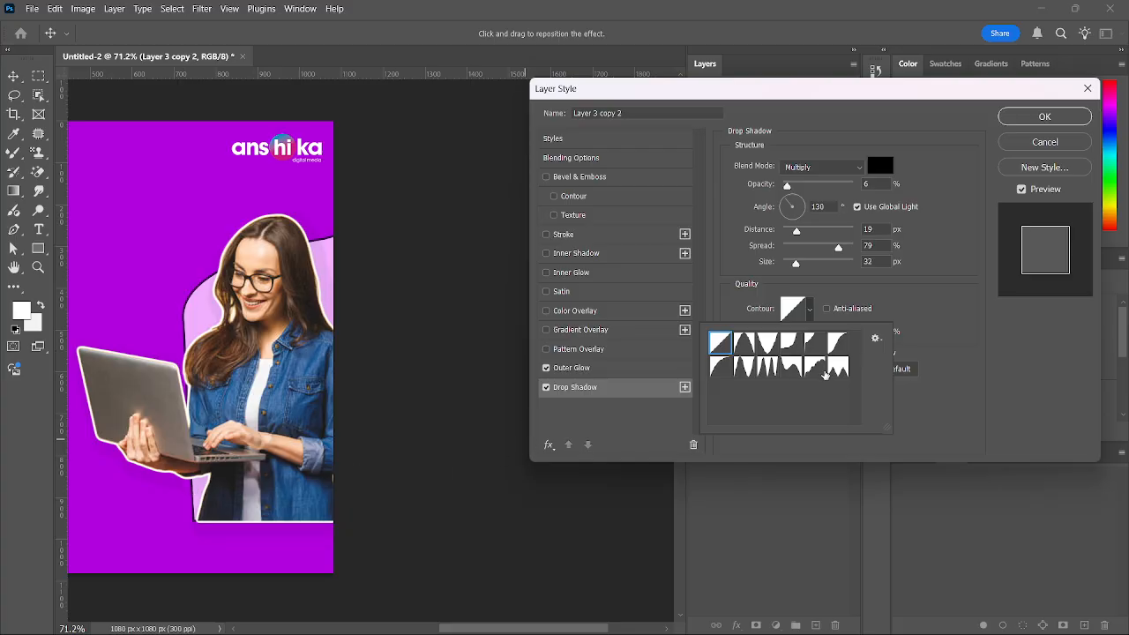
click(769, 348)
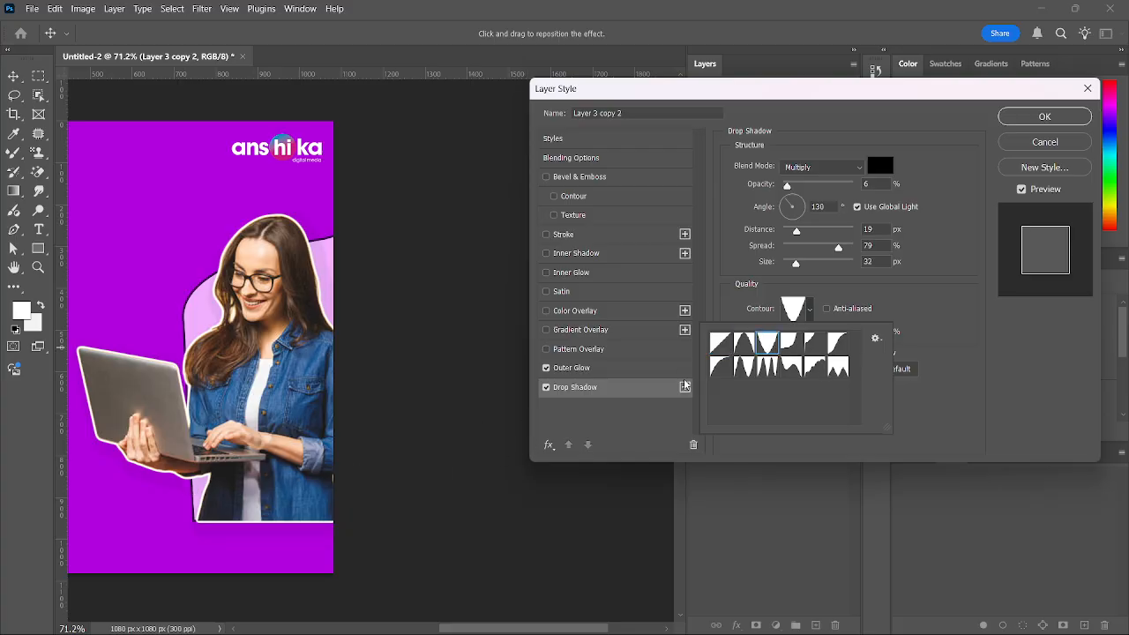
click(794, 348)
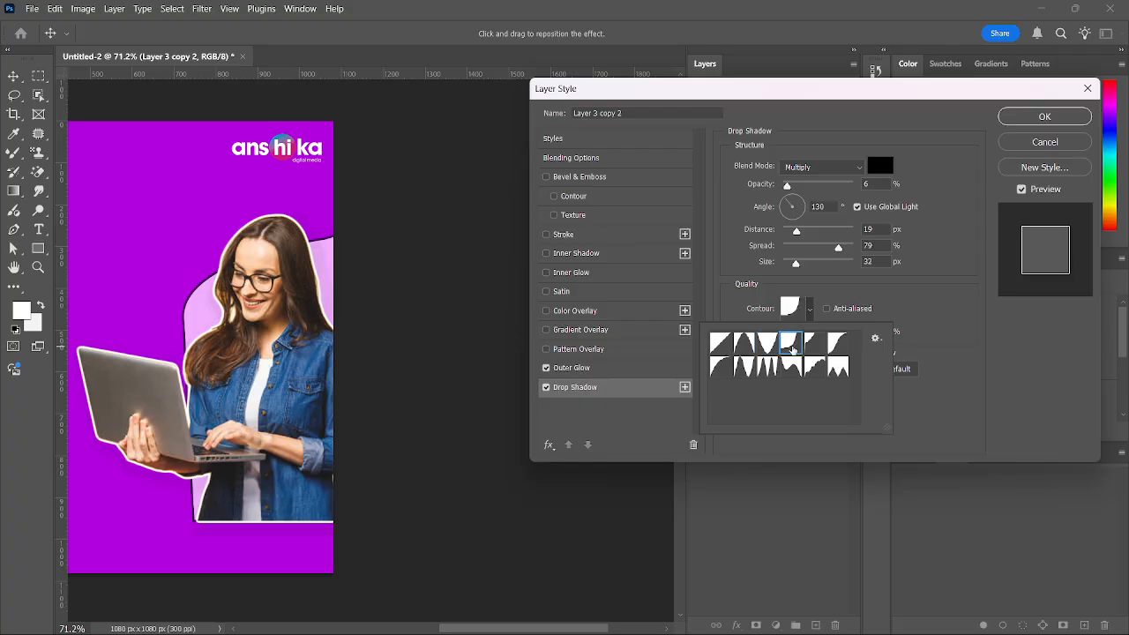
Set the drop shadow's opacity to 100% and remove its noise
click(788, 185)
drag(788, 185, 856, 189)
drag(791, 333, 750, 338)
Try further contour presets on the drop shadow one by one, and settle on Linear
click(809, 311)
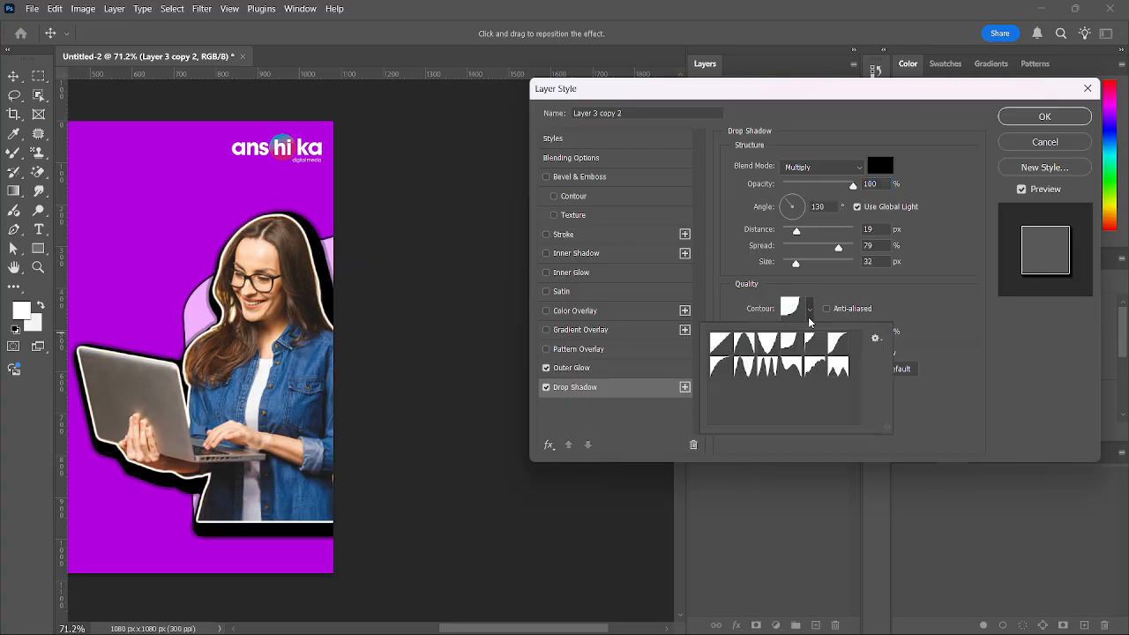
click(814, 343)
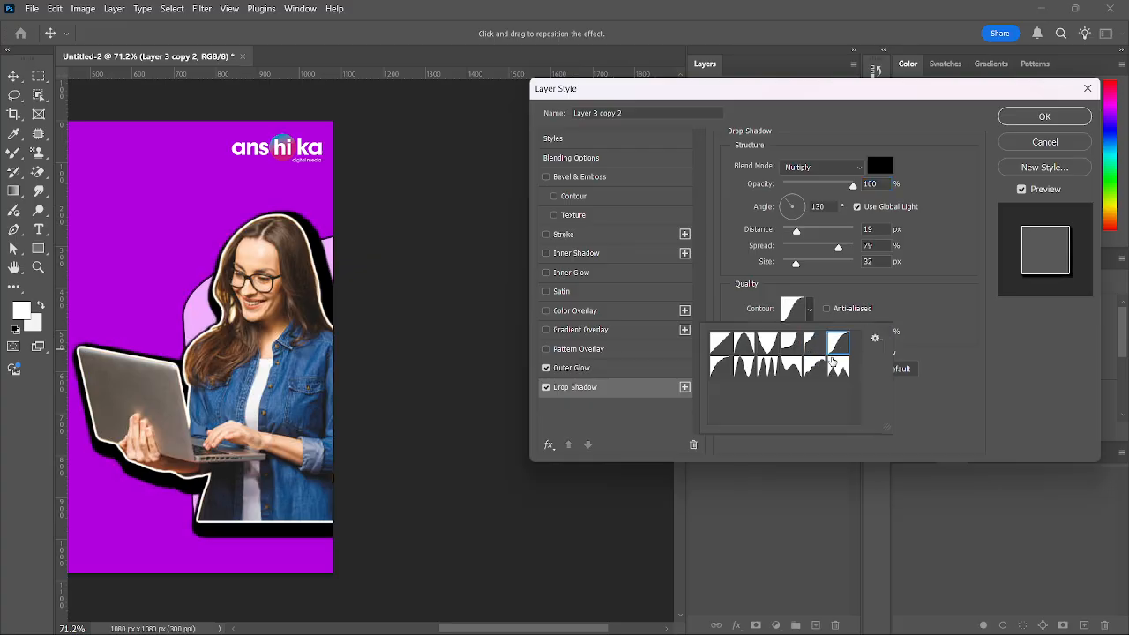
click(834, 369)
click(816, 371)
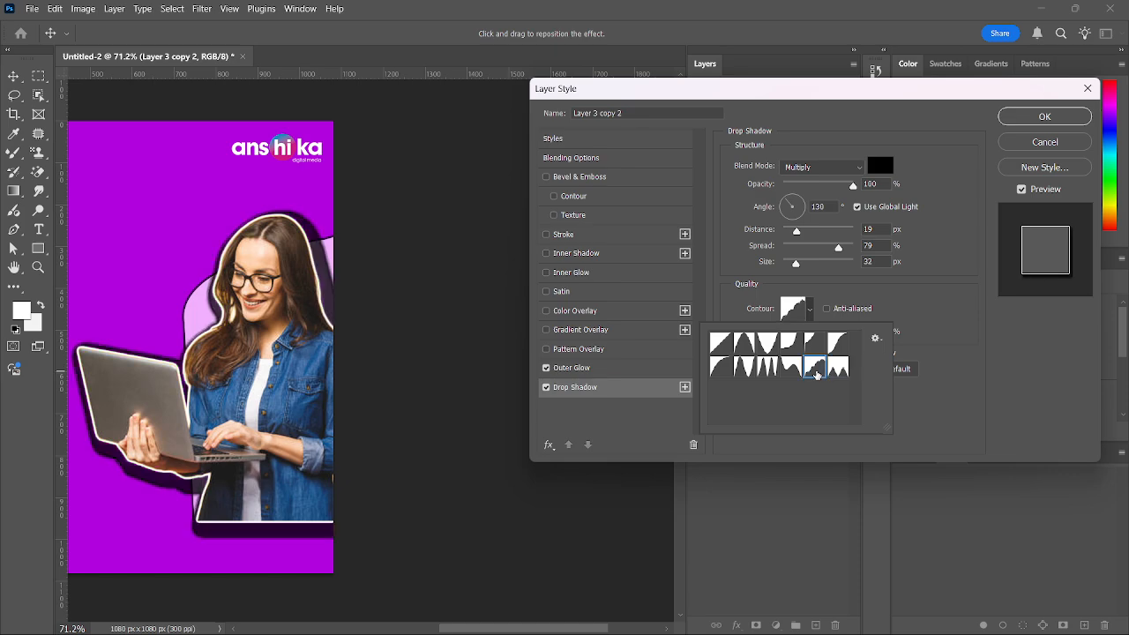
click(768, 369)
click(746, 365)
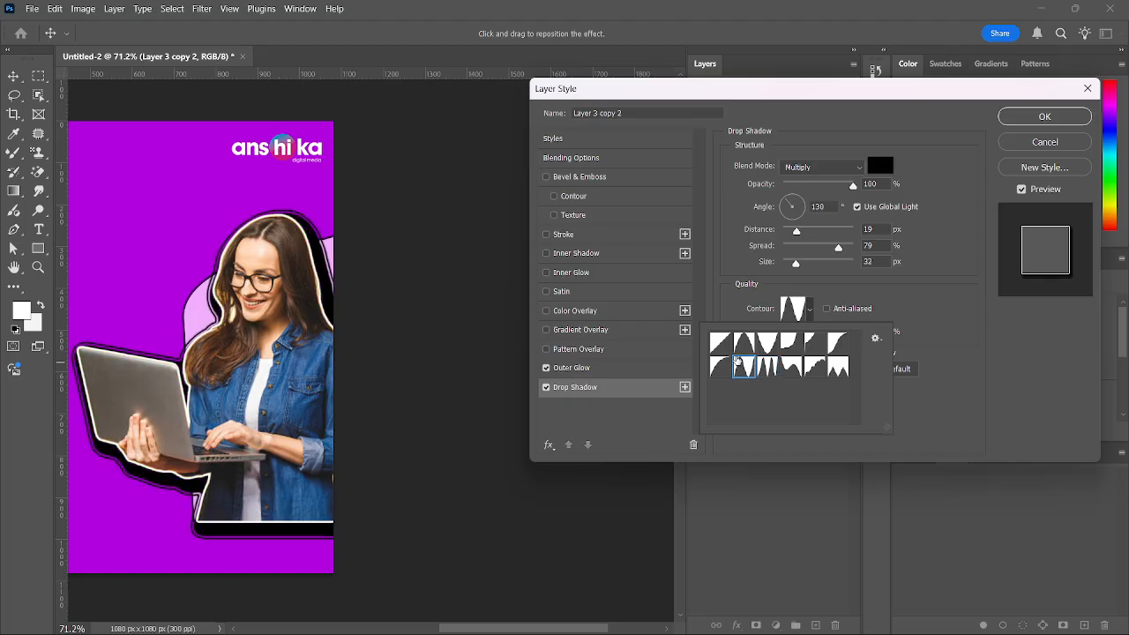
click(723, 366)
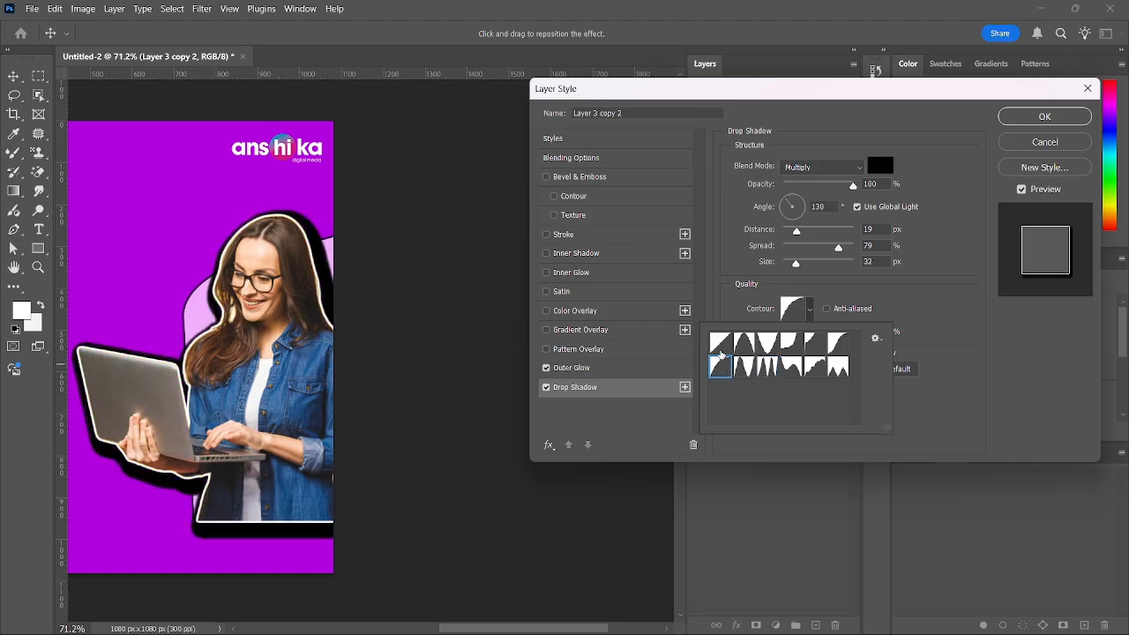
click(722, 348)
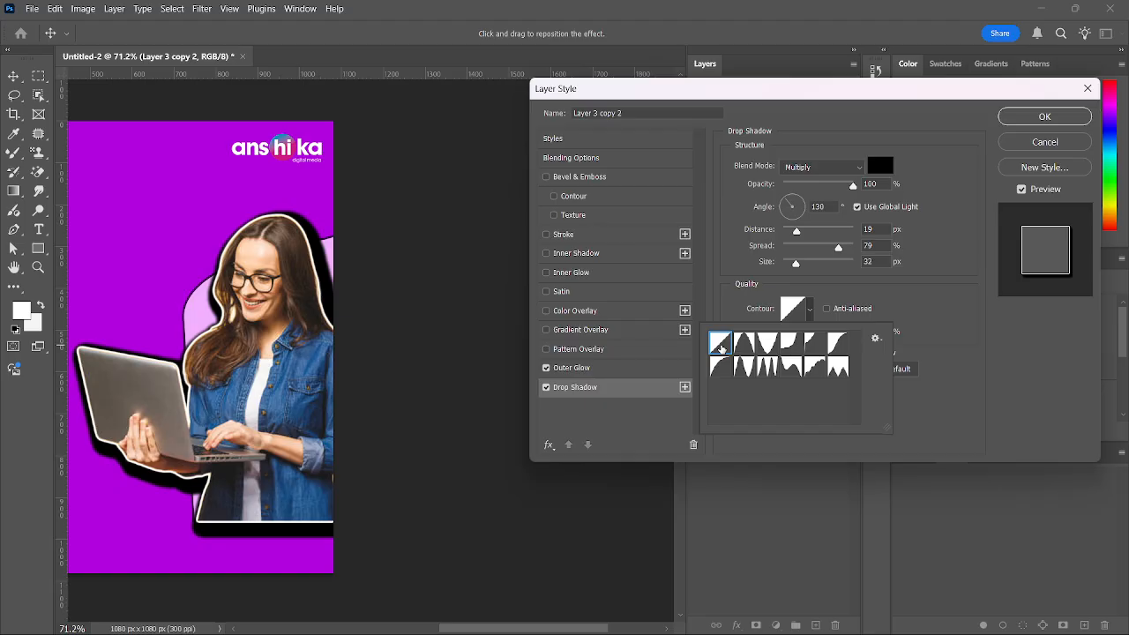
Set the drop shadow's opacity to 7%, distance to 14 px, spread to 45% and size to 9 px
click(854, 189)
drag(852, 187, 788, 189)
drag(838, 248, 790, 265)
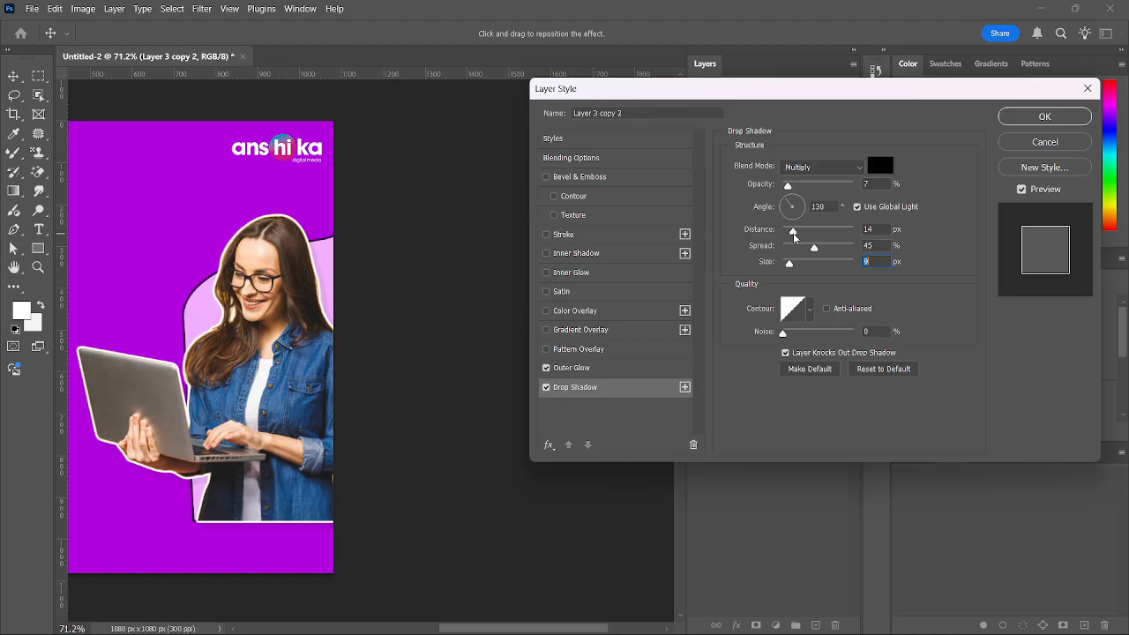
click(792, 233)
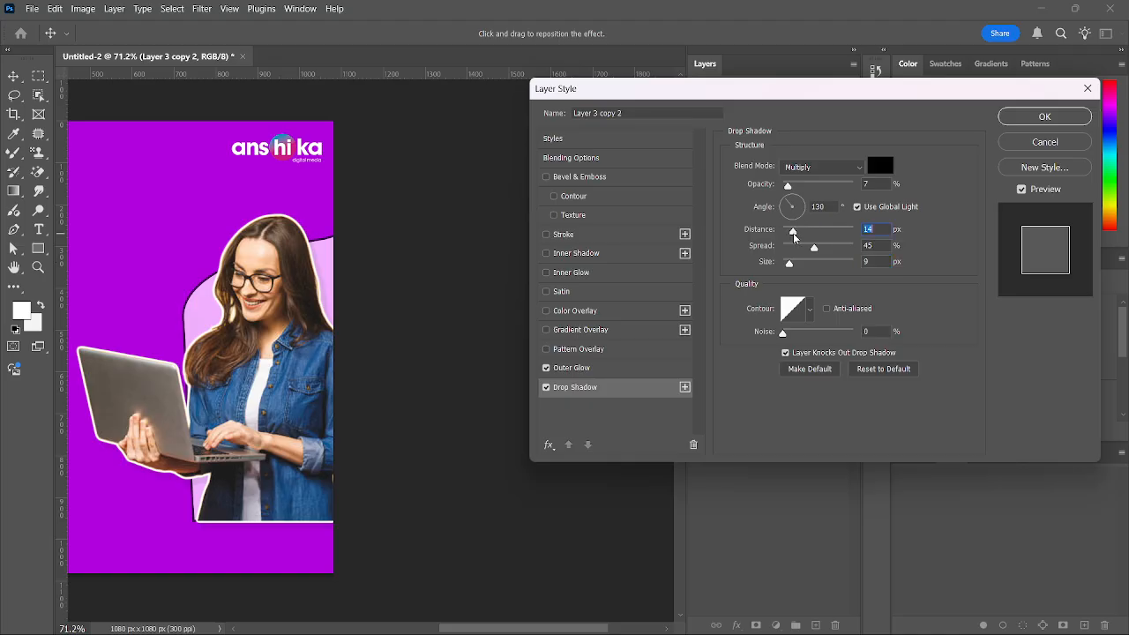
Compare the cutout with and without the effects preview, and apply the layer style
click(1022, 190)
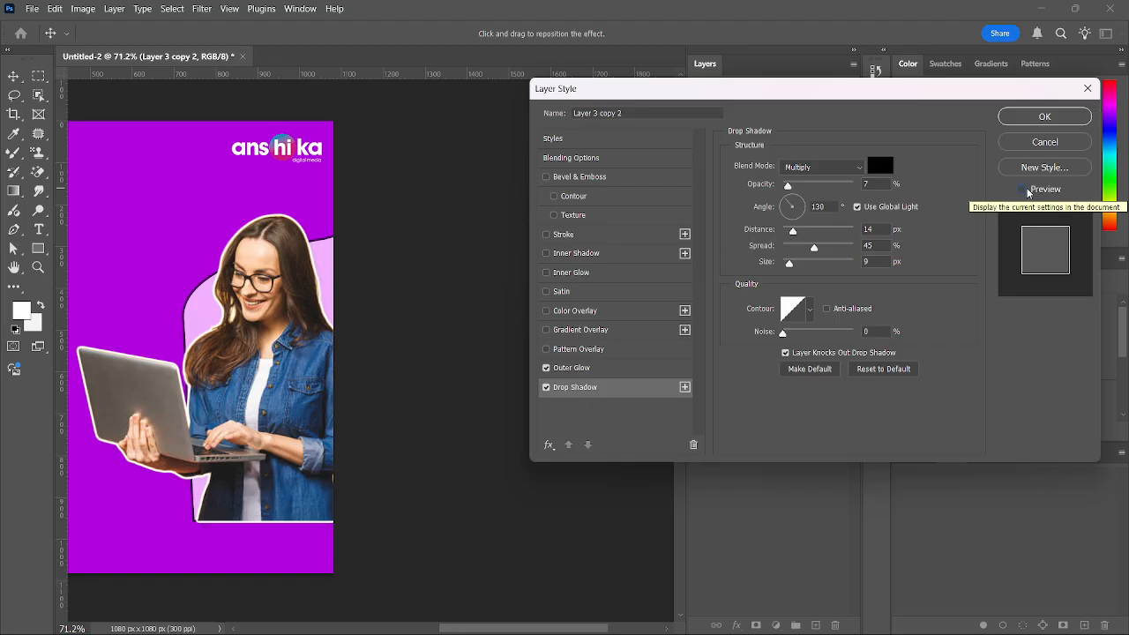
click(1022, 189)
click(1023, 189)
click(1022, 190)
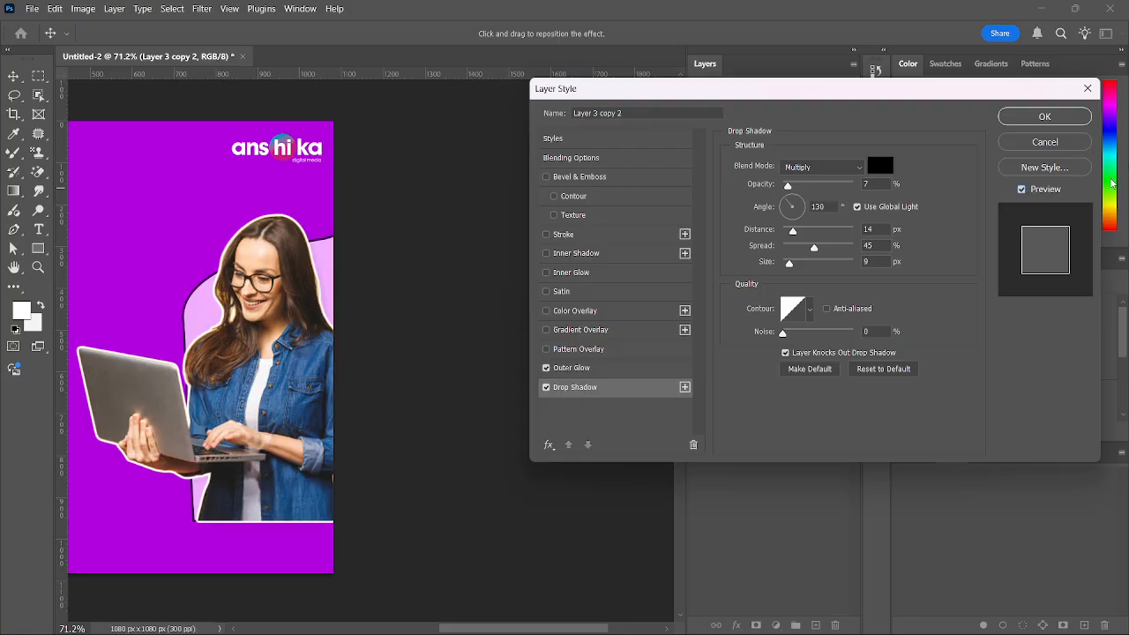
click(1044, 116)
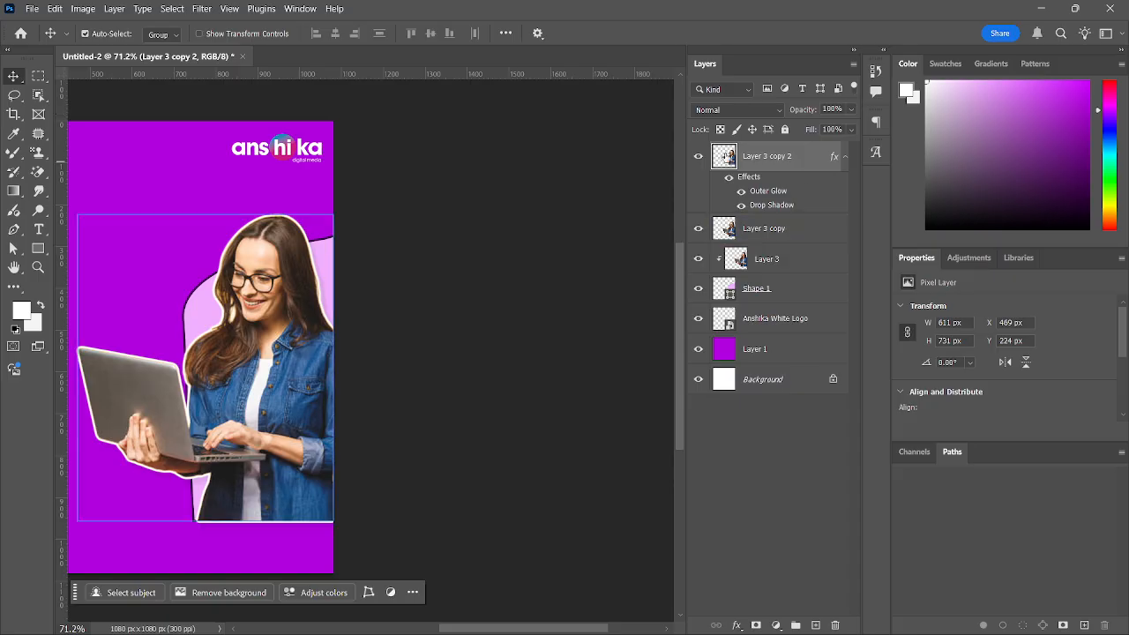
Delete the duplicate cutout layer "Layer 3 copy"
click(754, 258)
click(755, 231)
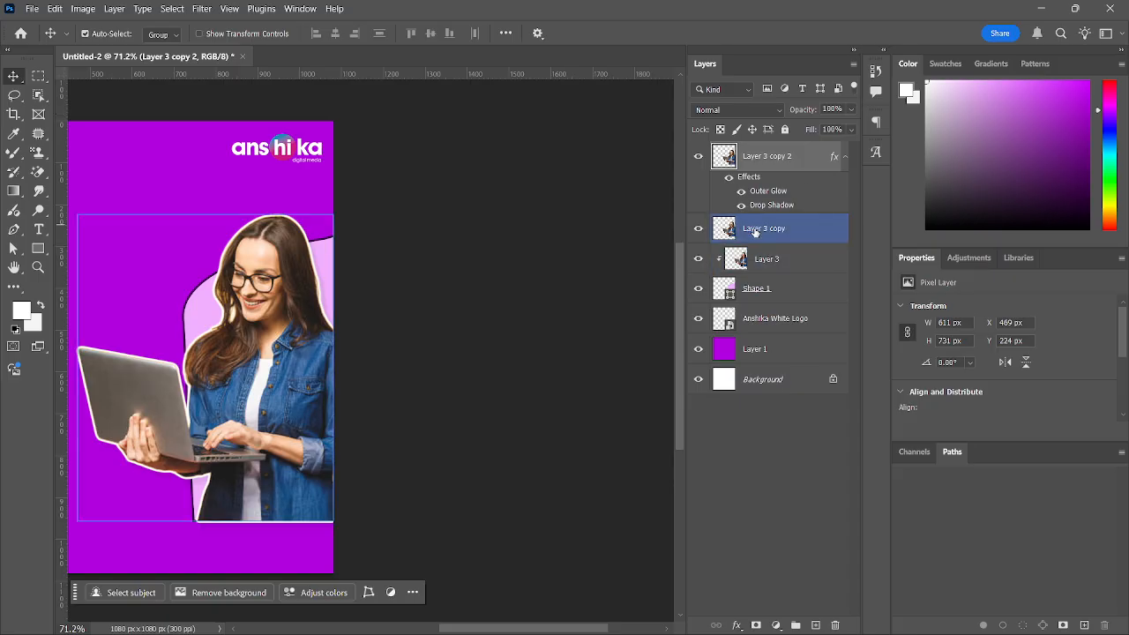
click(758, 258)
click(760, 231)
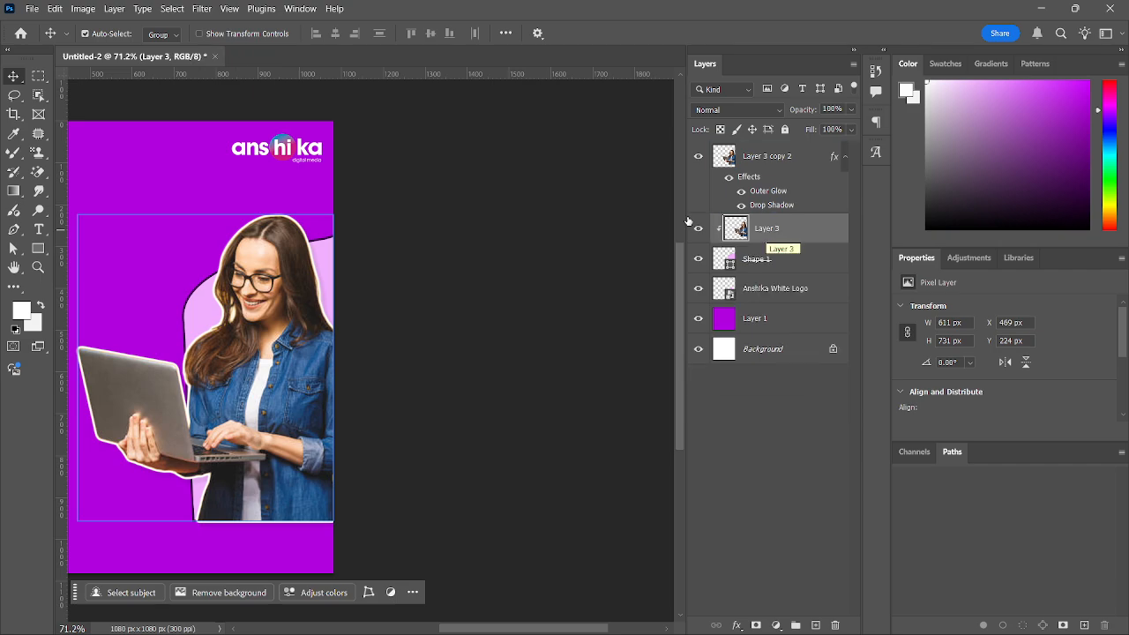
key(Delete)
Nudge the styled cutout "Layer 3 copy 2" vertically to a Y position of 218 px
drag(322, 419, 305, 416)
key(Down)
key(Down)
key(Down)
key(Down)
key(Down)
key(Down)
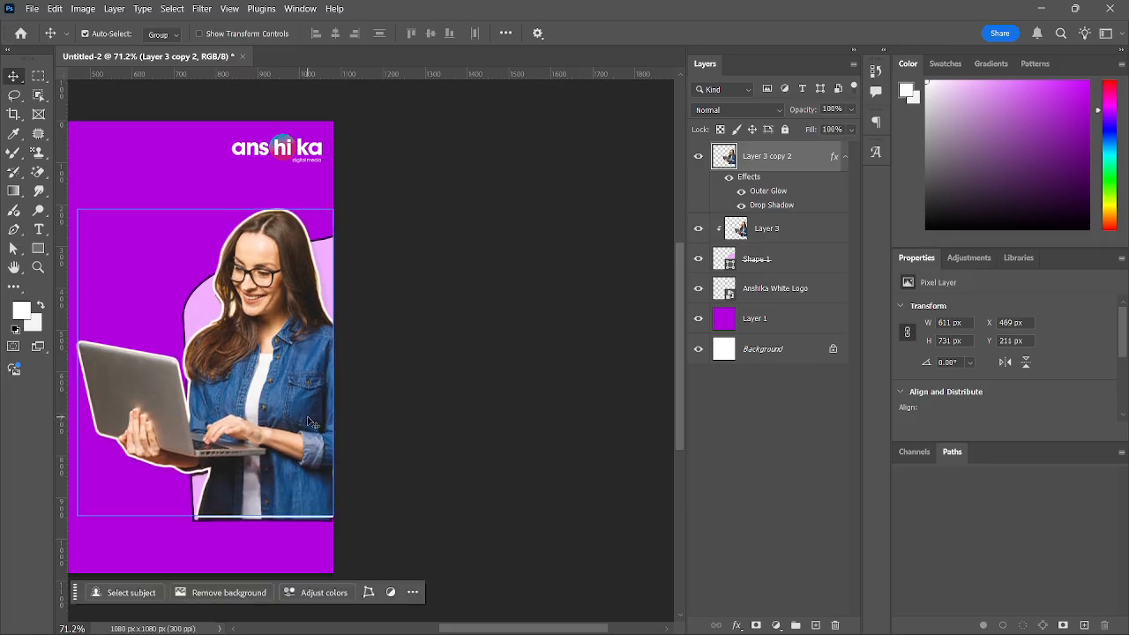
key(Down)
key(Down)
key(Down)
key(Down)
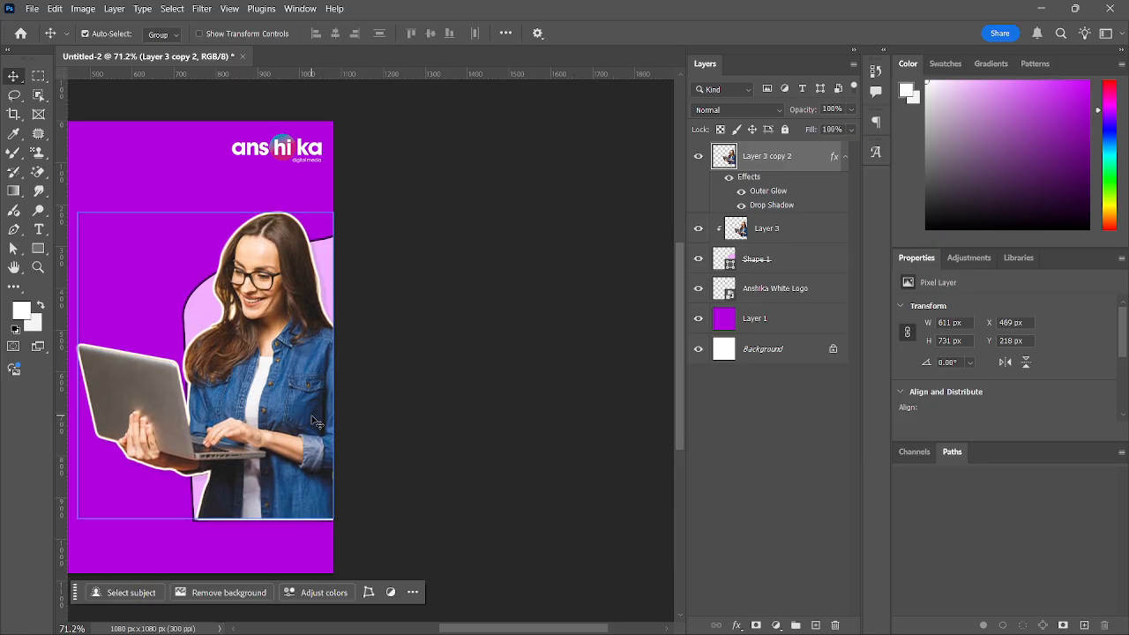
click(391, 330)
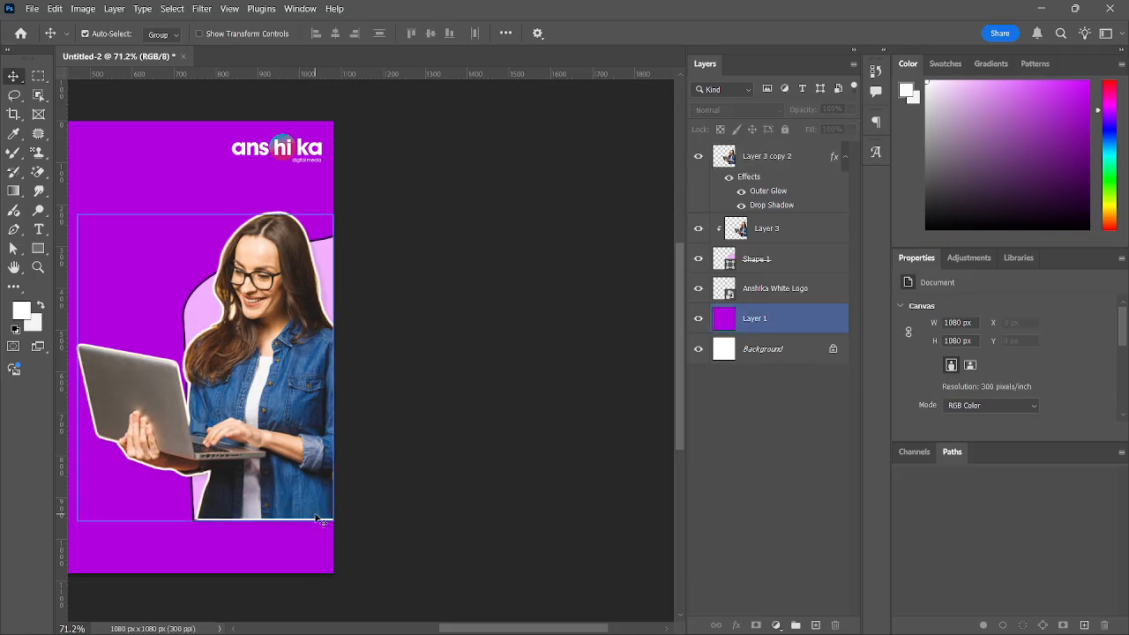
click(289, 385)
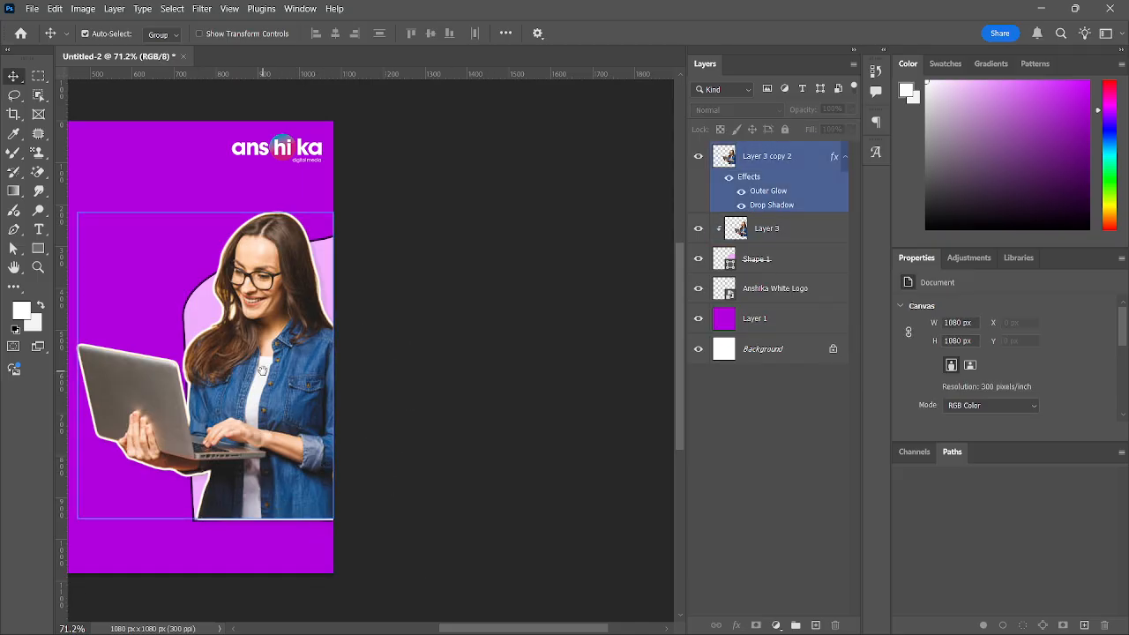
drag(266, 376, 504, 393)
click(615, 347)
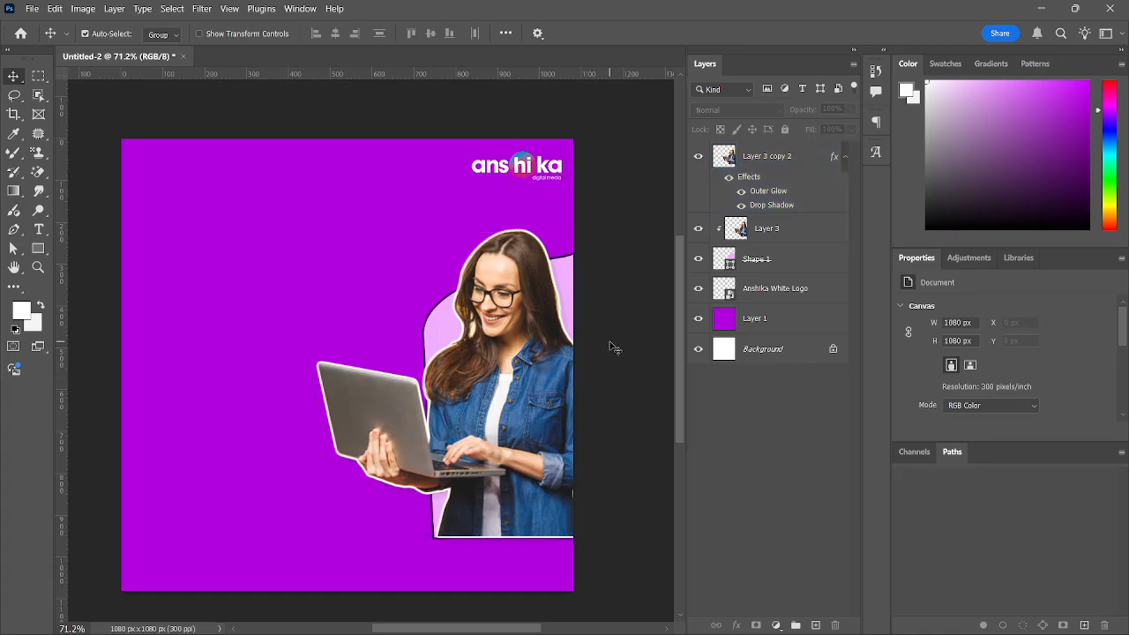
click(474, 408)
click(433, 351)
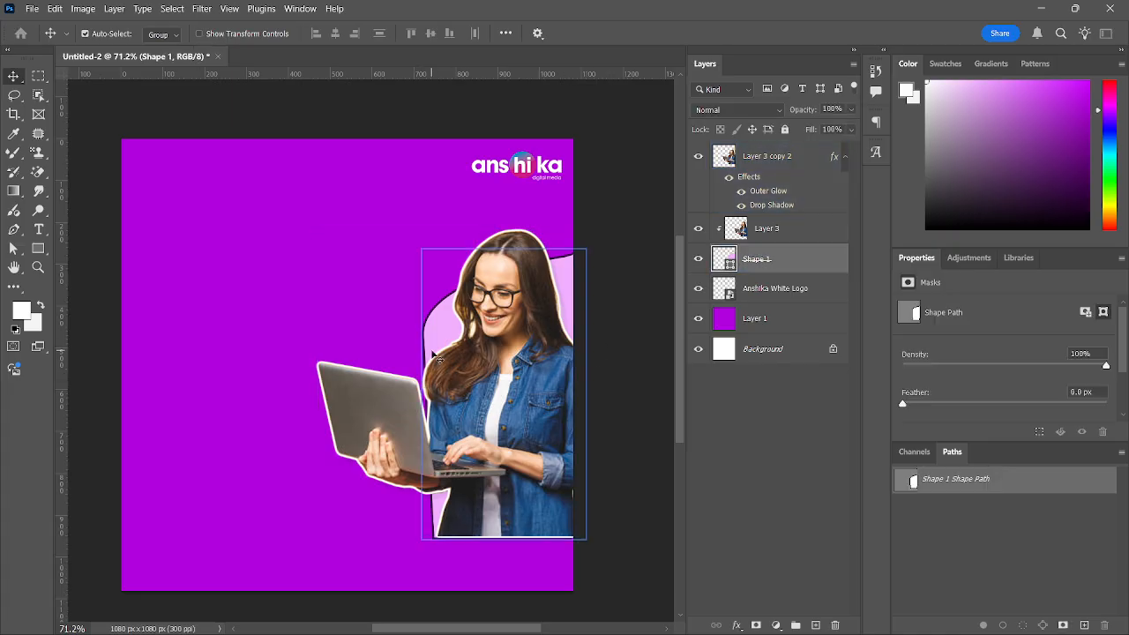
click(250, 336)
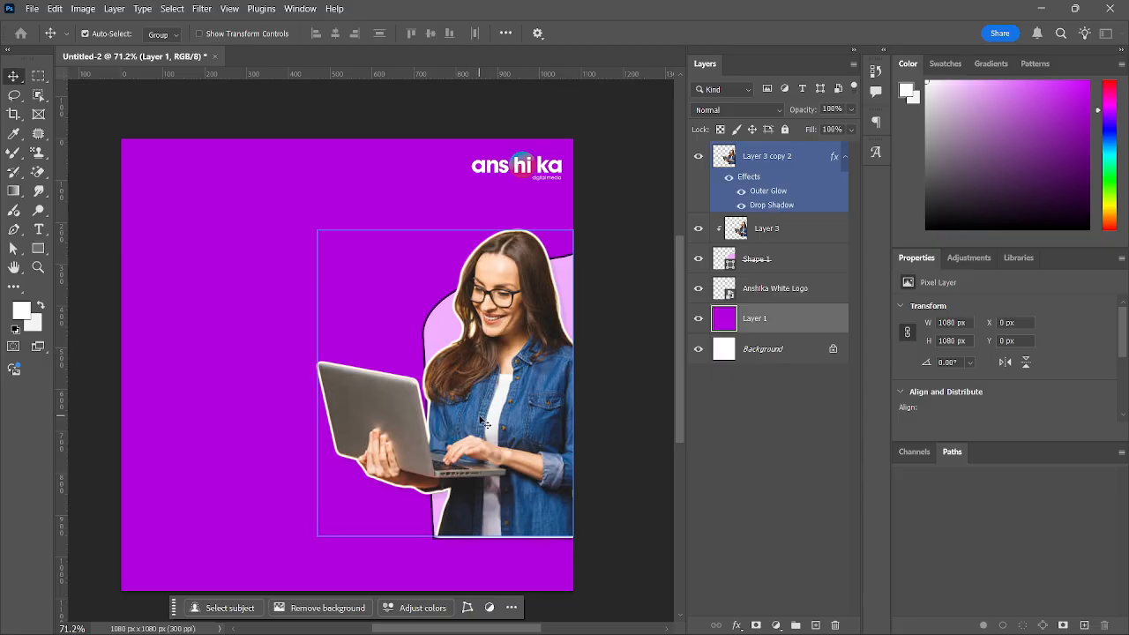
Review the cutout's drop shadow and outer glow settings without changing them, and compare the cutout with the outer glow hidden and shown
click(768, 206)
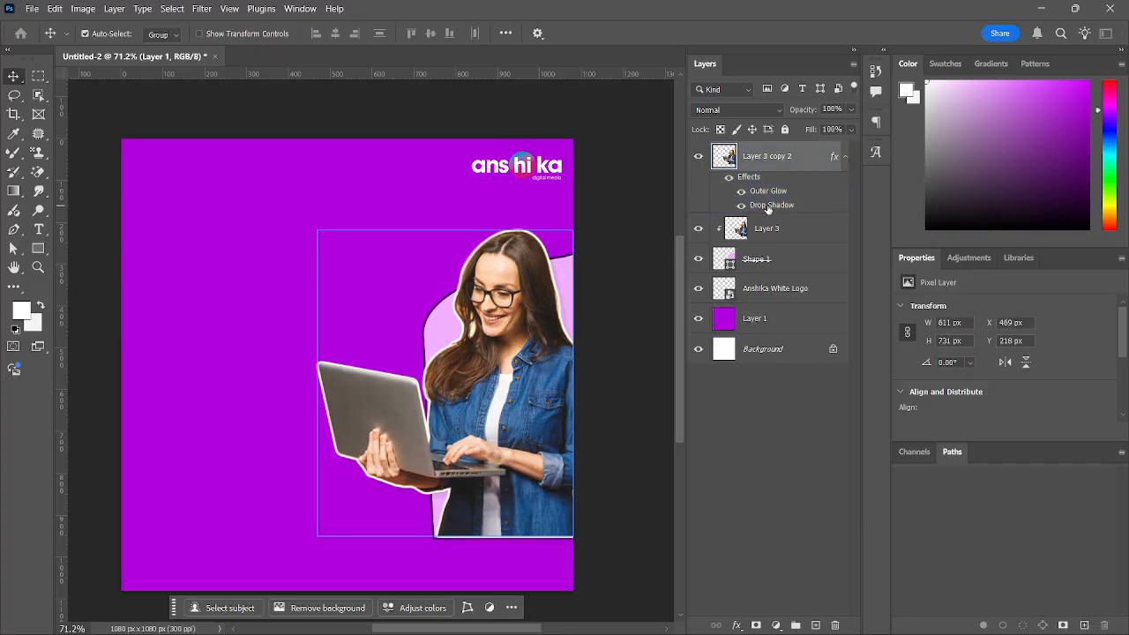
double_click(768, 207)
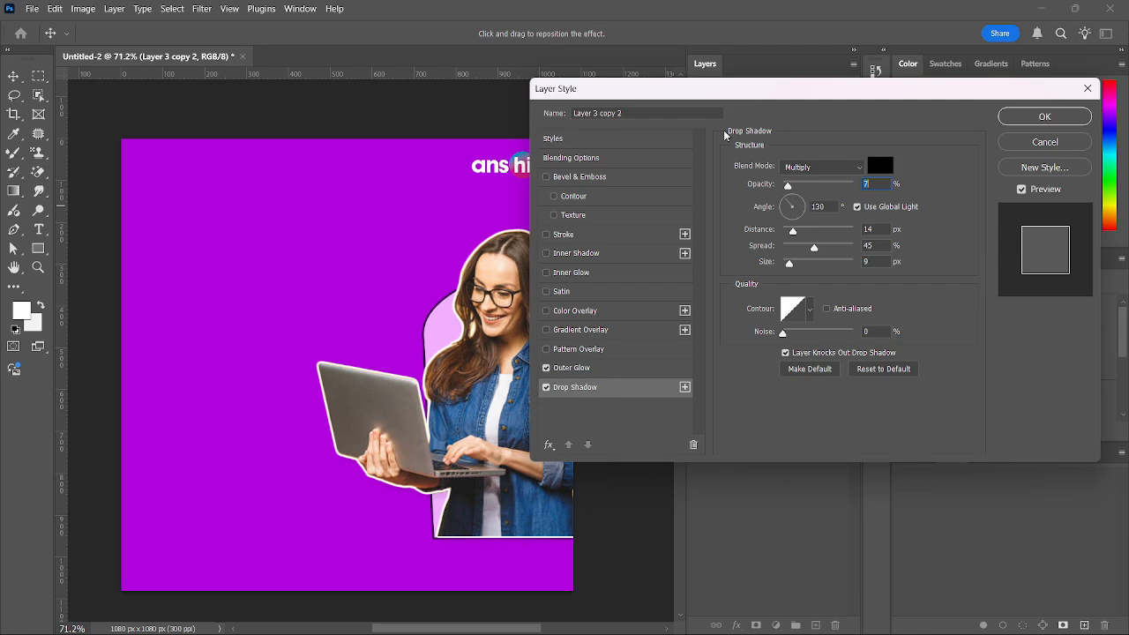
click(1023, 137)
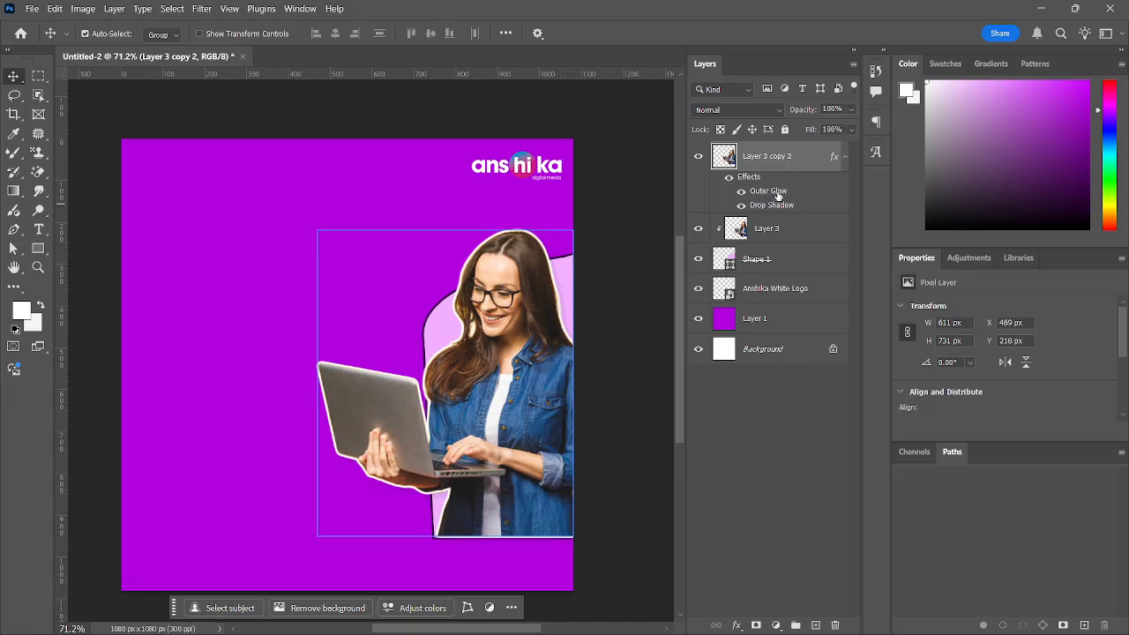
double_click(777, 192)
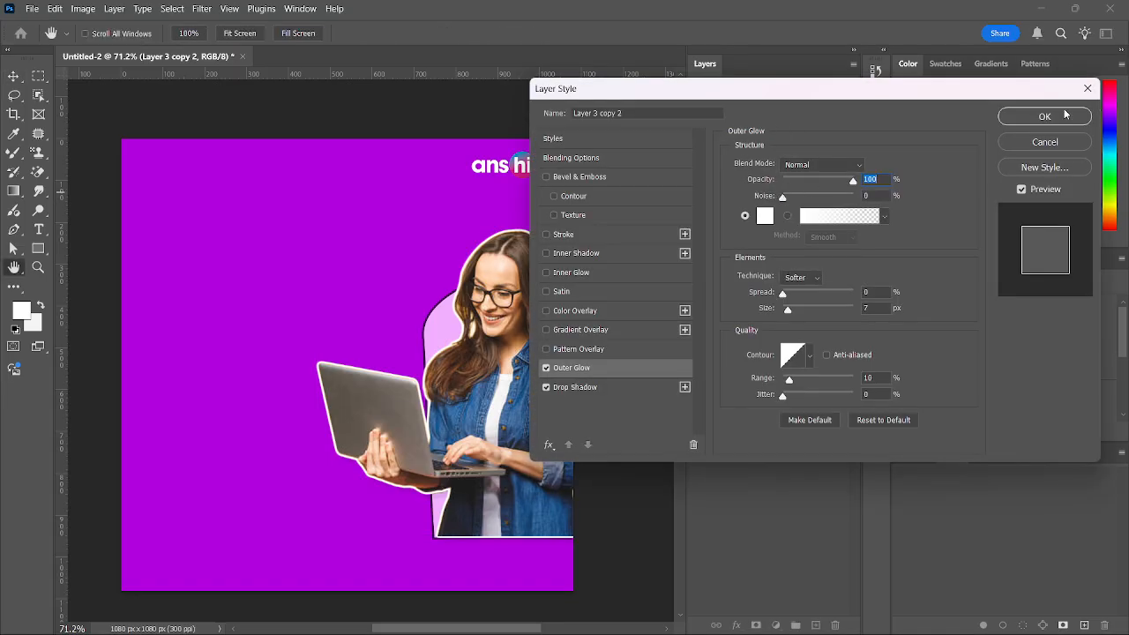
click(1045, 143)
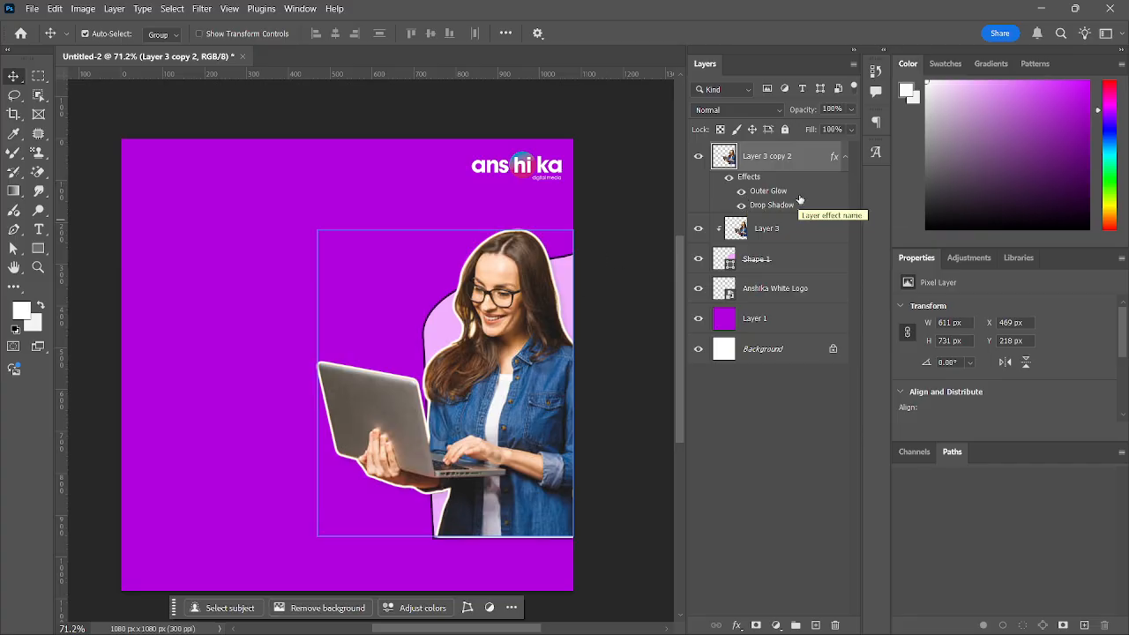
click(740, 193)
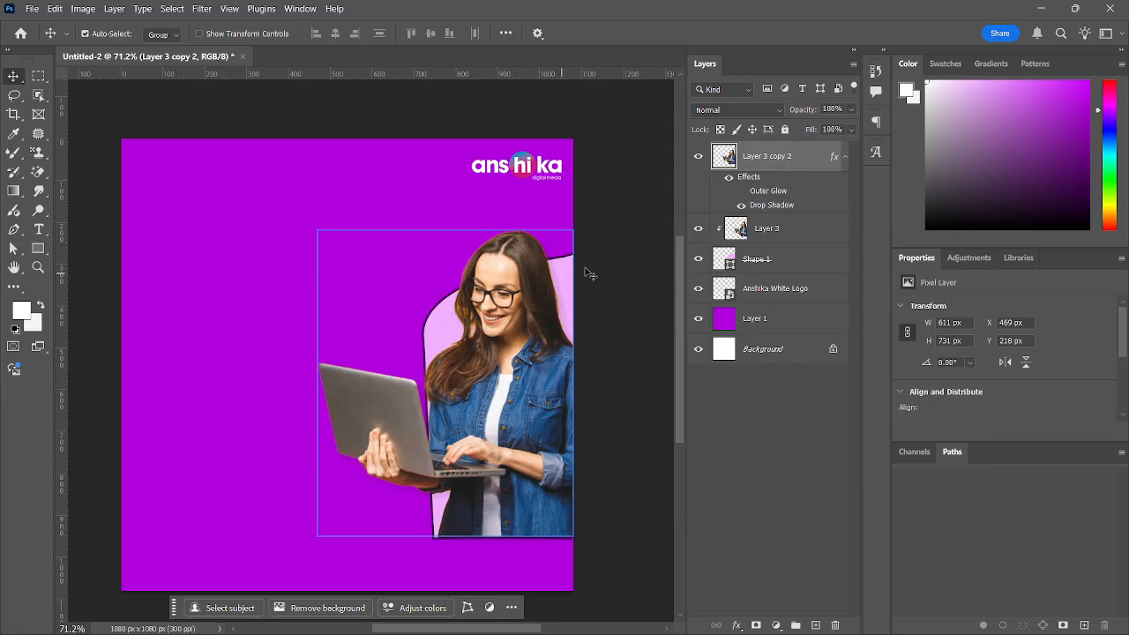
click(741, 191)
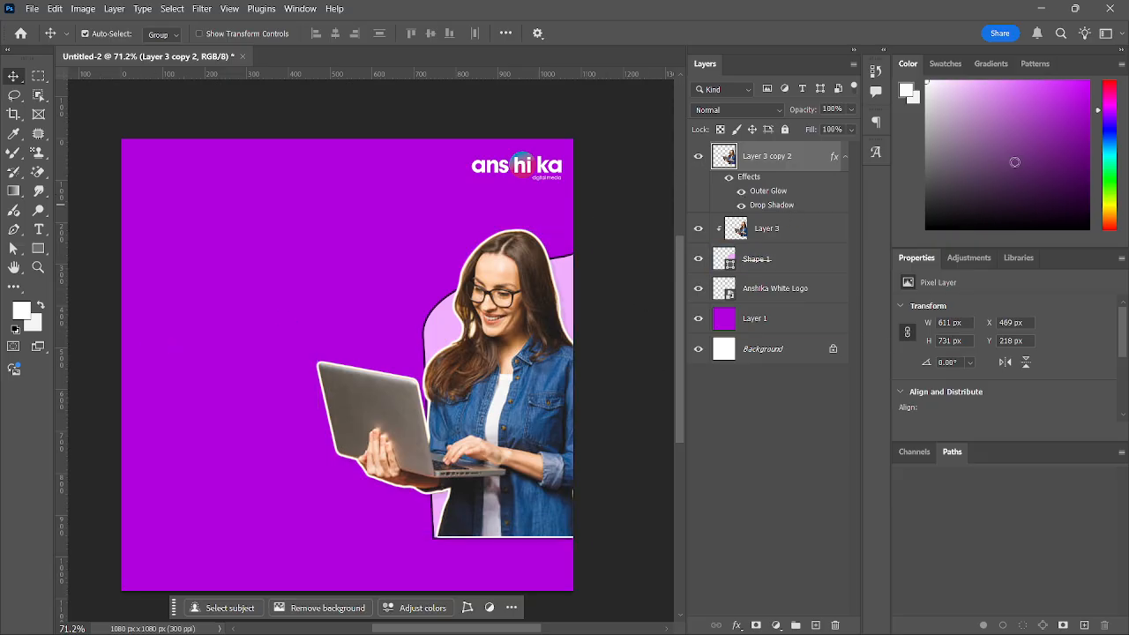
Add a white Poppins SemiBold text layer reading "ADVANCE" in the post's empty purple area, above and beside the laptop
click(429, 274)
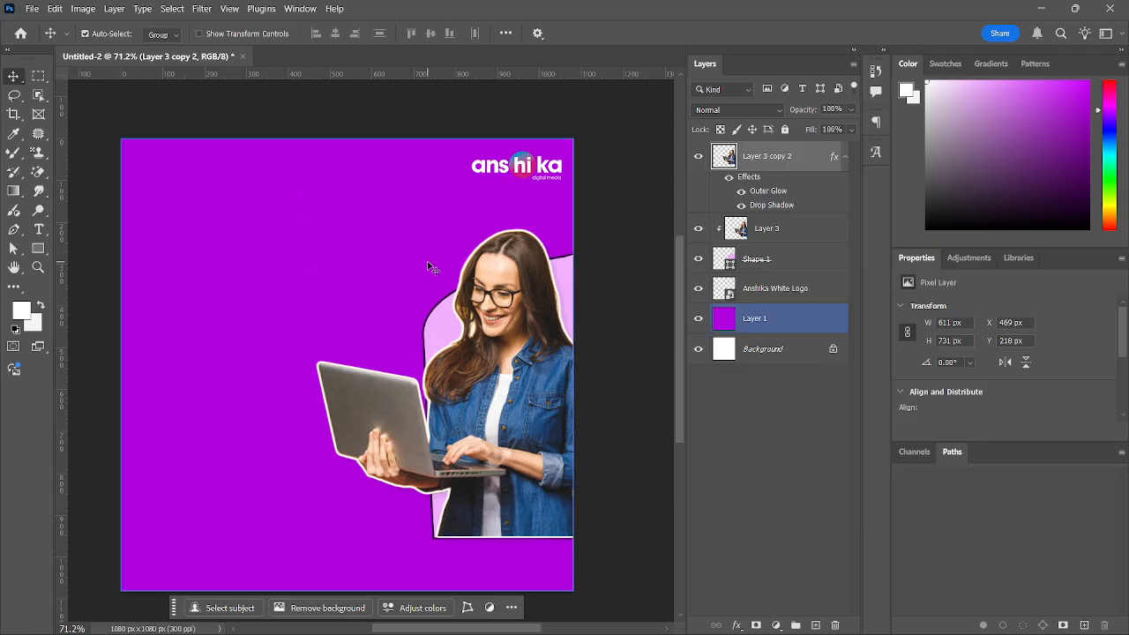
drag(430, 267, 469, 268)
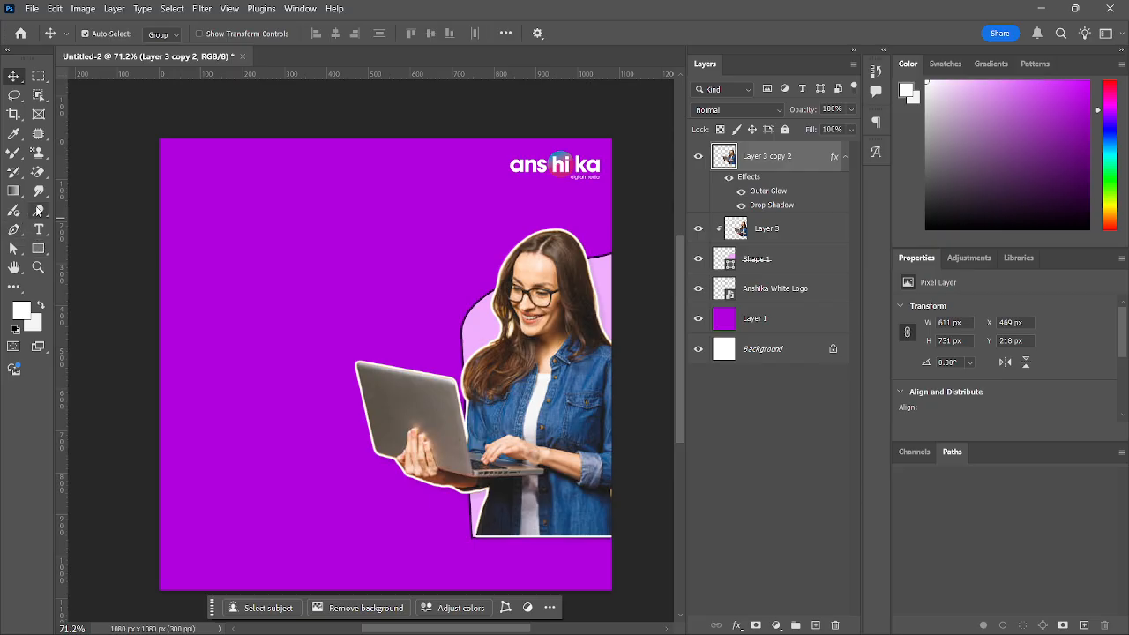
key(t)
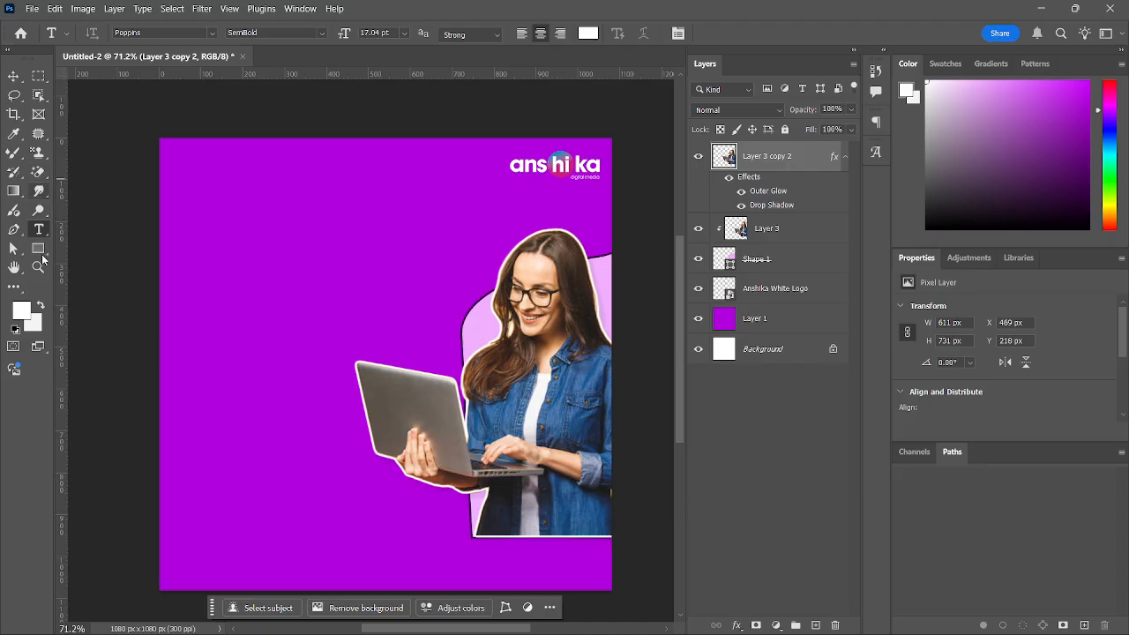
click(259, 236)
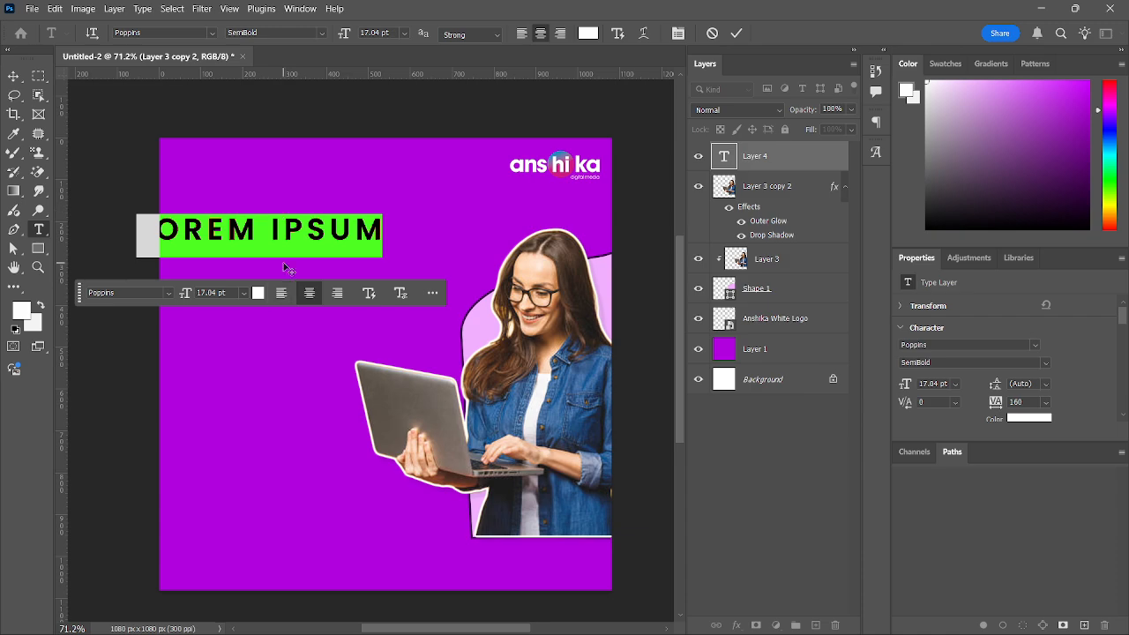
text(A)
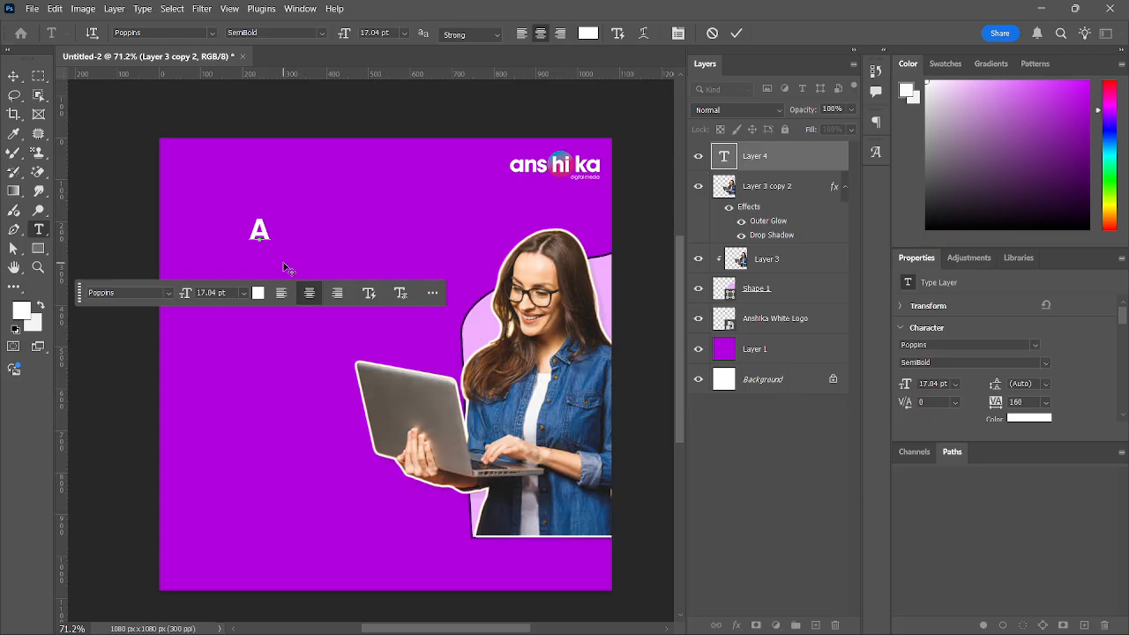
text(DVA)
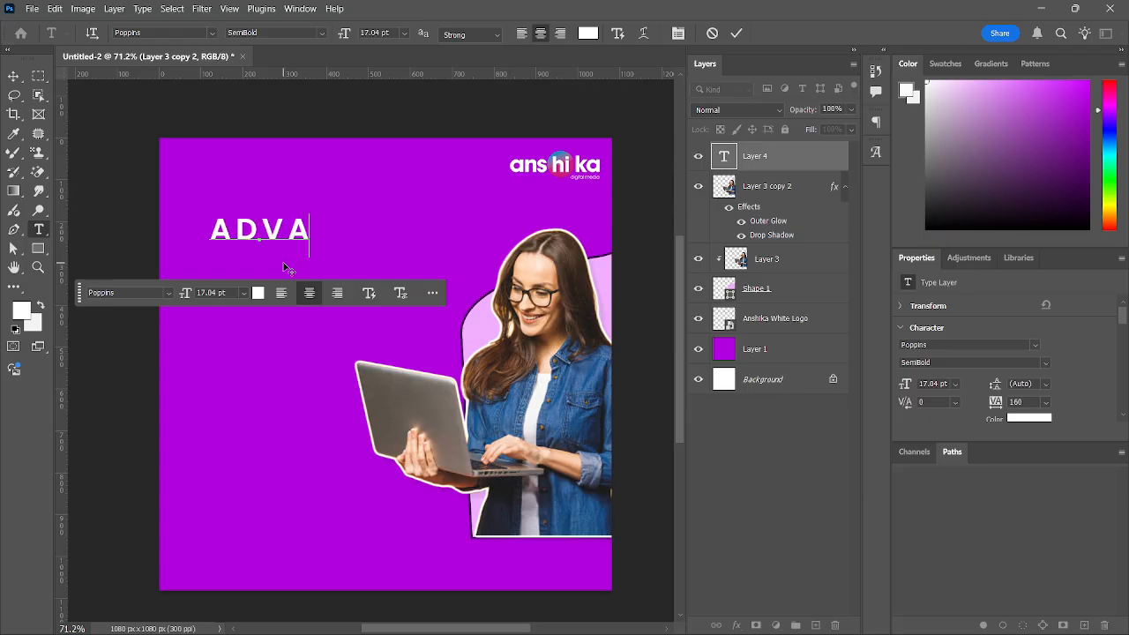
text(NCE)
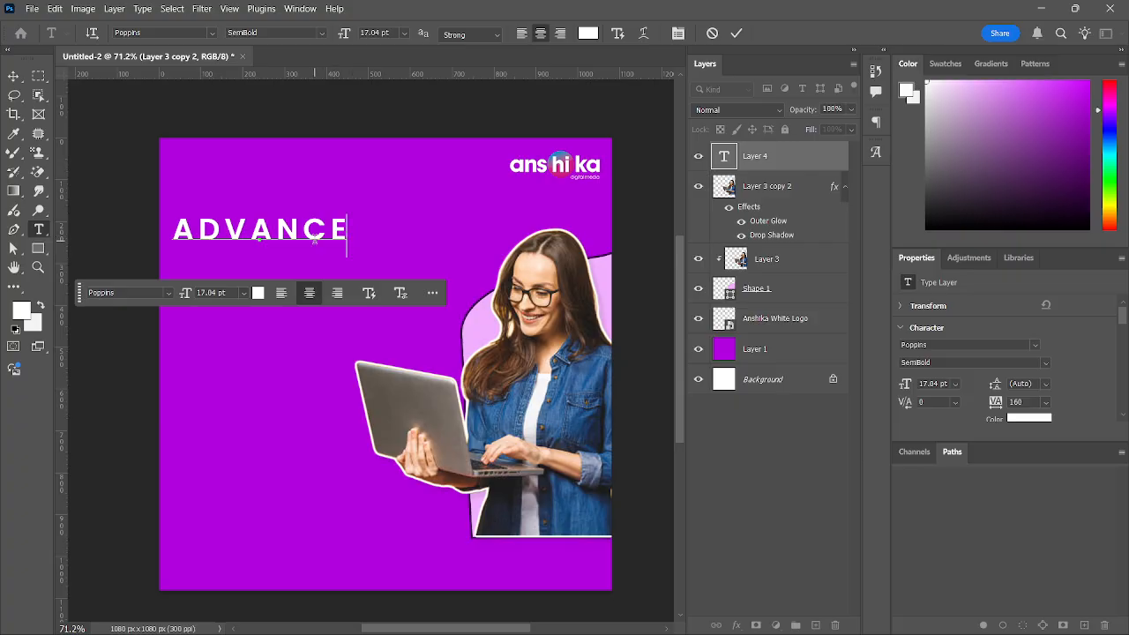
Open the character settings beside the heading and try a font size of 11 pt without selecting the text
key(ctrl+t)
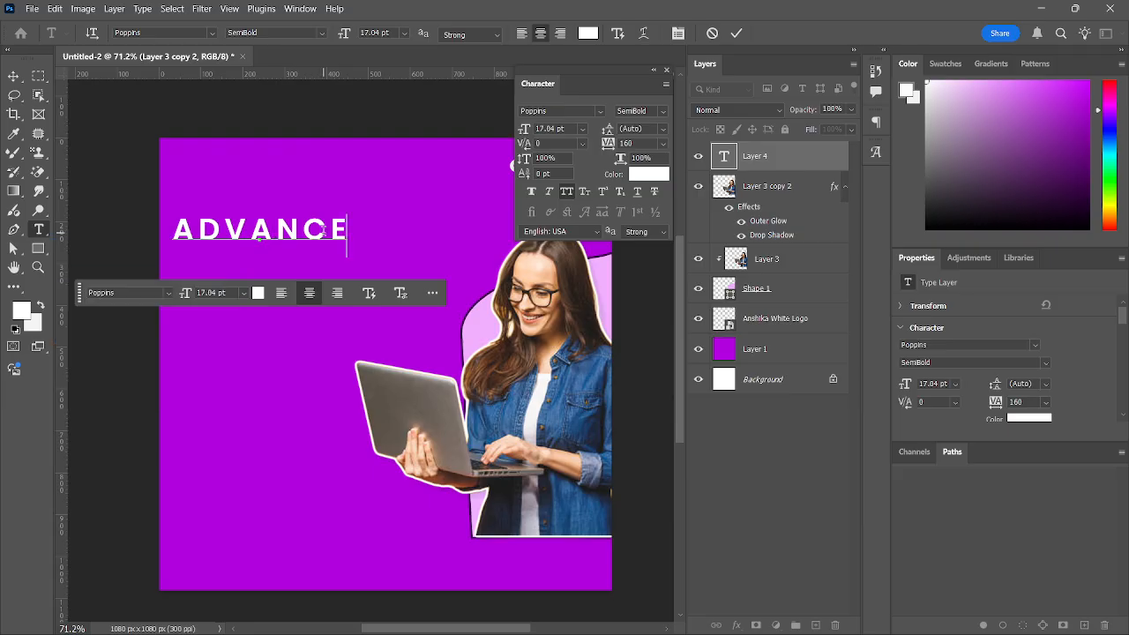
drag(621, 82, 533, 99)
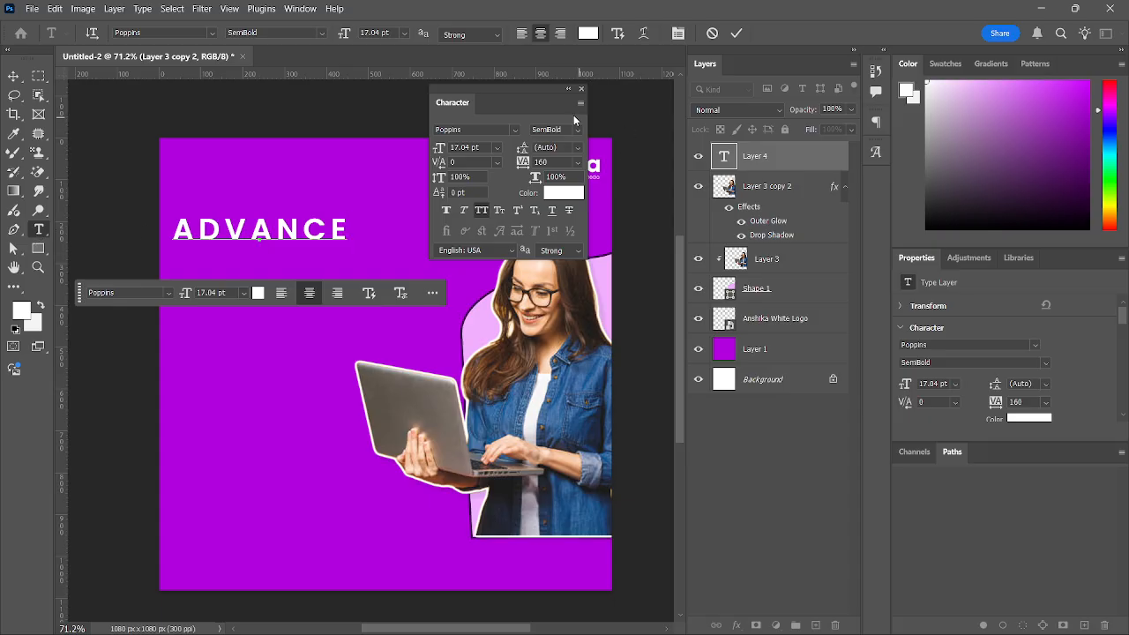
click(550, 210)
click(498, 148)
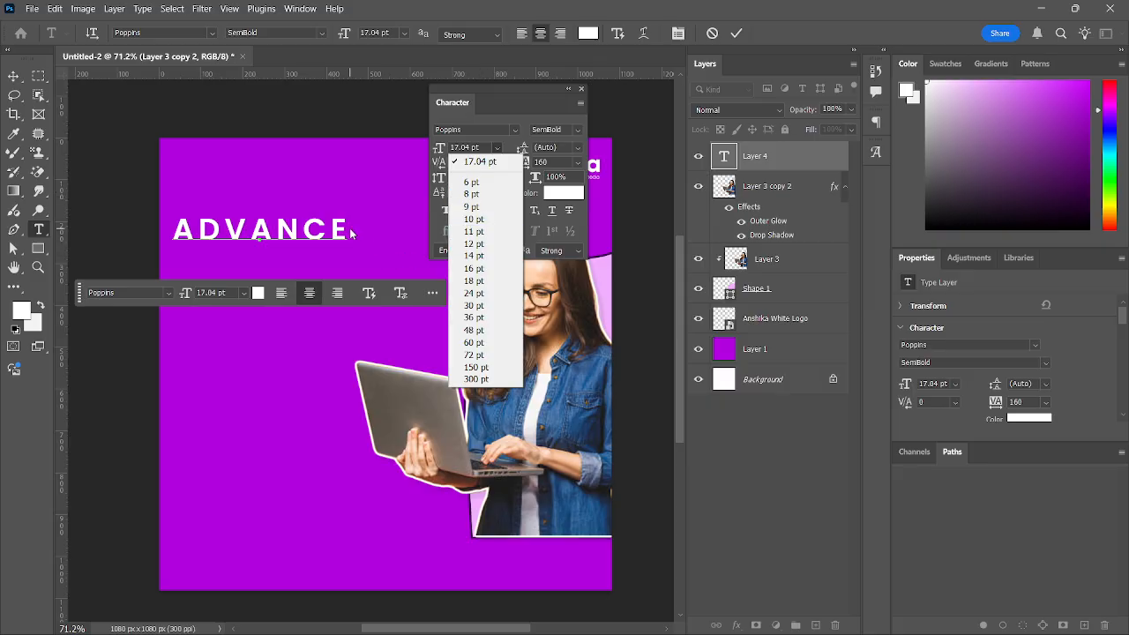
click(475, 231)
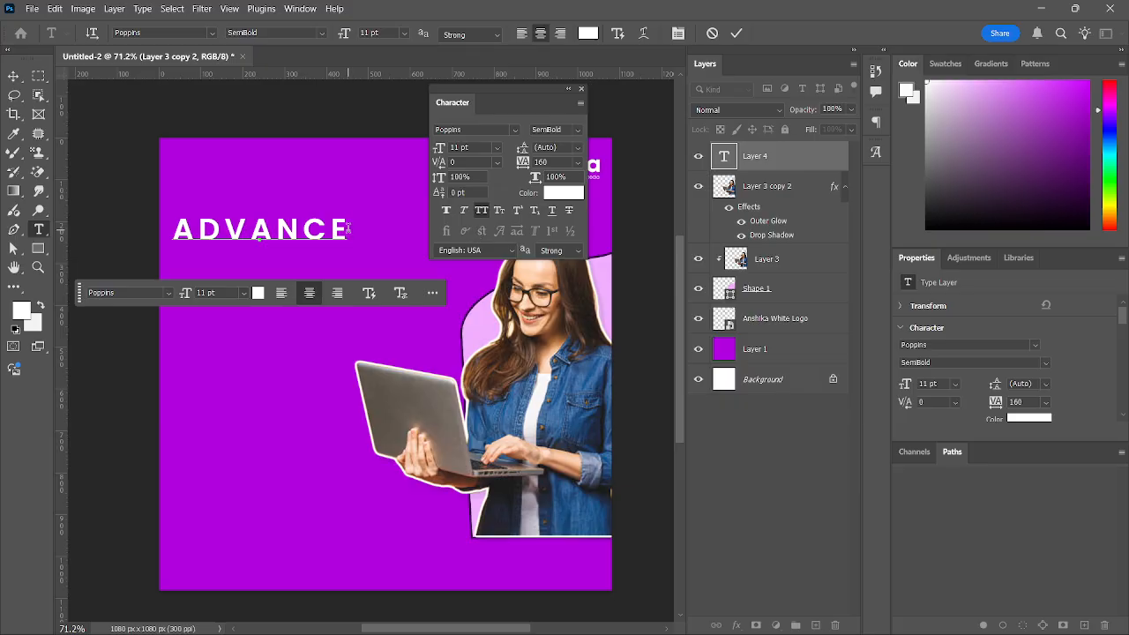
Try 48 pt and 24 pt on the whole ADVANCE text, set it to 16 pt, and shift it slightly toward the post's left edge
drag(348, 229, 166, 231)
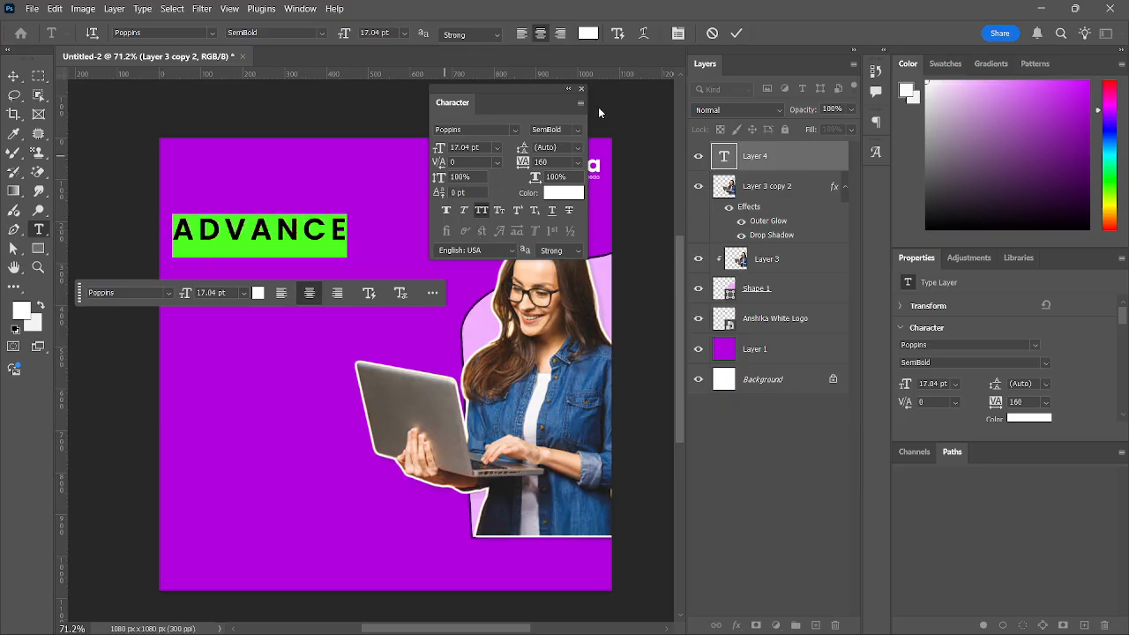
click(498, 147)
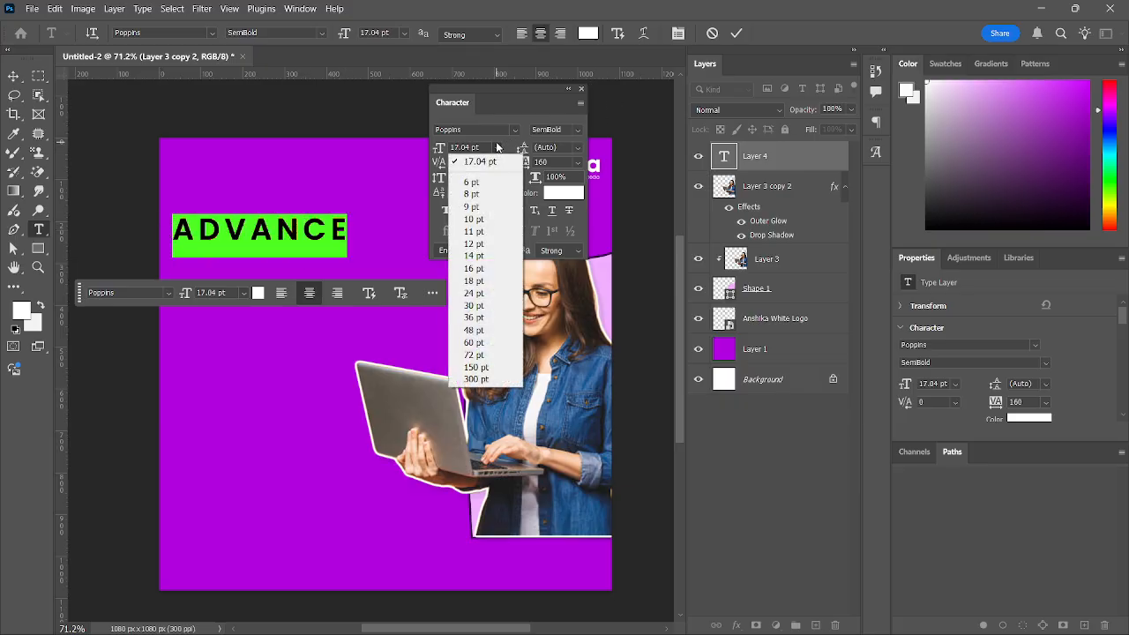
click(474, 330)
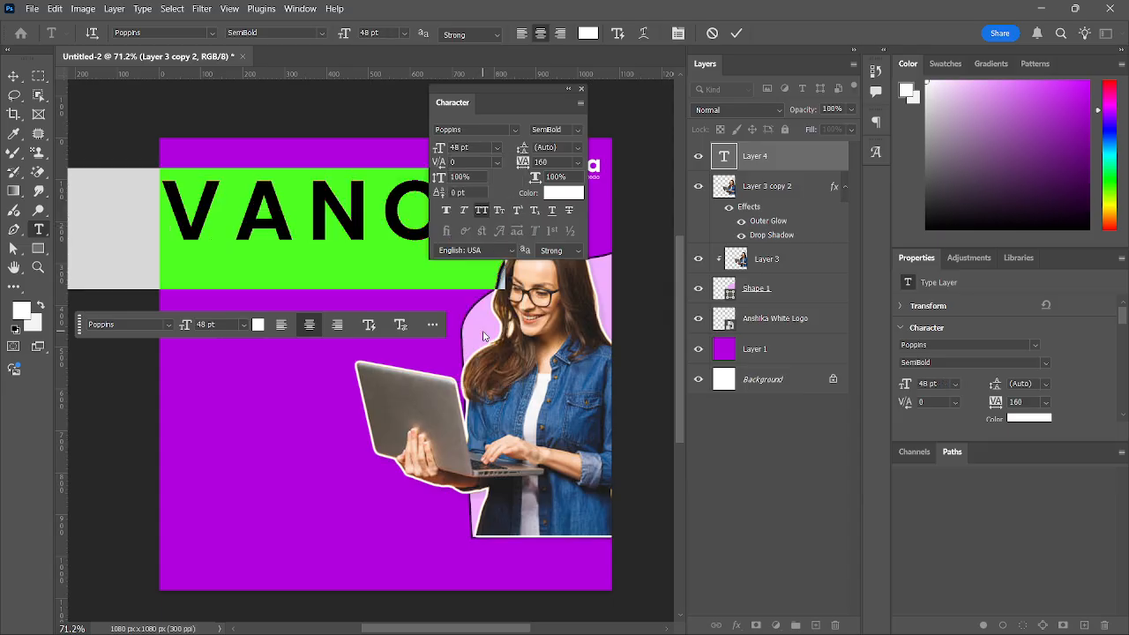
click(499, 148)
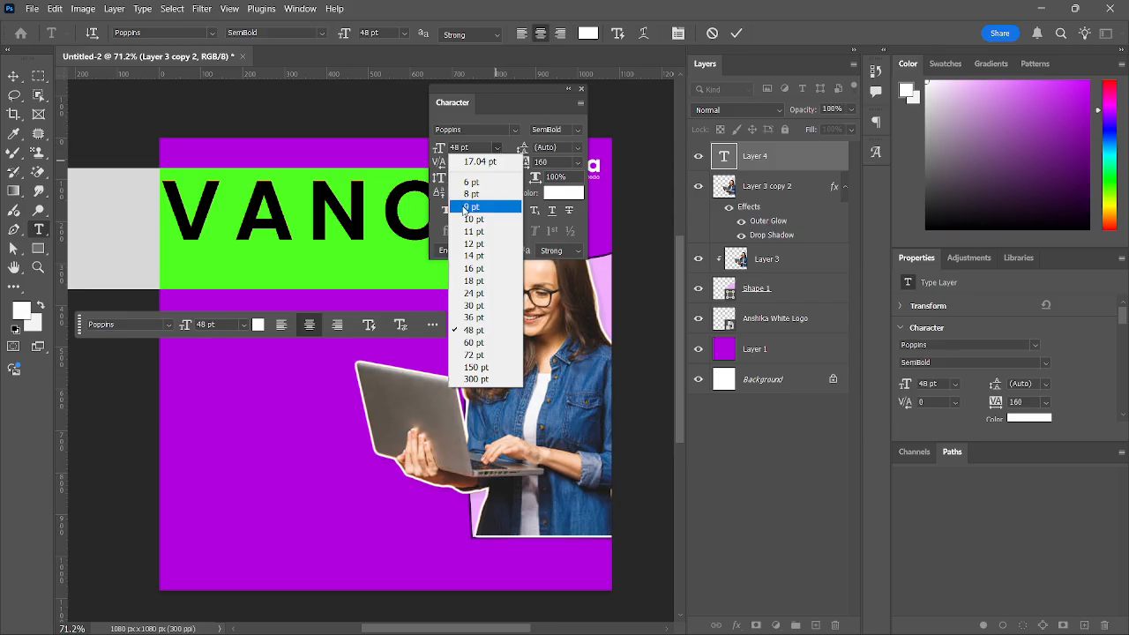
click(491, 296)
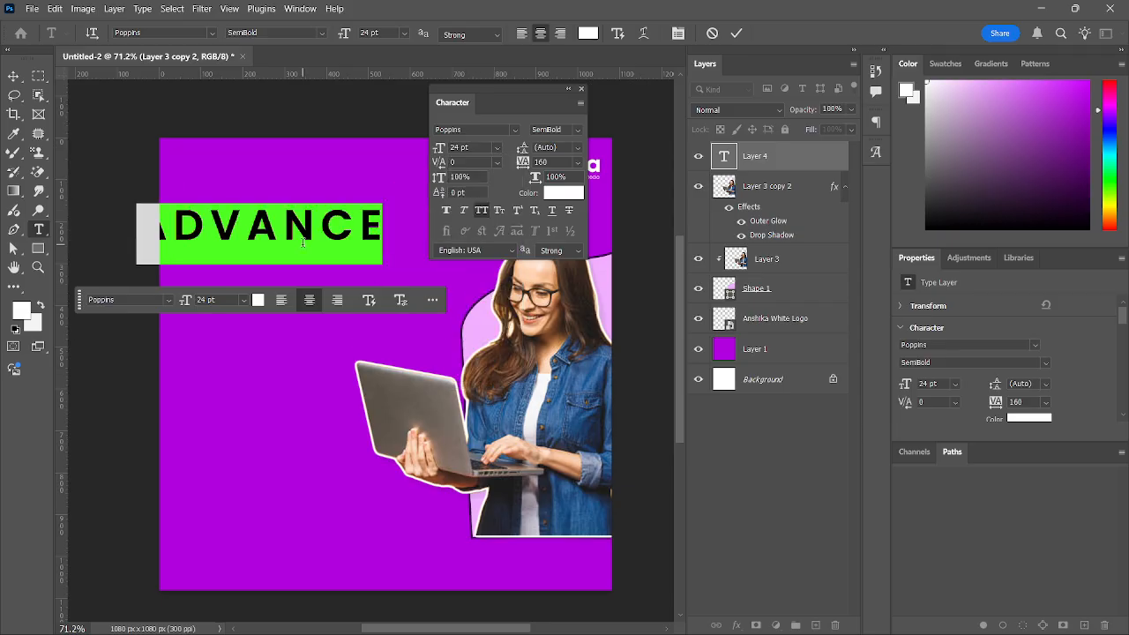
click(496, 148)
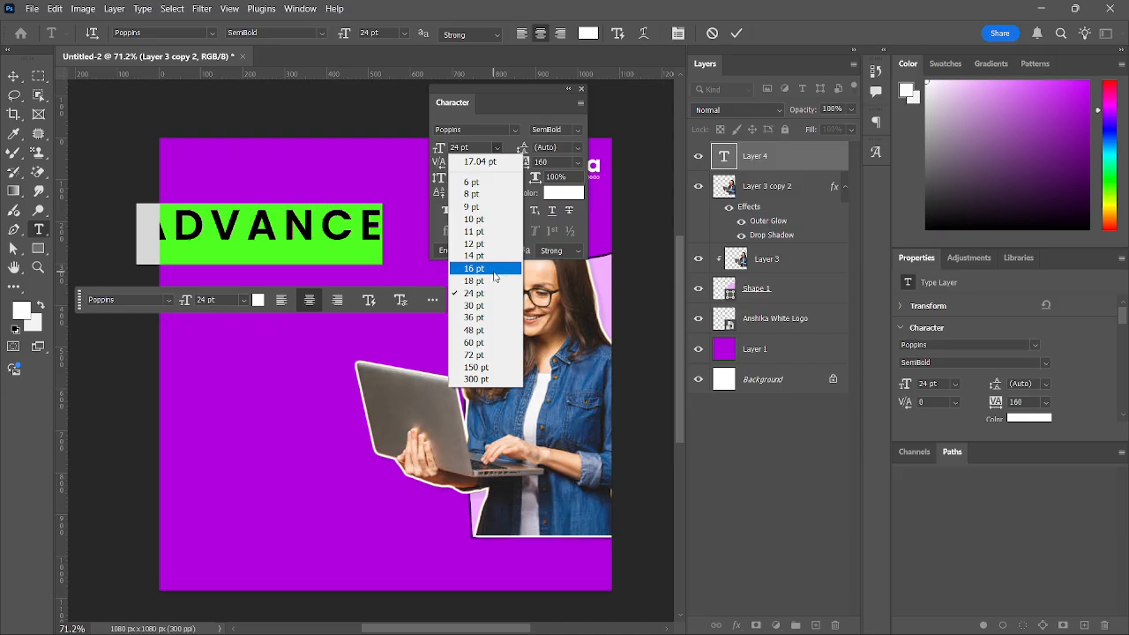
click(474, 268)
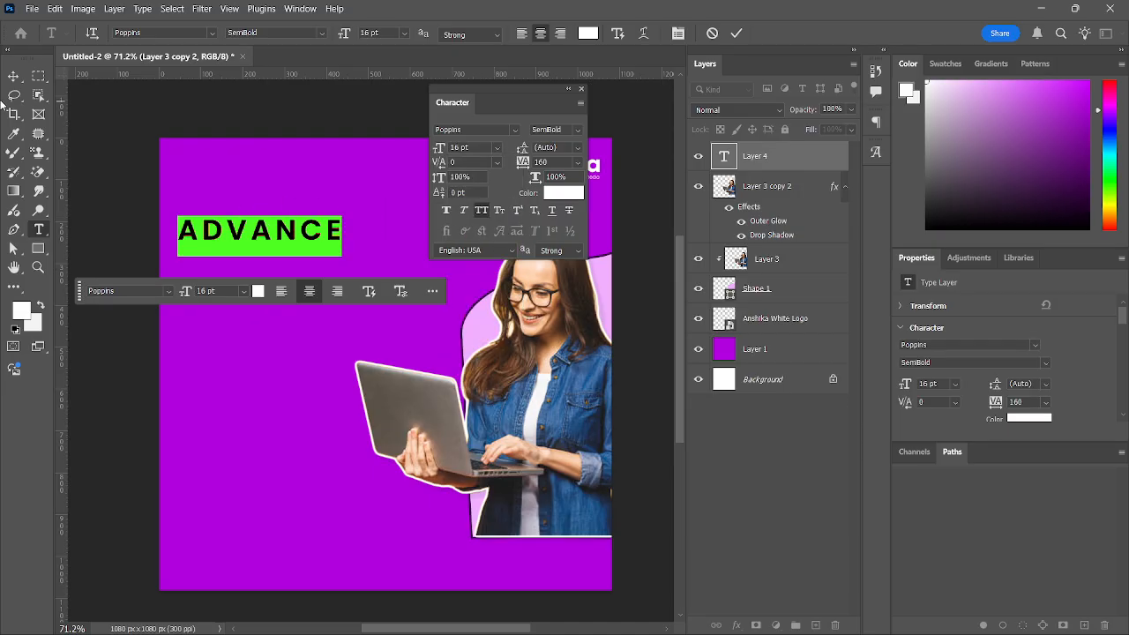
click(13, 76)
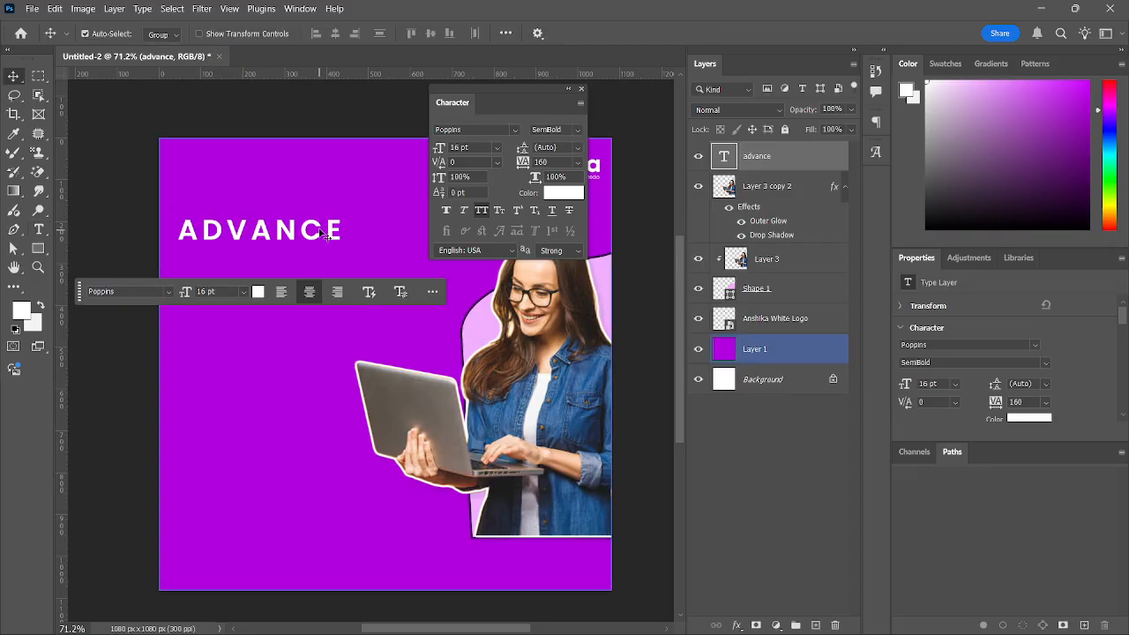
drag(291, 235, 282, 236)
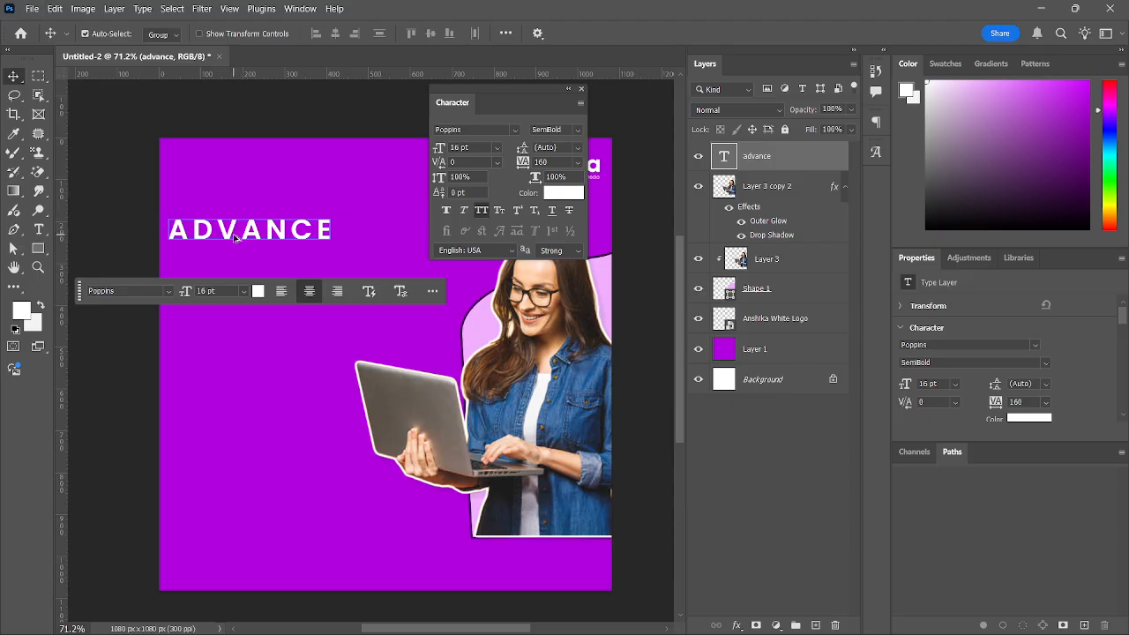
drag(228, 236, 234, 265)
key(alt+shift)
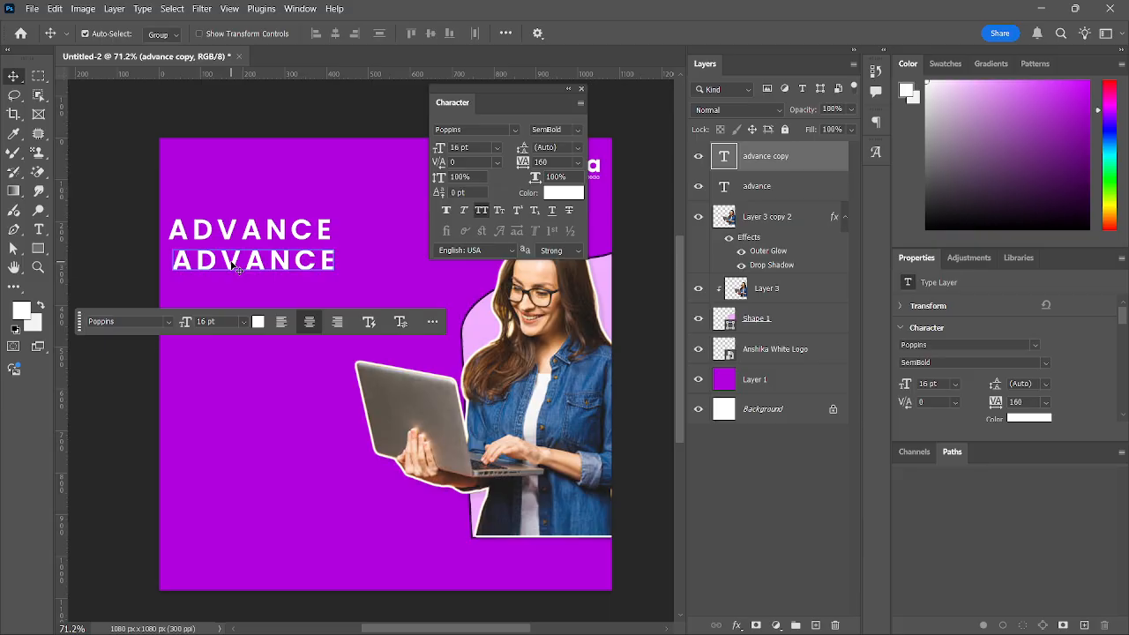
key(Delete)
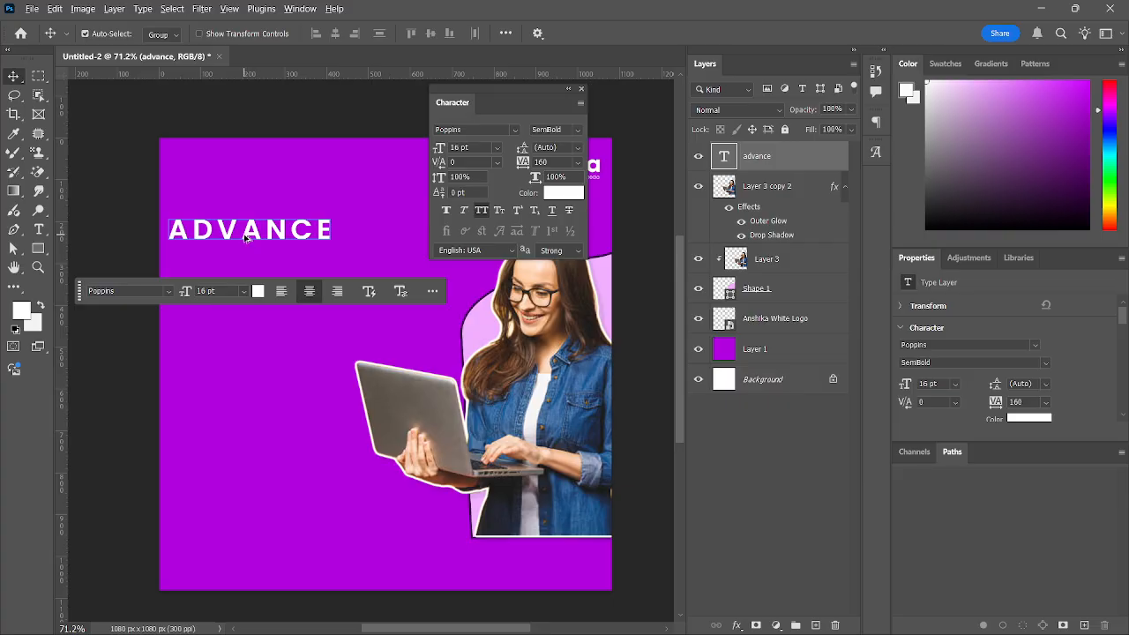
Duplicate the ADVANCE text straight down as a second line and replace the copy's wording with "GRAPHIC DESI"
drag(245, 236, 244, 266)
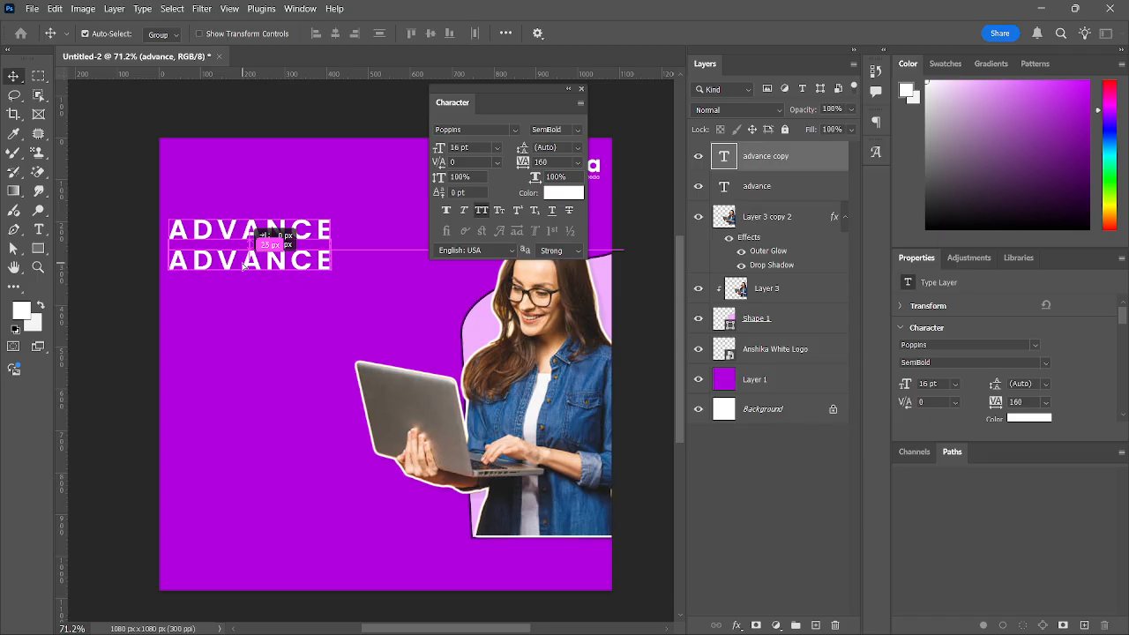
drag(245, 266, 245, 266)
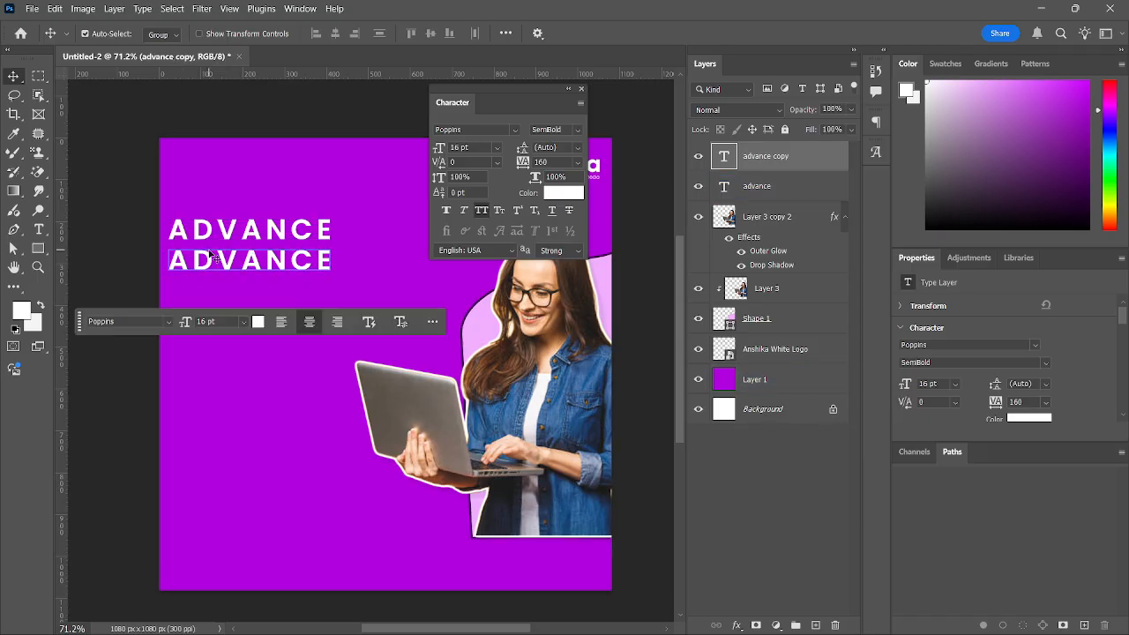
double_click(252, 259)
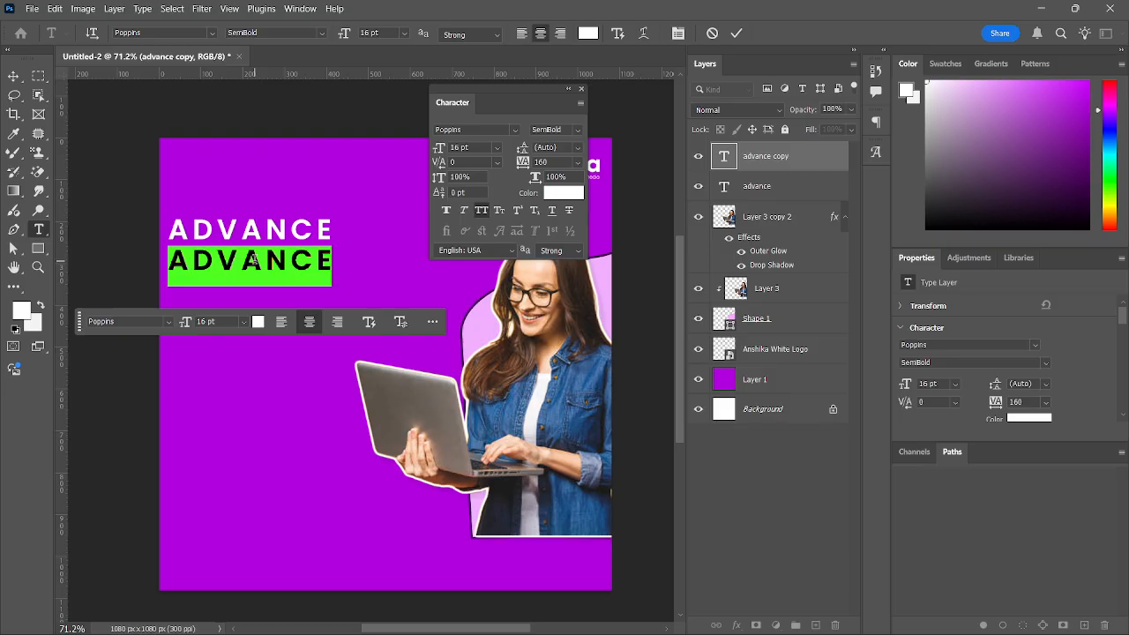
text(GRA)
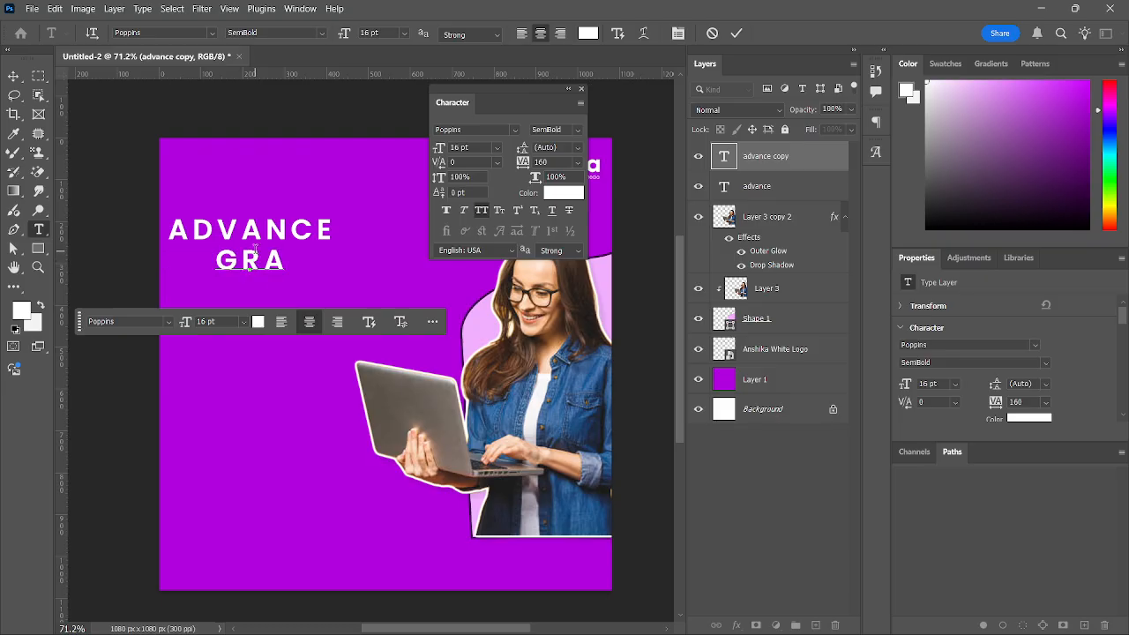
text(P)
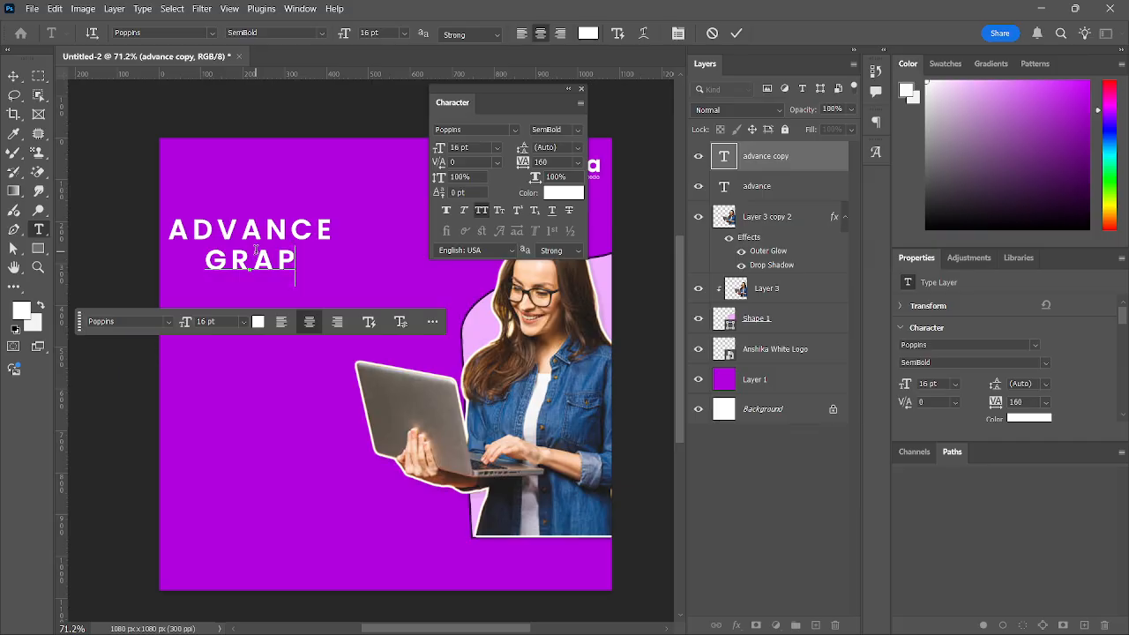
text(HIC)
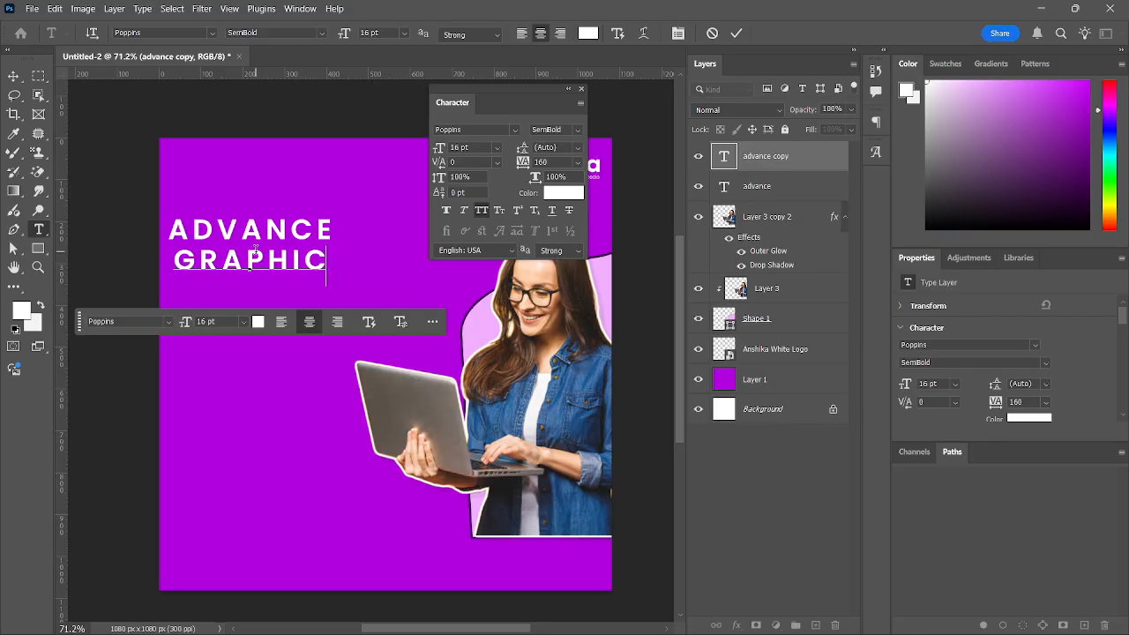
text( DESI)
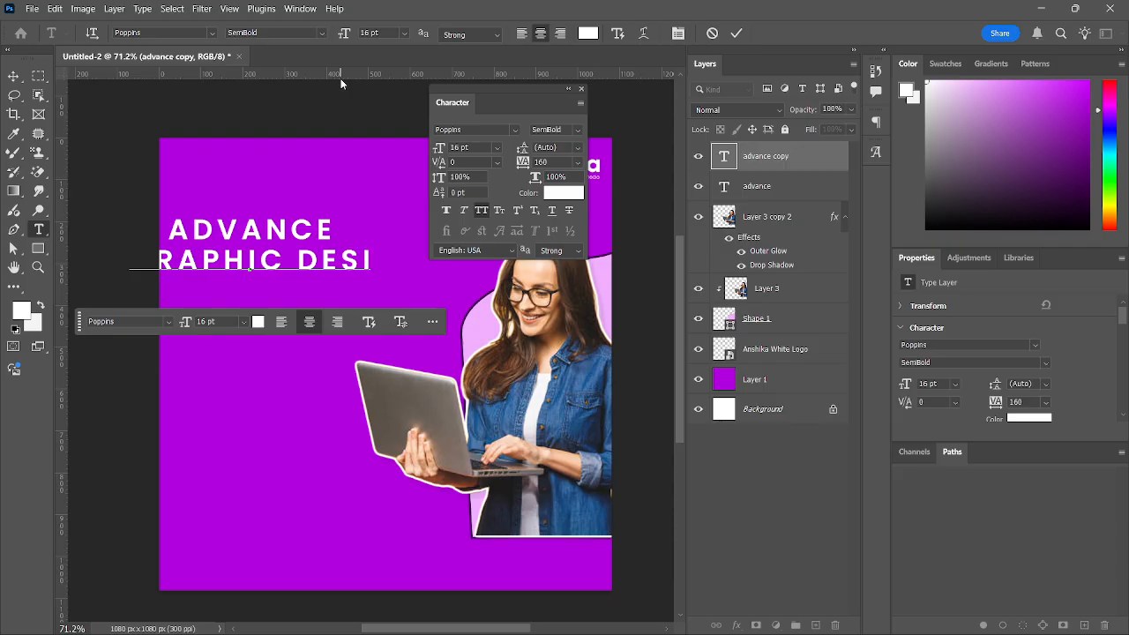
click(13, 77)
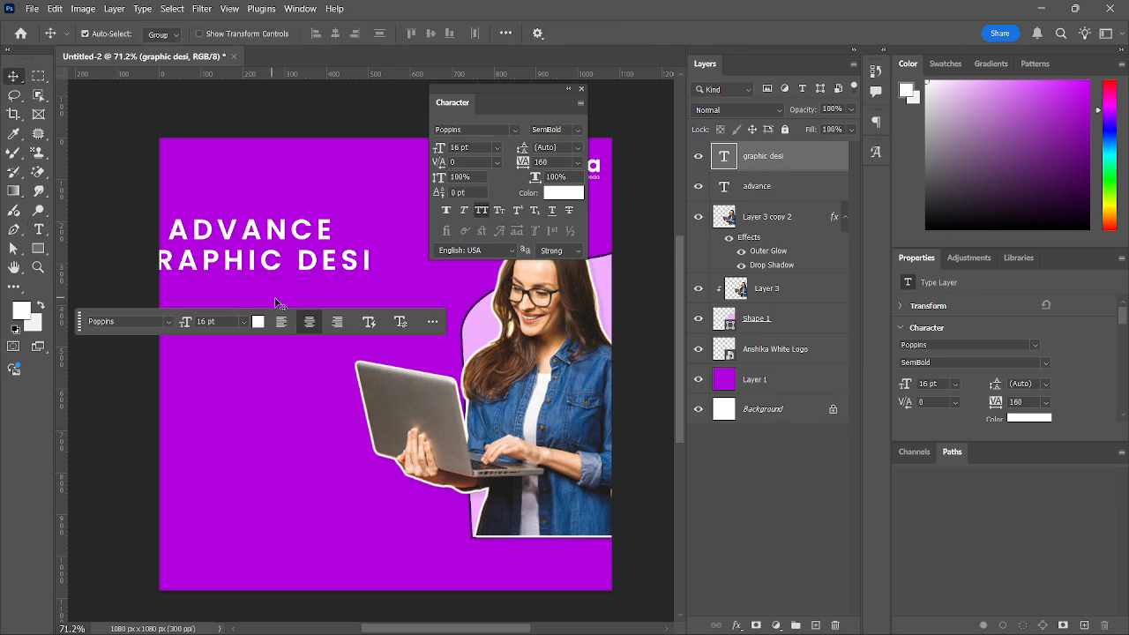
Move the GRAPHIC DESI line sideways so its left edge aligns with the ADVANCE line above
click(279, 291)
drag(276, 271, 322, 271)
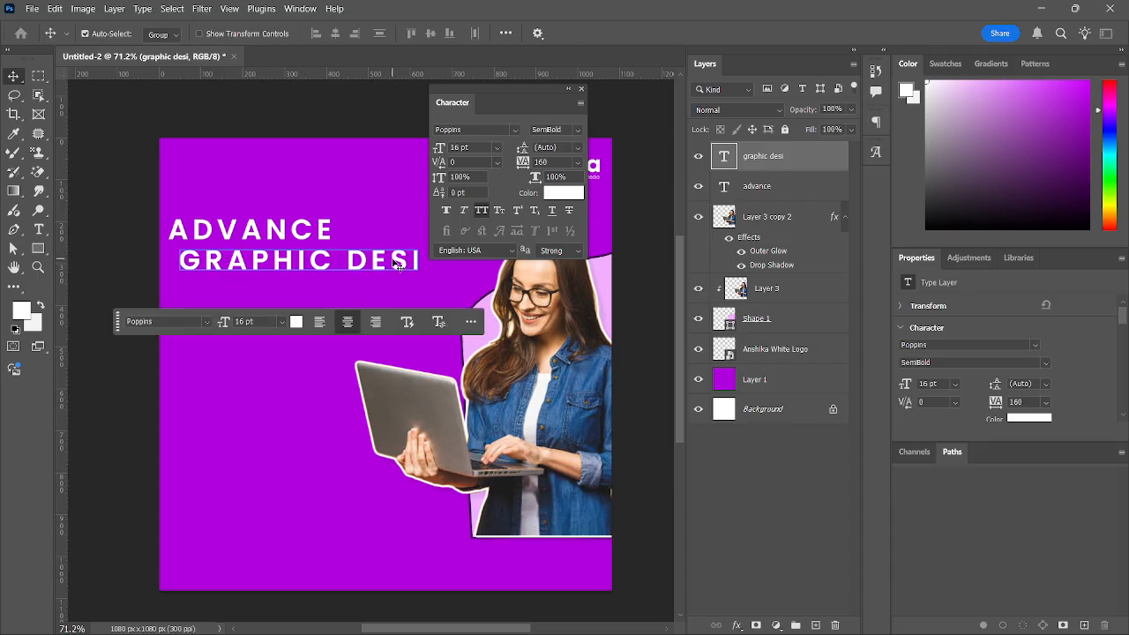
drag(406, 261, 384, 265)
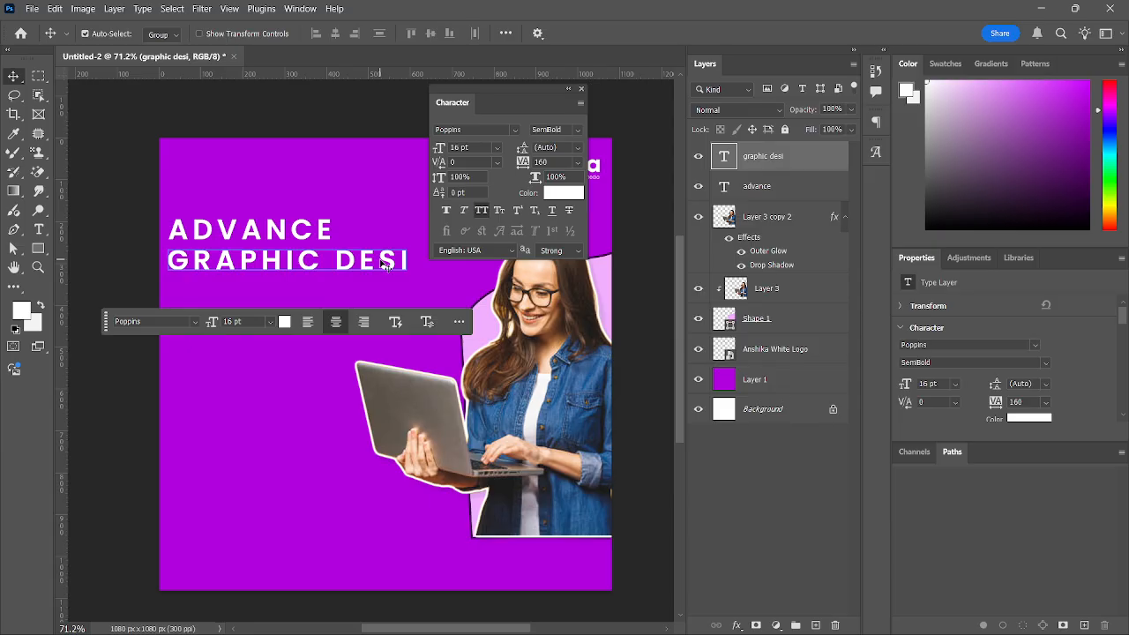
click(300, 244)
click(339, 353)
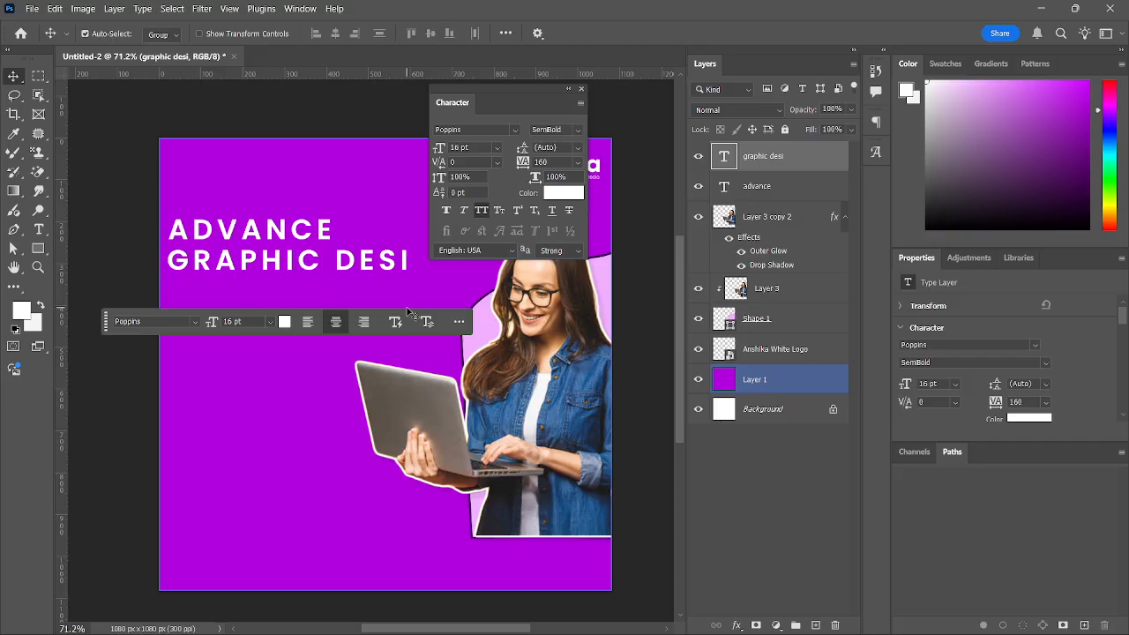
click(429, 474)
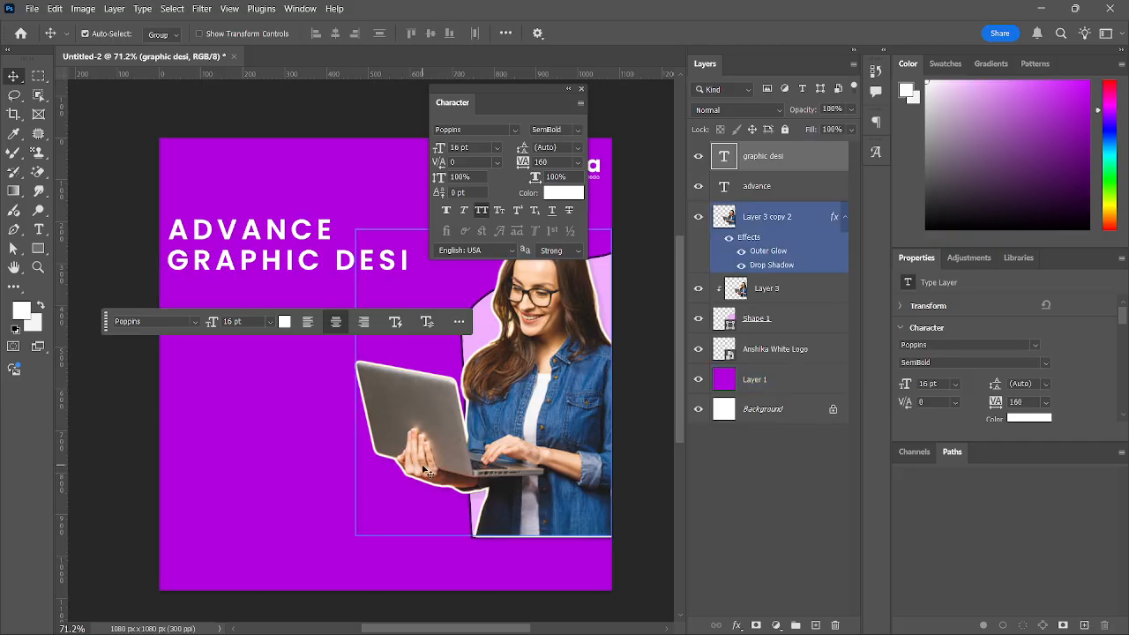
click(375, 308)
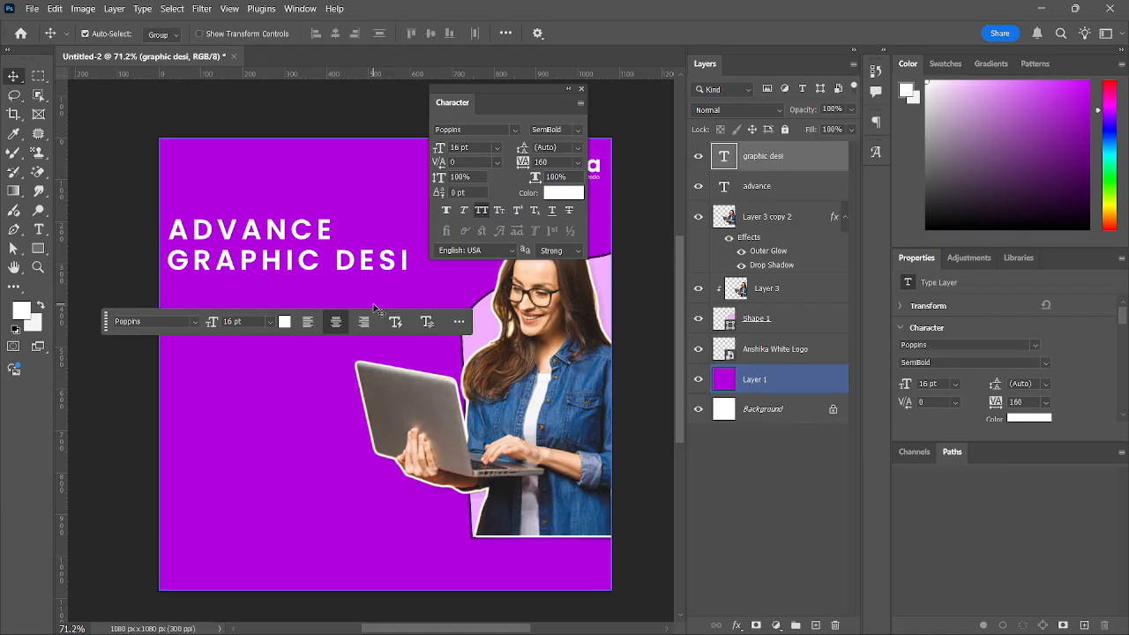
Move the floating Character panel aside, close it, and deselect the GRAPHIC DESI text layer
click(431, 477)
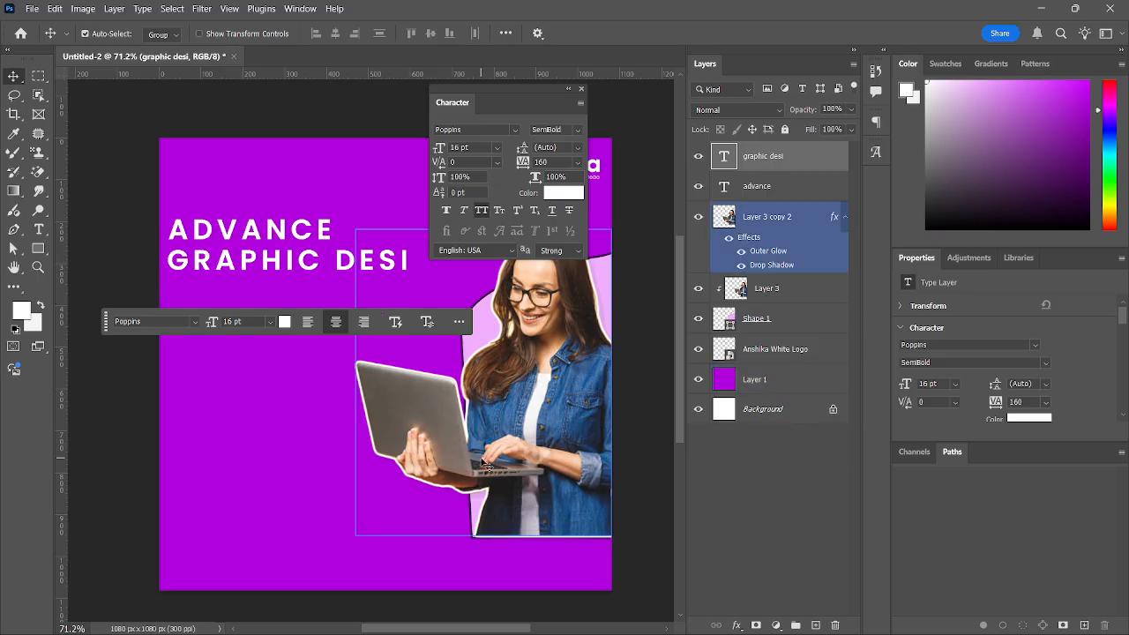
click(427, 541)
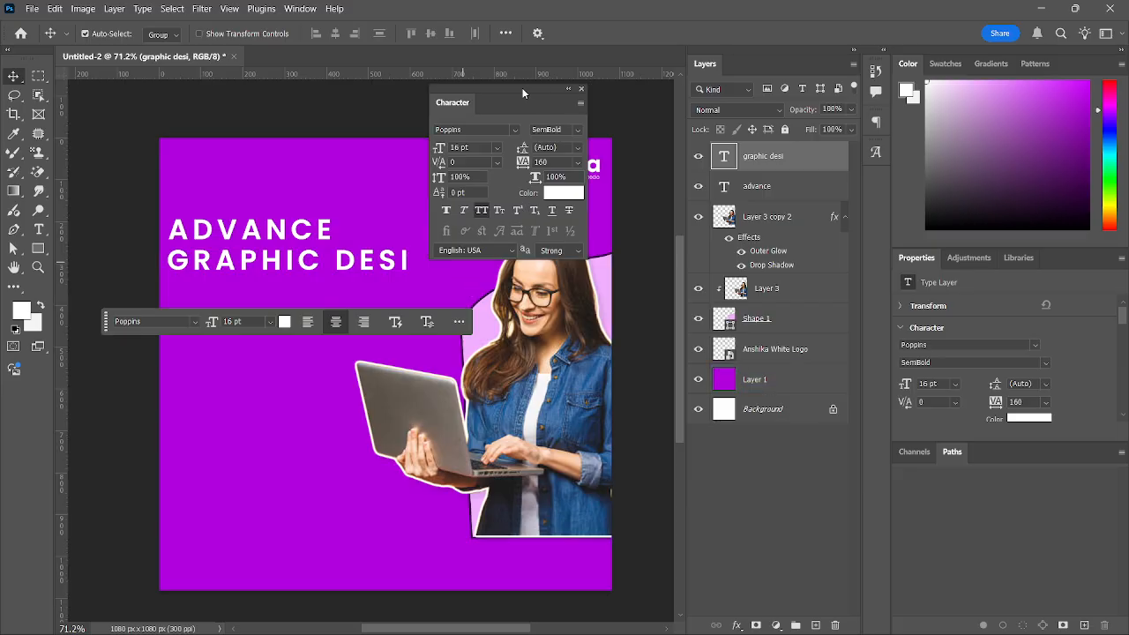
mouse_move(558, 92)
mouse_down()
mouse_move(649, 99)
mouse_move(560, 82)
mouse_up()
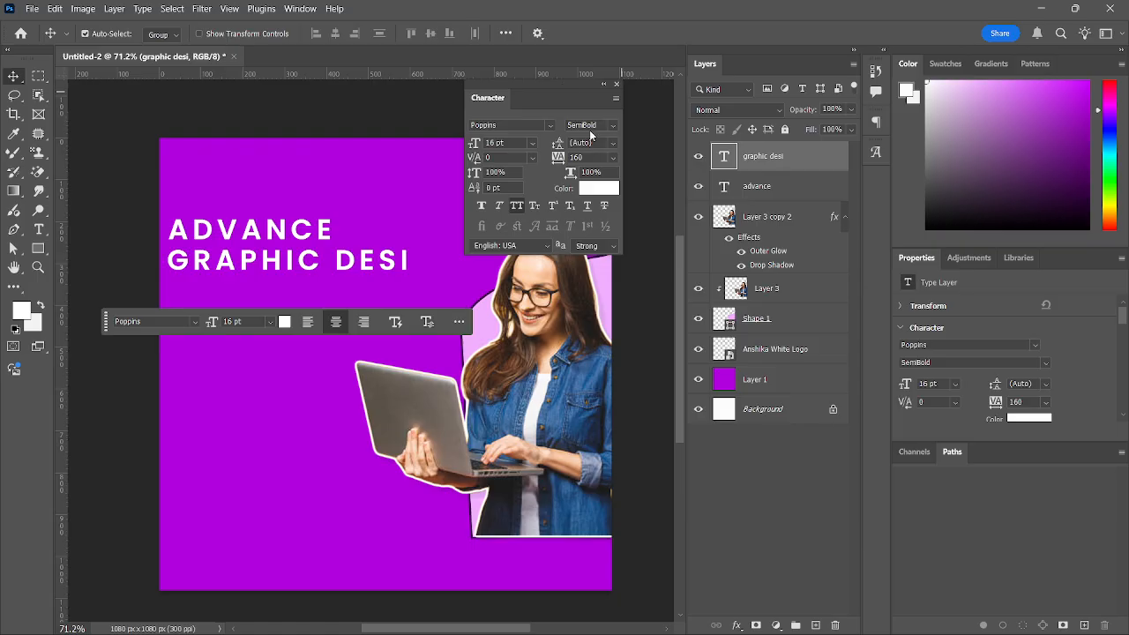
click(414, 113)
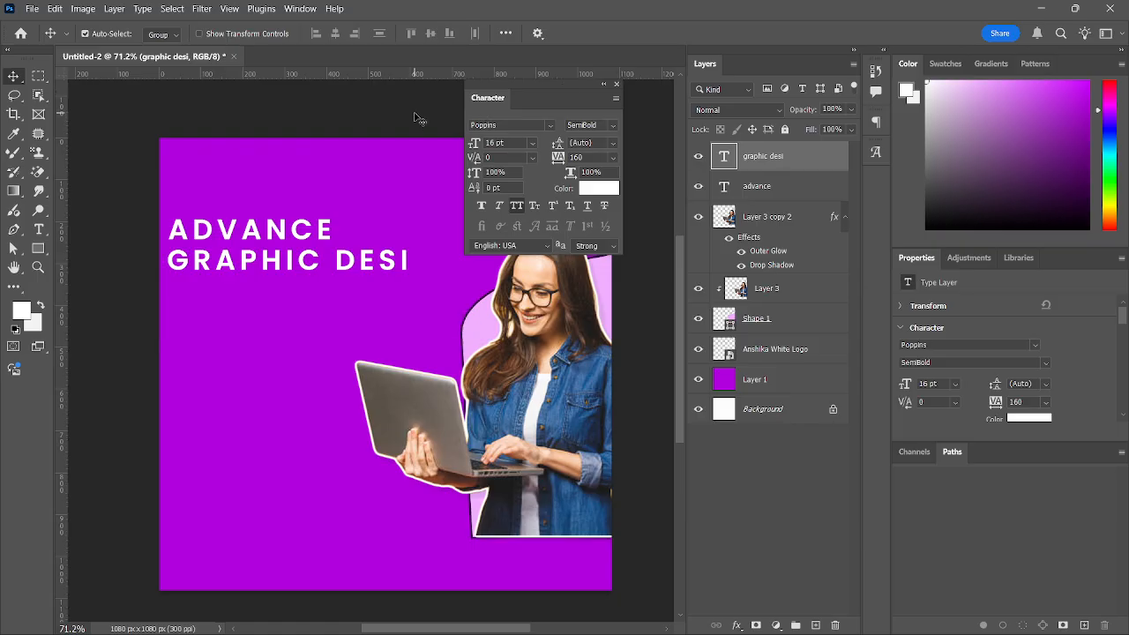
click(618, 84)
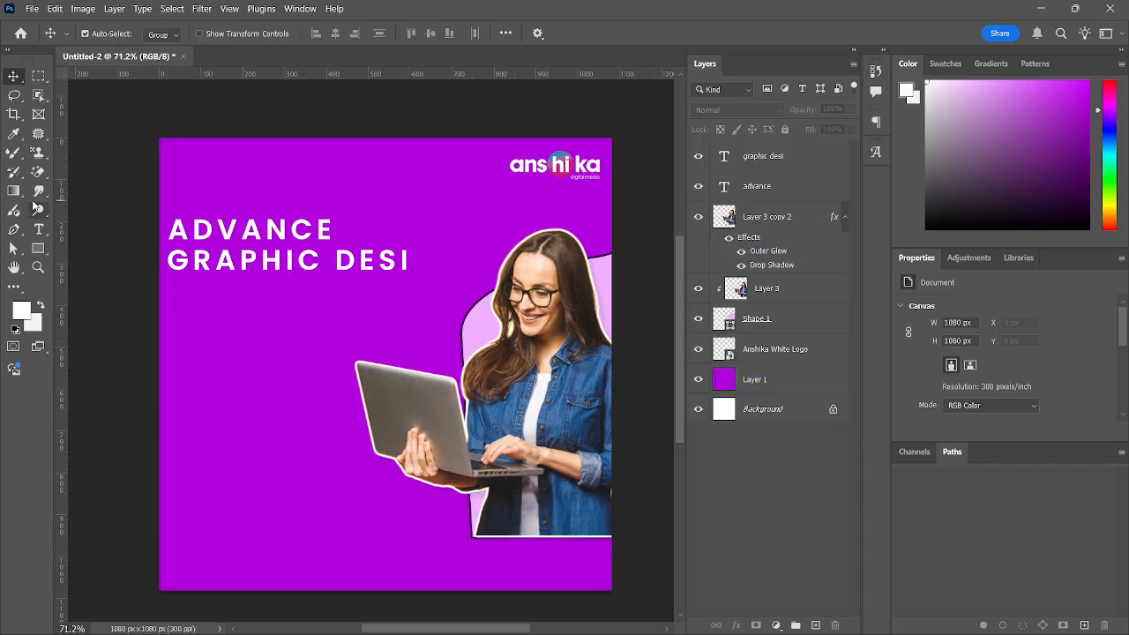
Start a new text layer below the GRAPHIC DESI line and activate its font family setting
click(39, 229)
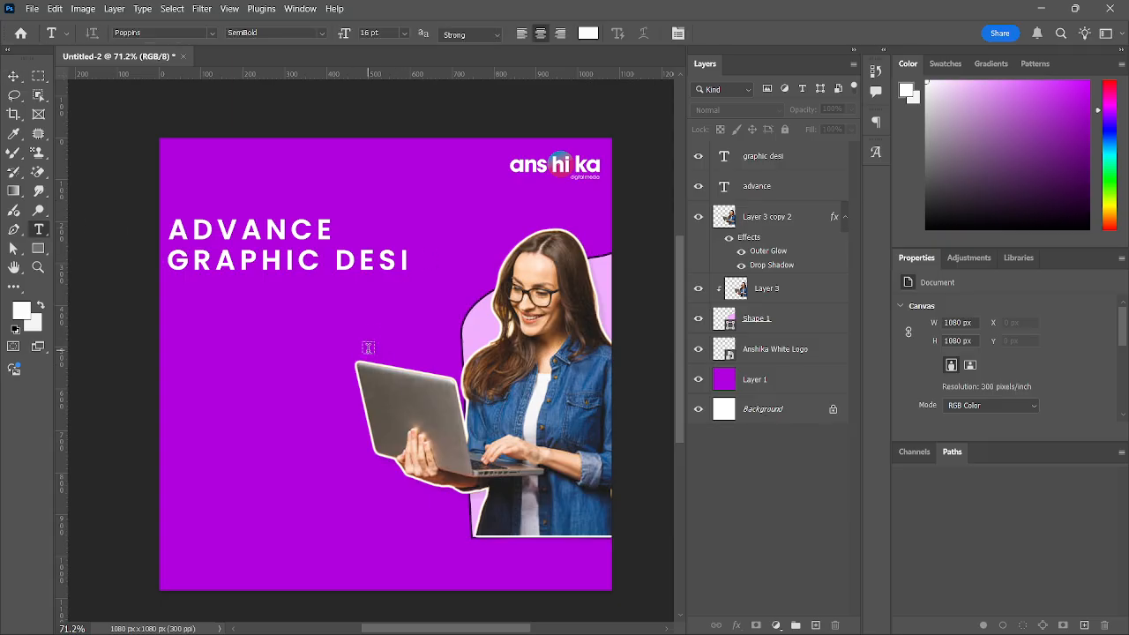
click(369, 348)
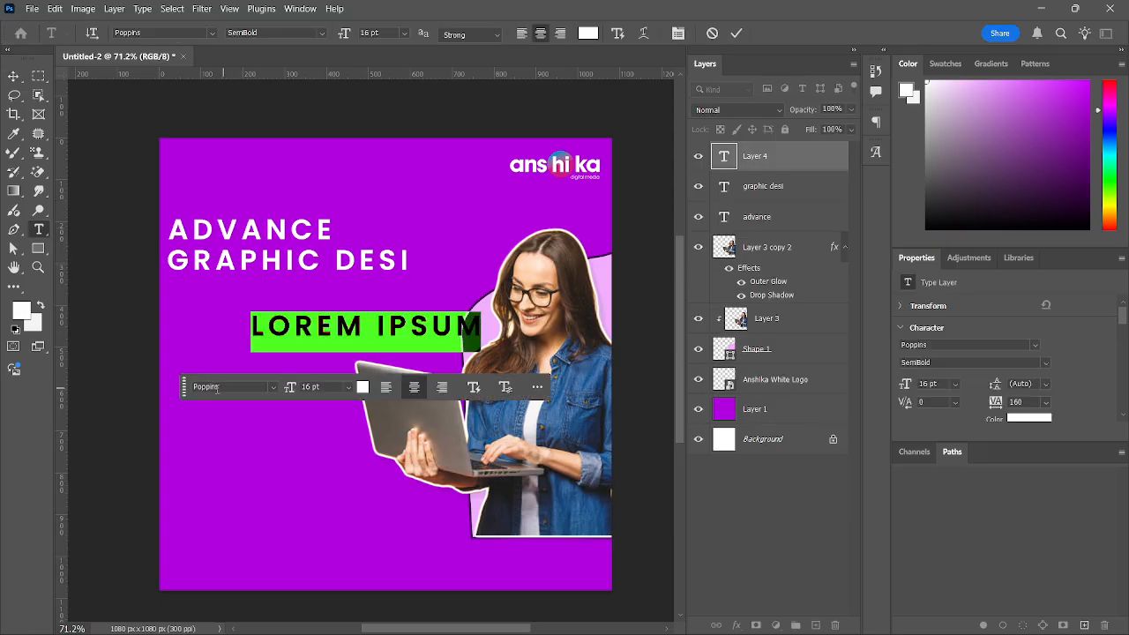
click(225, 386)
click(212, 386)
Switch to Chrome, search Google for "poppins font free download" and show all web results instead of images
mouse_move(794, 625)
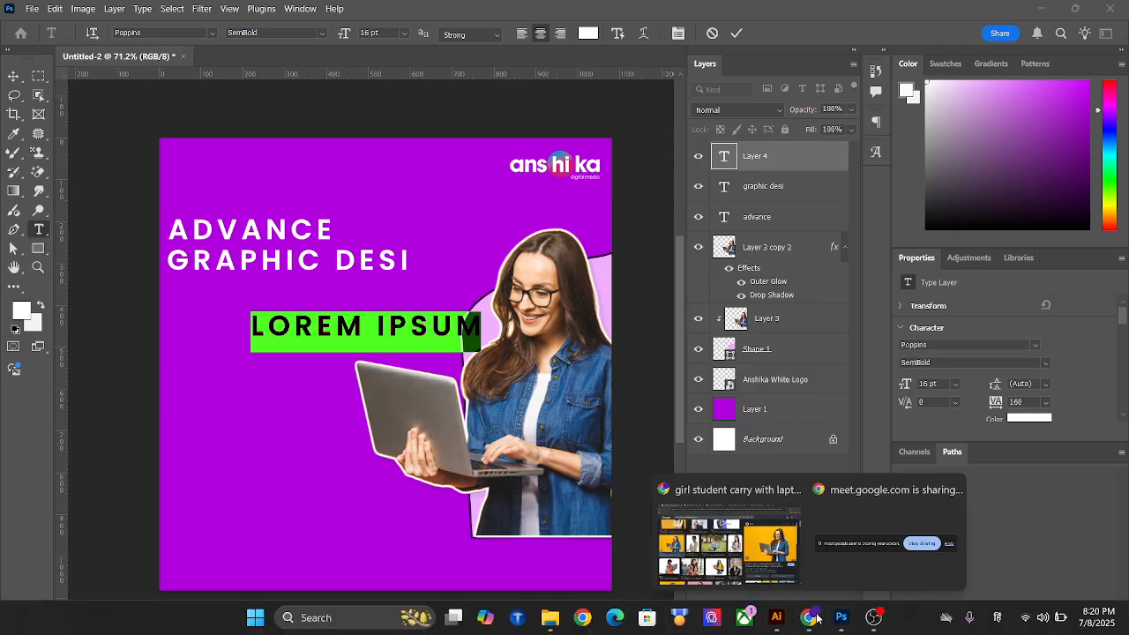
click(729, 534)
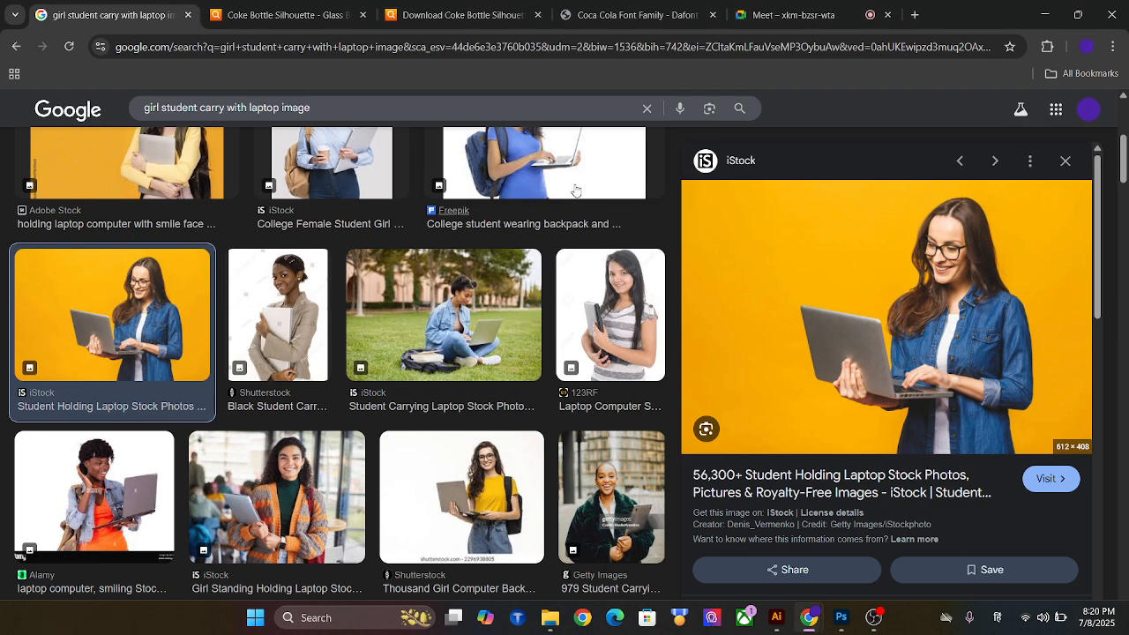
click(318, 107)
key(ctrl+a)
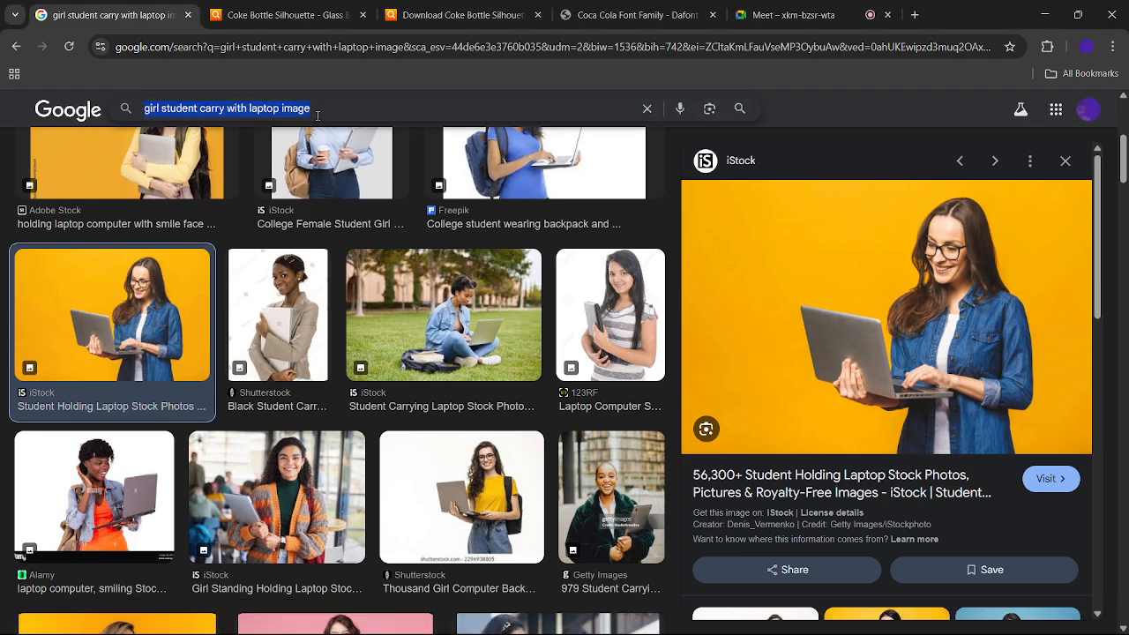
text(popp)
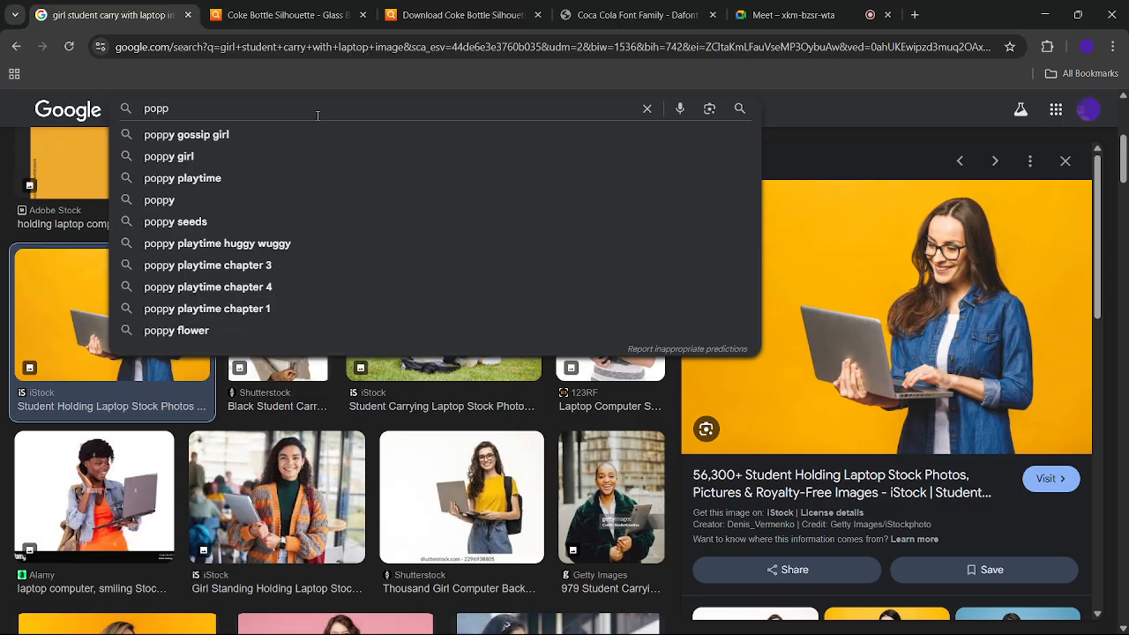
text(en)
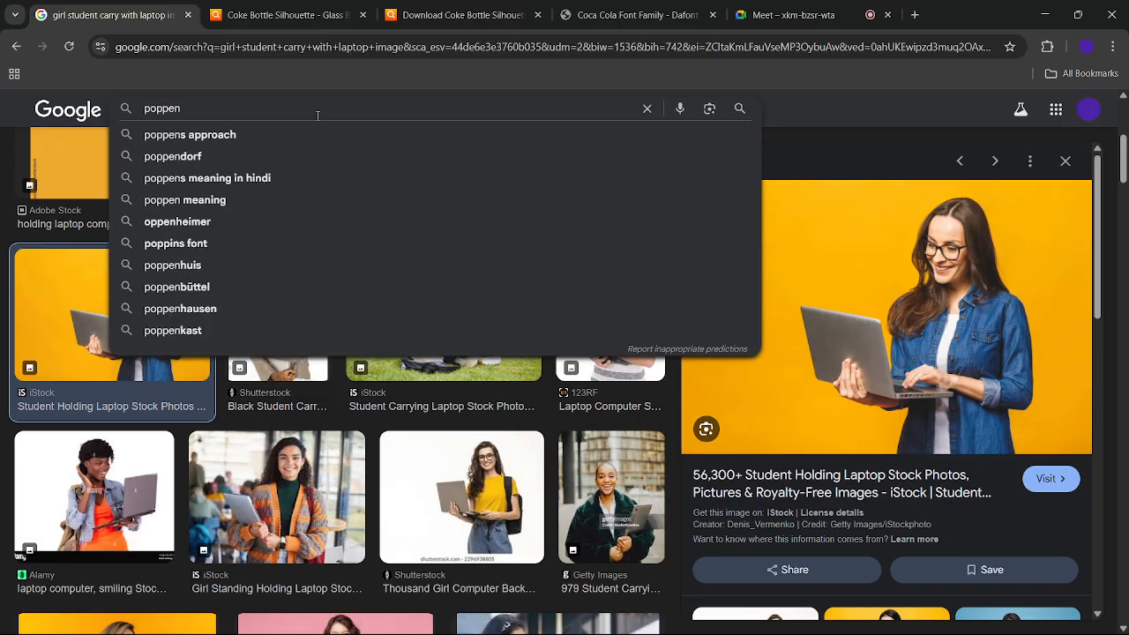
text(s)
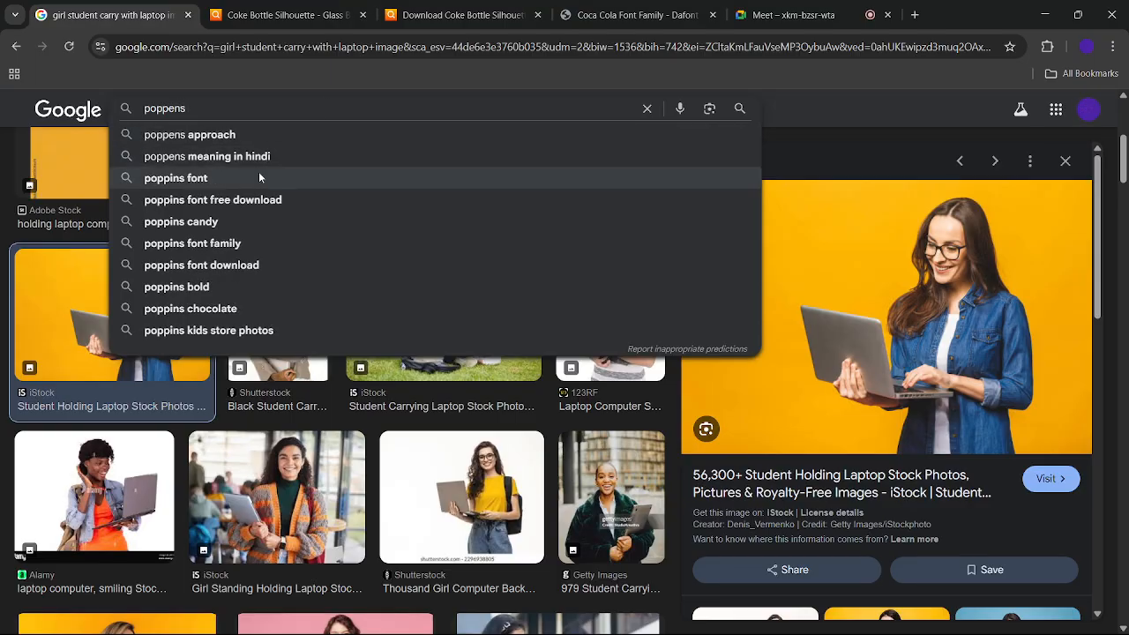
click(252, 197)
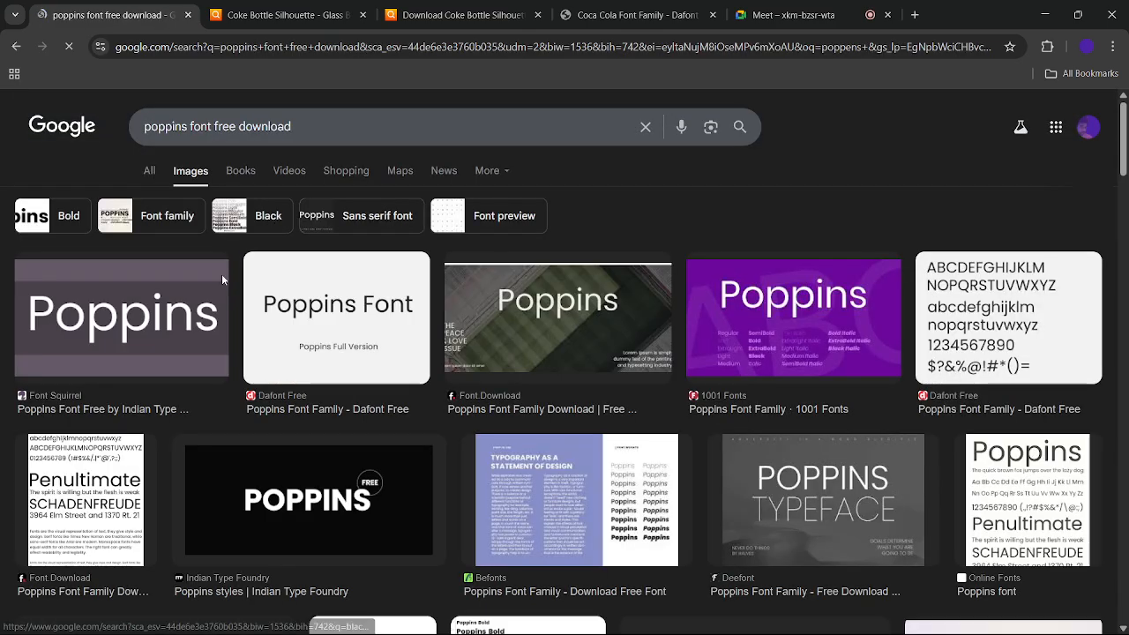
click(151, 180)
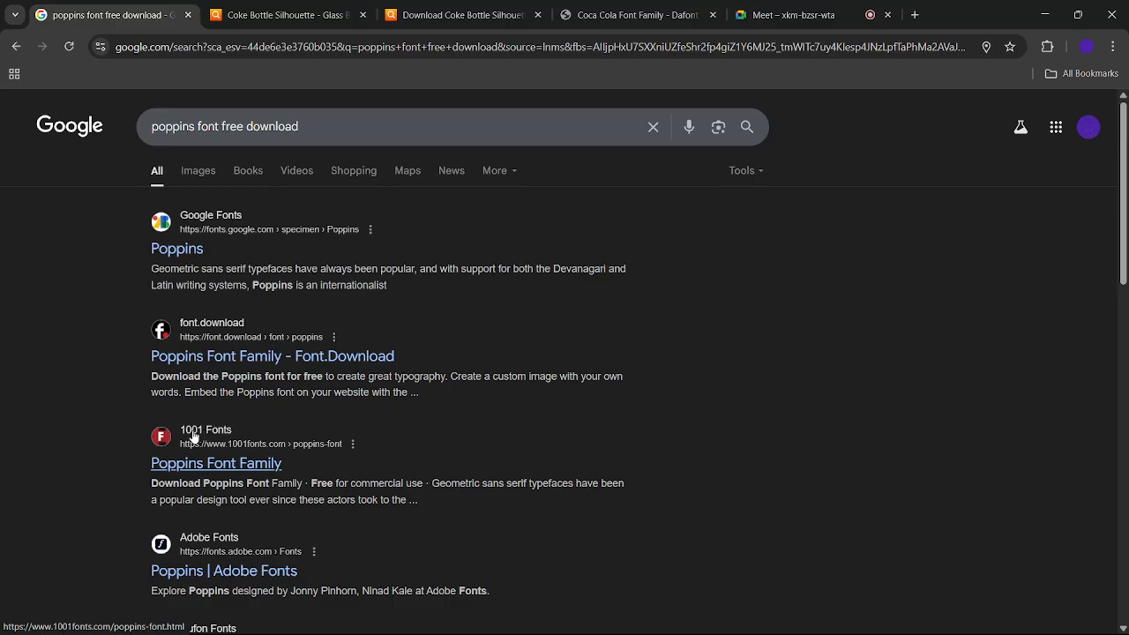
Open the 1001 Fonts page for Poppins Font Family, look through its styles and download the whole family
click(224, 466)
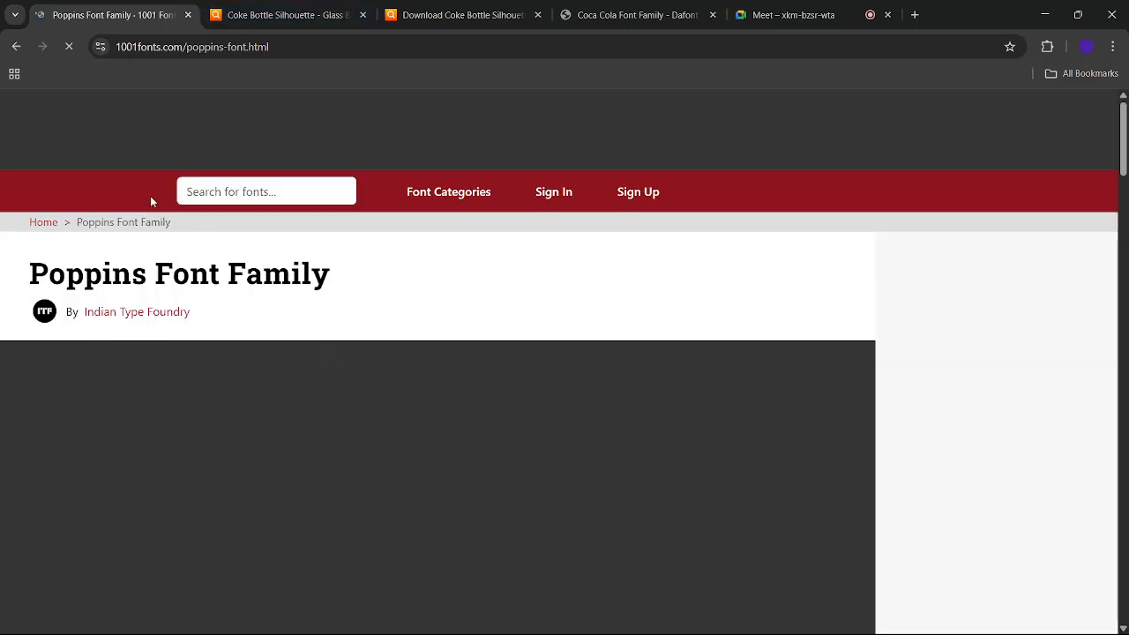
scroll(354, 502, down, 3)
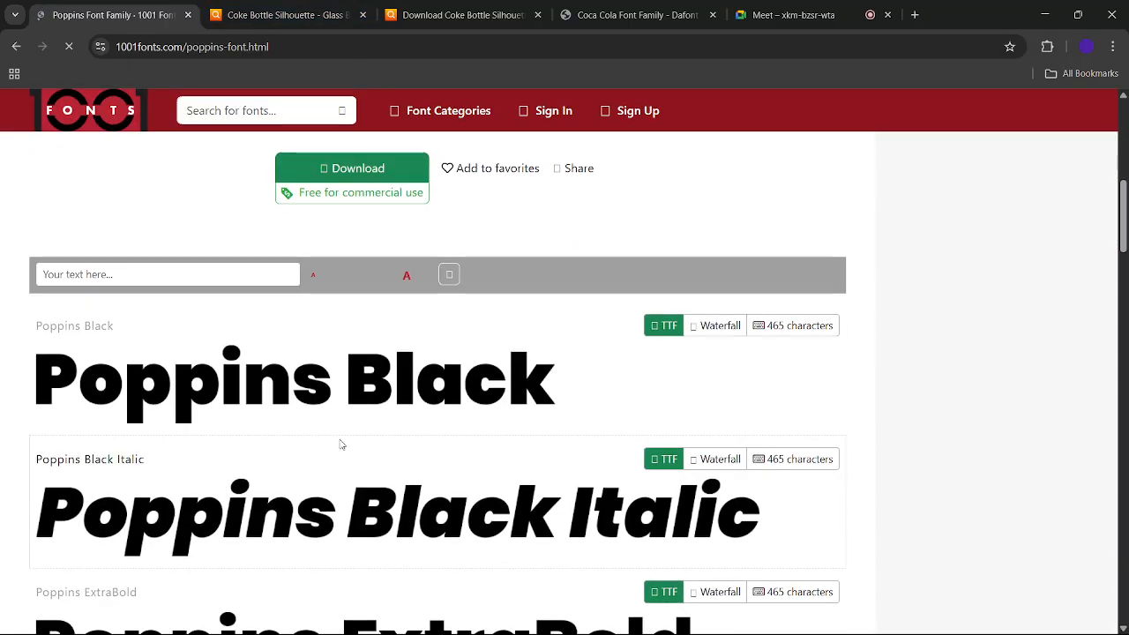
scroll(694, 446, down, 4)
scroll(693, 449, down, 5)
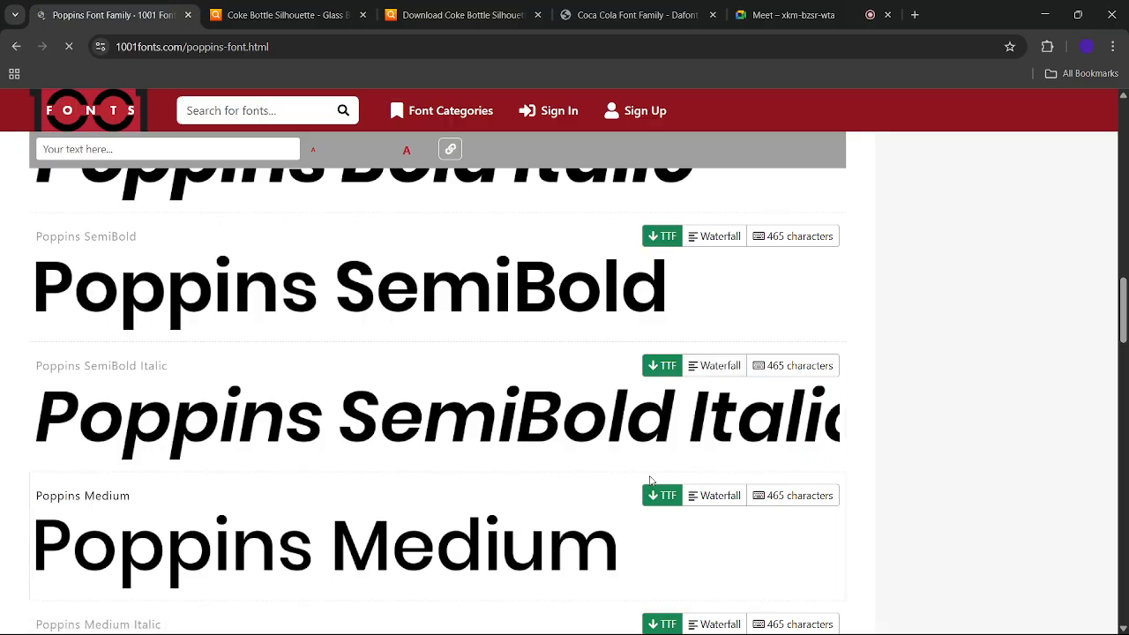
scroll(650, 481, down, 3)
scroll(617, 521, up, 18)
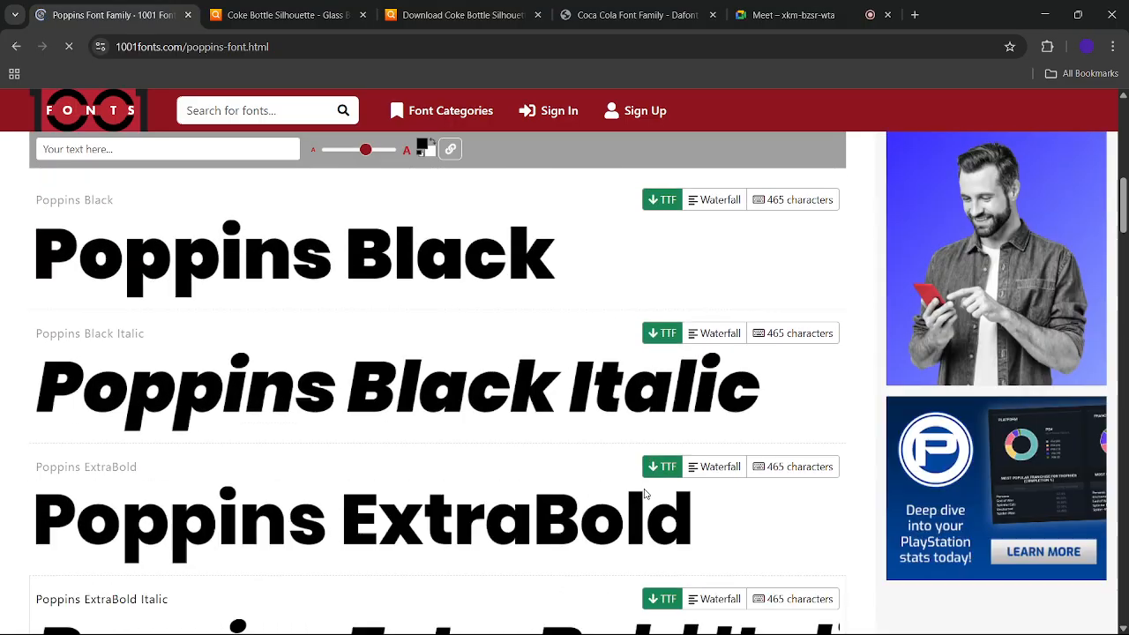
scroll(485, 533, down, 4)
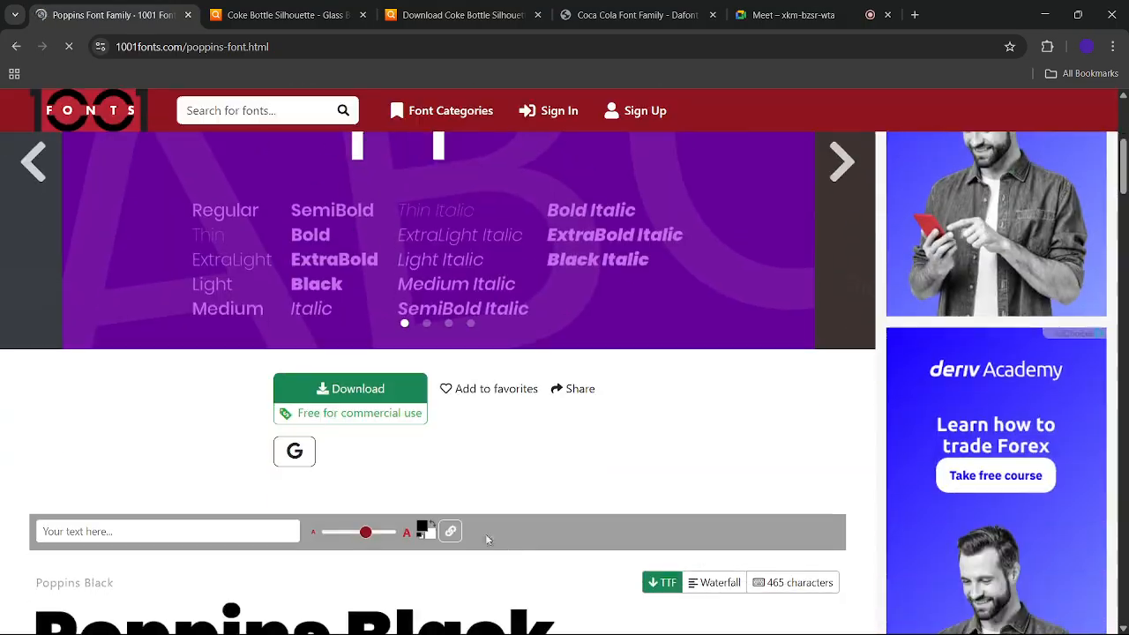
click(403, 388)
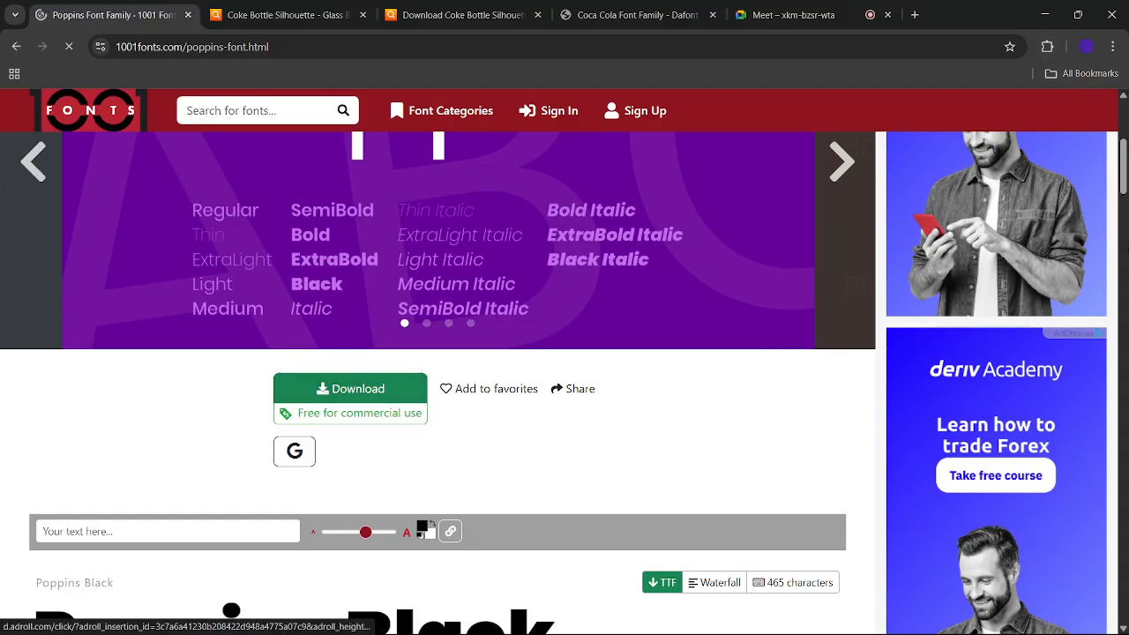
Try to open the downloaded poppins.zip straight from the browser's recent downloads, and close Illustrator, which it launches
click(1060, 48)
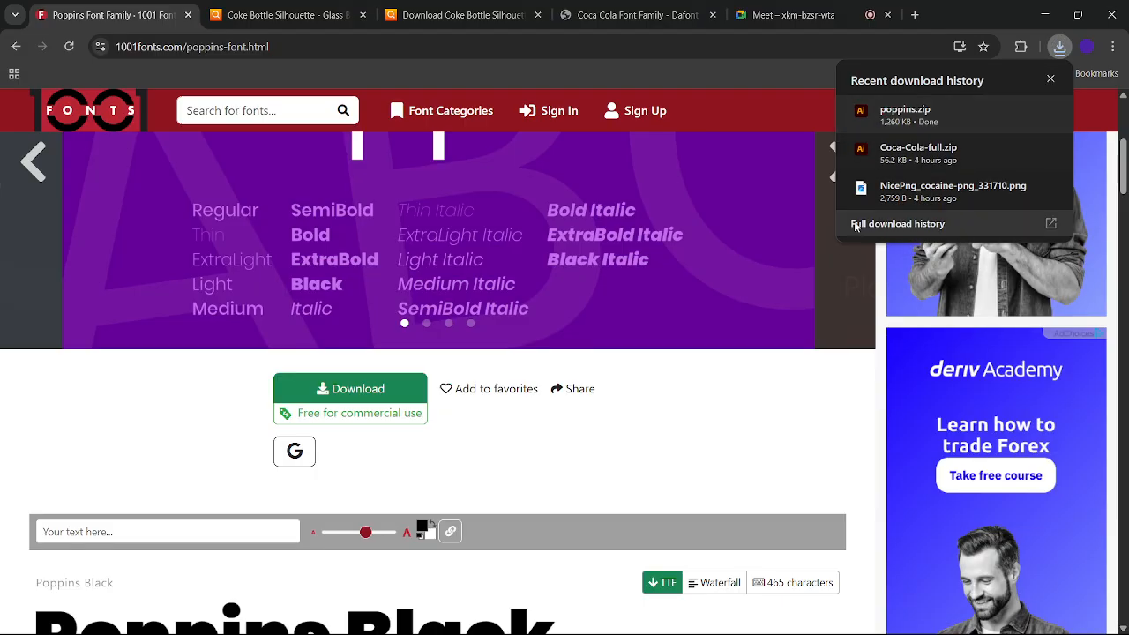
click(909, 126)
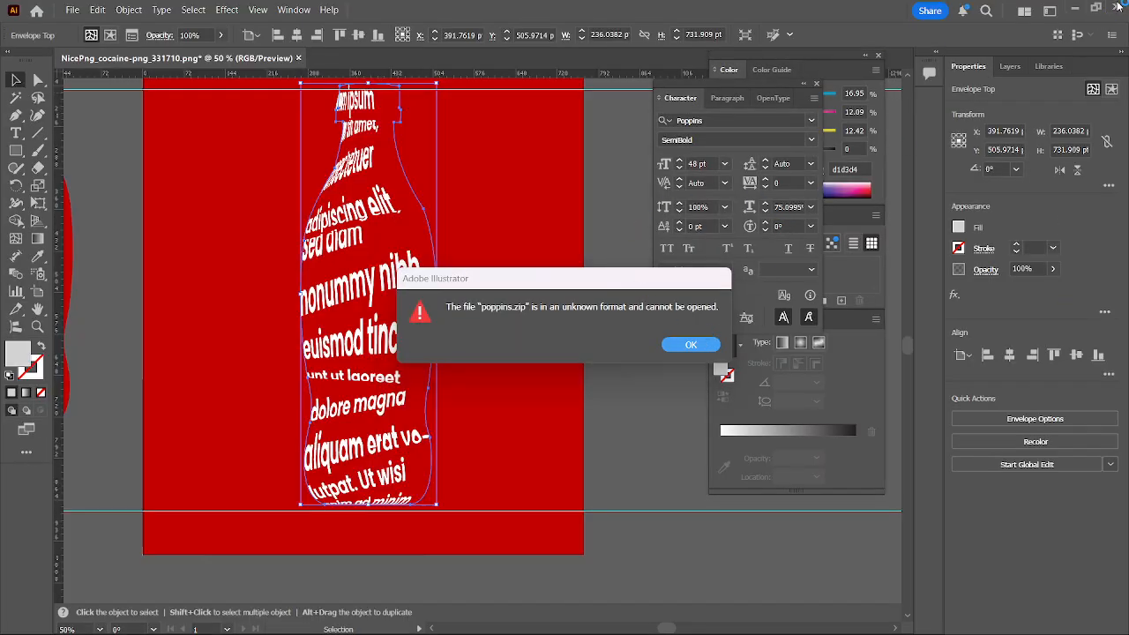
click(686, 343)
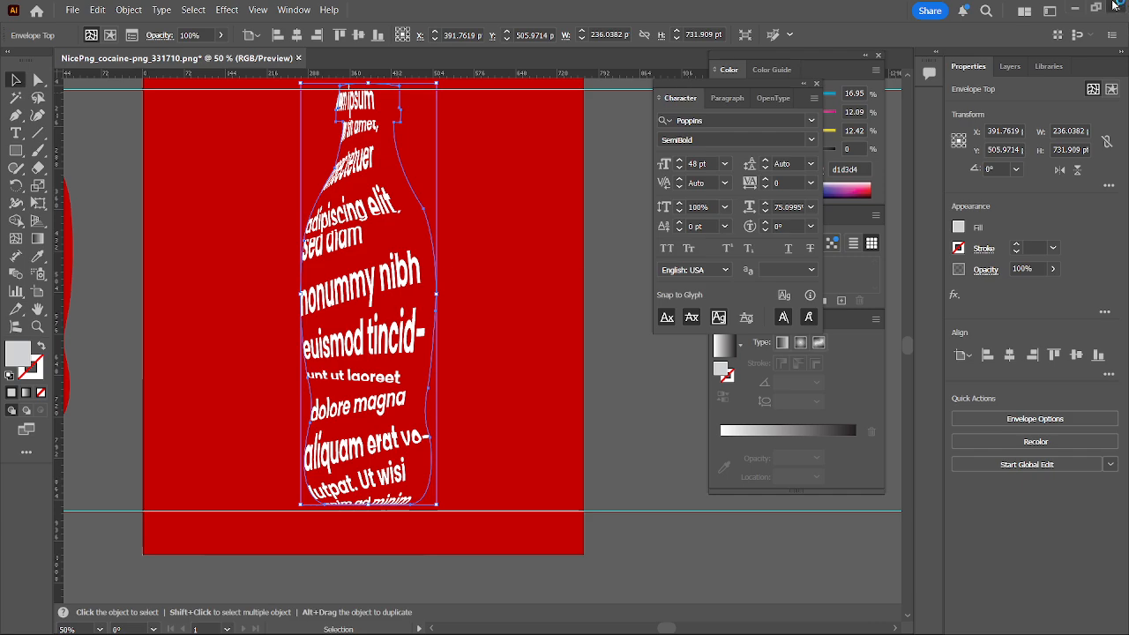
click(1116, 8)
click(628, 349)
mouse_move(463, 609)
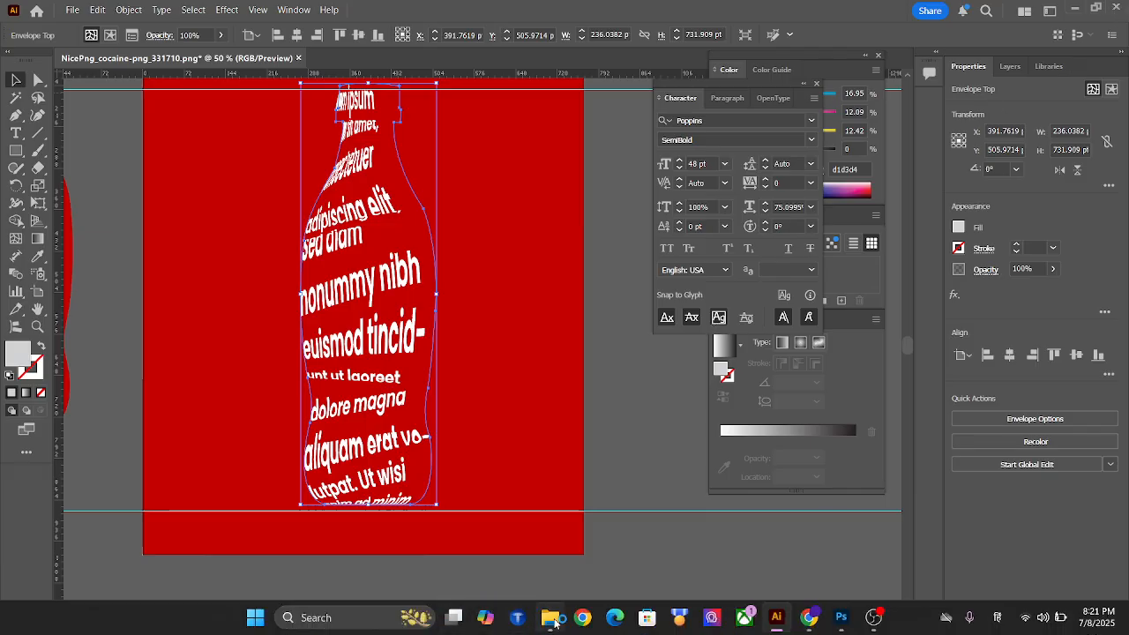
mouse_move(783, 622)
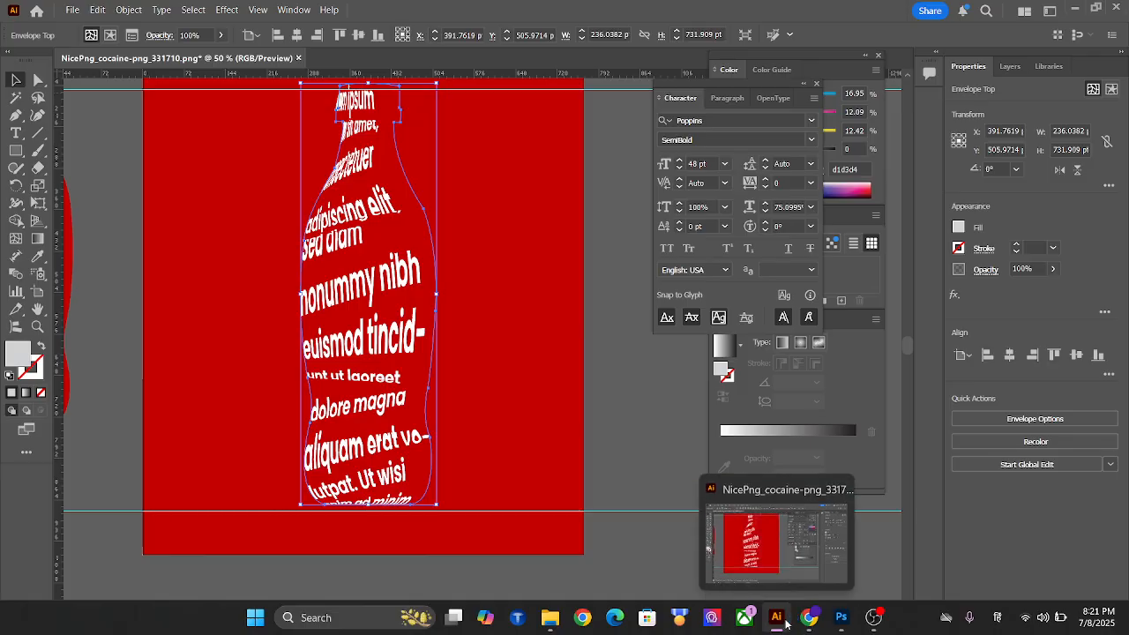
click(784, 622)
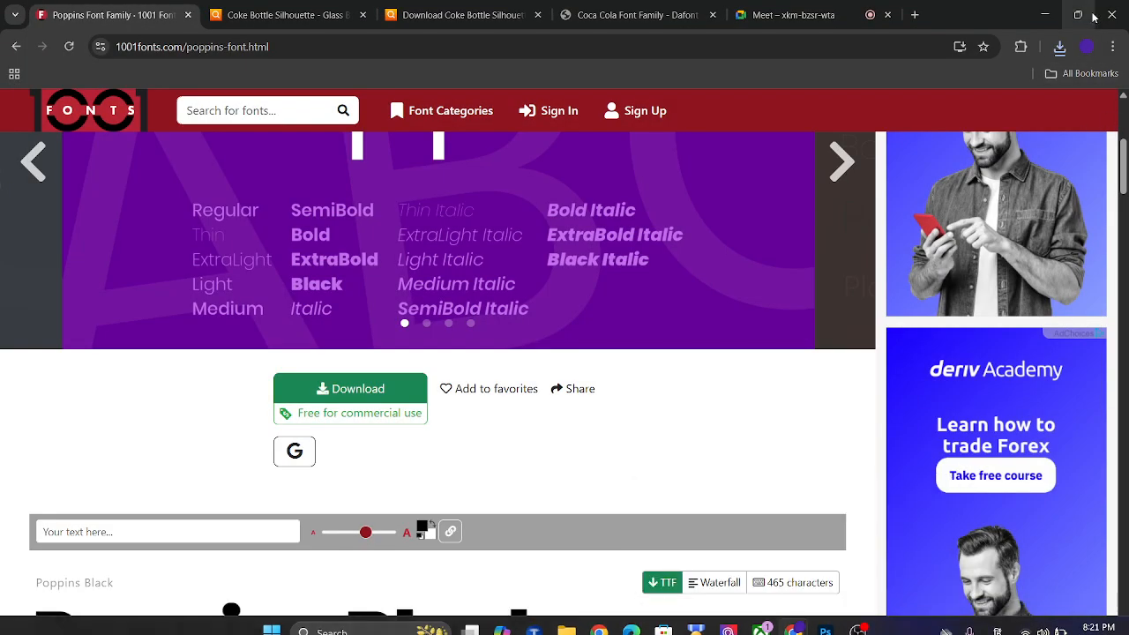
Minimize the browser and Photoshop, open Downloads in File Explorer and extract poppins.zip into a poppins folder there
click(1045, 15)
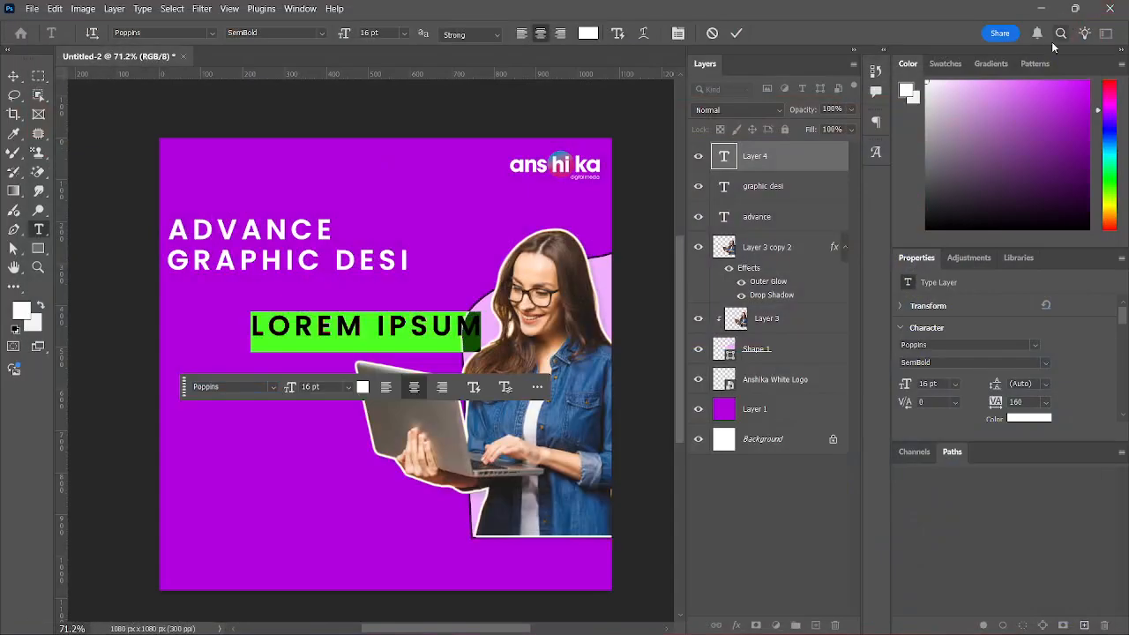
click(1042, 9)
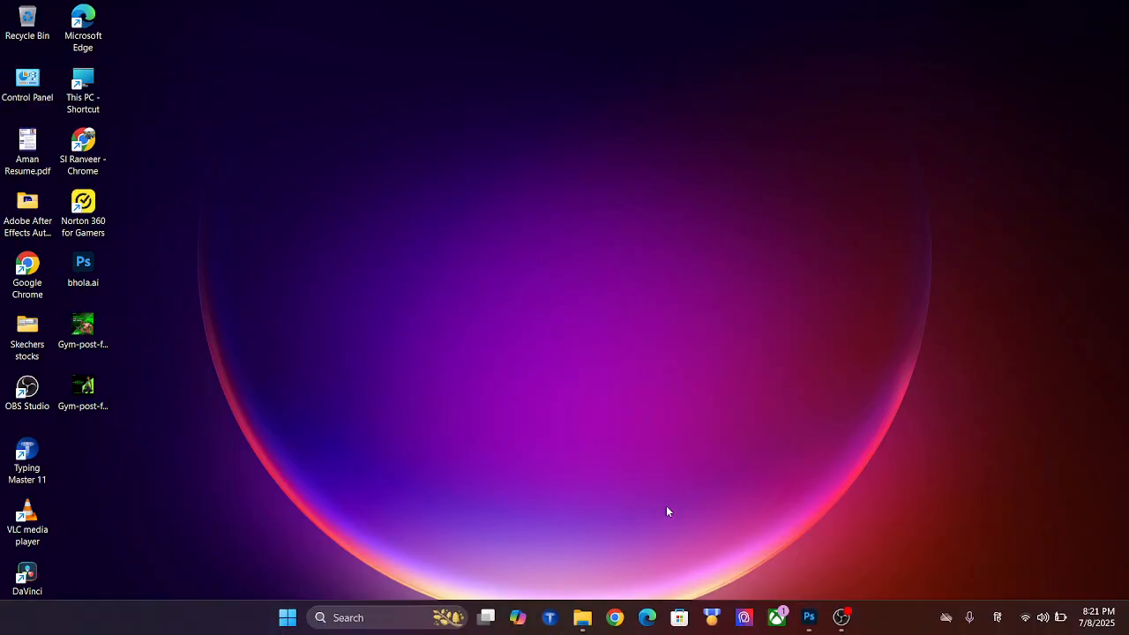
click(578, 621)
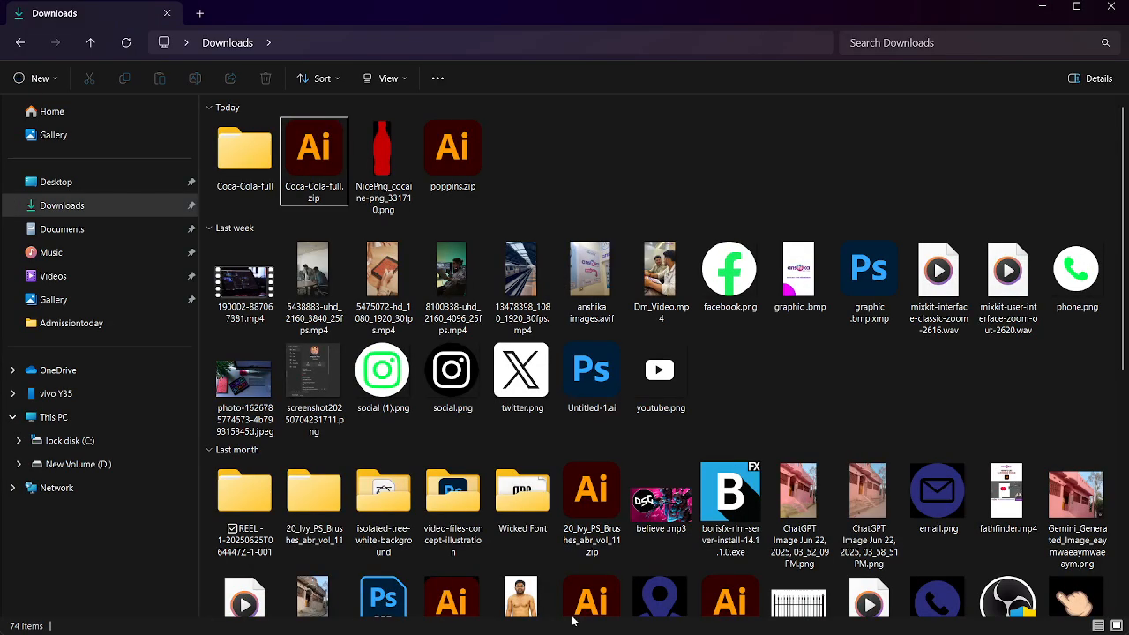
click(463, 181)
right_click(462, 175)
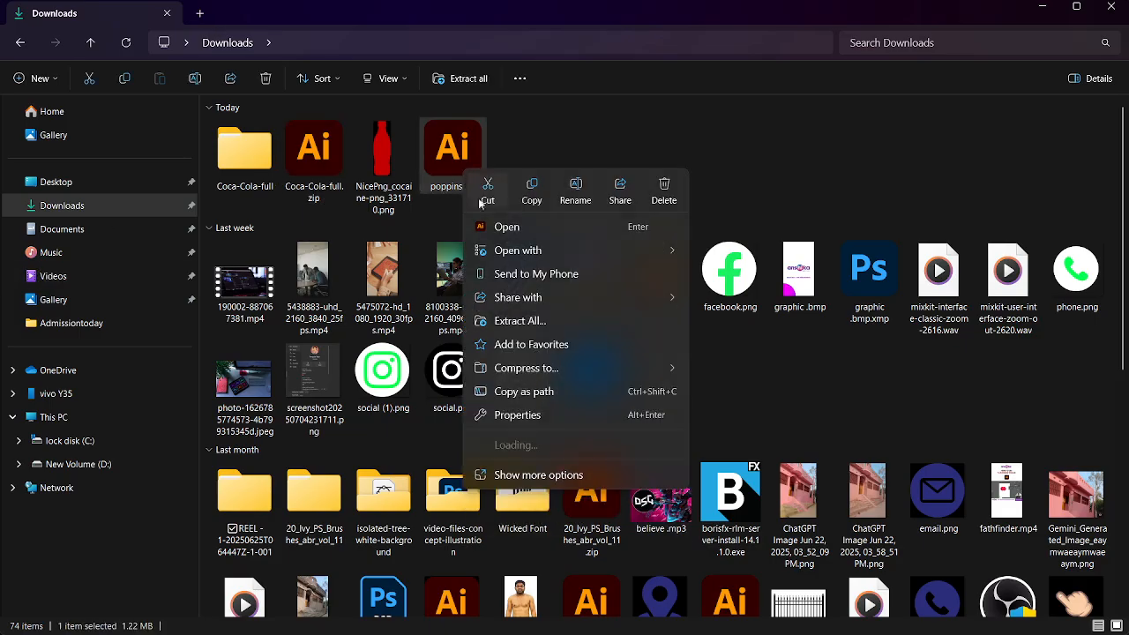
click(501, 321)
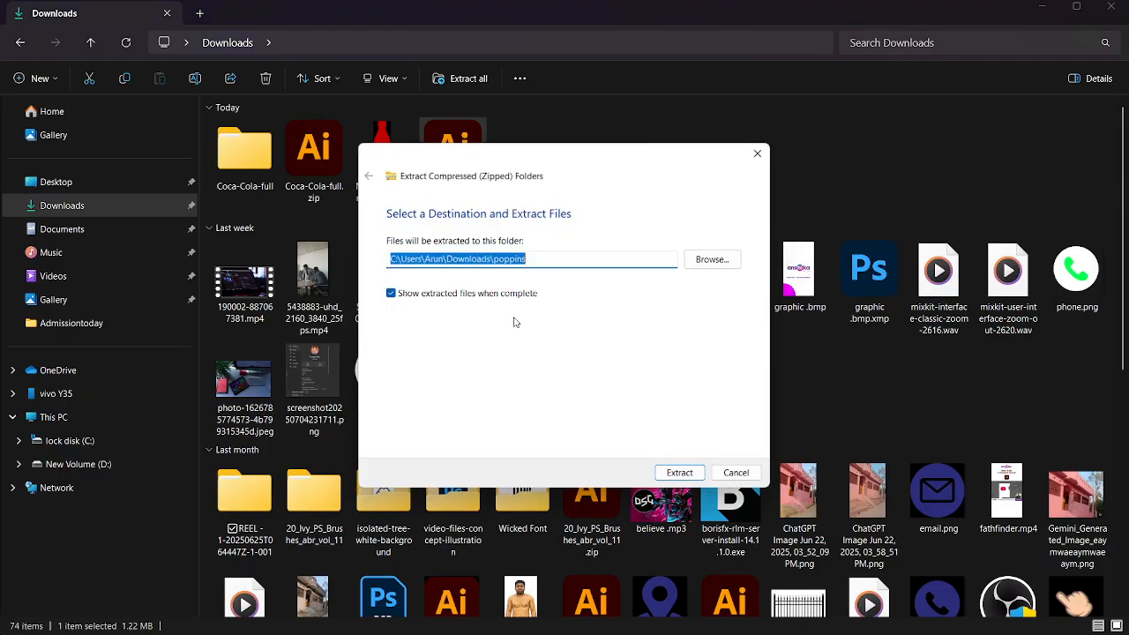
click(677, 479)
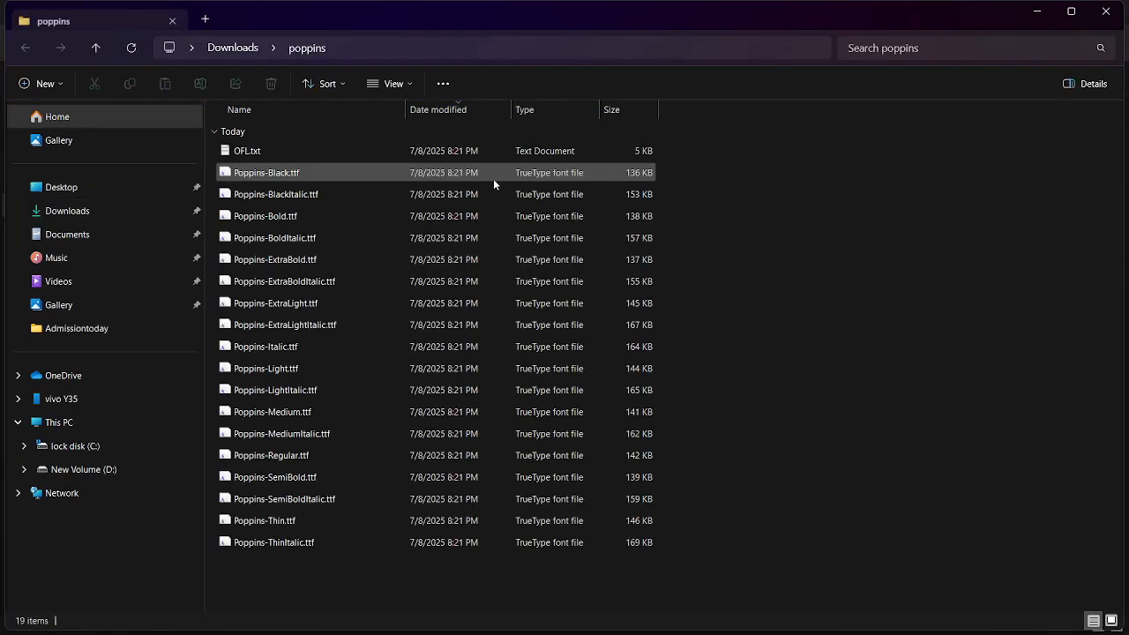
Install the Poppins-Black.ttf font from the extracted folder and close its preview
double_click(291, 177)
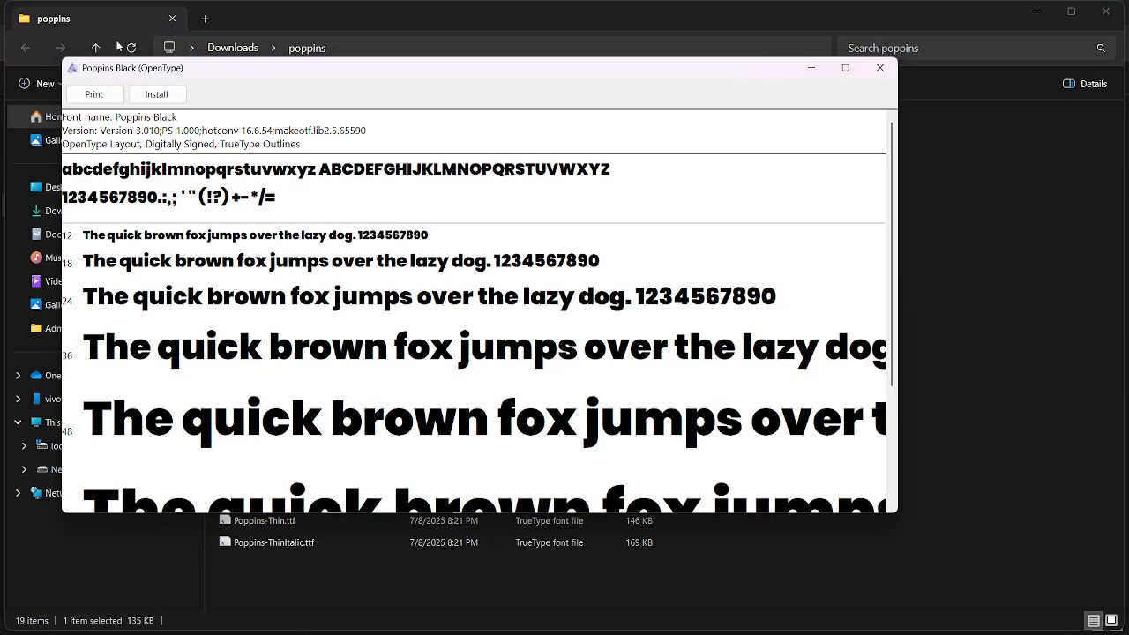
click(154, 96)
click(878, 69)
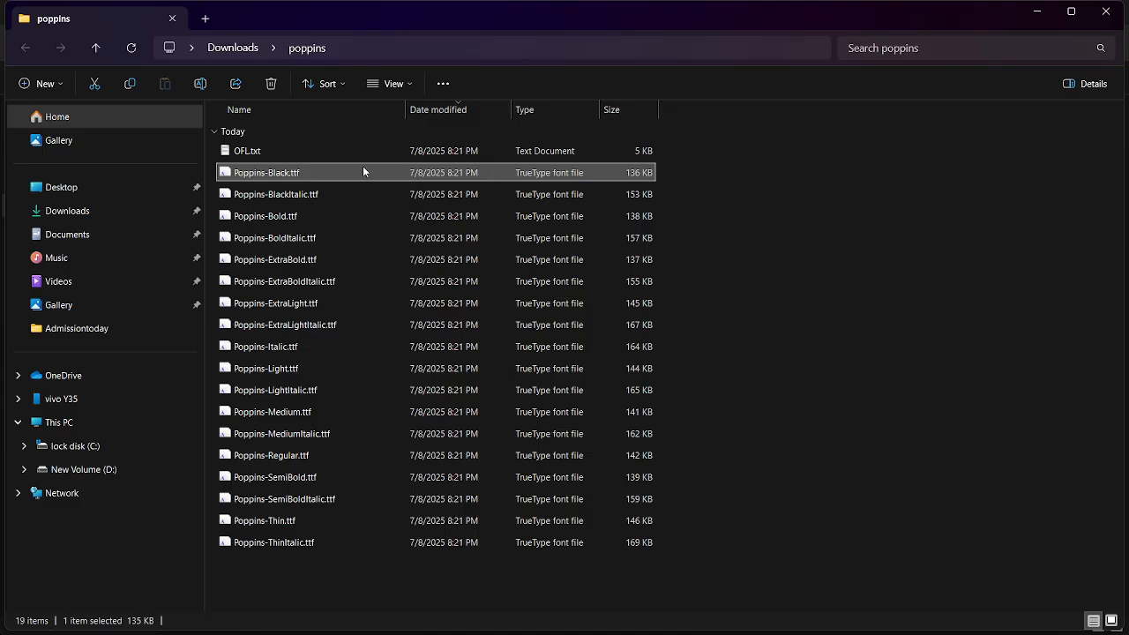
Minimize the poppins folder window, switch back to Photoshop, set the new LOREM IPSUM placeholder text in Poppins ExtraLight and commit it
click(1037, 10)
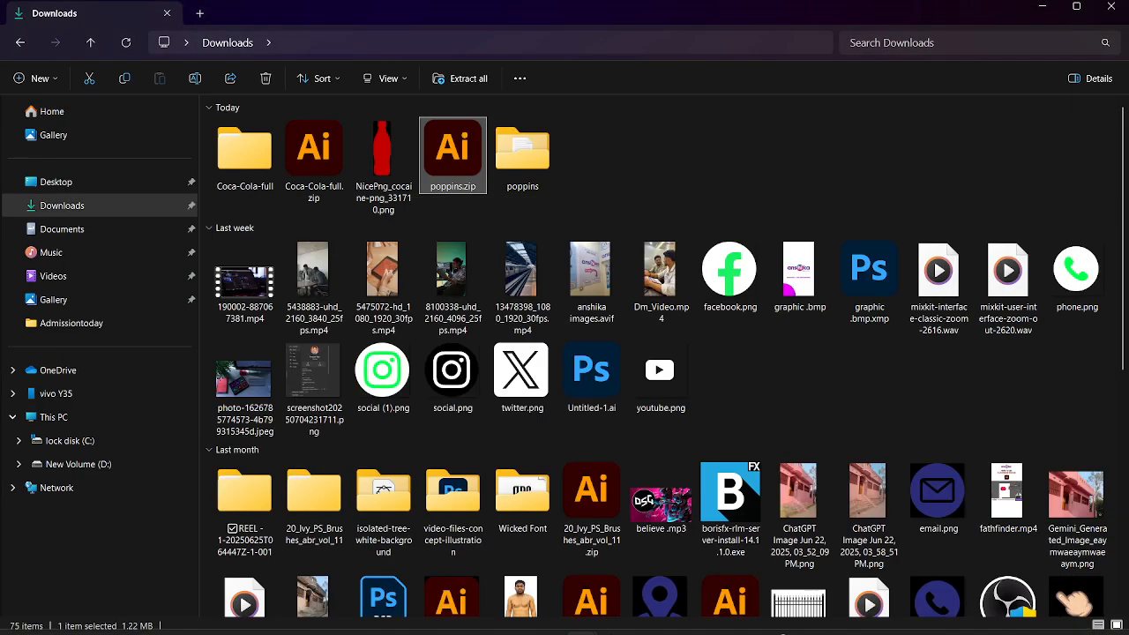
click(809, 617)
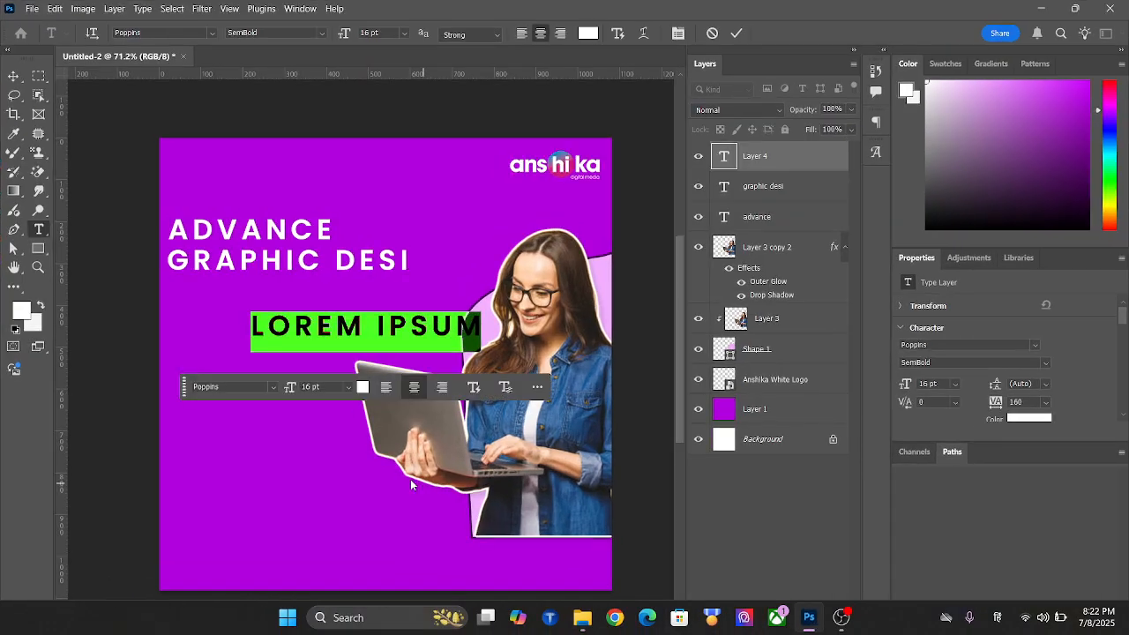
click(248, 386)
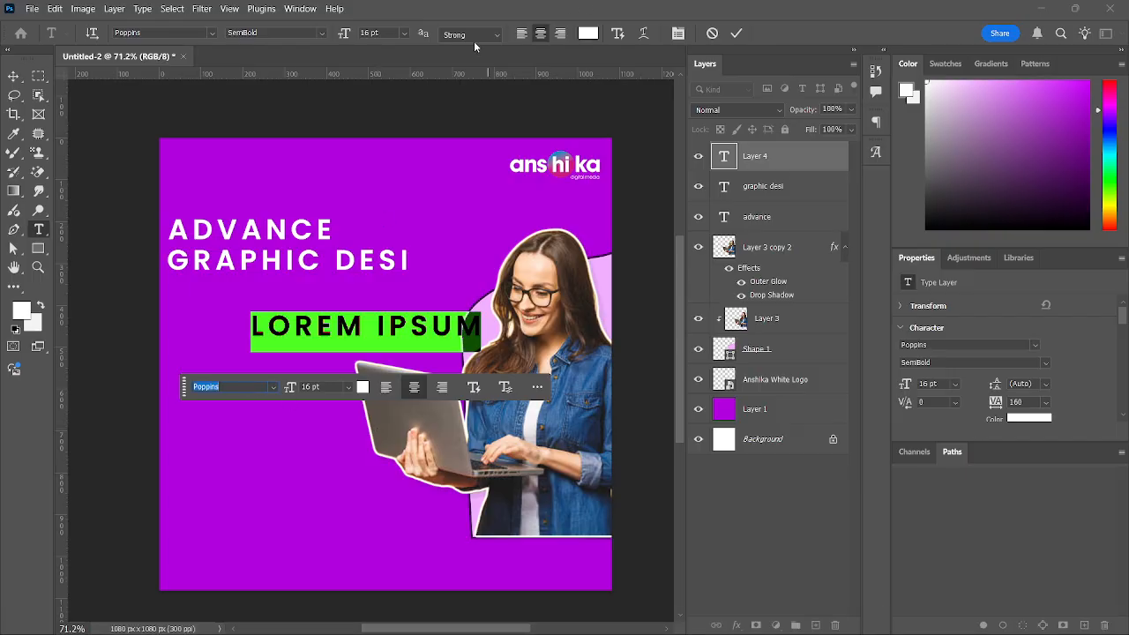
click(157, 33)
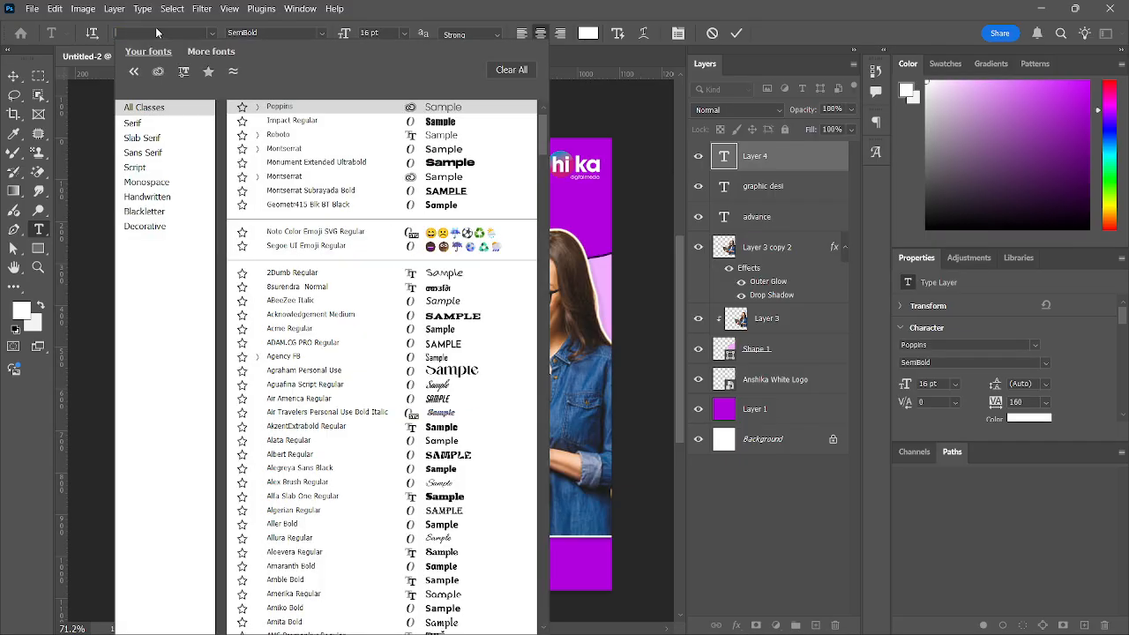
text(poppi)
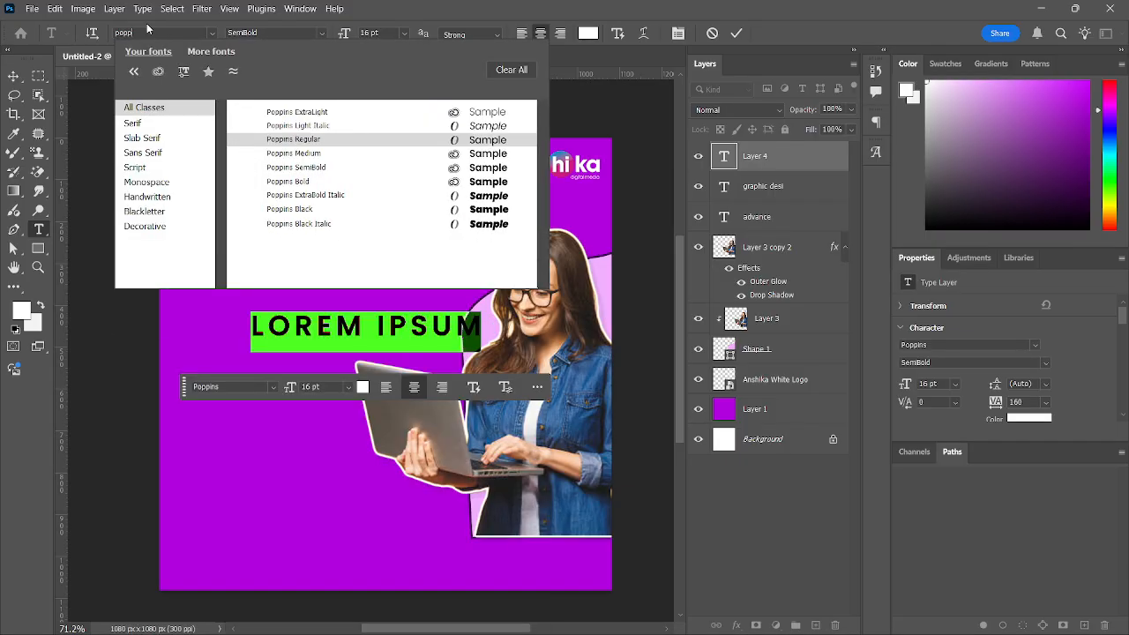
key(Return)
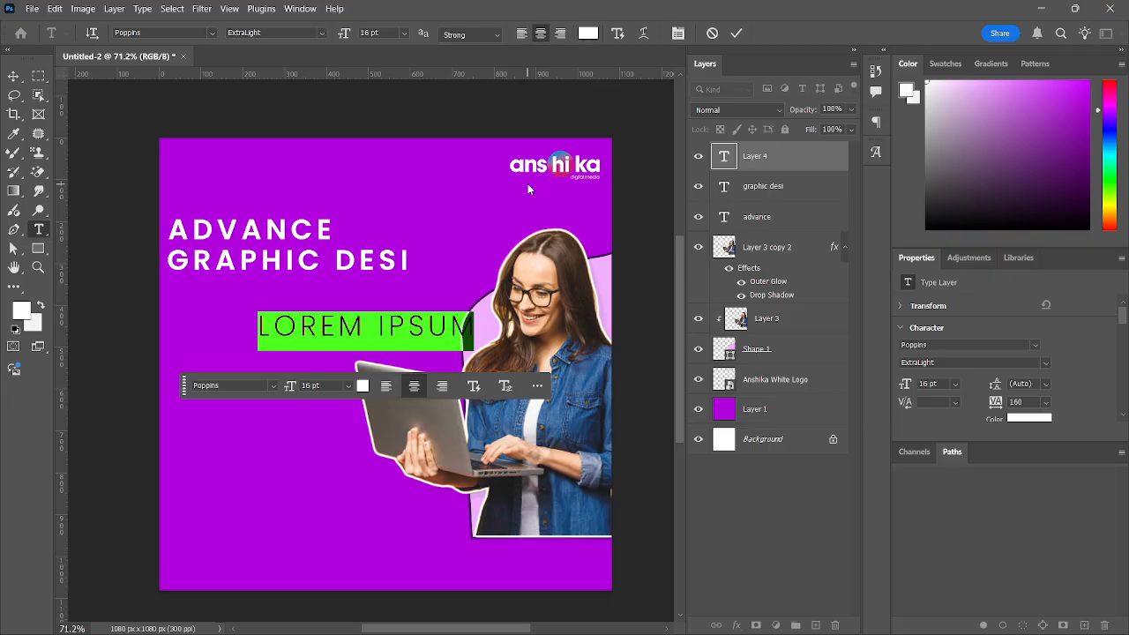
click(531, 112)
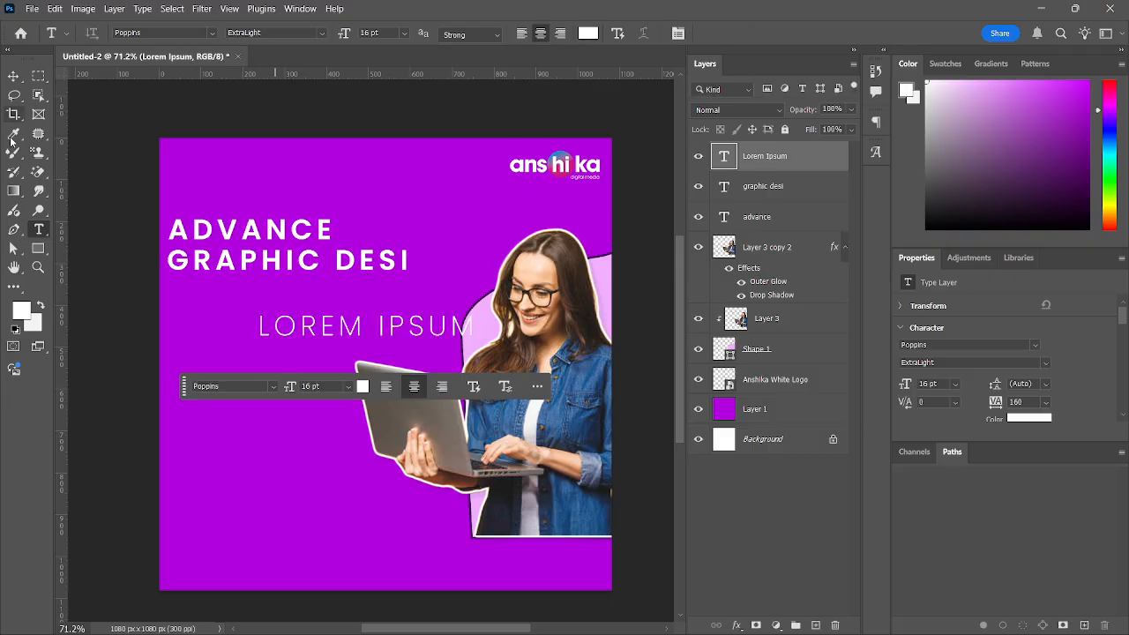
click(13, 77)
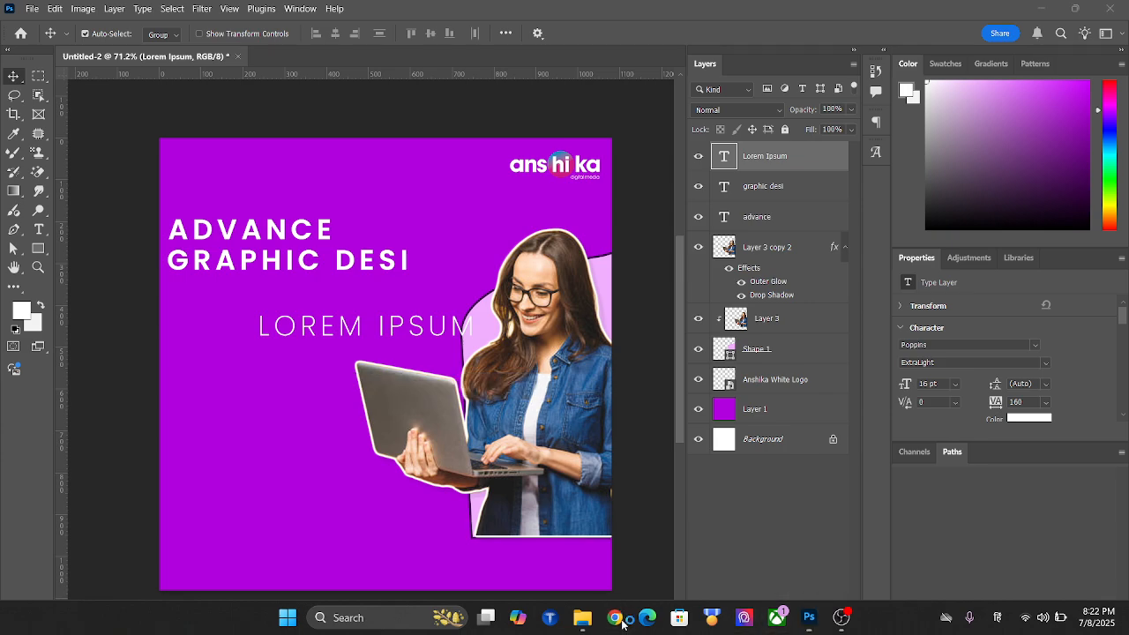
click(616, 619)
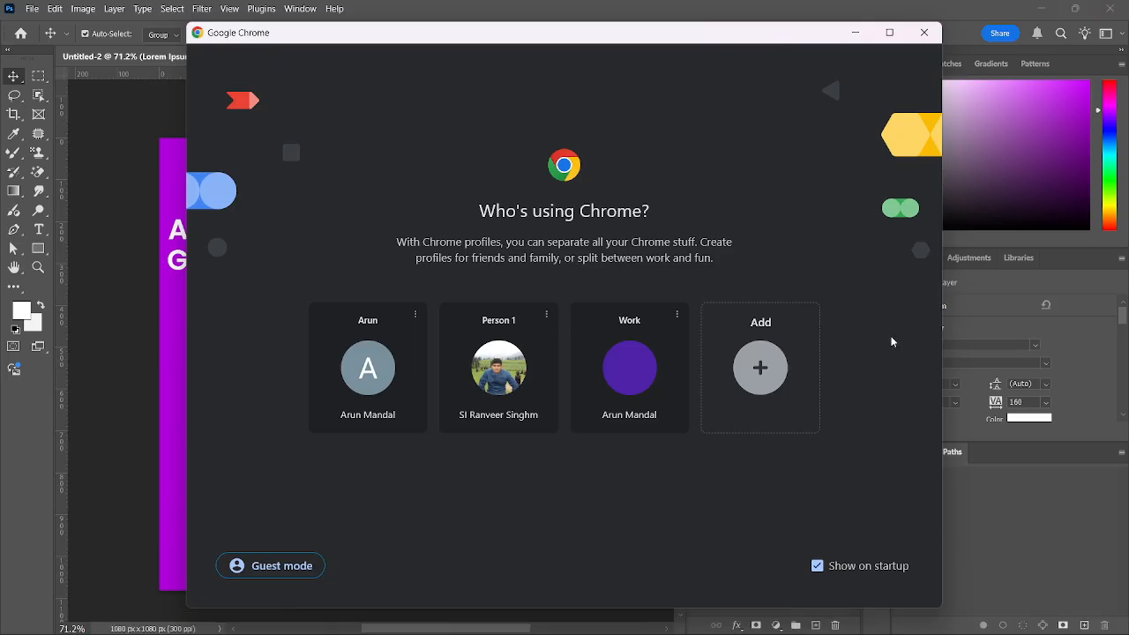
mouse_move(826, 615)
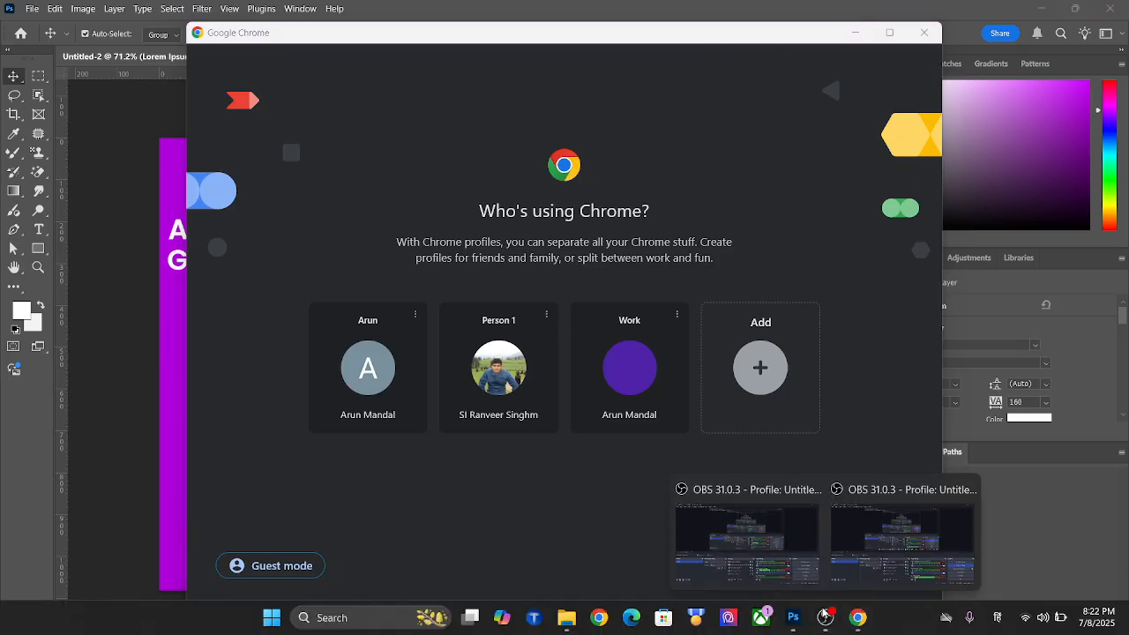
click(804, 541)
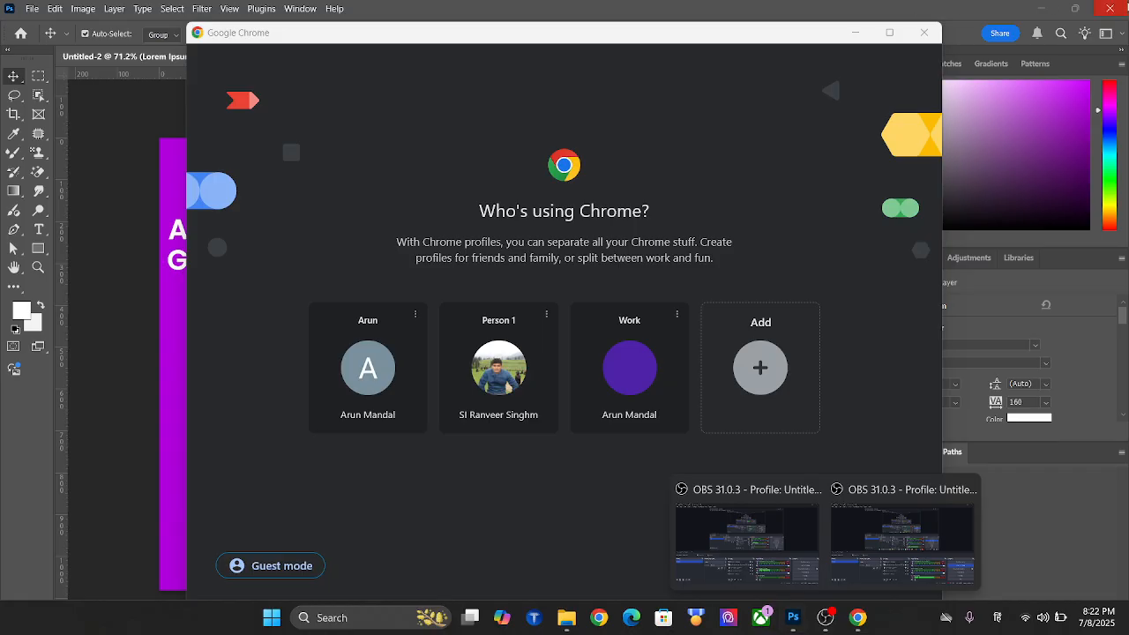
click(863, 558)
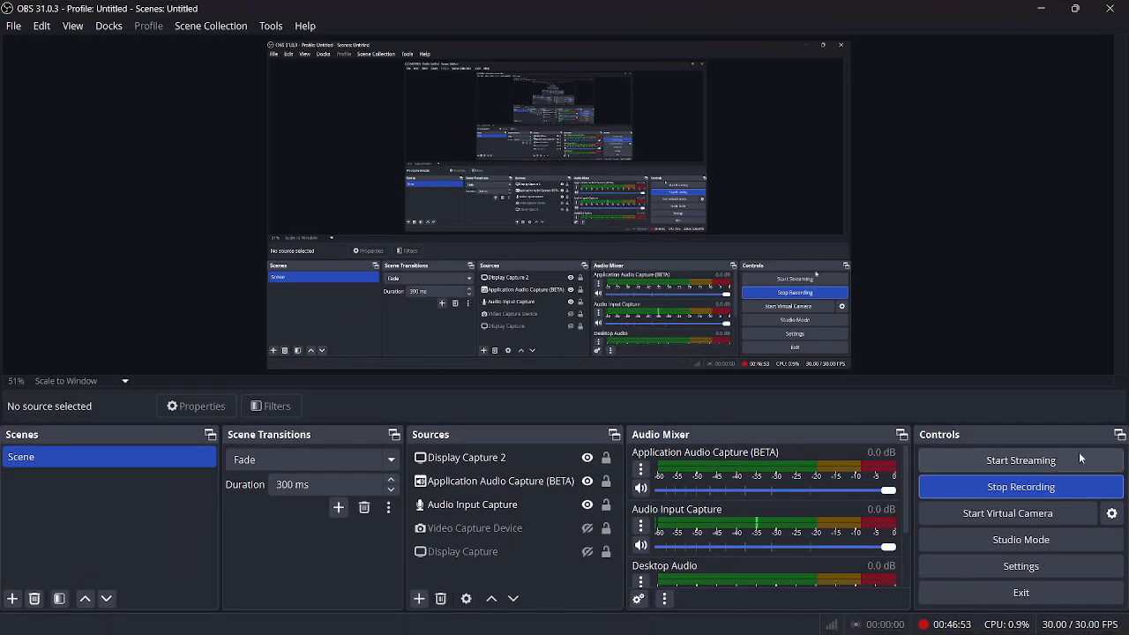